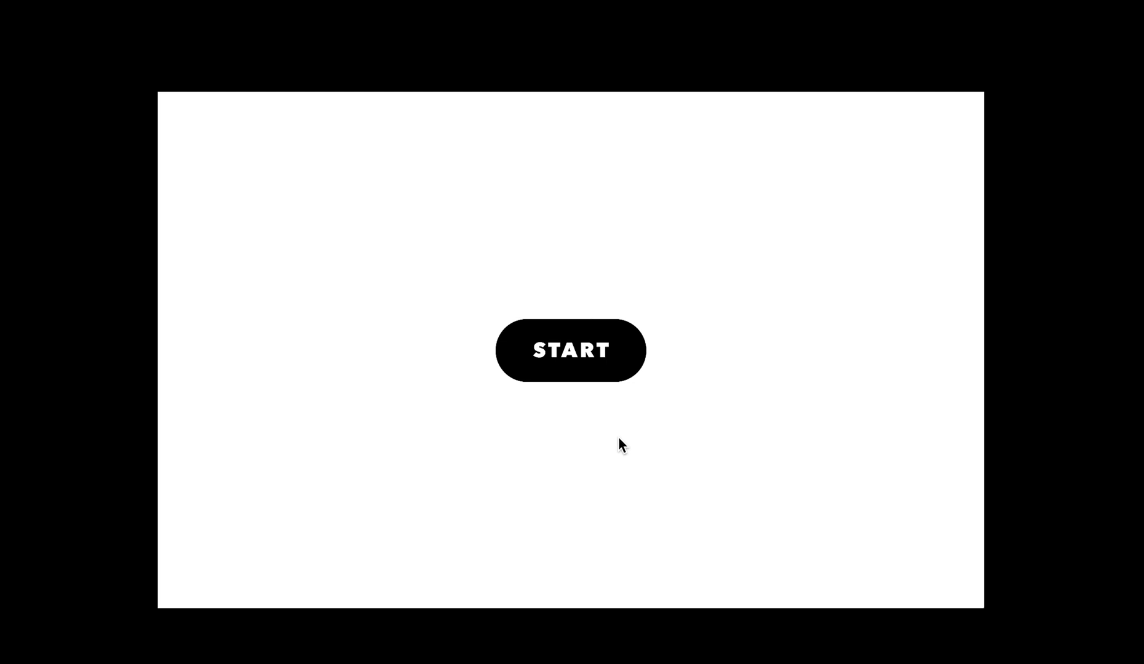
Step: Run the finished button prototype from its START state through to DONE
{"action": "left_click", "coordinate": [628, 373]}
{"action": "left_click", "coordinate": [628, 371]}
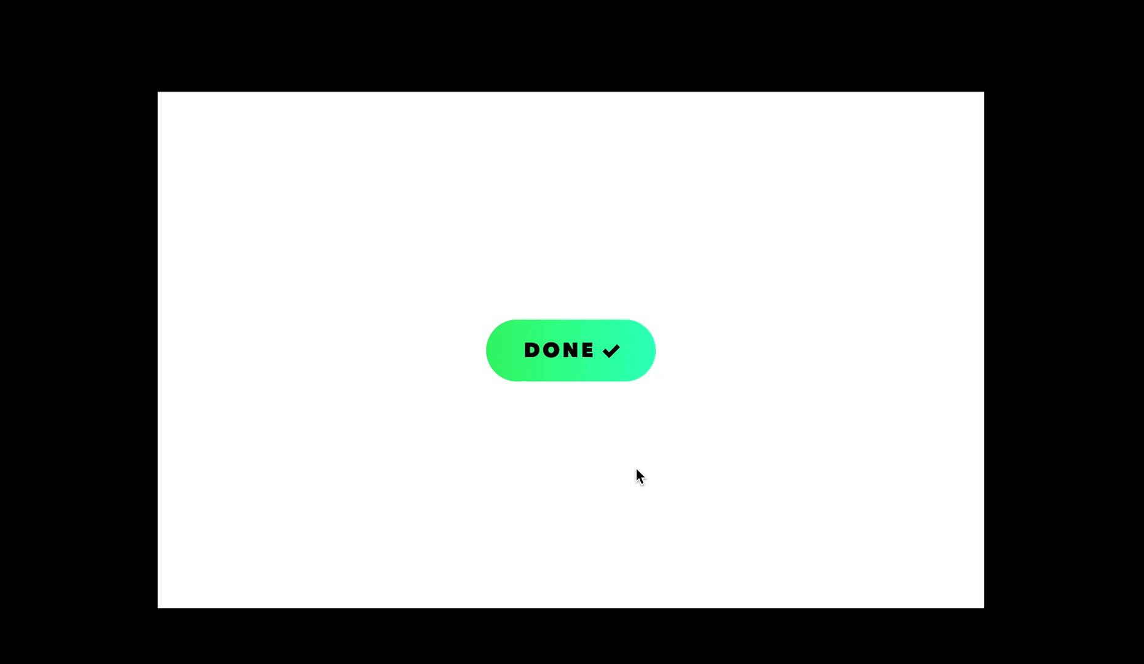
{"action": "left_click", "coordinate": [626, 376]}
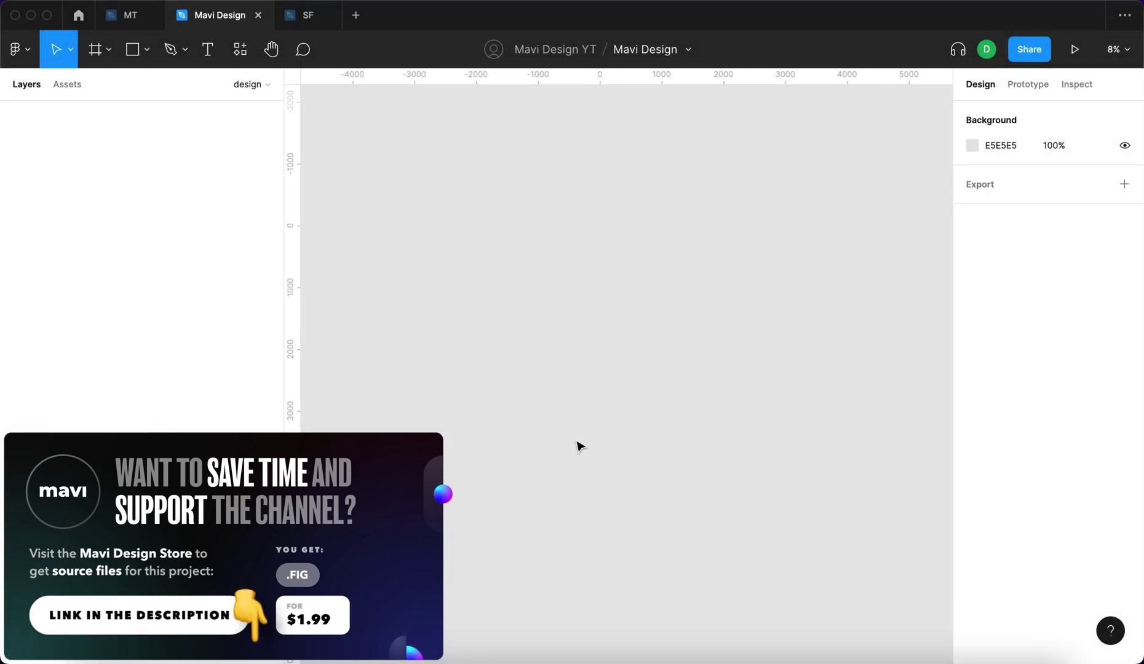
Step: Add a text layer reading START on the empty canvas
{"action": "key", "text": "shift+0"}
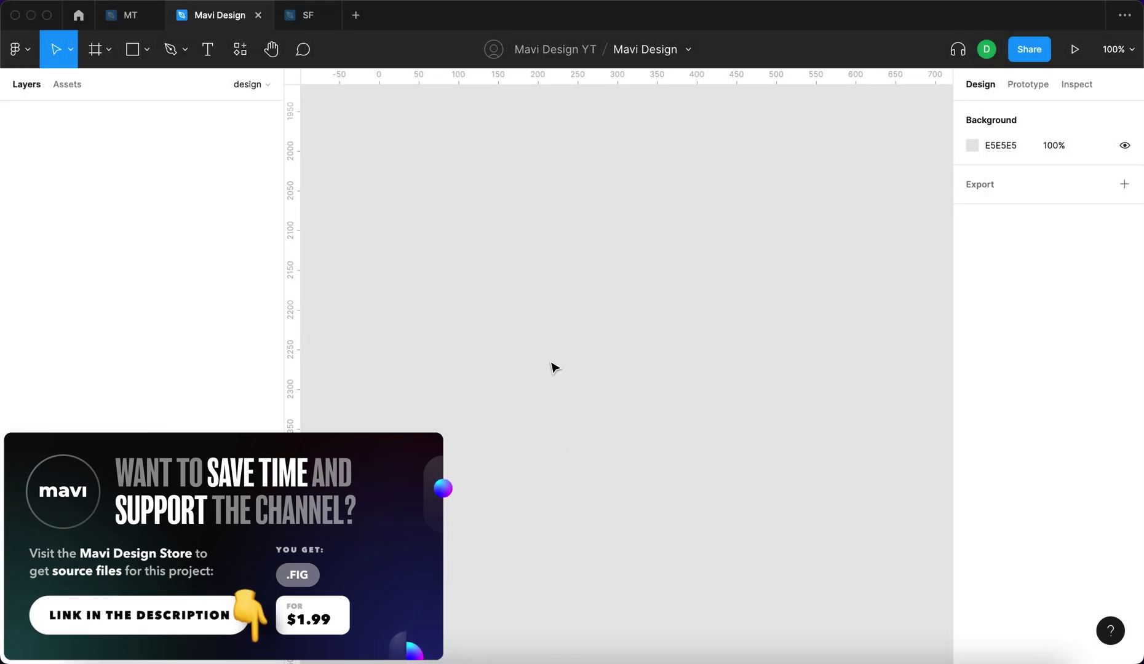
{"action": "key", "text": "t"}
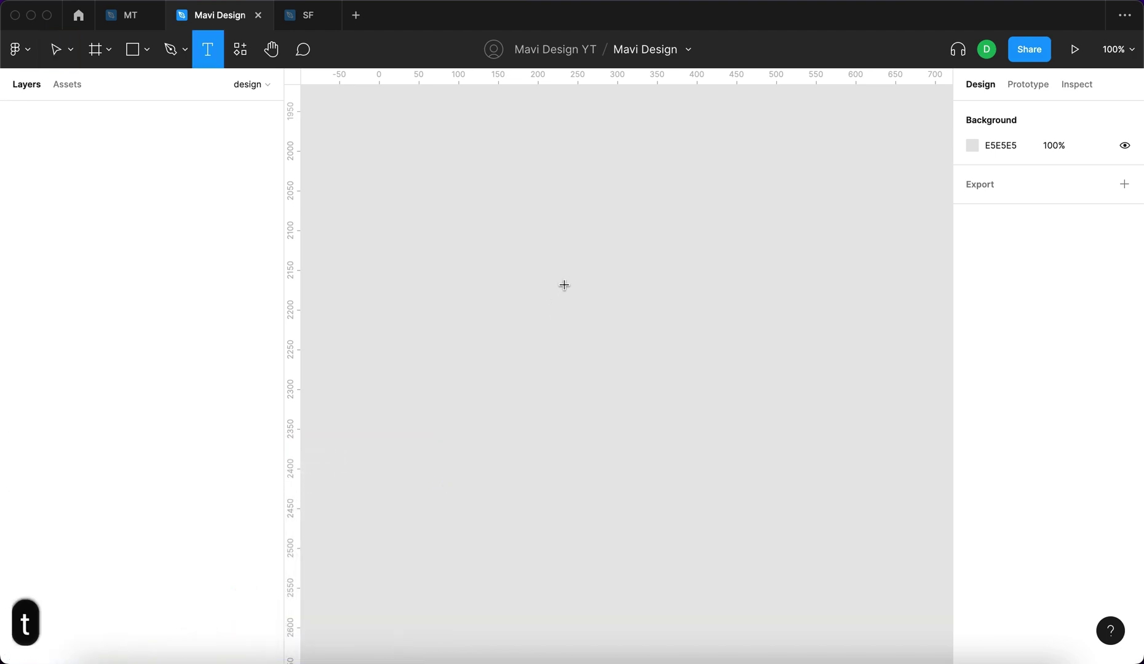
{"action": "left_click", "coordinate": [564, 288]}
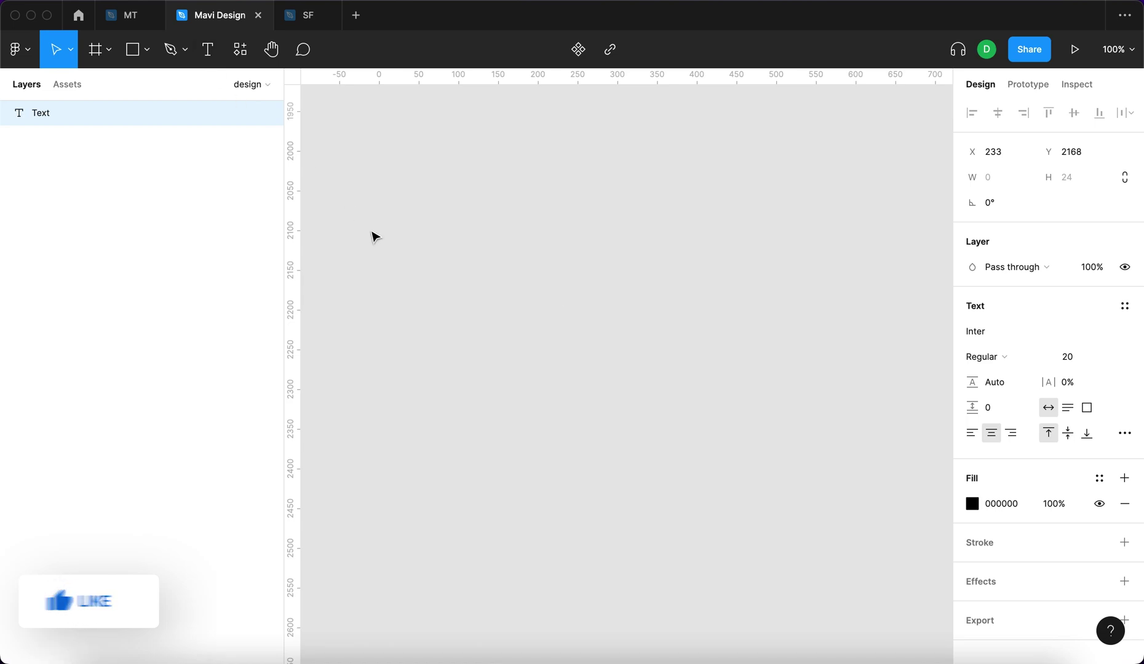
{"action": "type", "text": "START"}
{"action": "key", "text": "Escape"}
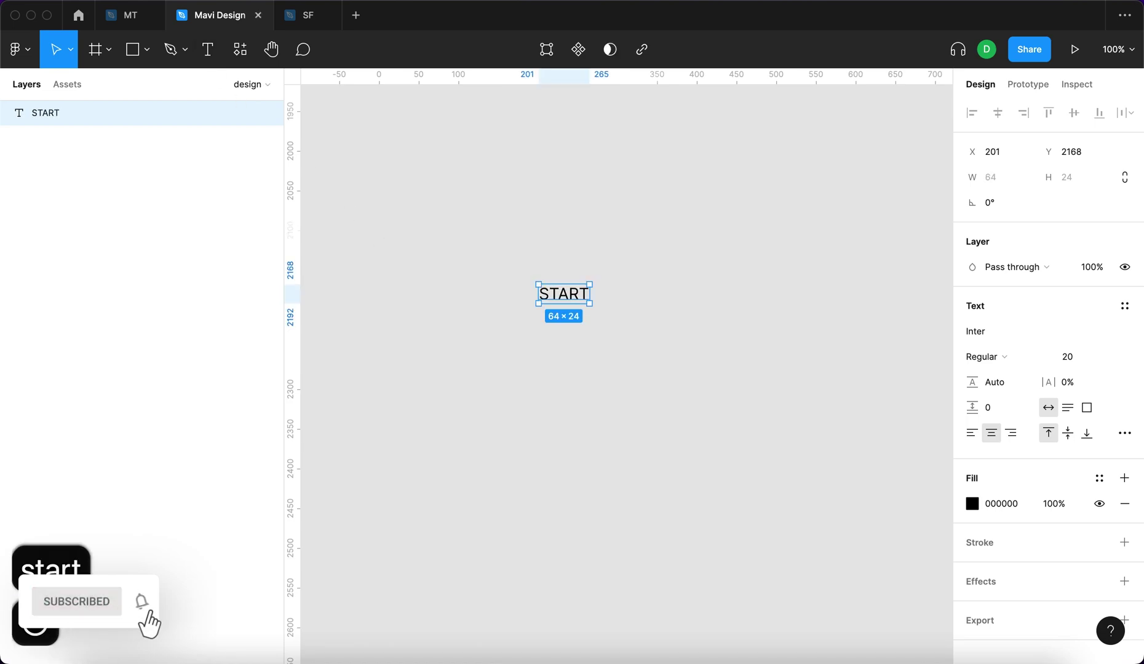
Step: Set the START text's font to Avenir Next with the Heavy weight
{"action": "left_click", "coordinate": [520, 308]}
{"action": "left_click", "coordinate": [587, 302]}
{"action": "left_click", "coordinate": [1011, 339]}
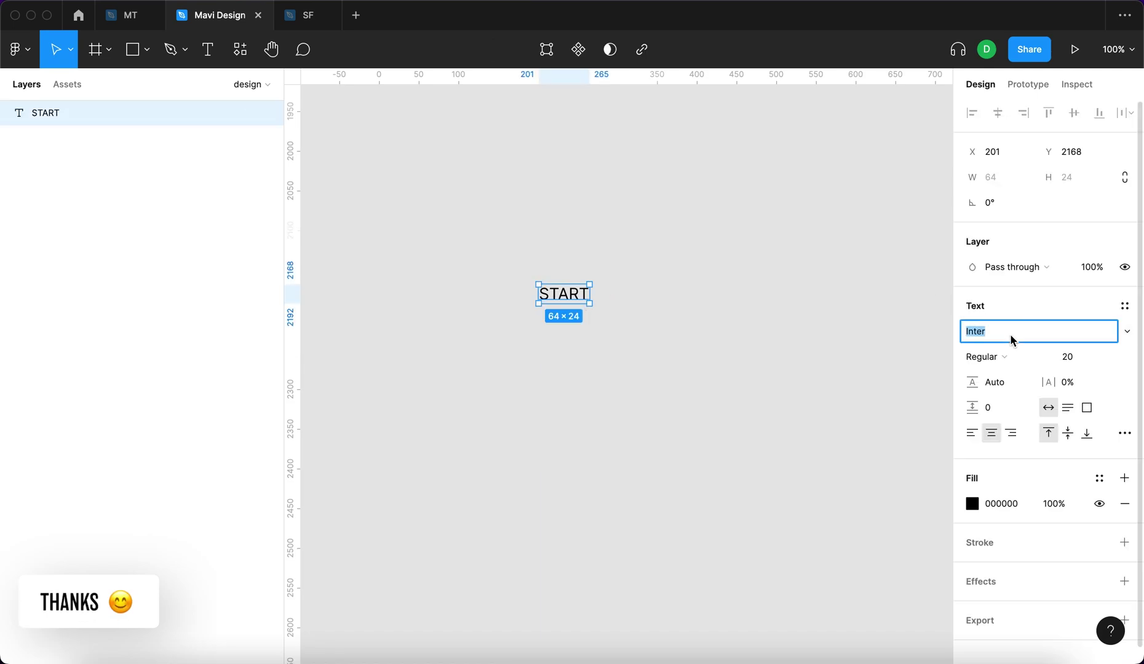
{"action": "type", "text": "Avenir"}
{"action": "key", "text": "Return"}
{"action": "left_click", "coordinate": [1011, 356]}
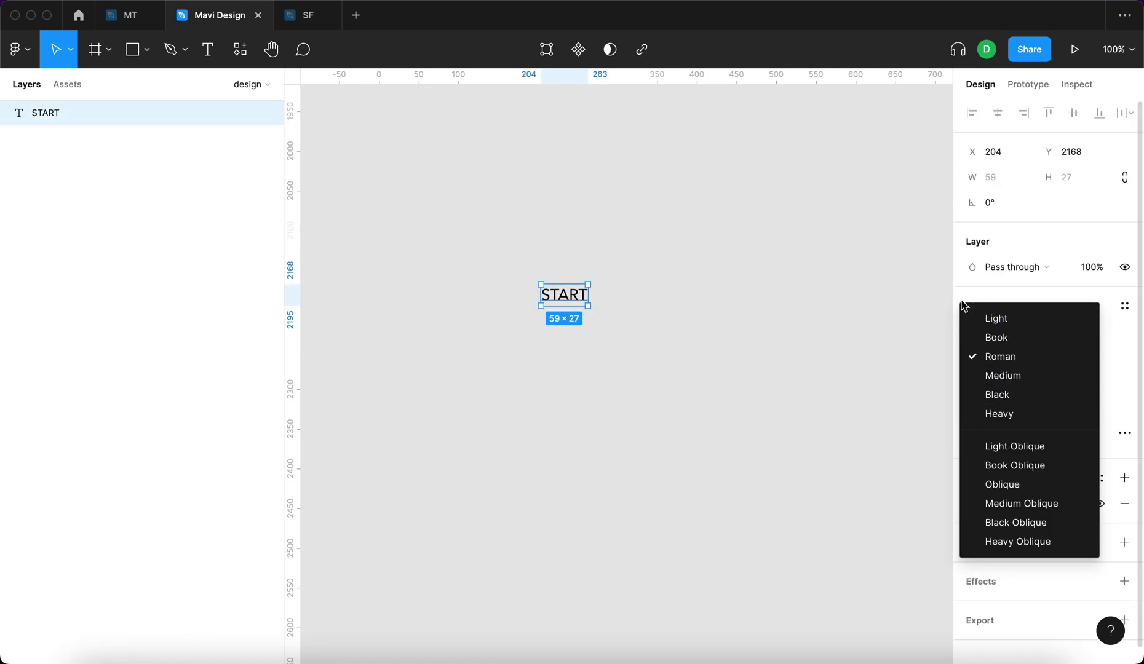
{"action": "left_click", "coordinate": [1107, 335]}
{"action": "left_click", "coordinate": [1037, 334]}
{"action": "key", "text": "Right"}
{"action": "type", "text": "Next"}
{"action": "key", "text": "Return"}
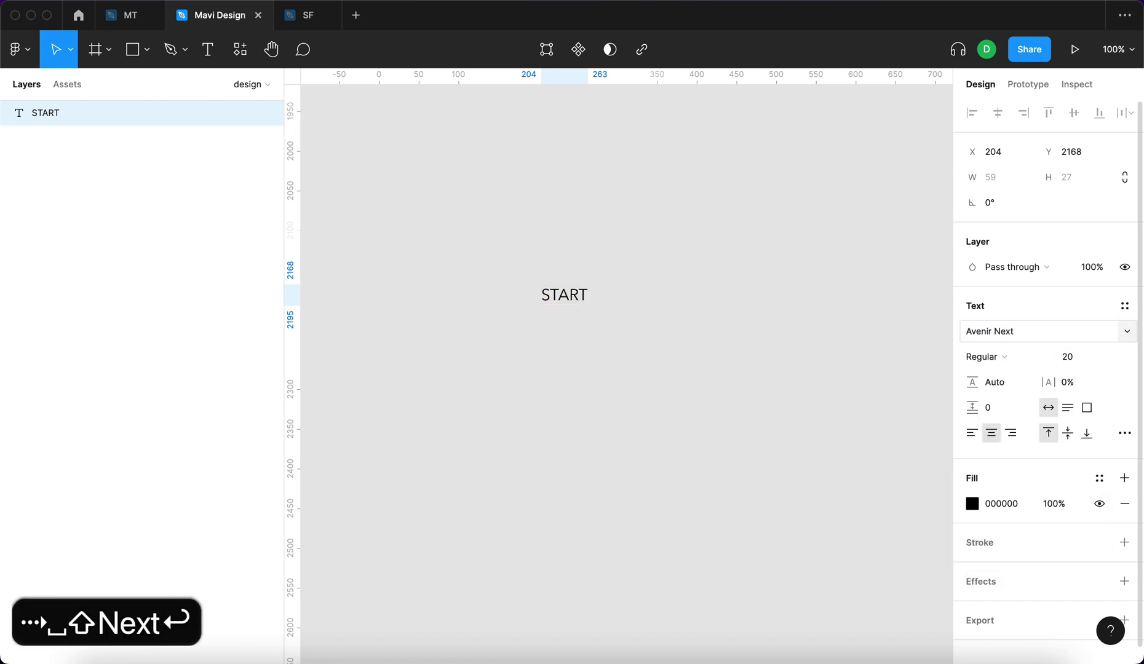
{"action": "left_click", "coordinate": [988, 357]}
{"action": "left_click", "coordinate": [1012, 431]}
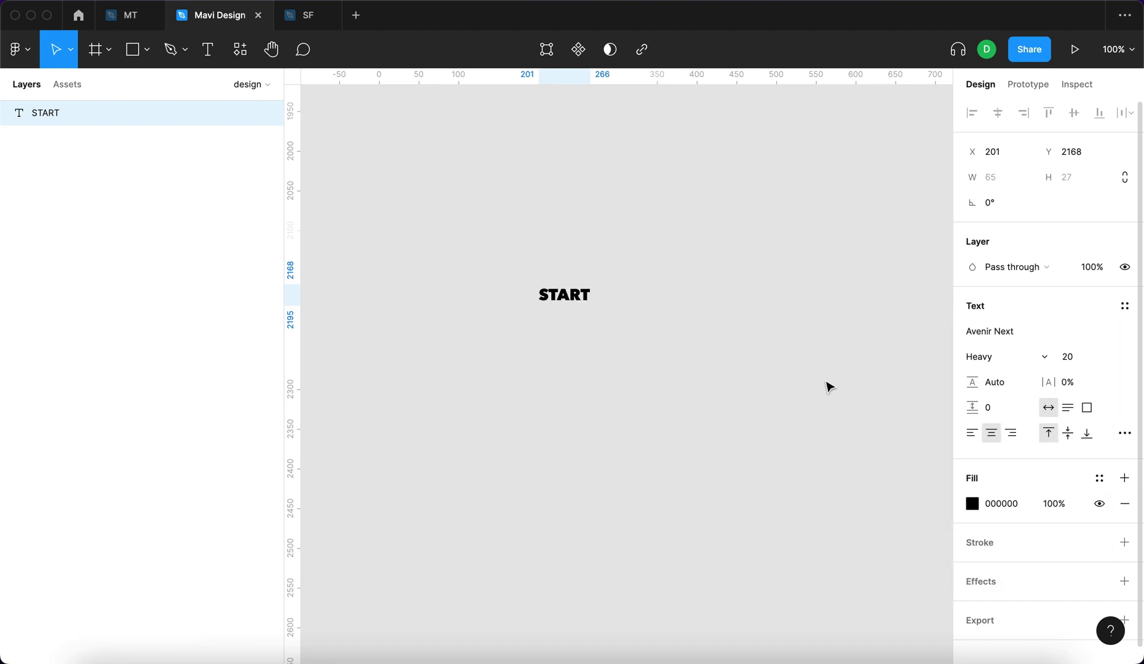
Step: Set the START text's letter spacing to 11% and move the text to about X 225, Y 2192
{"action": "key", "text": "Up"}
{"action": "key", "text": "shift+Up"}
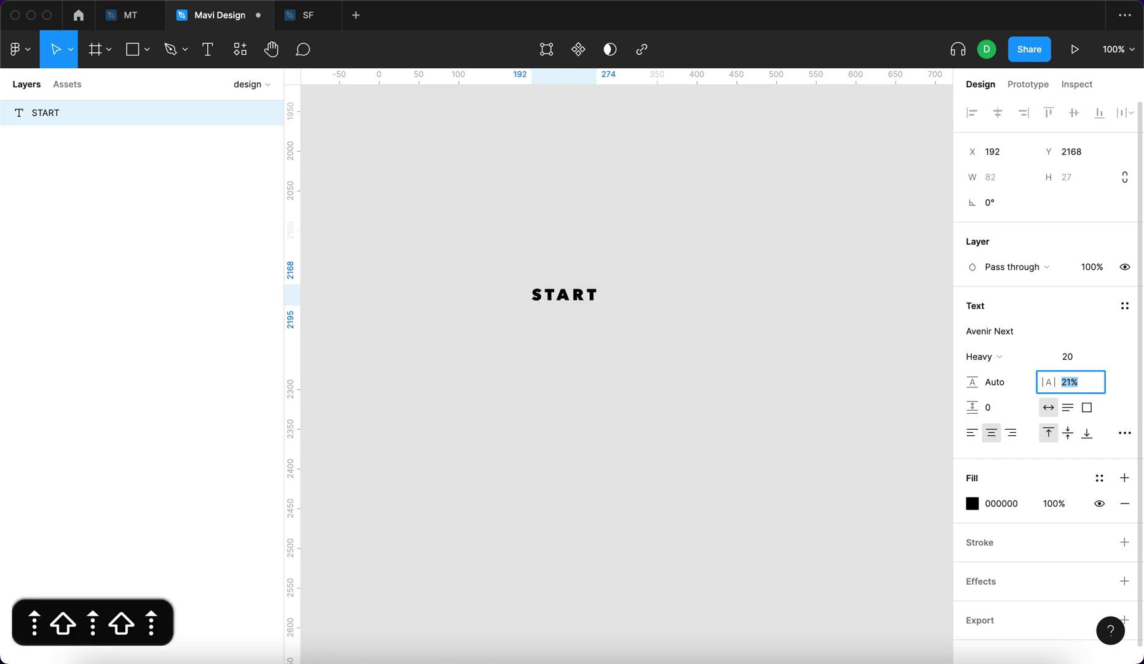
{"action": "key", "text": "shift+Up"}
{"action": "key", "text": "shift+Down"}
{"action": "key", "text": "Return"}
{"action": "scroll", "coordinate": [605, 307], "scroll_direction": "up", "scroll_amount": 5}
{"action": "left_click_drag", "start_coordinate": [736, 242], "coordinate": [367, 434]}
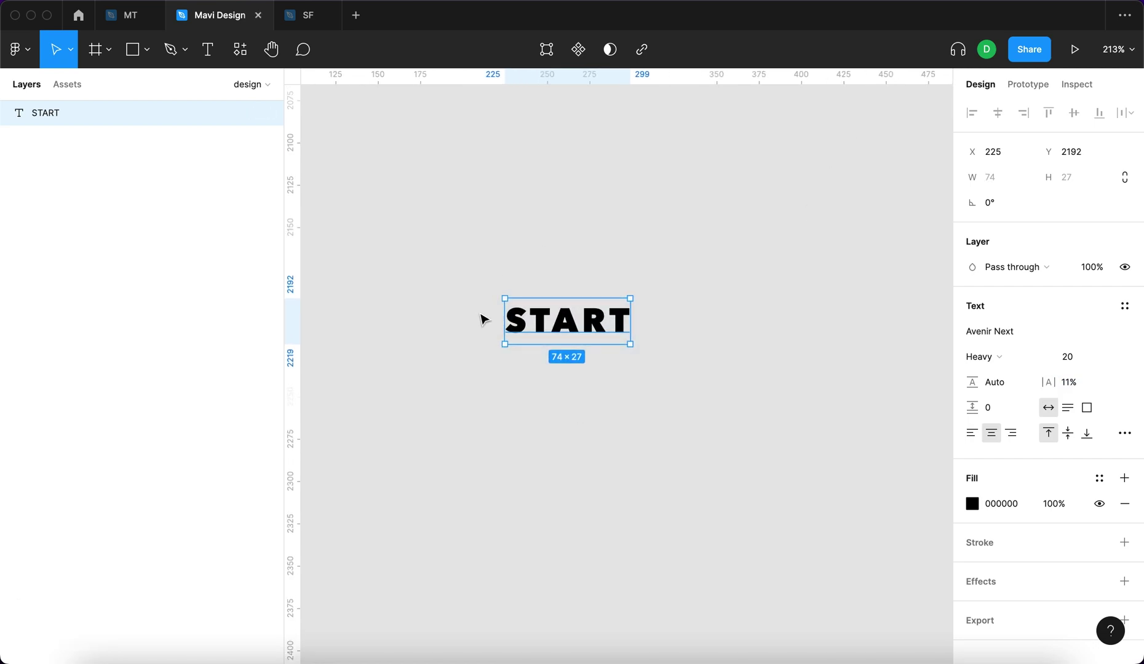
Step: Wrap the START text in an auto layout frame with horizontal and vertical padding of 20
{"action": "key", "text": "shift+a"}
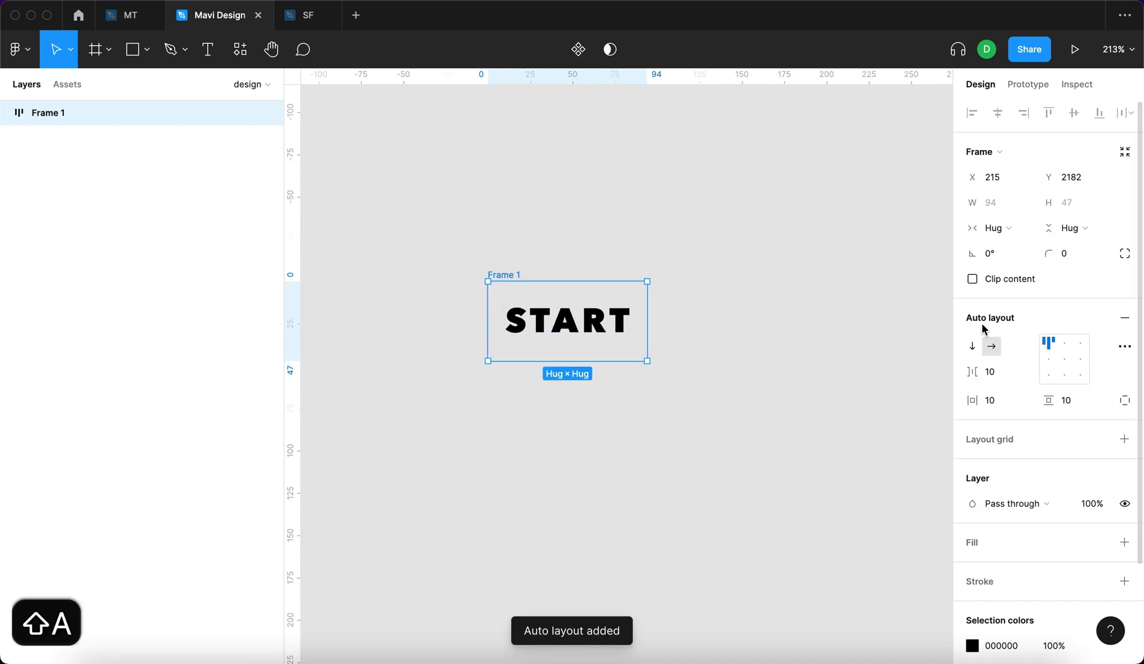
{"action": "left_click", "coordinate": [992, 406]}
{"action": "key", "text": "shift+Up"}
{"action": "left_click", "coordinate": [1077, 403]}
{"action": "key", "text": "shift+Up"}
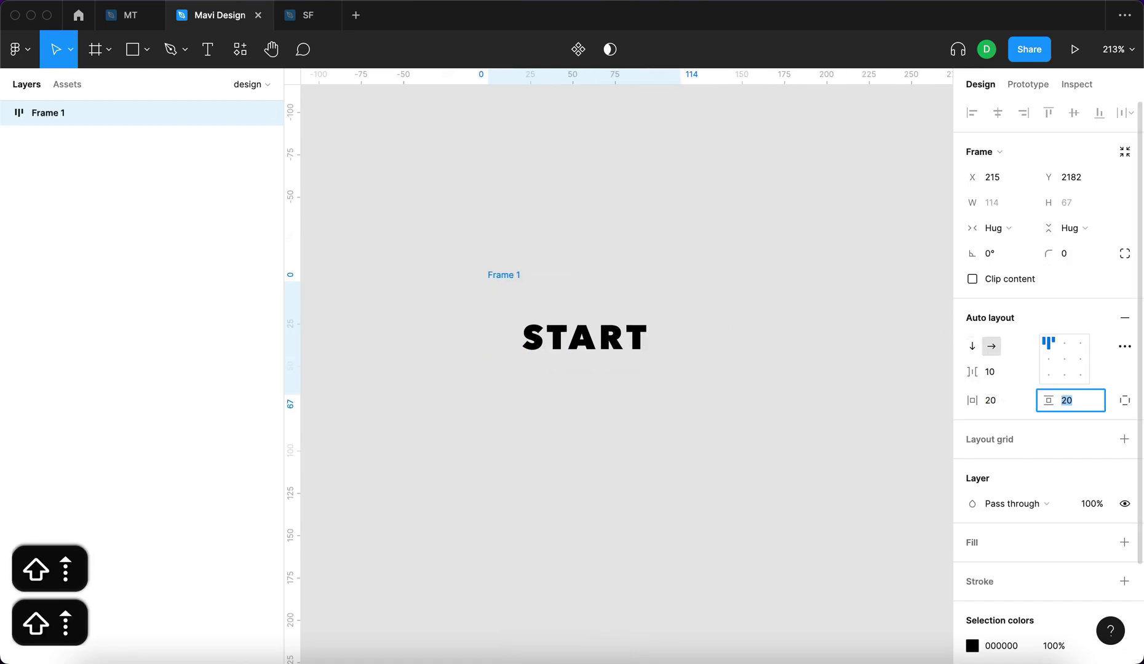
{"action": "key", "text": "Return"}
Step: Add a black 000000 fill to the frame around the START text
{"action": "left_click", "coordinate": [1124, 543]}
{"action": "left_click", "coordinate": [998, 568]}
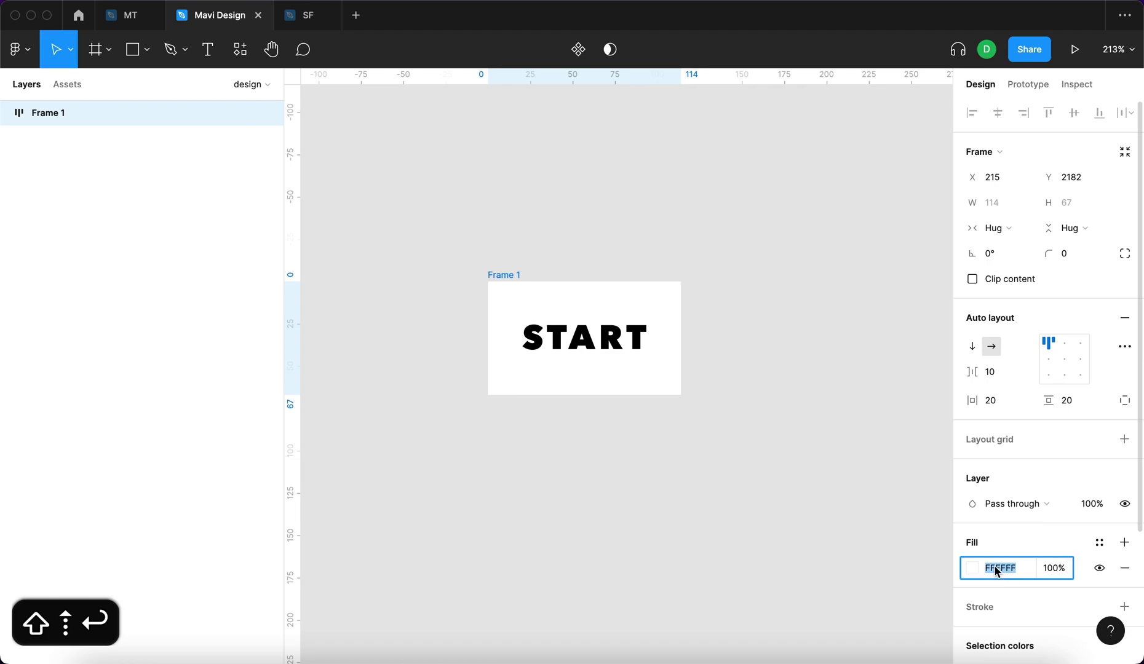
{"action": "type", "text": "0"}
{"action": "key", "text": "Return"}
Step: Change the fill of the START text inside the black frame to white
{"action": "left_click", "coordinate": [645, 338]}
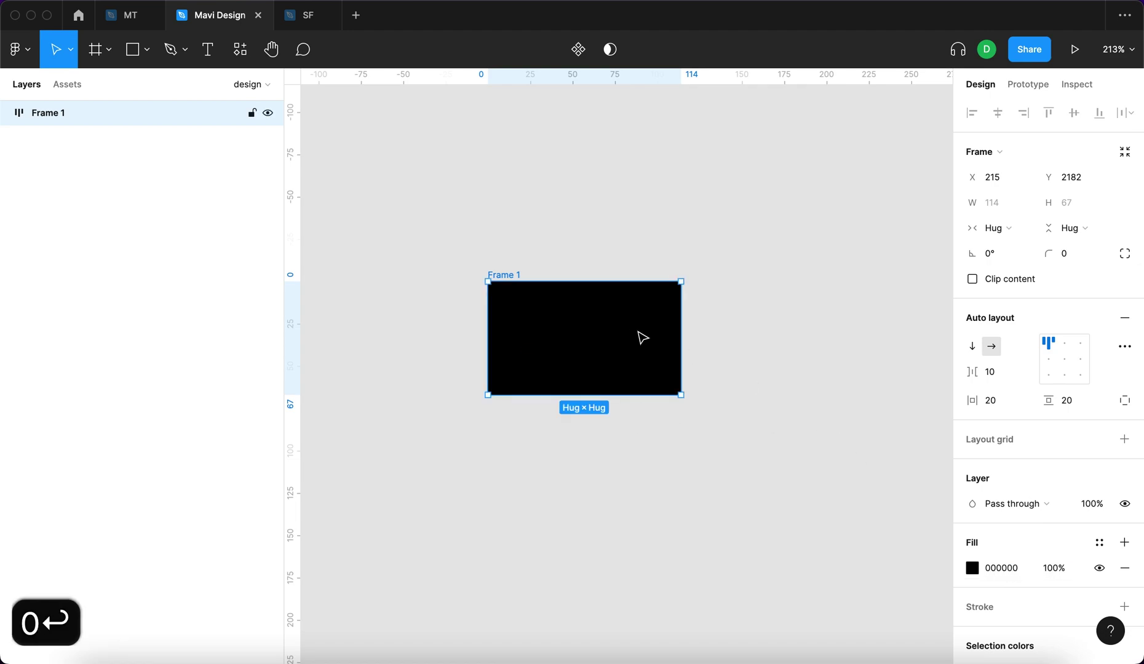
{"action": "double_click", "coordinate": [627, 331]}
{"action": "left_click", "coordinate": [972, 529]}
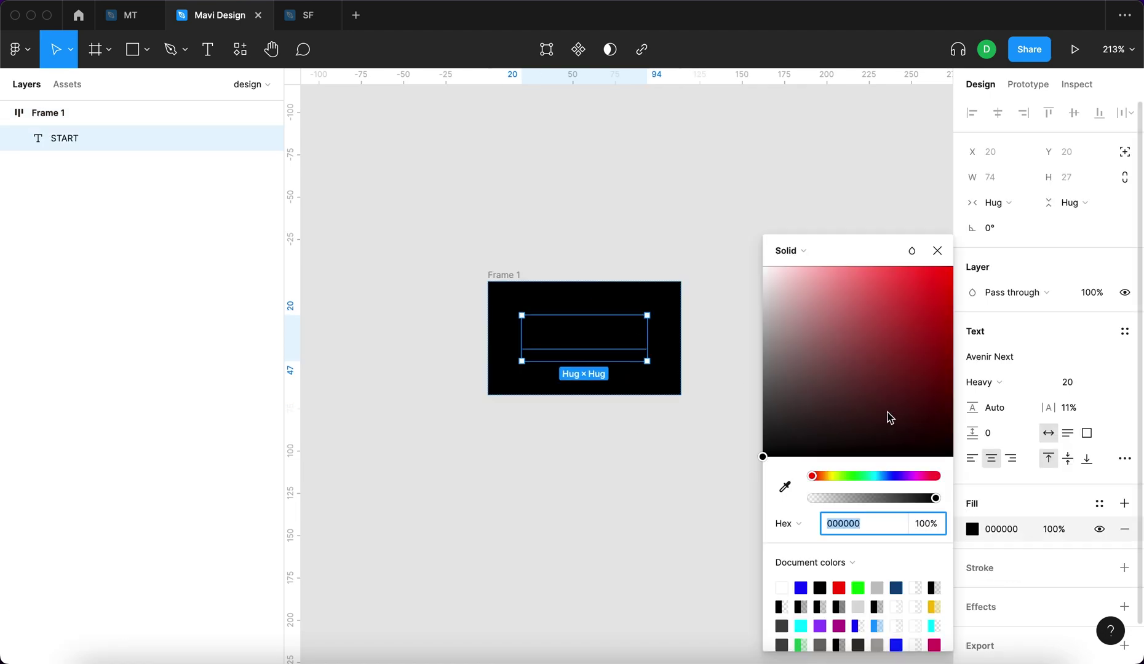
{"action": "left_click_drag", "start_coordinate": [889, 414], "coordinate": [726, 249]}
Step: Round the black frame's corners with a radius of 60
{"action": "left_click", "coordinate": [503, 282]}
{"action": "left_click", "coordinate": [1071, 253]}
{"action": "key", "text": "shift+Up"}
{"action": "key", "text": "shift+Up"}
{"action": "key", "text": "shift+Up"}
{"action": "key", "text": "shift+Up"}
{"action": "key", "text": "shift+Up"}
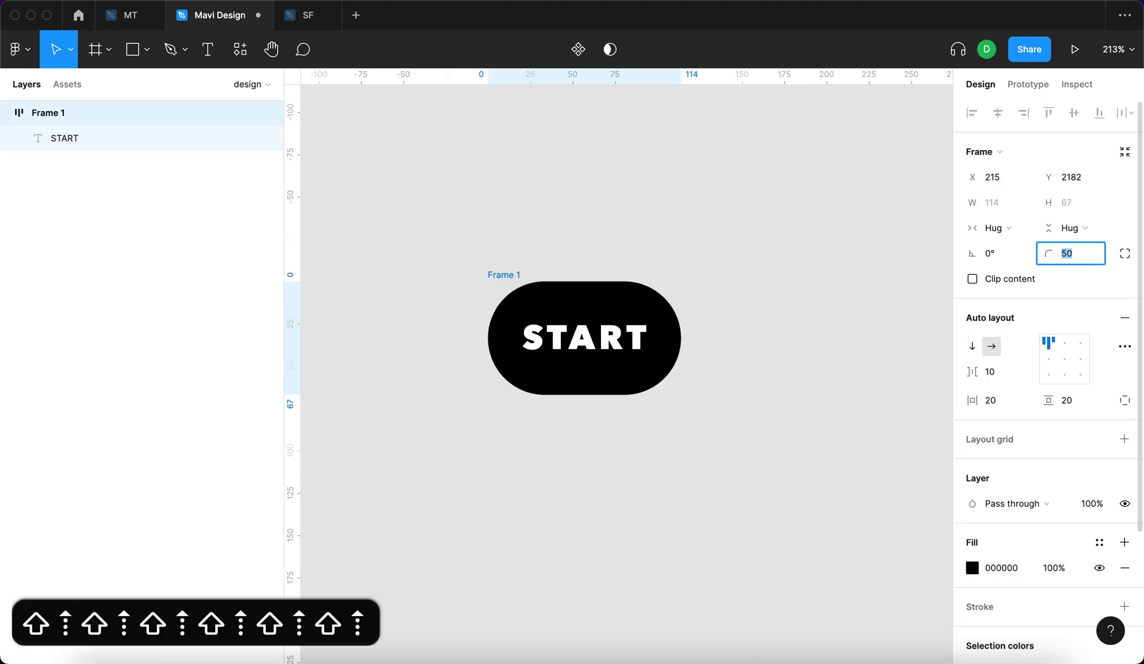
Step: Set the button frame's horizontal padding to 40 and its vertical padding to 17
{"action": "left_click", "coordinate": [990, 400]}
{"action": "key", "text": "shift+Up"}
{"action": "key", "text": "shift+Up"}
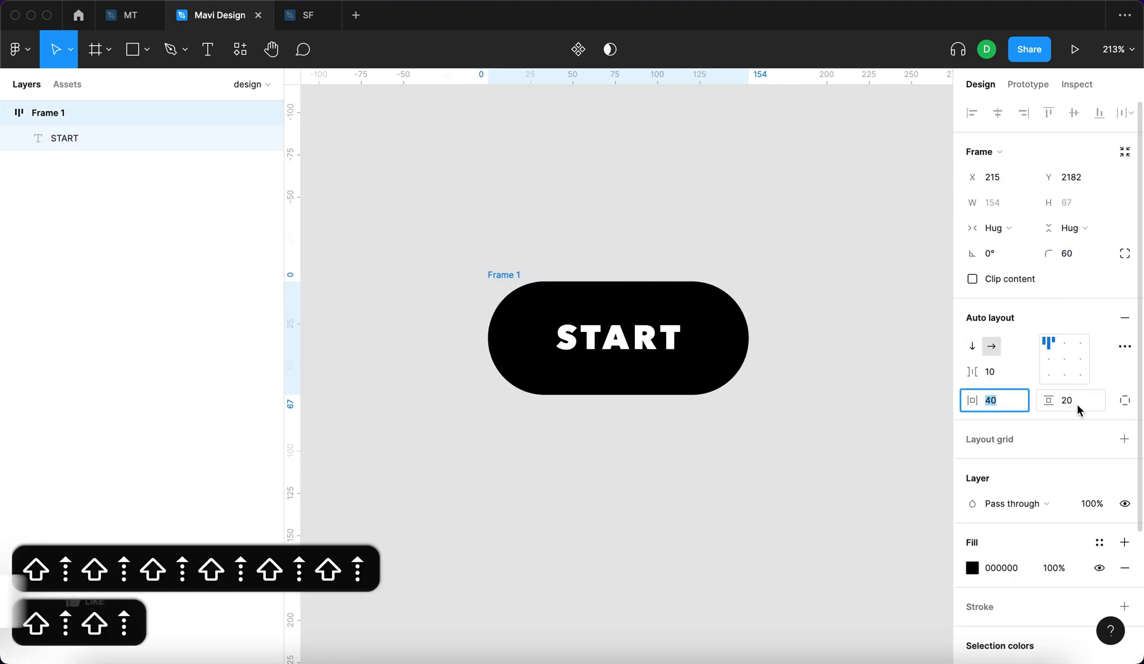
{"action": "left_click", "coordinate": [1071, 400]}
{"action": "key", "text": "Down"}
{"action": "key", "text": "Down"}
{"action": "key", "text": "Down"}
{"action": "key", "text": "Down"}
{"action": "key", "text": "Up"}
Step: Reduce the button frame's horizontal padding to 36
{"action": "left_click", "coordinate": [1016, 406]}
{"action": "key", "text": "Down"}
{"action": "key", "text": "Down"}
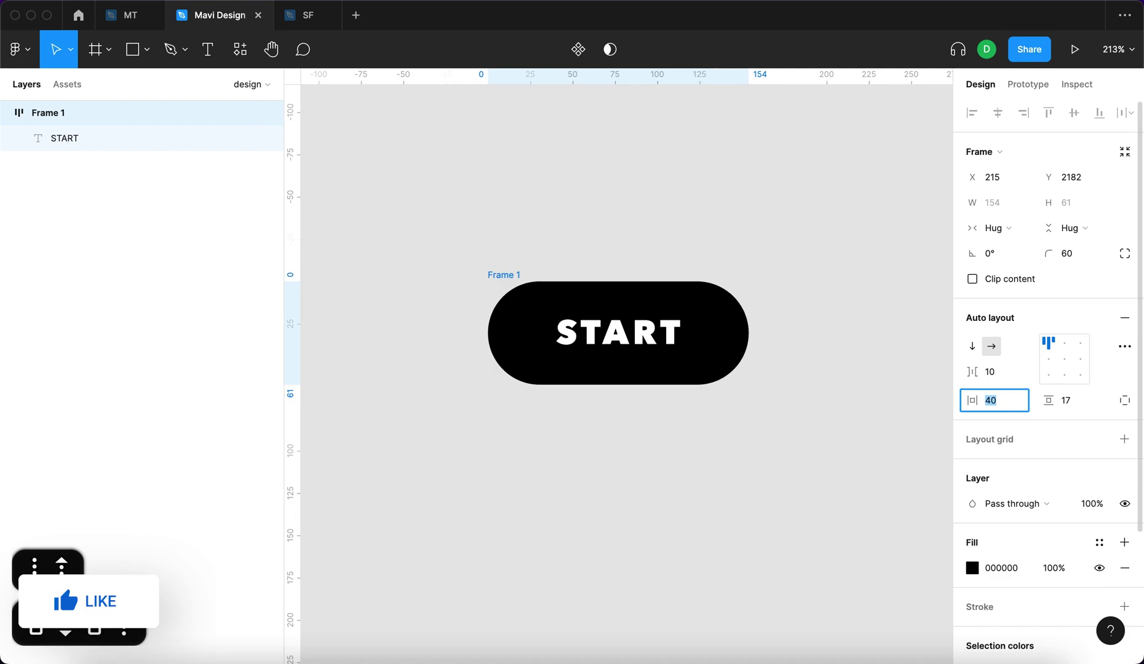
{"action": "key", "text": "Down"}
{"action": "key", "text": "Down"}
{"action": "key", "text": "Down"}
{"action": "key", "text": "Down"}
{"action": "key", "text": "Up"}
{"action": "key", "text": "Up"}
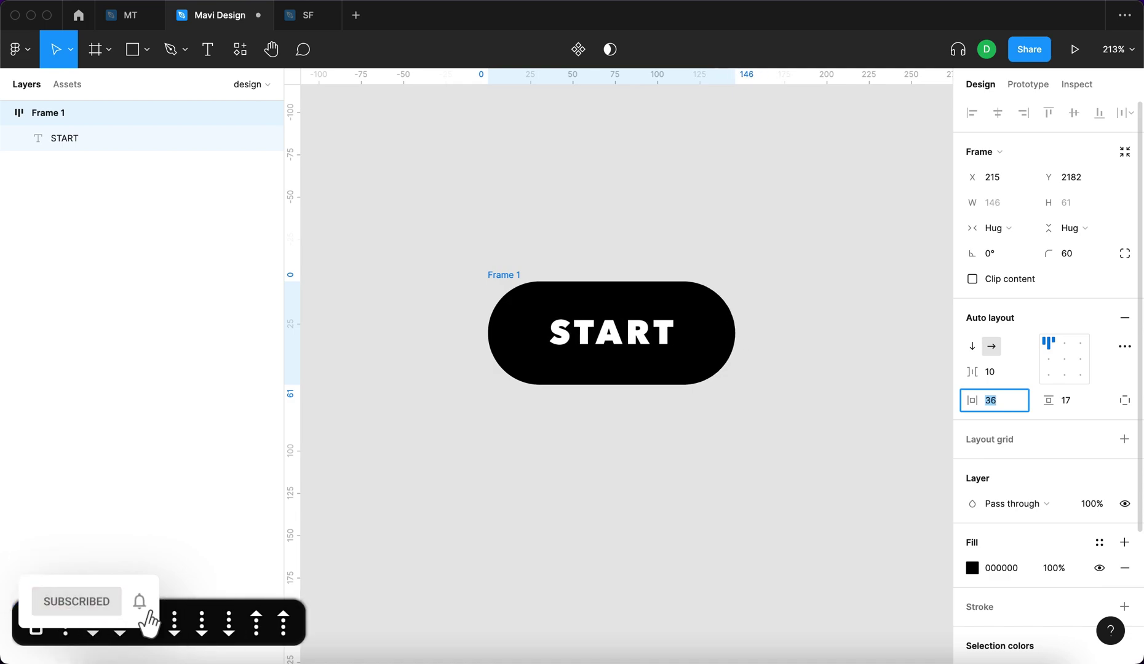
{"action": "left_click", "coordinate": [695, 505]}
Step: Rename the button frame as "loading bar"
{"action": "left_click", "coordinate": [505, 275]}
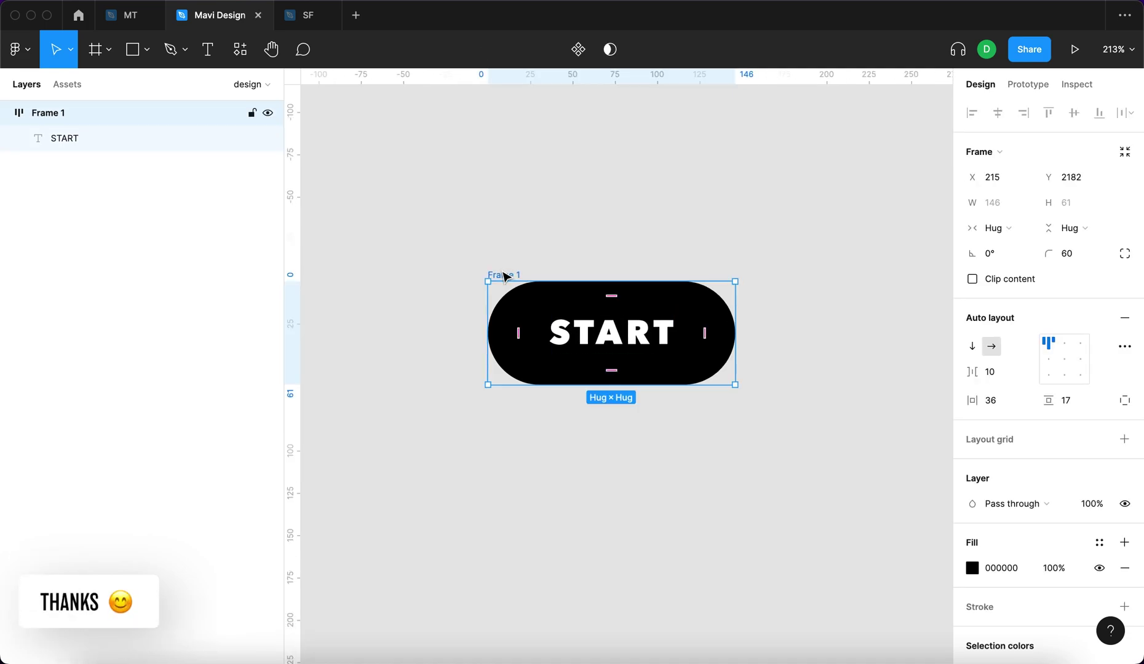
{"action": "key", "text": "super+r"}
{"action": "type", "text": "button"}
{"action": "key", "text": "super+a"}
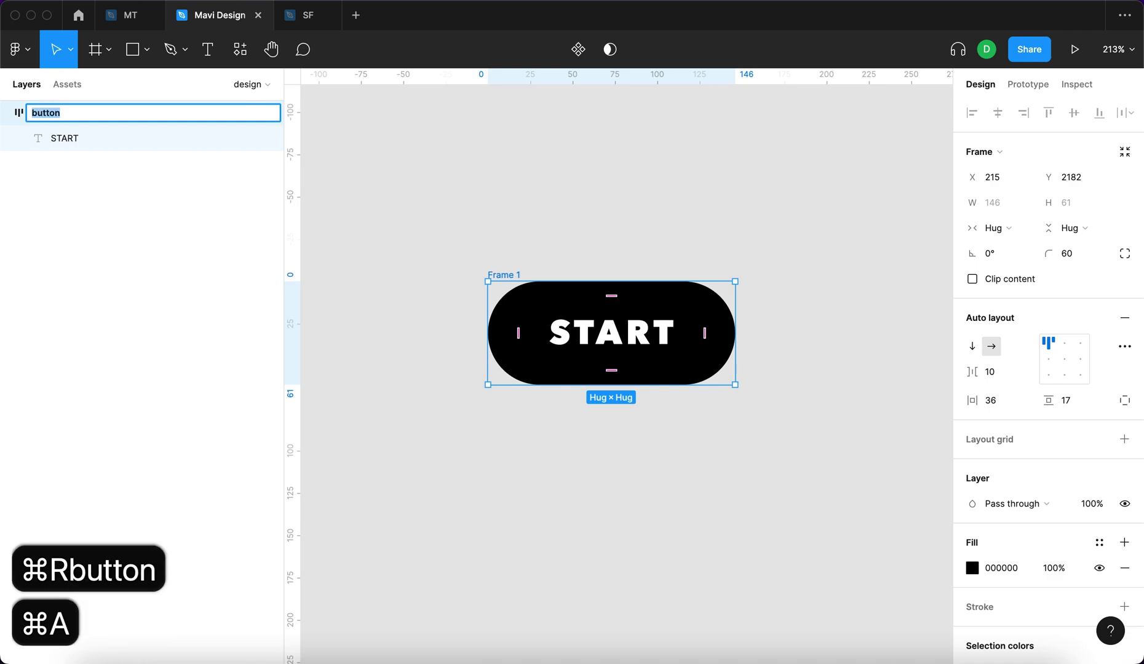
{"action": "type", "text": "loading bar"}
{"action": "key", "text": "Return"}
{"action": "left_click", "coordinate": [630, 497]}
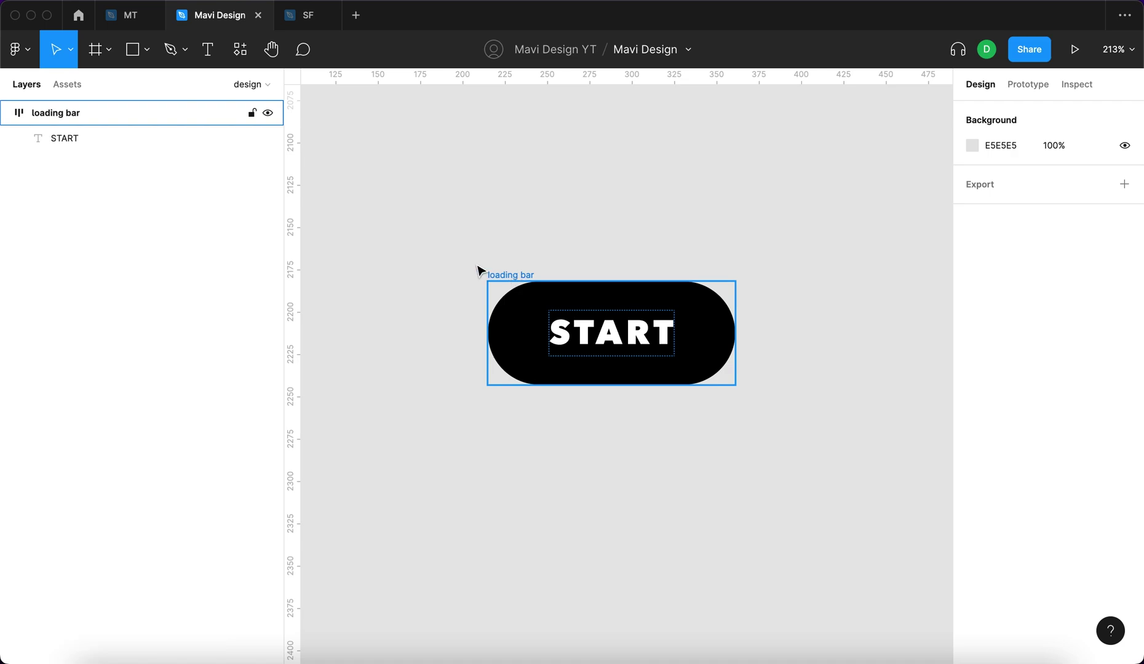
Step: Move the loading bar frame to about X 181, Y 2167 and wrap it in another auto layout frame
{"action": "left_click_drag", "start_coordinate": [534, 276], "coordinate": [477, 250]}
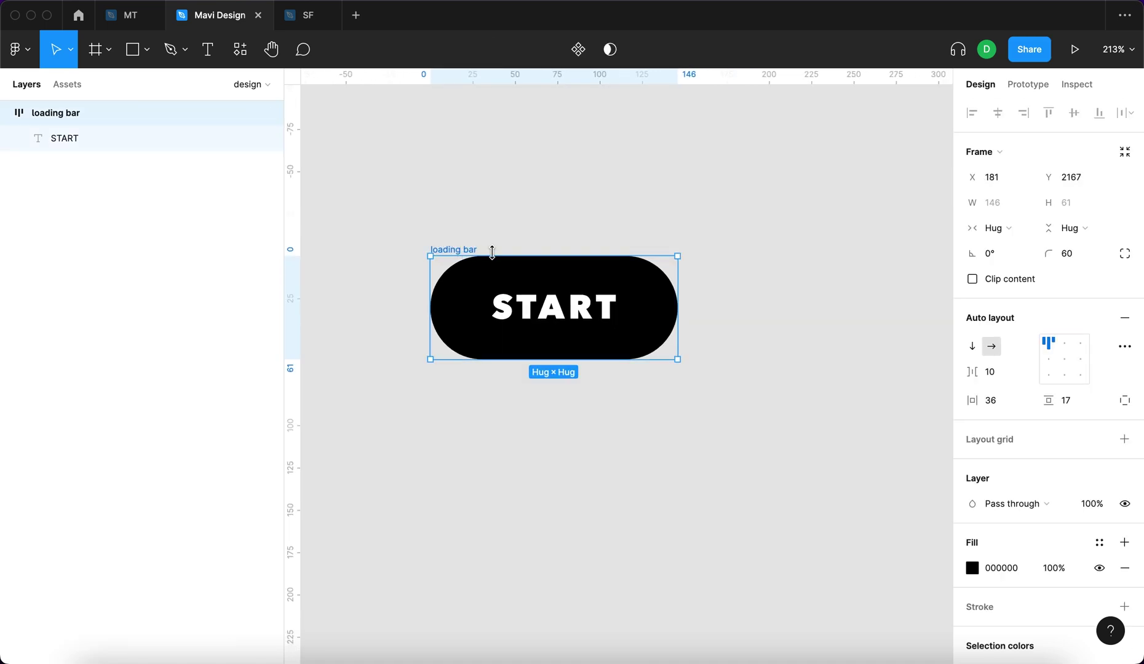
{"action": "left_click", "coordinate": [464, 219]}
{"action": "left_click", "coordinate": [460, 250]}
{"action": "key", "text": "shift+a"}
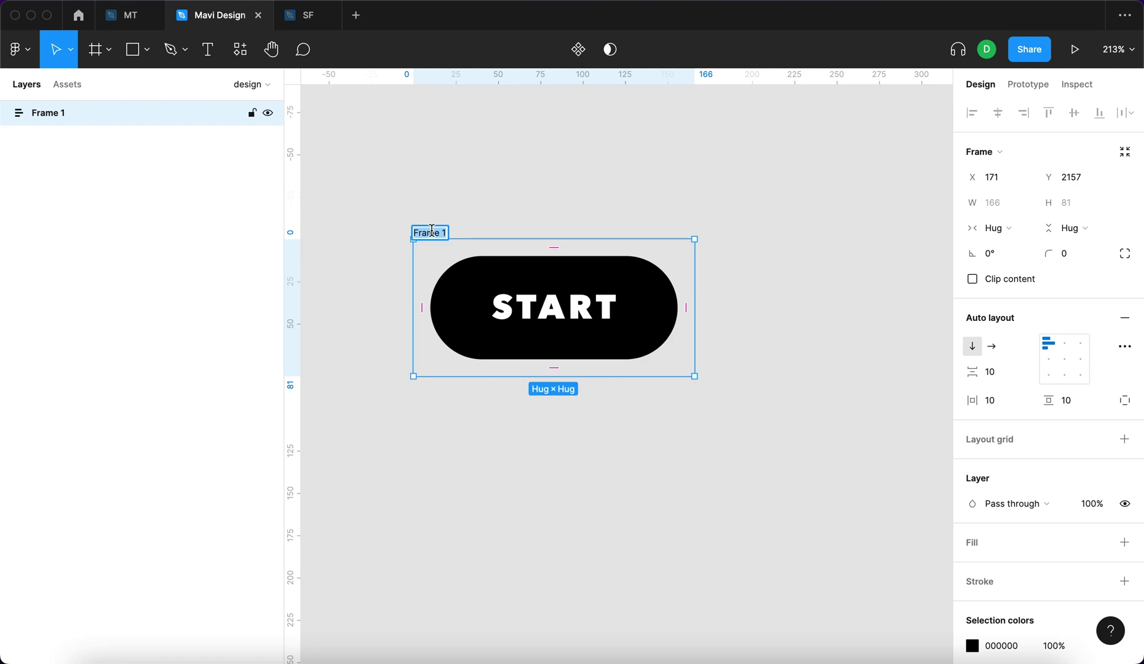
Step: Rename the outer auto layout frame as "loading bar container"
{"action": "type", "text": "loading bar "}
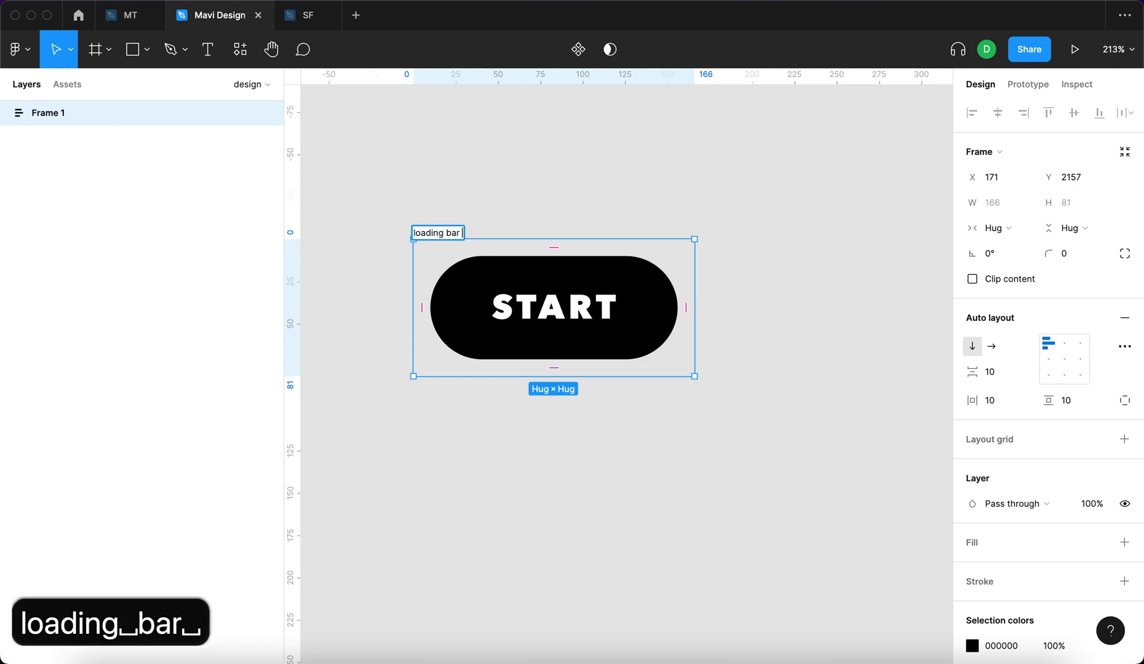
{"action": "type", "text": "contain"}
{"action": "key", "text": "BackSpace"}
{"action": "key", "text": "BackSpace"}
{"action": "type", "text": "ainer"}
{"action": "key", "text": "Return"}
{"action": "left_click", "coordinate": [444, 223]}
Step: Set the loading bar container's horizontal and vertical padding to 0
{"action": "left_click", "coordinate": [444, 232]}
{"action": "left_click", "coordinate": [1015, 401]}
{"action": "type", "text": "0"}
{"action": "key", "text": "Tab"}
{"action": "type", "text": "0"}
{"action": "key", "text": "Return"}
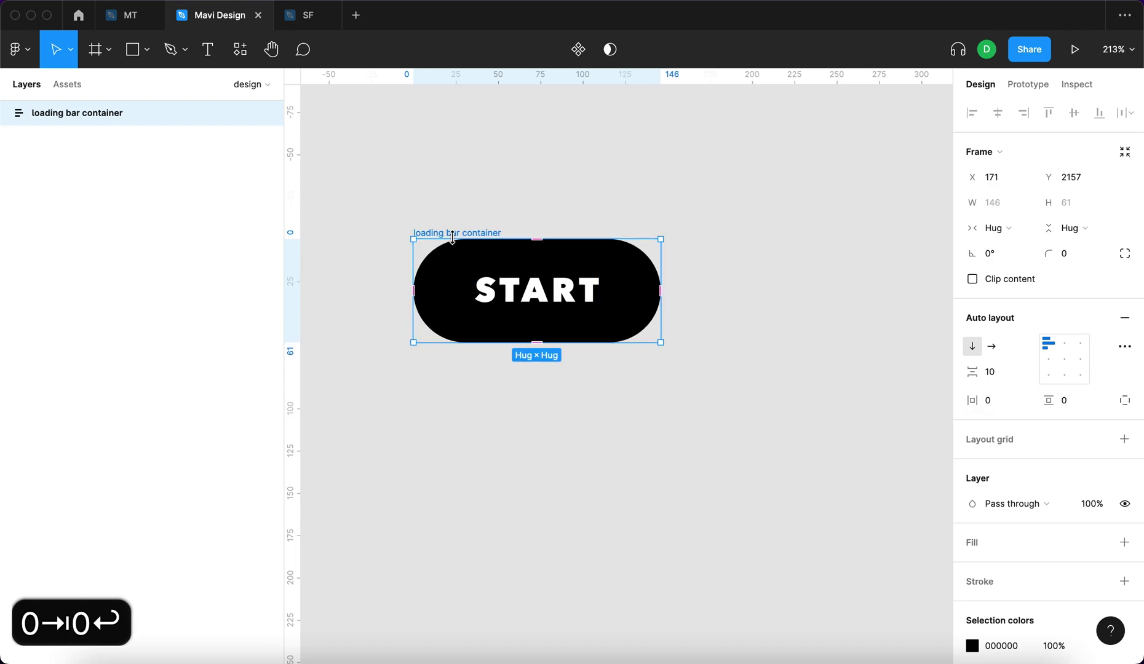
Step: Set the loading bar container's corner radius to 32
{"action": "left_click", "coordinate": [1067, 254]}
{"action": "type", "text": "32"}
{"action": "key", "text": "Return"}
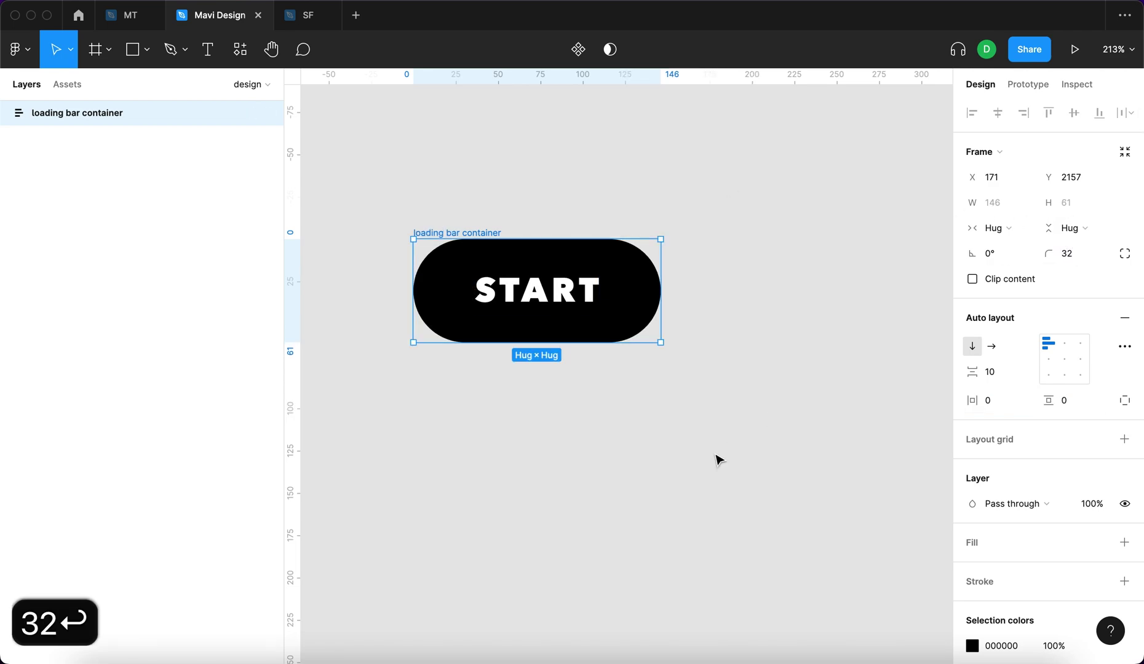
{"action": "left_click", "coordinate": [648, 449]}
Step: Move the loading bar container to about X 55, Y 2086 and expand its nested layers
{"action": "left_click", "coordinate": [434, 232]}
{"action": "left_click_drag", "start_coordinate": [434, 233], "coordinate": [414, 188]}
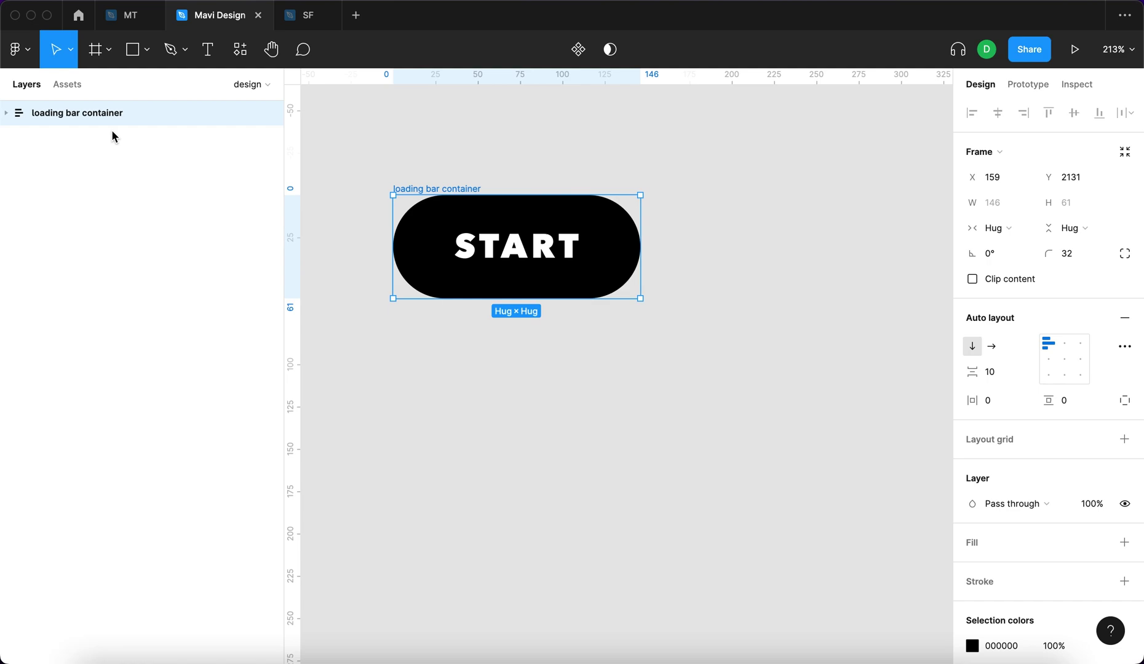
{"action": "left_click", "coordinate": [4, 113]}
{"action": "left_click", "coordinate": [730, 342]}
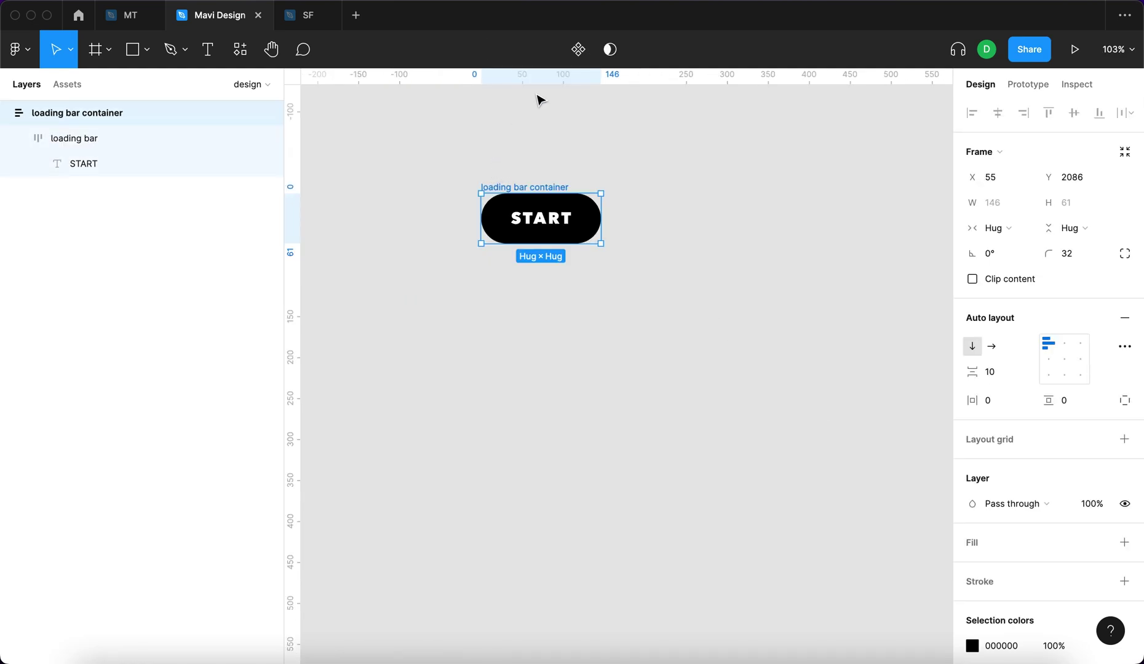
Step: Turn the loading bar container into a component and add a second variant to it
{"action": "left_click", "coordinate": [583, 60]}
{"action": "left_click", "coordinate": [578, 50]}
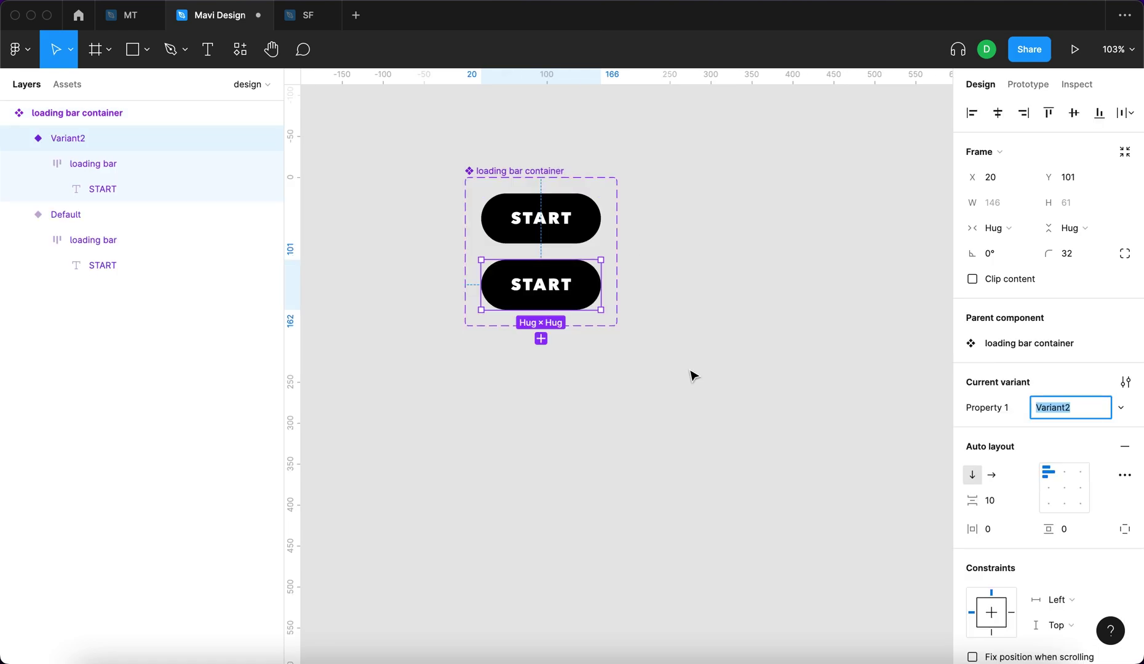
{"action": "left_click", "coordinate": [609, 219]}
{"action": "left_click", "coordinate": [745, 241]}
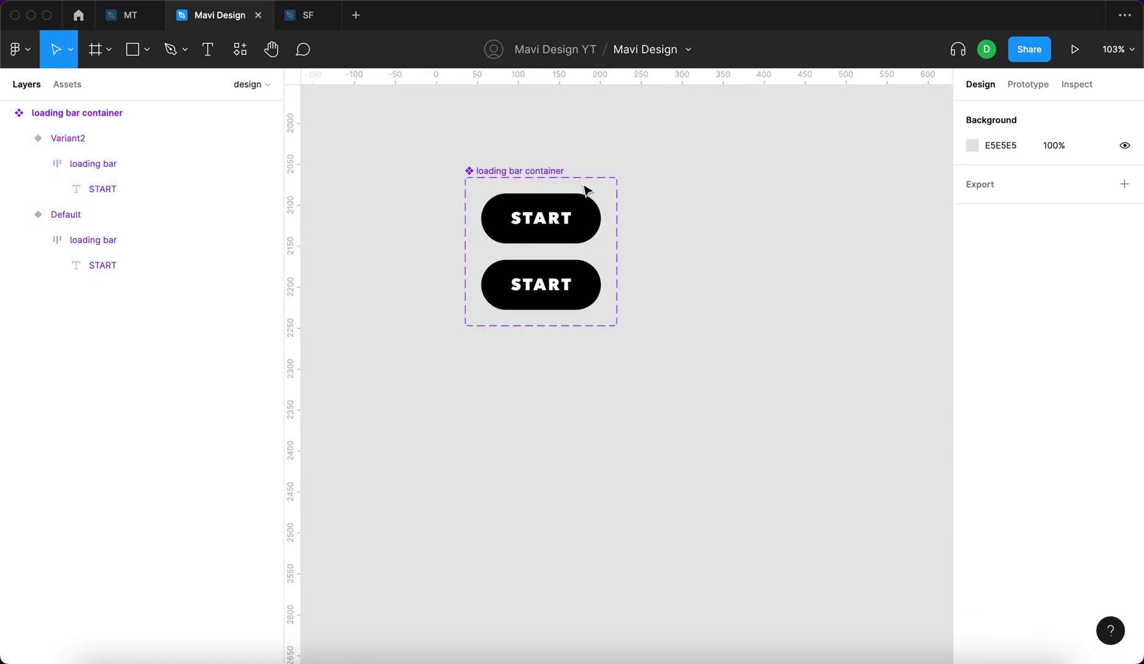
Step: Rename the component set's variant property to "state" and its Default value to "start"
{"action": "left_click", "coordinate": [518, 171]}
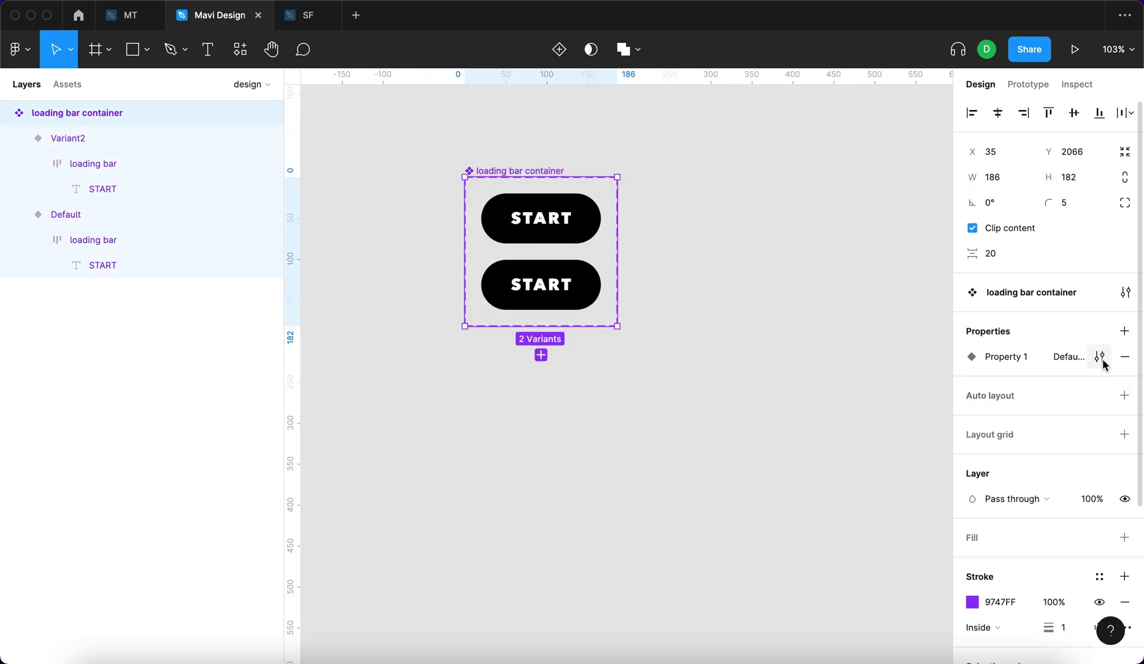
{"action": "left_click", "coordinate": [1102, 362]}
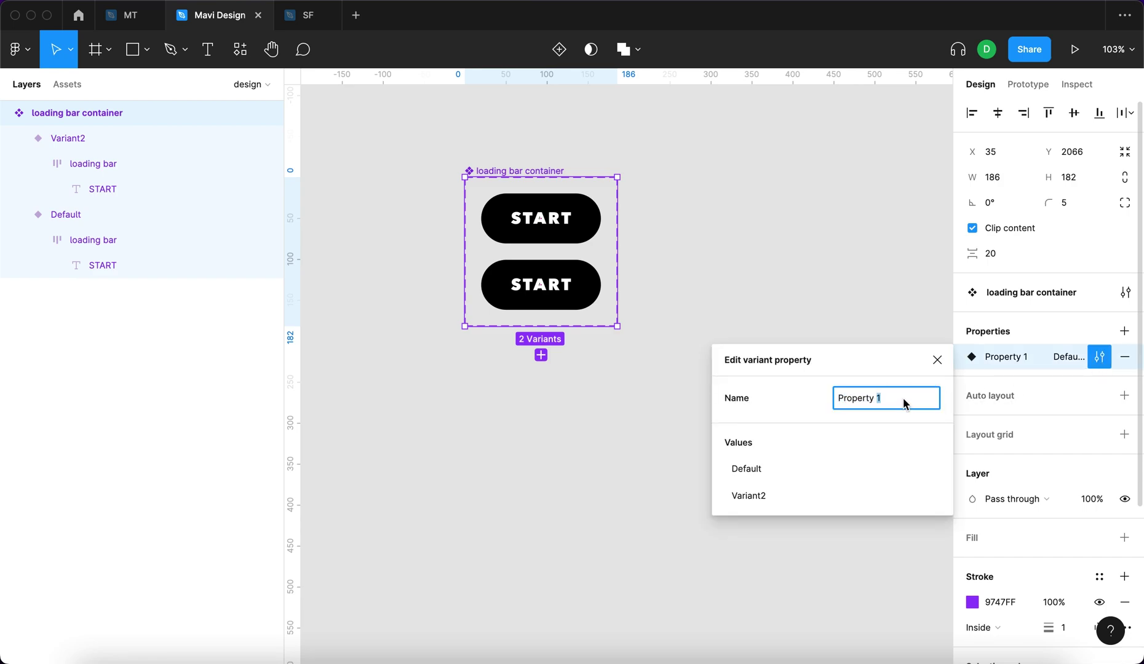
{"action": "type", "text": "state"}
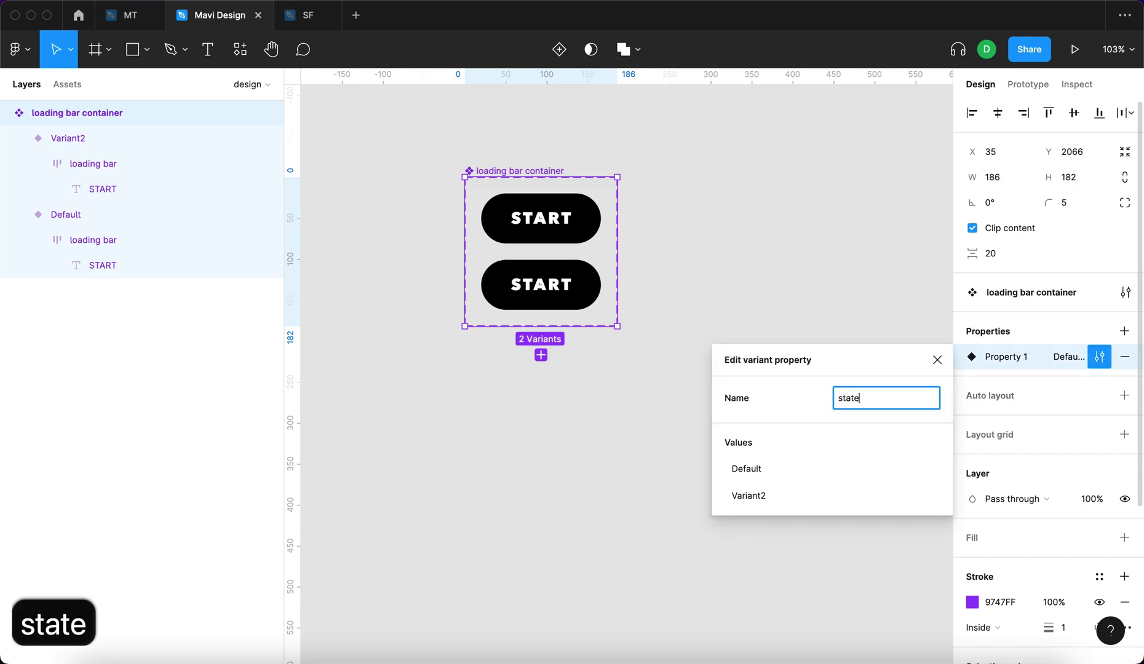
{"action": "key", "text": "Return"}
{"action": "double_click", "coordinate": [787, 470]}
{"action": "type", "text": "start"}
{"action": "key", "text": "Return"}
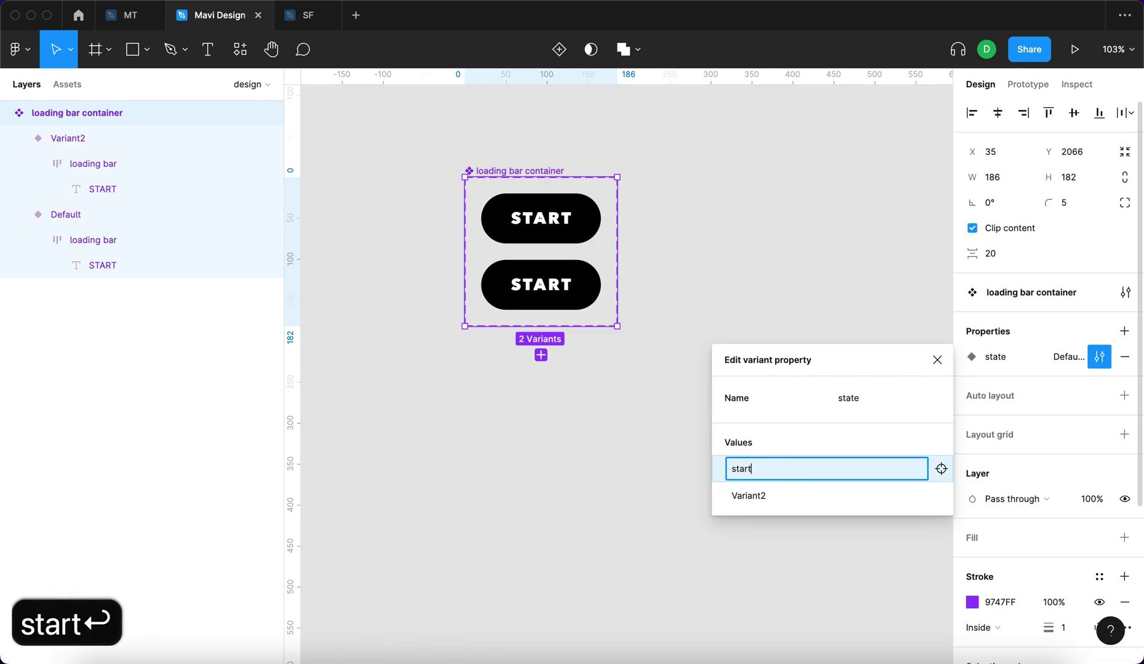
Step: Rename the Variant2 value of the state property to "loading start"
{"action": "double_click", "coordinate": [789, 497]}
{"action": "type", "text": "loading start"}
{"action": "key", "text": "Return"}
Step: Move the loading bar container component set up and to the left and enlarge it to about 585 × 381
{"action": "left_click", "coordinate": [491, 183]}
{"action": "left_click_drag", "start_coordinate": [490, 172], "coordinate": [416, 135]}
{"action": "left_click_drag", "start_coordinate": [544, 291], "coordinate": [870, 452]}
{"action": "key", "text": "Escape"}
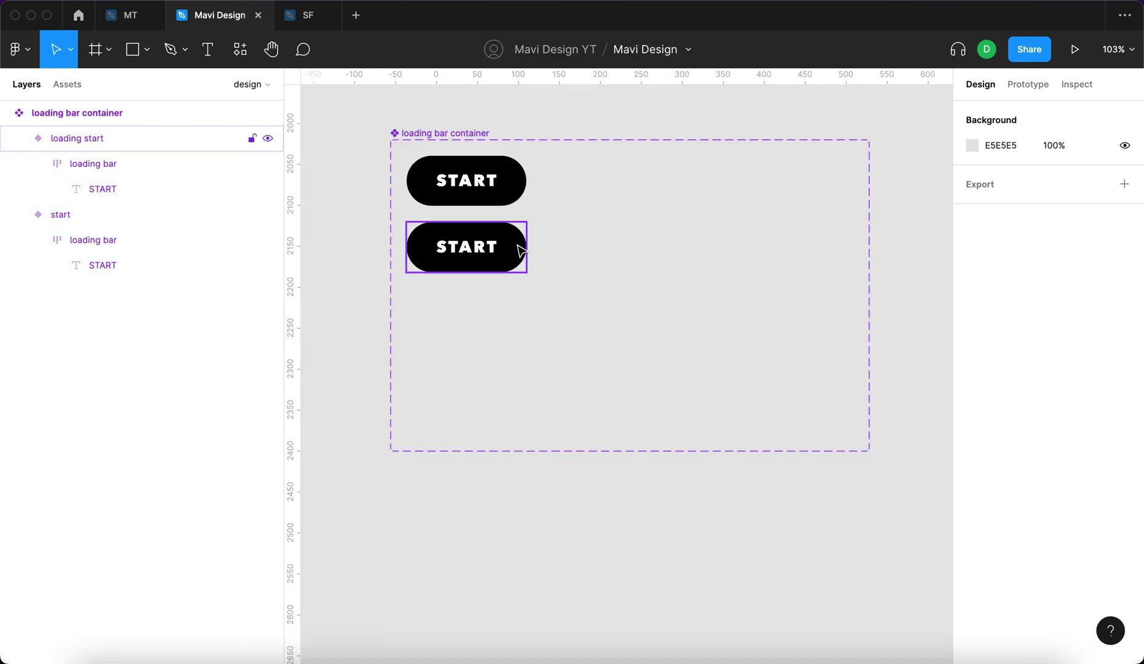
Step: Widen the loading start variant to about 545 and give it a 2 px black inside stroke
{"action": "left_click", "coordinate": [524, 247]}
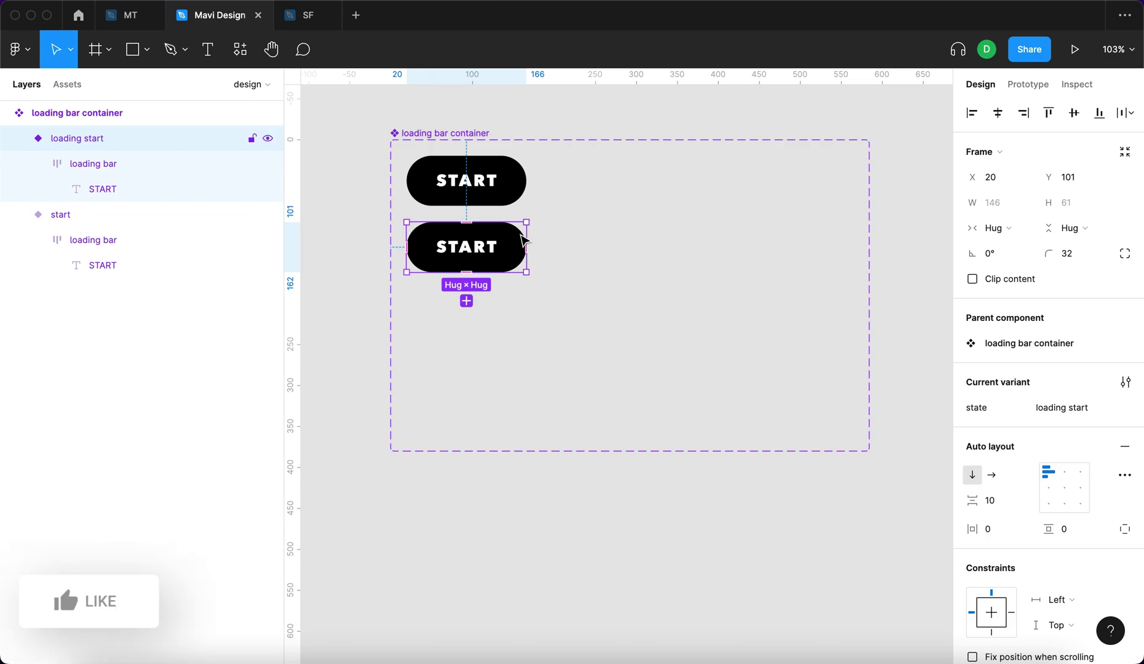
{"action": "left_click_drag", "start_coordinate": [530, 236], "coordinate": [853, 246]}
{"action": "scroll", "coordinate": [1070, 484], "scroll_direction": "down", "scroll_amount": 6}
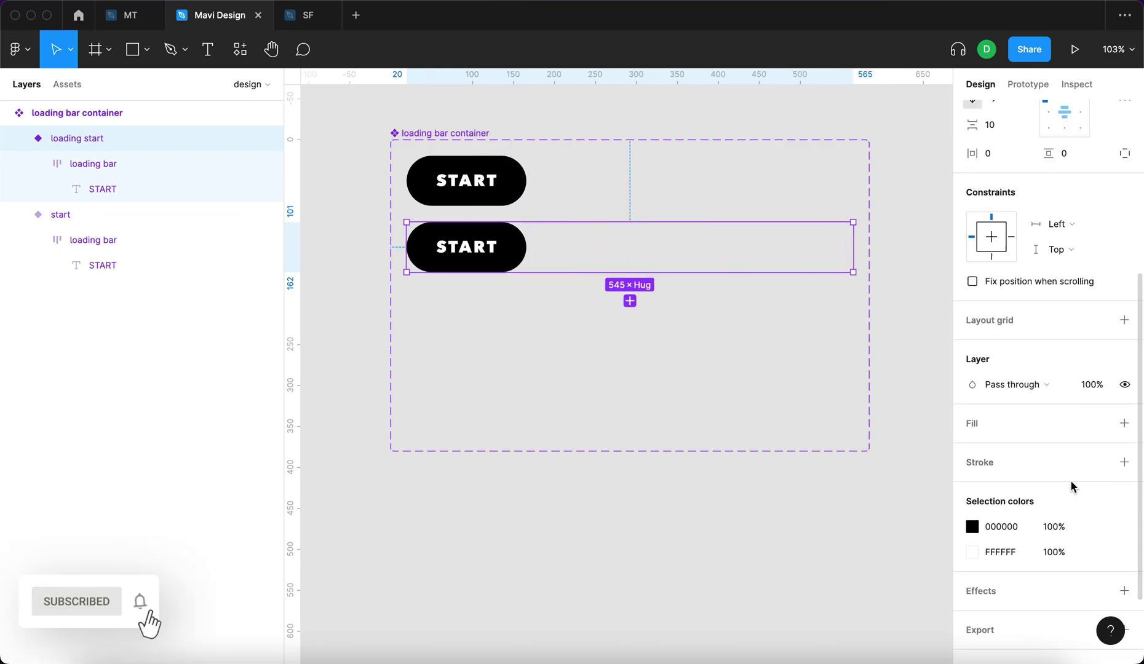
{"action": "left_click", "coordinate": [1116, 463]}
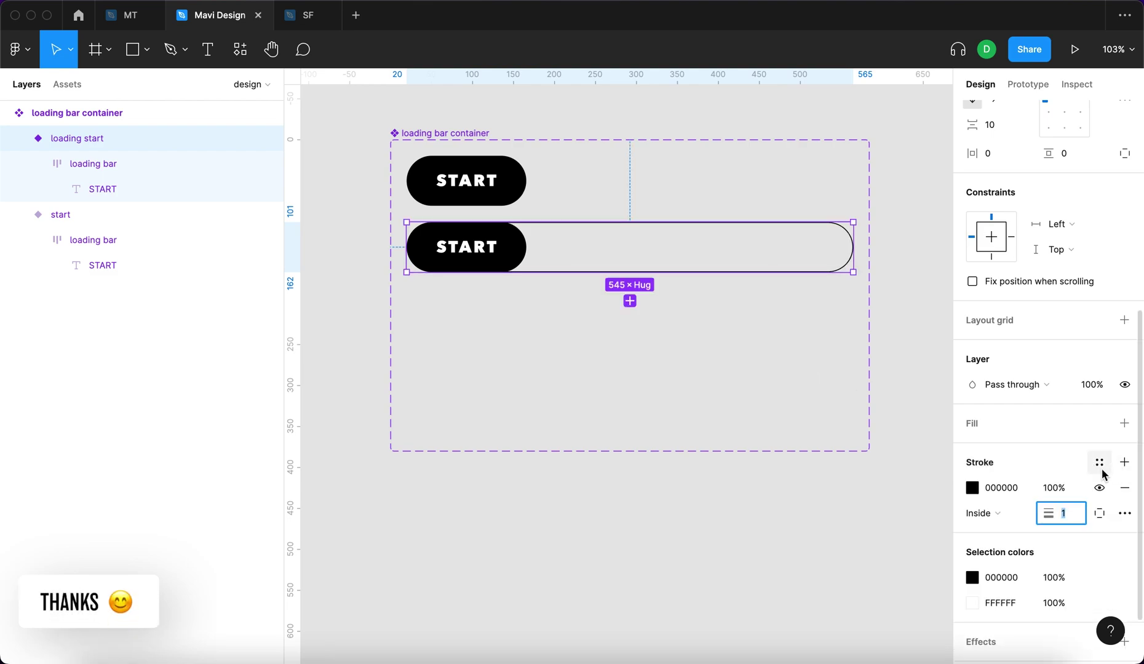
{"action": "key", "text": "Up"}
{"action": "key", "text": "Return"}
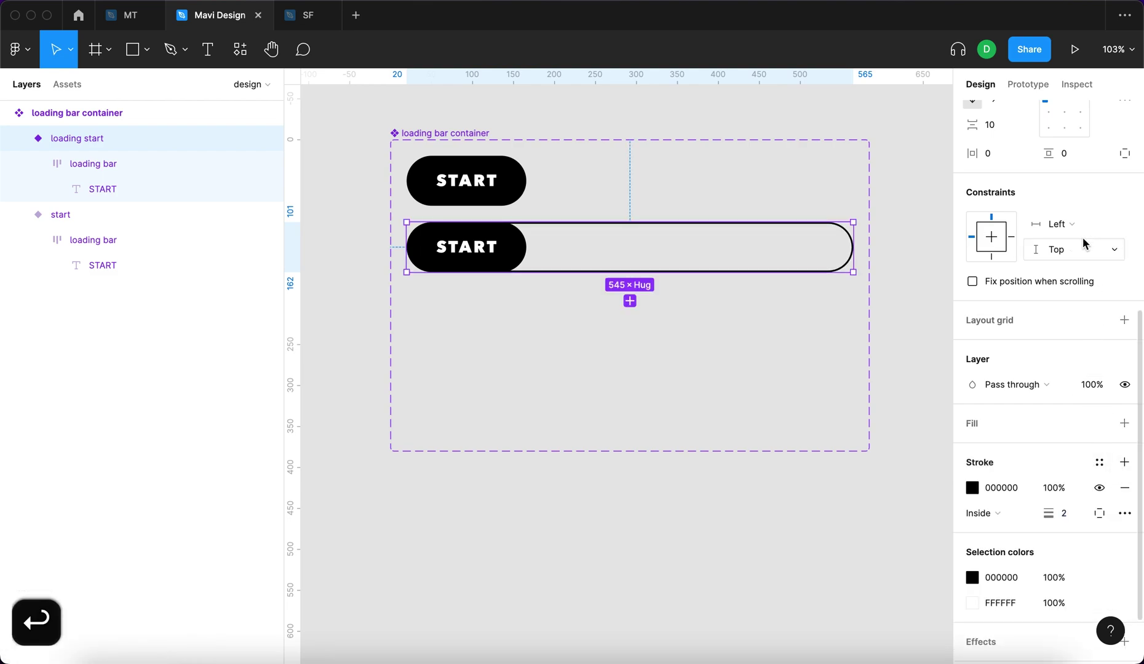
Step: Set the loading start variant's horizontal and vertical padding to 4
{"action": "scroll", "coordinate": [1083, 243], "scroll_direction": "up", "scroll_amount": 1}
{"action": "left_click", "coordinate": [1001, 185]}
{"action": "key", "text": "shift+Up"}
{"action": "key", "text": "shift+Down"}
{"action": "key", "text": "Up"}
{"action": "key", "text": "Up"}
{"action": "key", "text": "Up"}
{"action": "key", "text": "Up"}
{"action": "left_click", "coordinate": [1041, 186]}
{"action": "key", "text": "Up"}
{"action": "key", "text": "Up"}
{"action": "key", "text": "Up"}
{"action": "key", "text": "Up"}
{"action": "key", "text": "Up"}
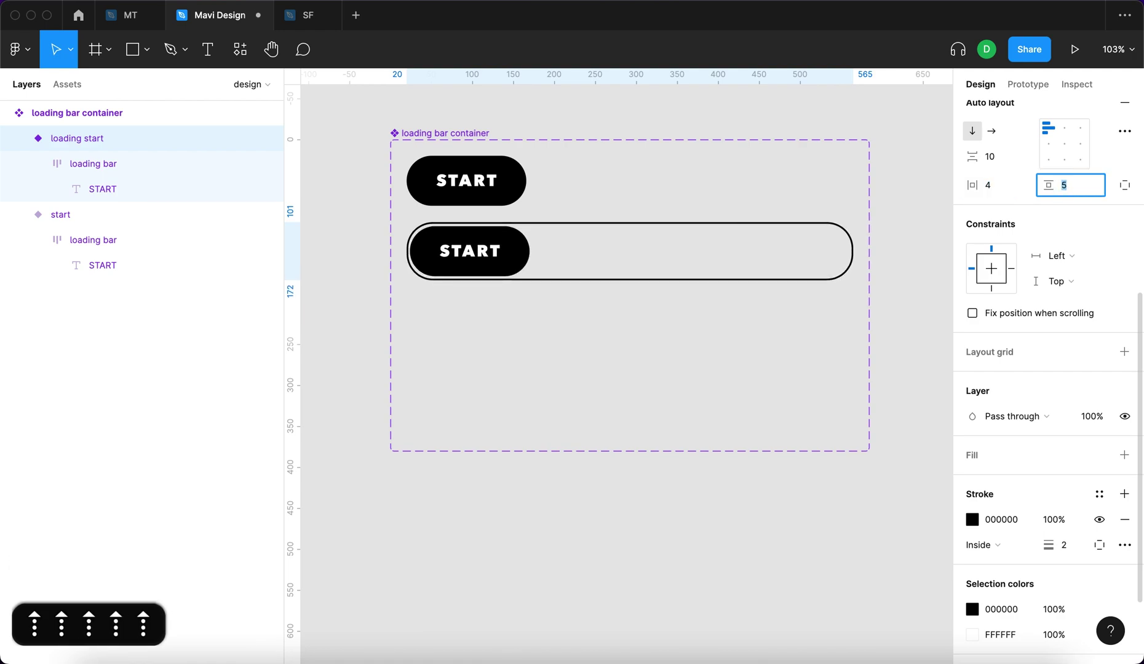
{"action": "key", "text": "Down"}
{"action": "key", "text": "Return"}
Step: Set the loading start variant's corner radius to 42
{"action": "left_click", "coordinate": [651, 247]}
{"action": "left_click", "coordinate": [1069, 254]}
{"action": "key", "text": "shift+Up"}
{"action": "key", "text": "Return"}
{"action": "left_click", "coordinate": [651, 372]}
{"action": "scroll", "coordinate": [478, 256], "scroll_direction": "up", "scroll_amount": 5}
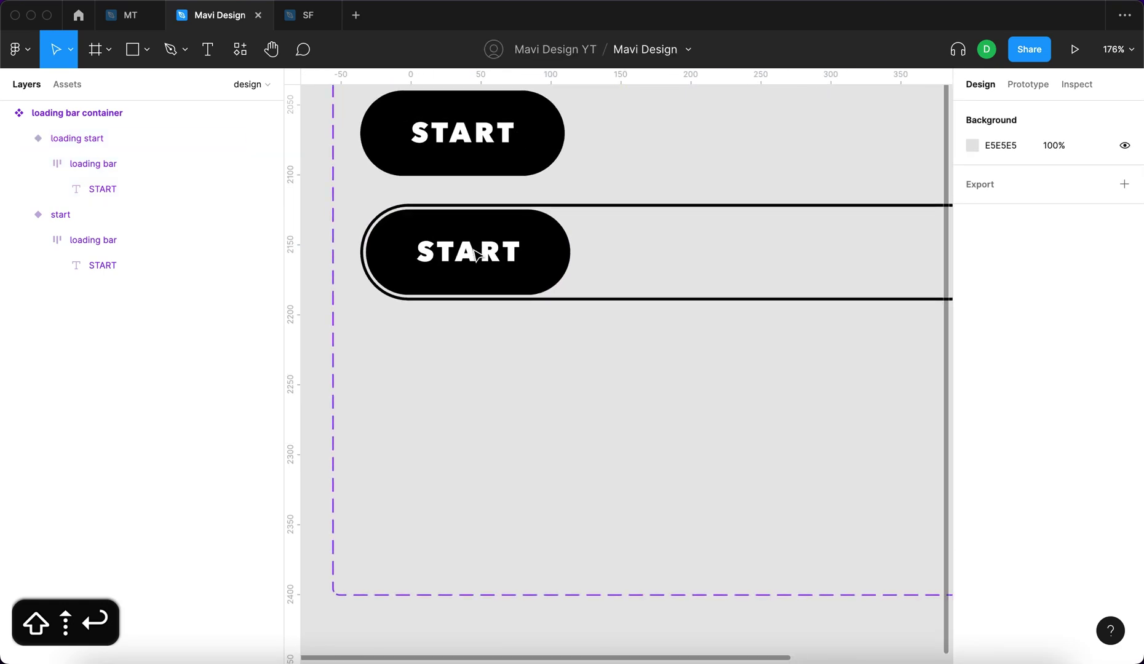
{"action": "scroll", "coordinate": [447, 381], "scroll_direction": "down", "scroll_amount": 3}
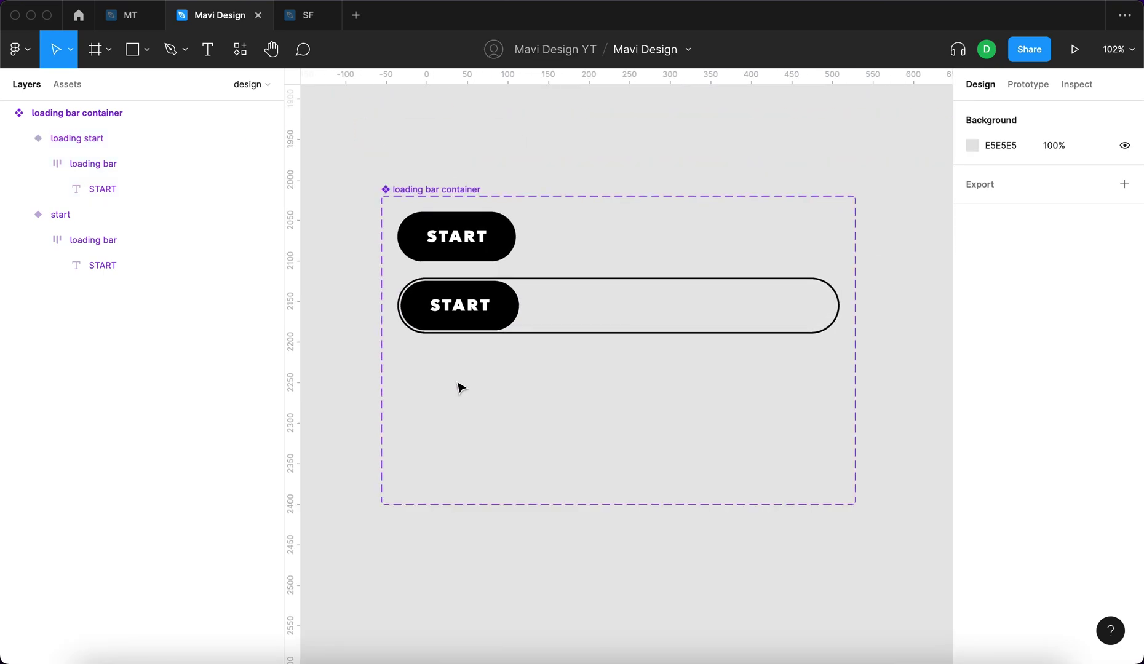
Step: Give the start variant a 1 px black (000000) inside stroke with 0% opacity
{"action": "left_click", "coordinate": [582, 284]}
{"action": "scroll", "coordinate": [1008, 447], "scroll_direction": "down", "scroll_amount": 3}
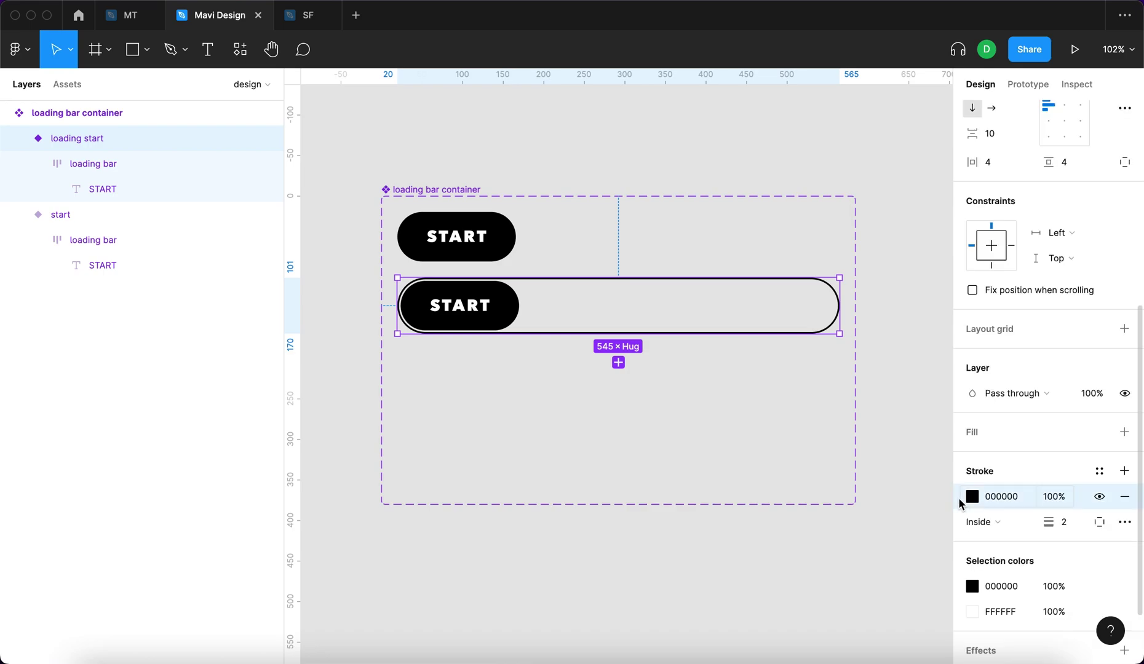
{"action": "key", "text": "super+c"}
{"action": "left_click", "coordinate": [487, 237]}
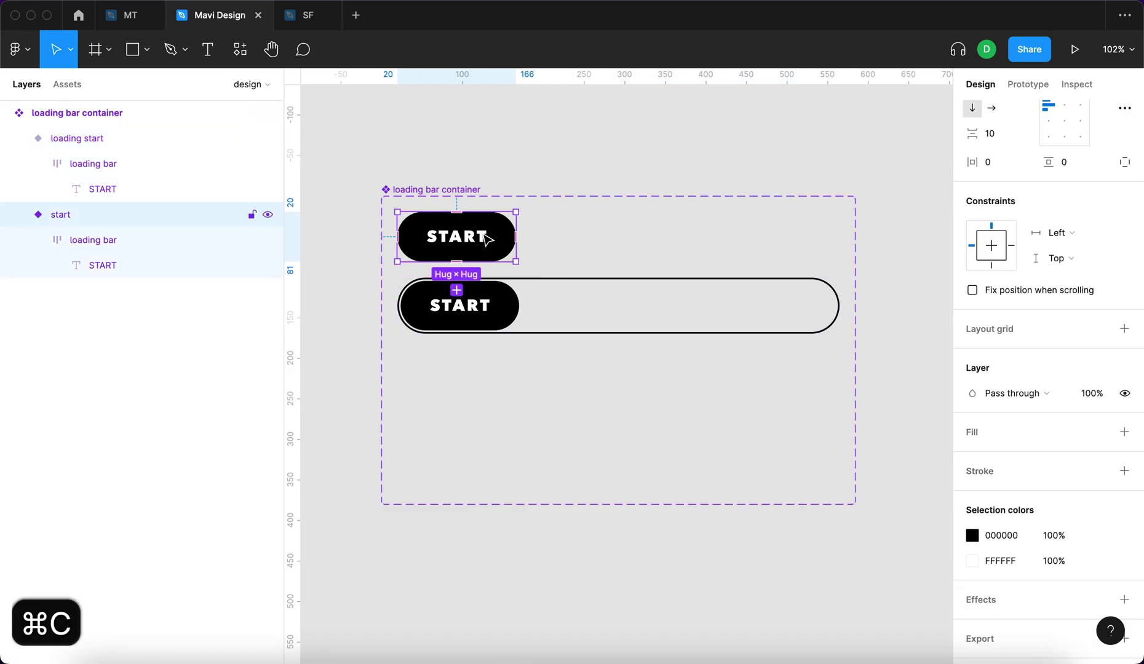
{"action": "key", "text": "super+v"}
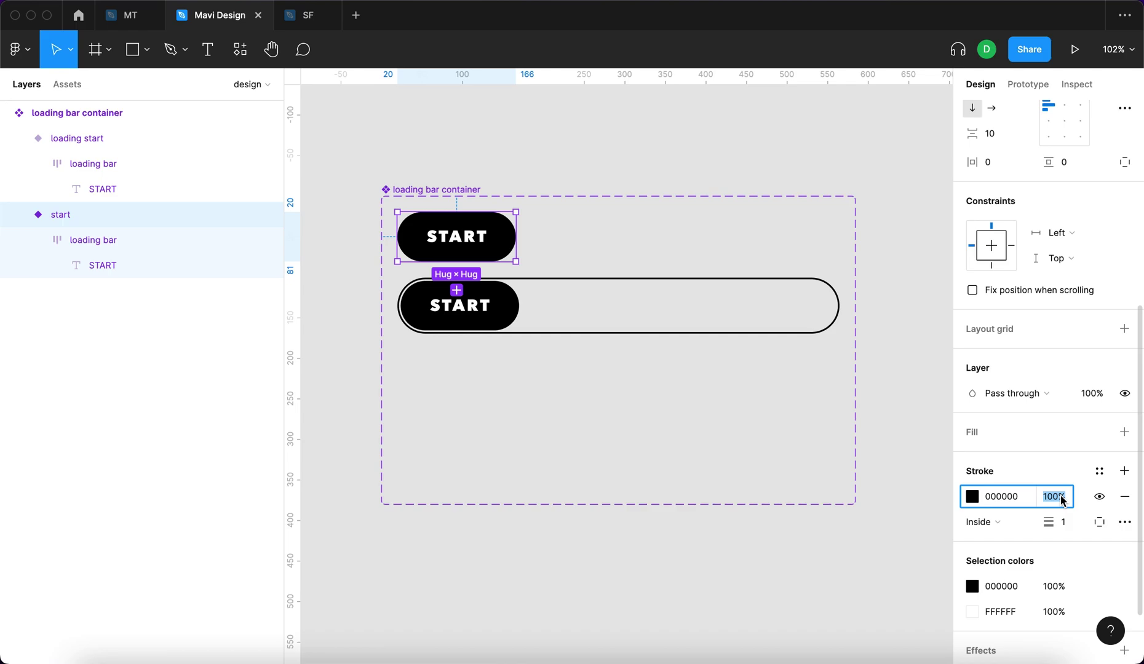
{"action": "type", "text": "0"}
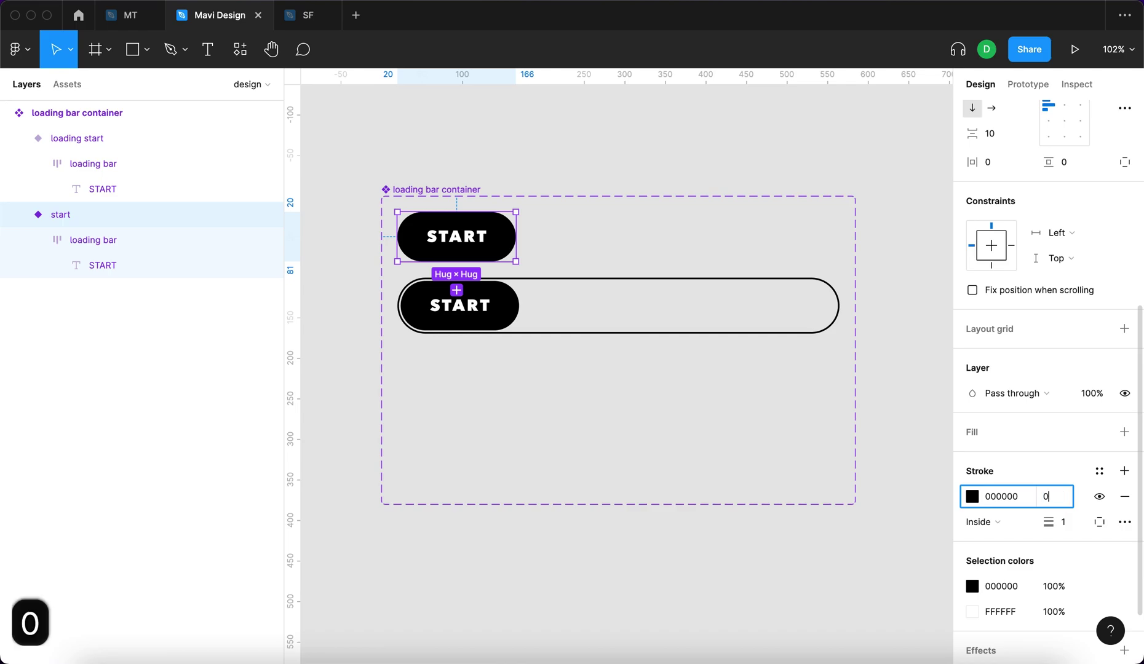
{"action": "key", "text": "Return"}
{"action": "left_click", "coordinate": [773, 432]}
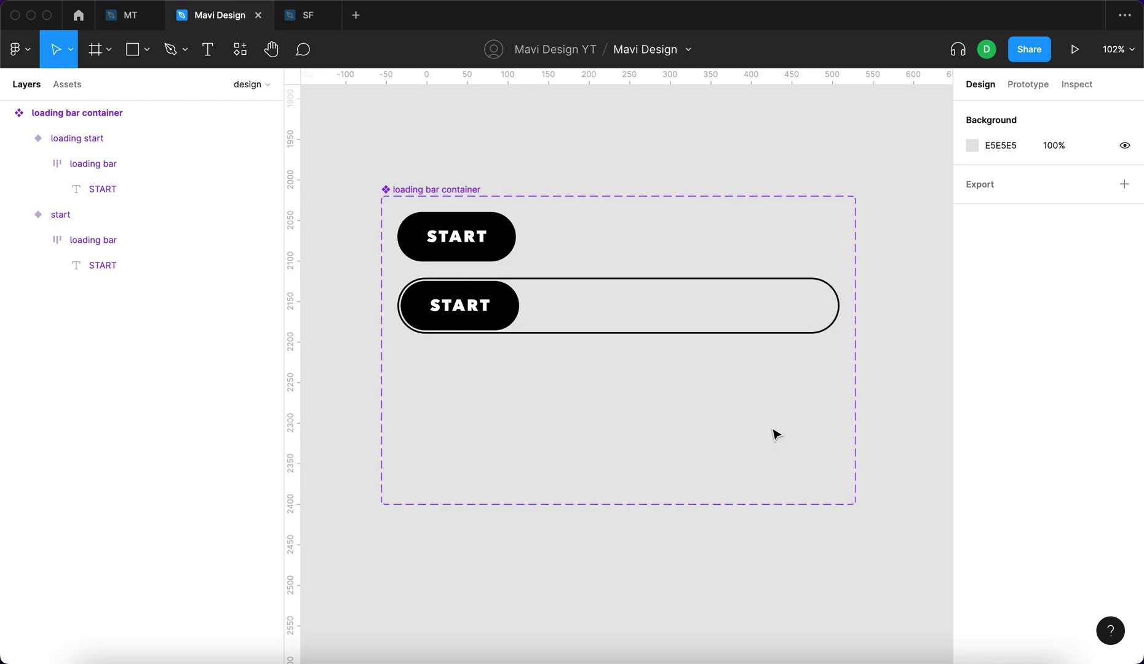
Step: Hide the START text layer in the loading start variant
{"action": "left_click", "coordinate": [492, 297], "text": "super"}
{"action": "left_click", "coordinate": [187, 193]}
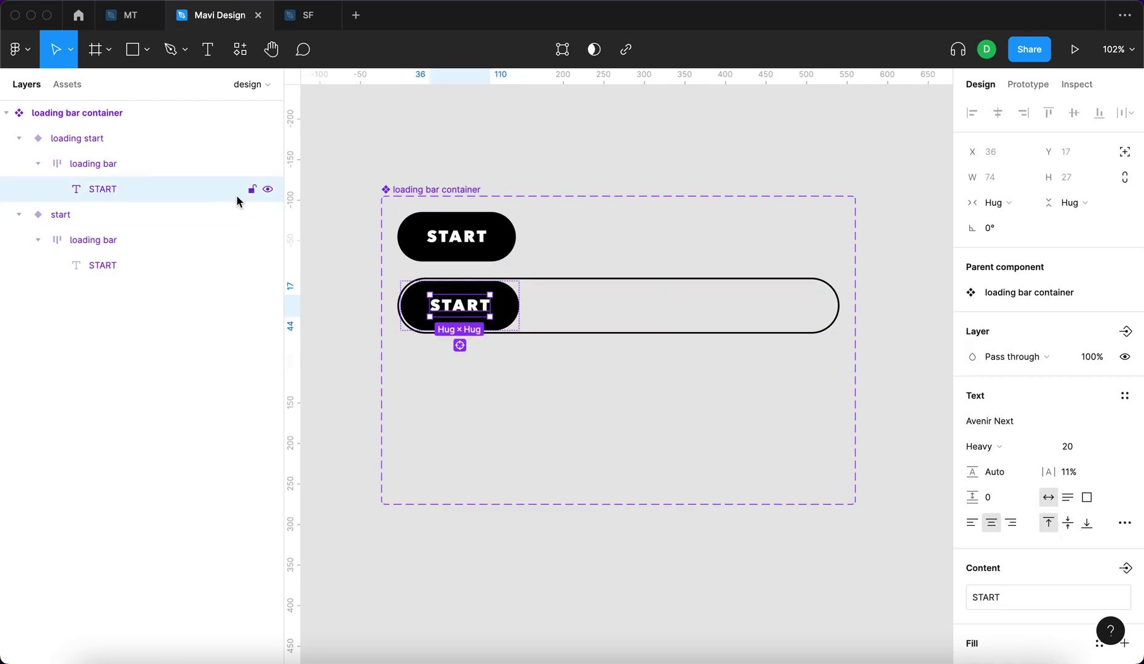
{"action": "left_click", "coordinate": [267, 190]}
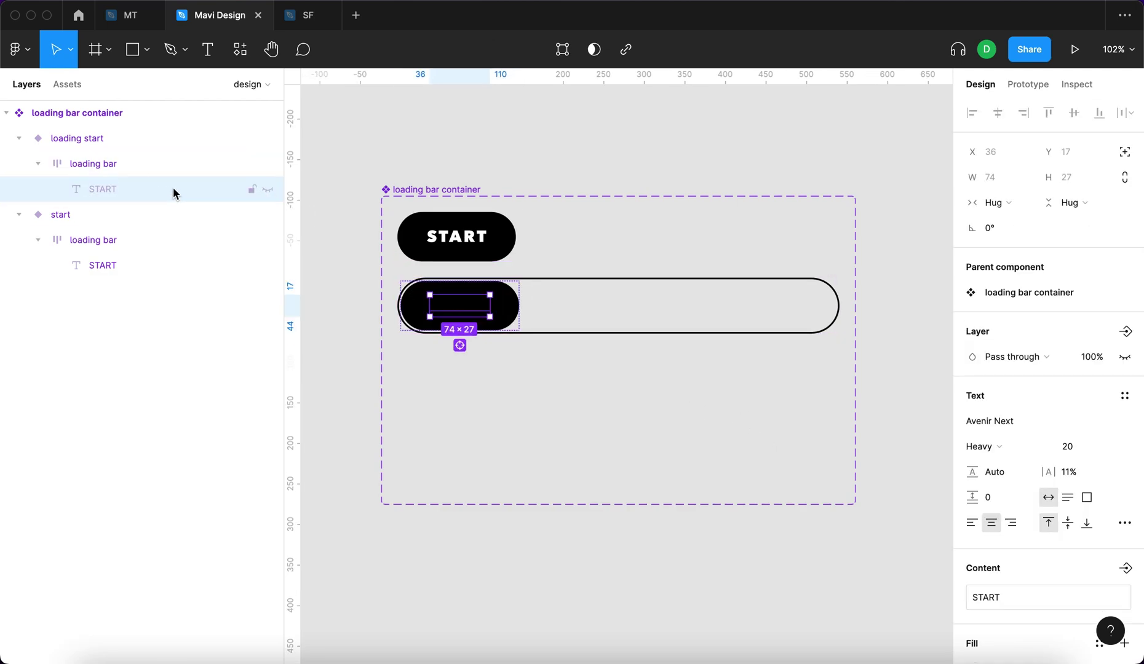
Step: Shrink the loading start variant's inner loading bar to a 24 × 24 circle
{"action": "left_click", "coordinate": [501, 308]}
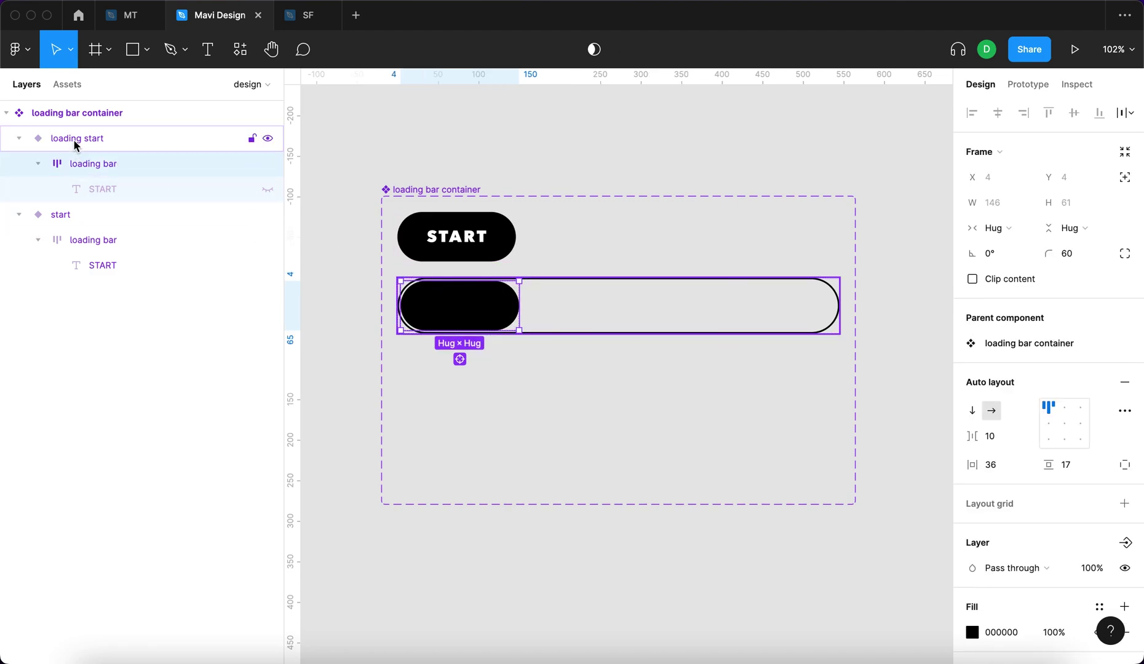
{"action": "left_click_drag", "start_coordinate": [473, 331], "coordinate": [475, 301]}
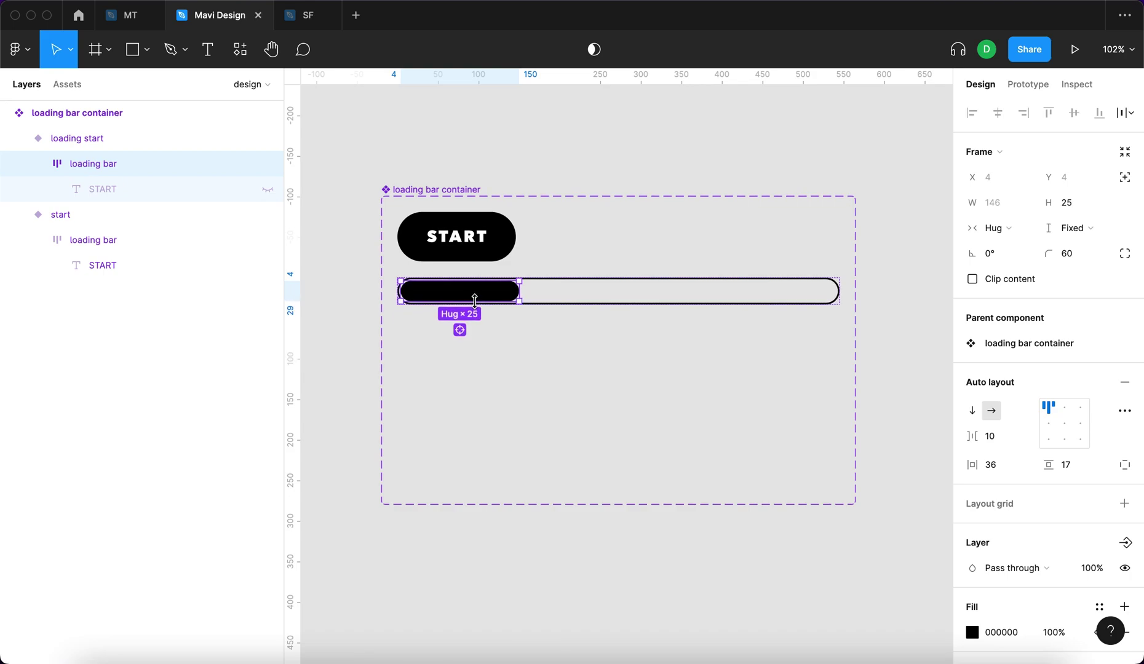
{"action": "left_click", "coordinate": [830, 391]}
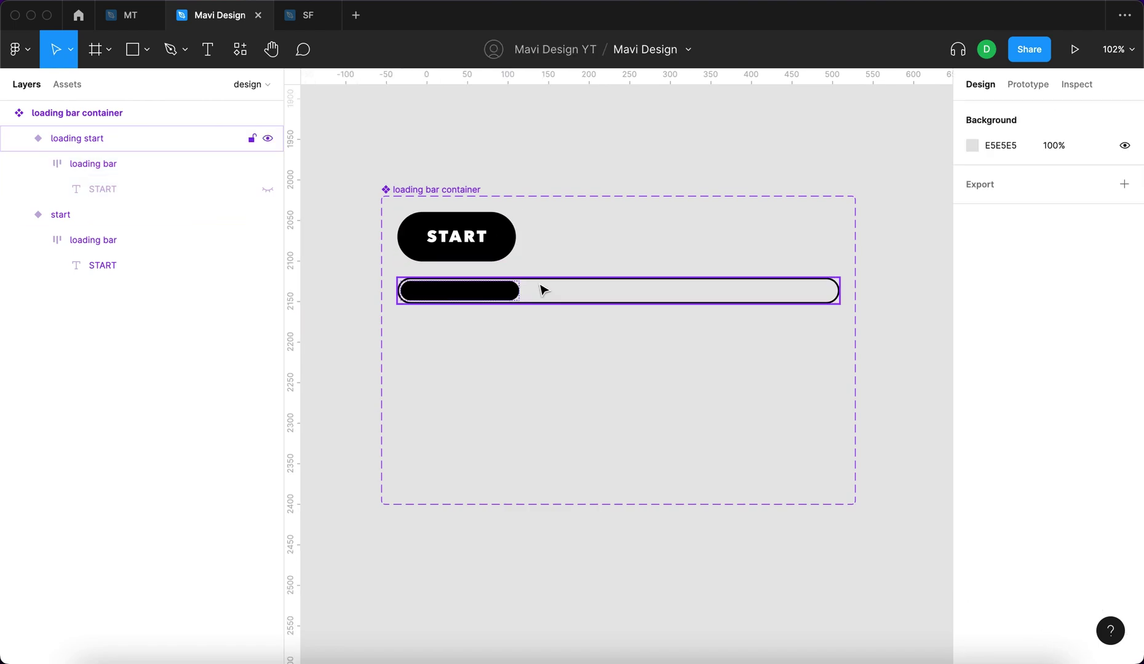
{"action": "left_click", "coordinate": [482, 302]}
{"action": "left_click", "coordinate": [486, 300]}
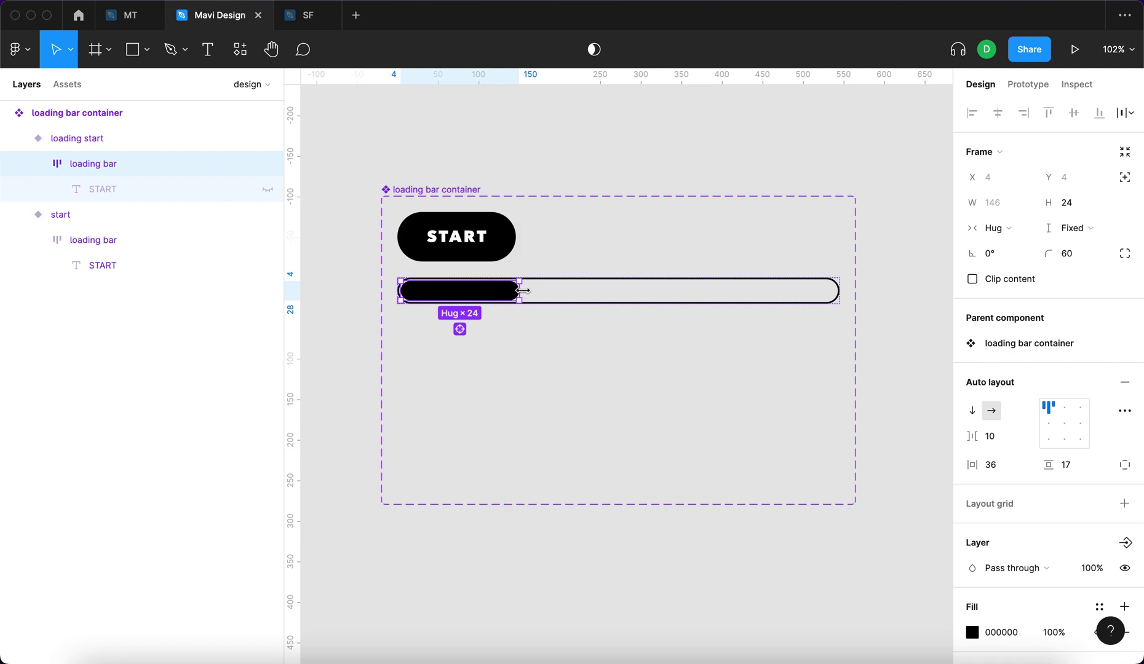
{"action": "left_click_drag", "start_coordinate": [517, 290], "coordinate": [424, 297]}
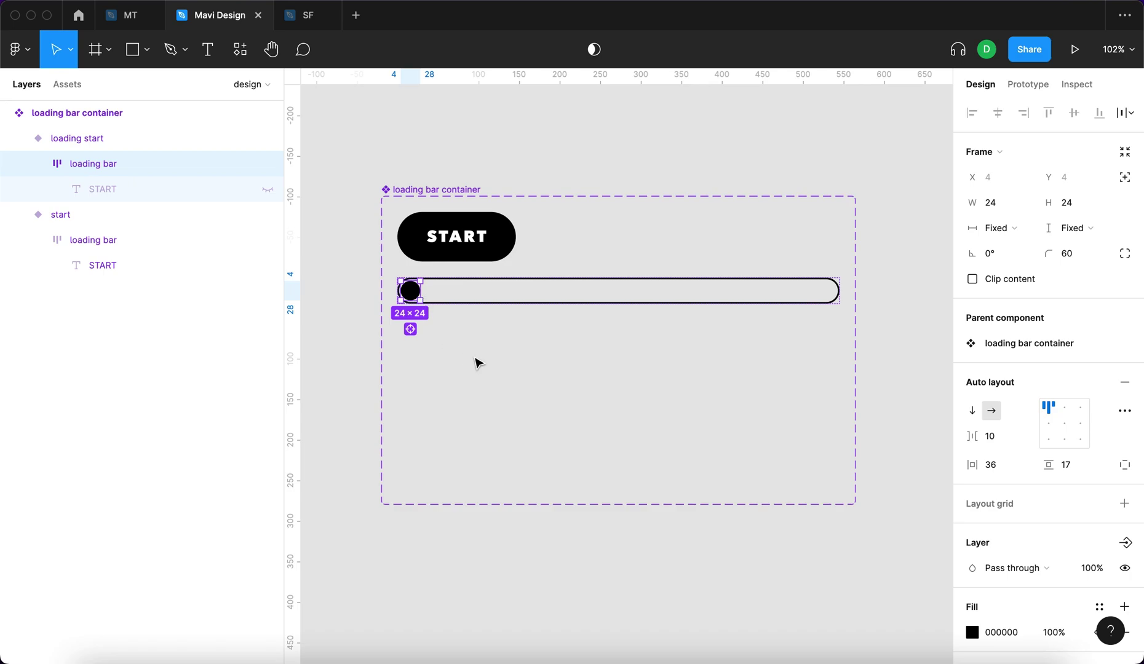
{"action": "scroll", "coordinate": [400, 281], "scroll_direction": "up", "scroll_amount": 10}
{"action": "left_click", "coordinate": [499, 302]}
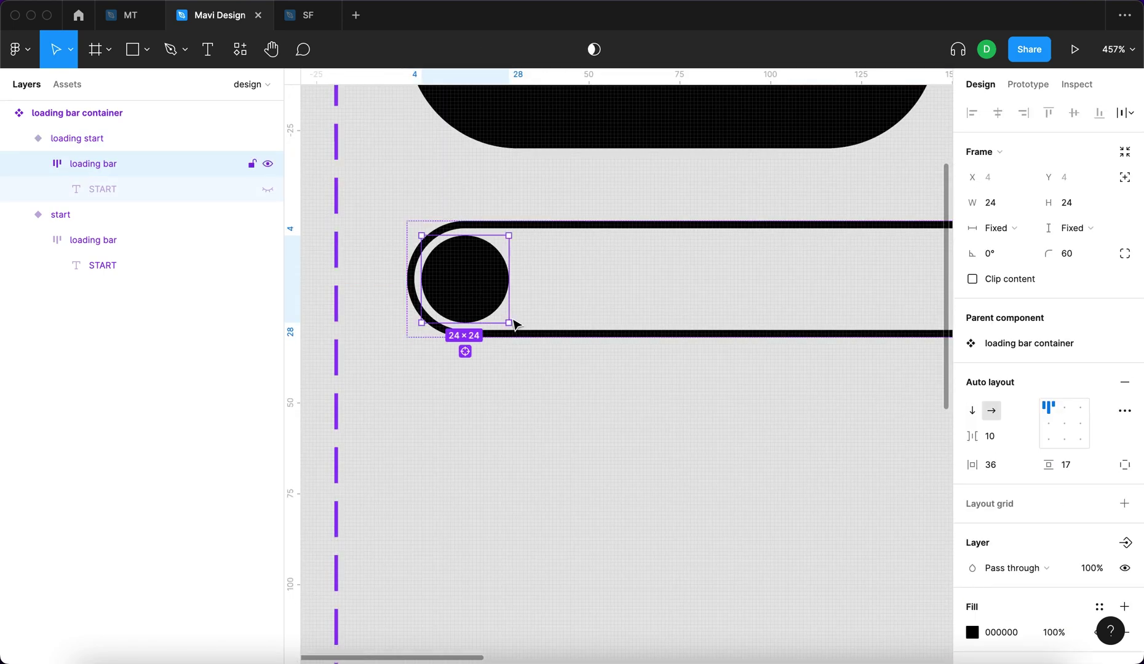
{"action": "left_click", "coordinate": [641, 412]}
{"action": "scroll", "coordinate": [641, 412], "scroll_direction": "down", "scroll_amount": 15}
Step: Move the loading bar container component set to about X -155, Y 1928
{"action": "left_click_drag", "start_coordinate": [702, 437], "coordinate": [602, 393]}
{"action": "scroll", "coordinate": [600, 390], "scroll_direction": "up", "scroll_amount": 3}
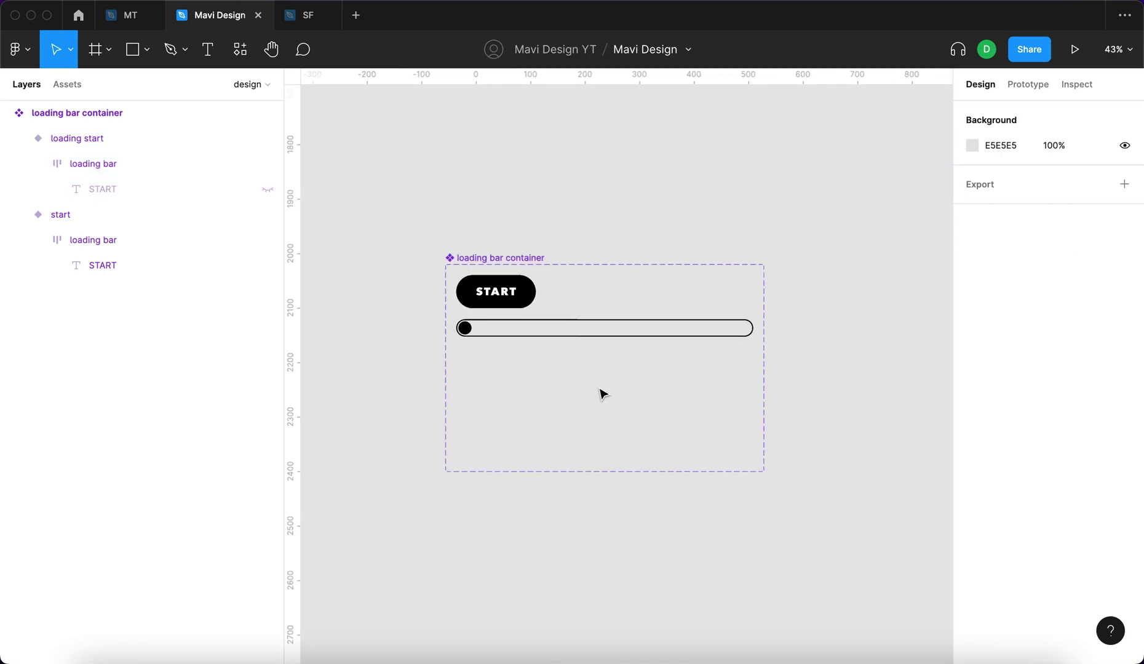
{"action": "left_click", "coordinate": [498, 257]}
{"action": "scroll", "coordinate": [492, 246], "scroll_direction": "up", "scroll_amount": 3}
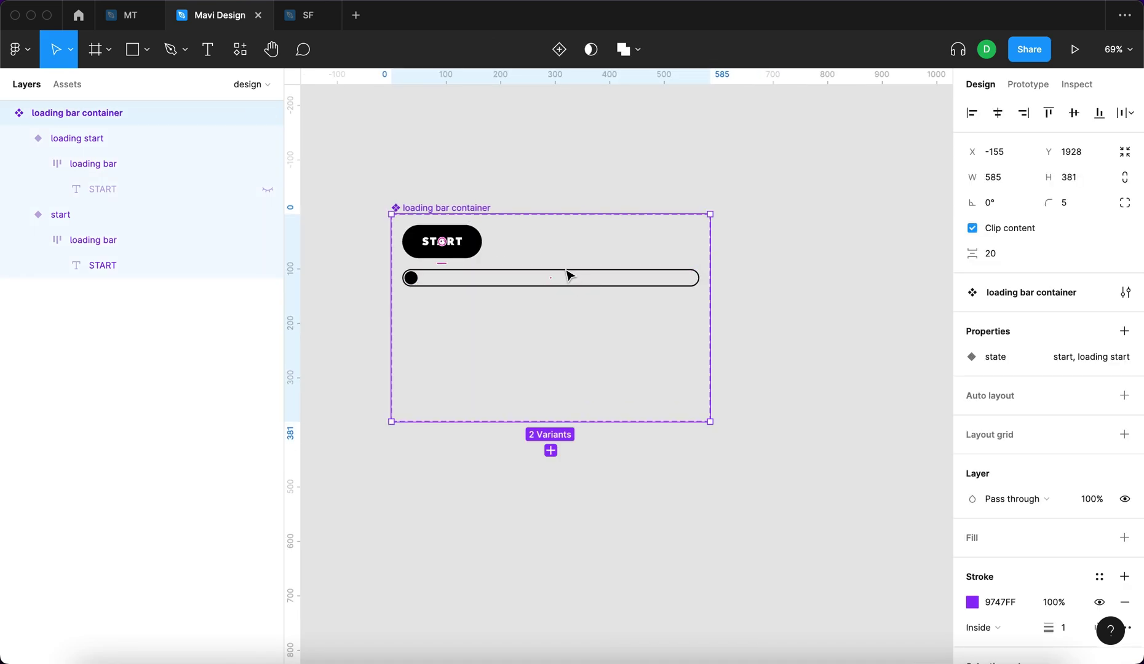
{"action": "left_click", "coordinate": [502, 350]}
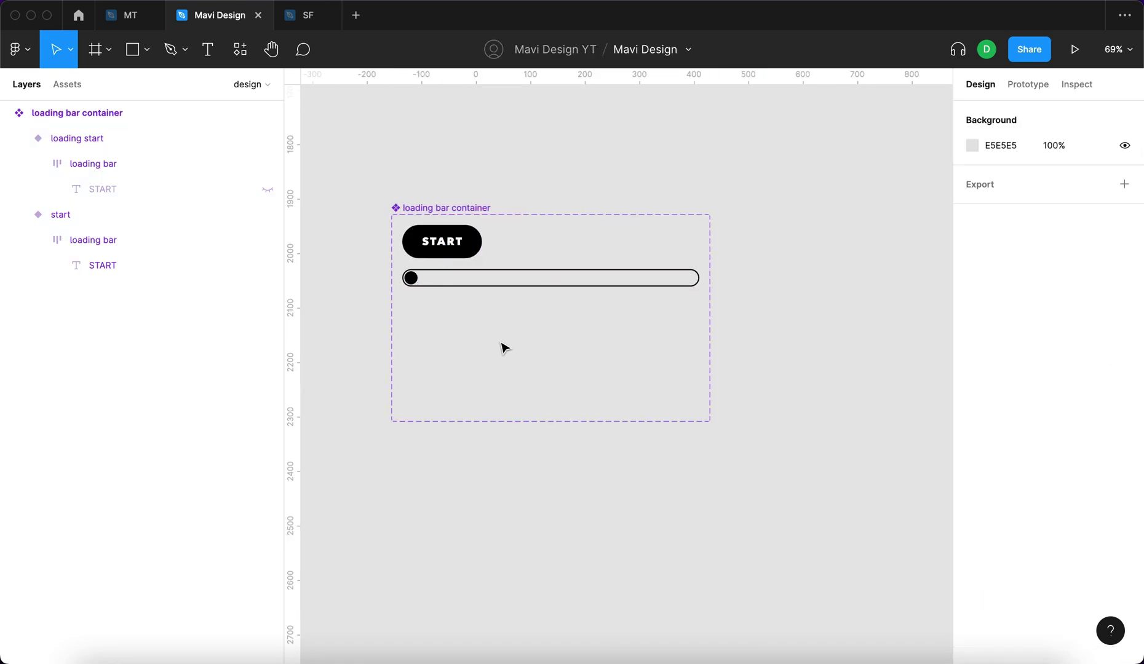
Step: Add a third variant based on the loading start variant and name its state "loading end"
{"action": "left_click", "coordinate": [523, 283]}
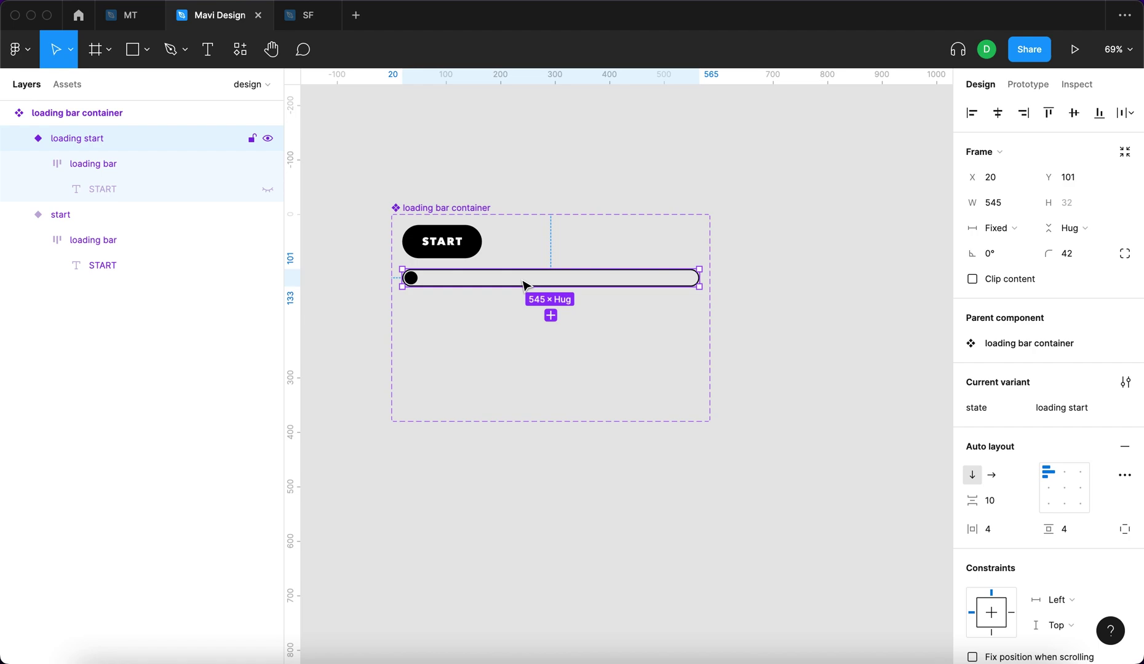
{"action": "left_click", "coordinate": [551, 316]}
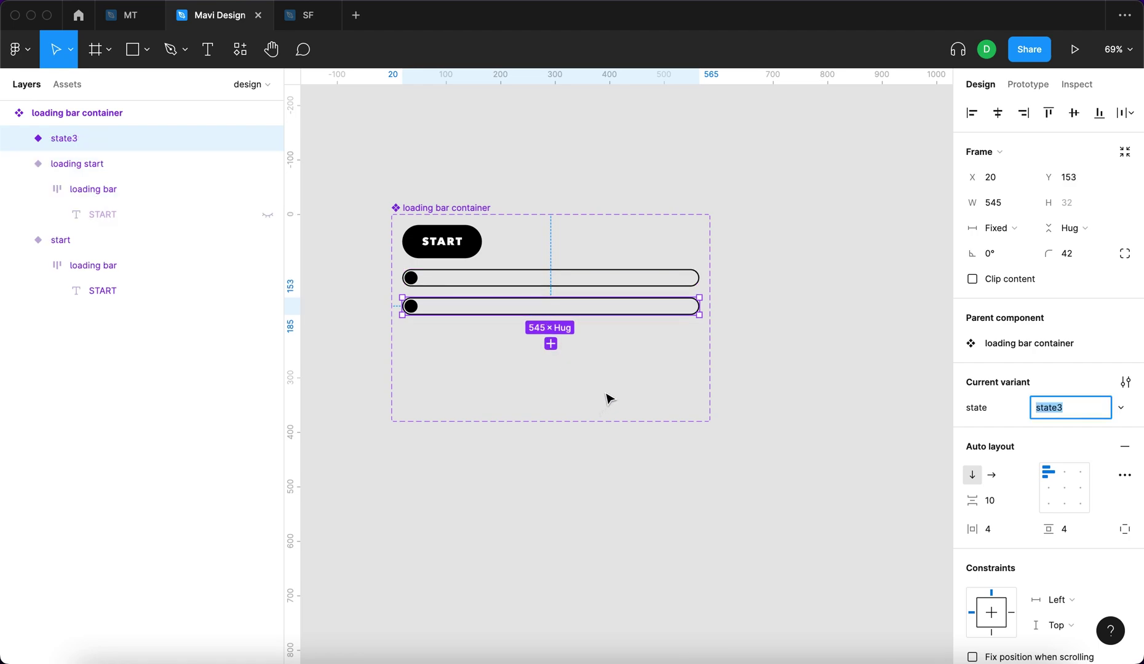
{"action": "type", "text": "loading end"}
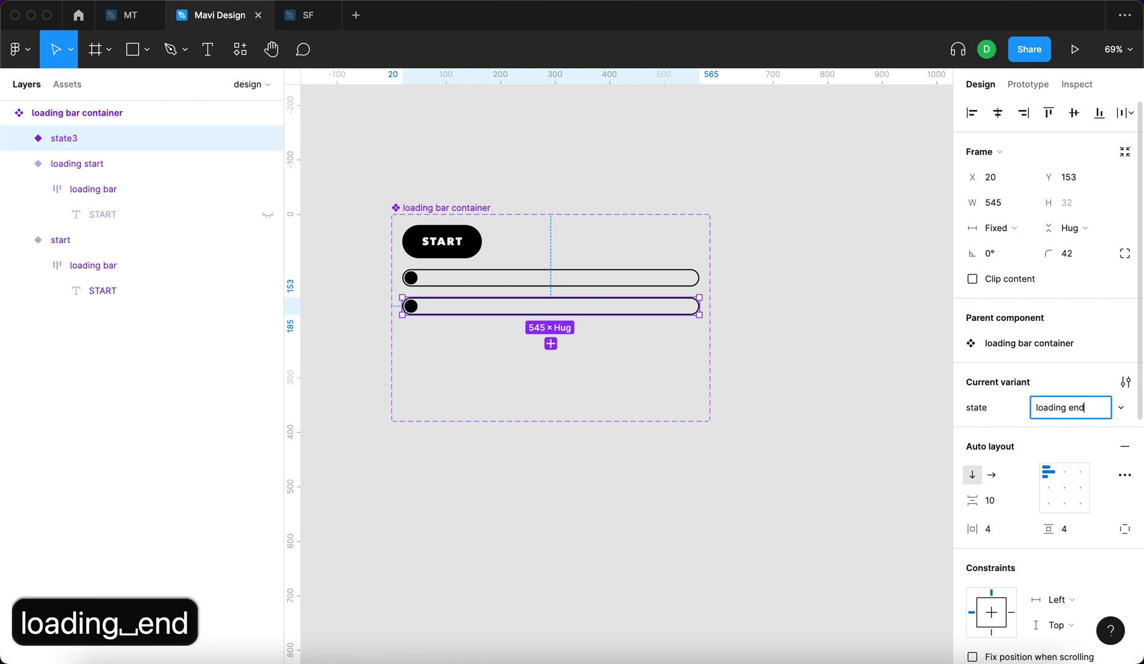
Step: Set the loading end variant's inner loading bar to fill its container's width
{"action": "left_click", "coordinate": [136, 164]}
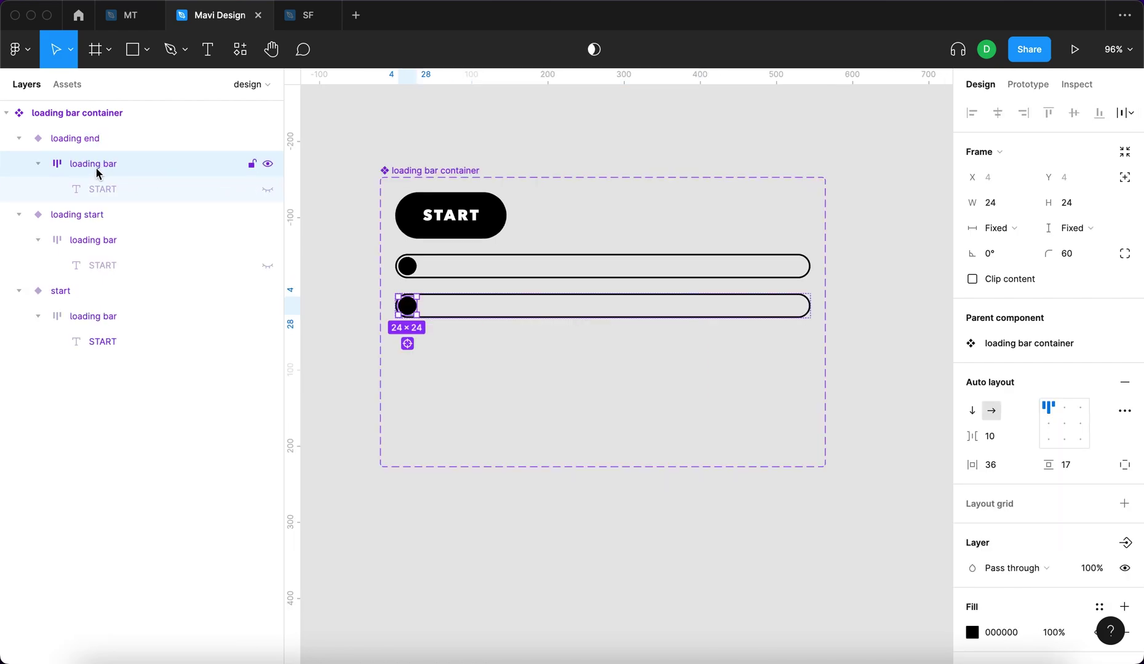
{"action": "left_click", "coordinate": [108, 136]}
{"action": "left_click", "coordinate": [124, 163]}
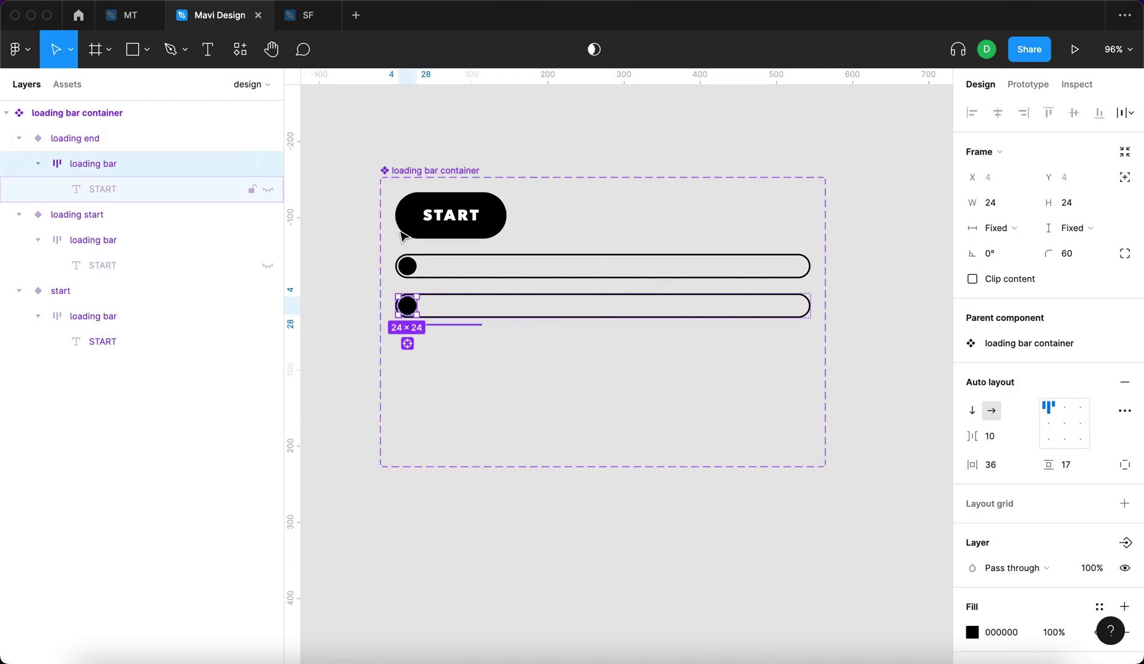
{"action": "left_click", "coordinate": [1015, 237]}
{"action": "left_click", "coordinate": [1014, 232]}
{"action": "left_click", "coordinate": [1015, 237]}
{"action": "left_click", "coordinate": [1013, 265]}
{"action": "left_click", "coordinate": [907, 357]}
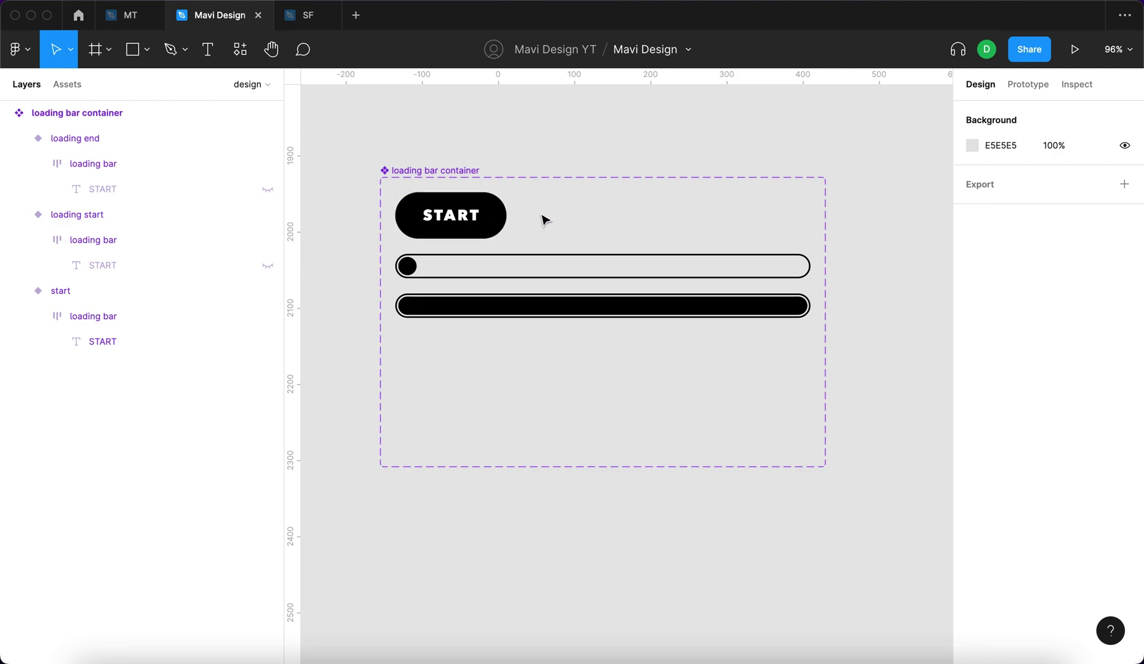
{"action": "left_click", "coordinate": [421, 309]}
{"action": "left_click", "coordinate": [656, 432]}
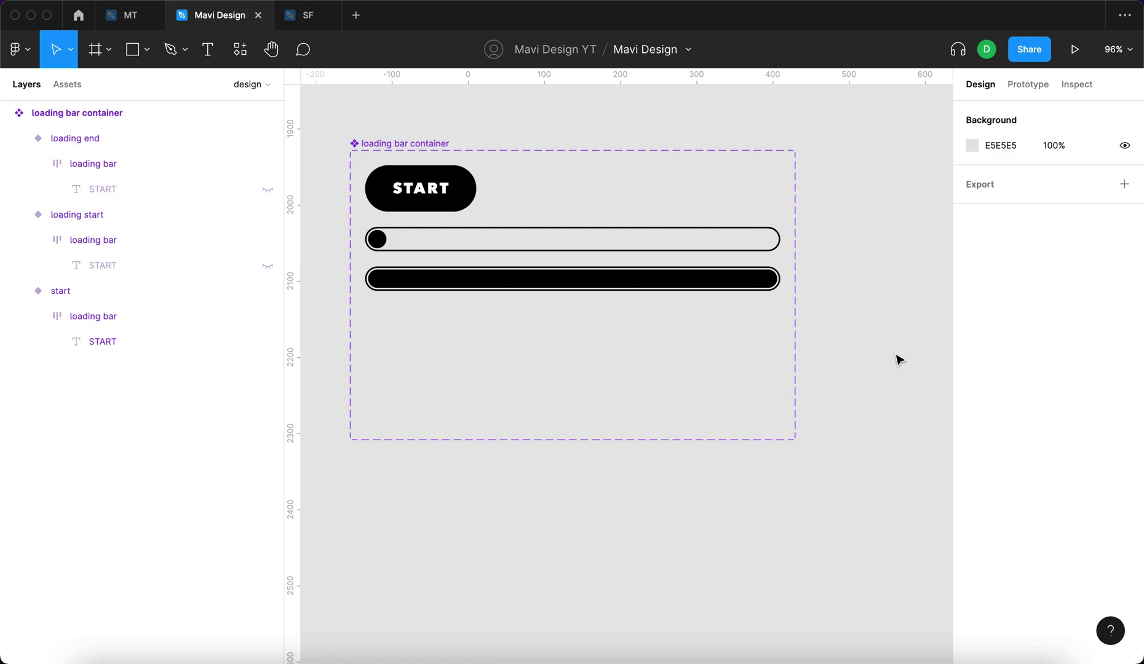
{"action": "scroll", "coordinate": [894, 352], "scroll_direction": "down", "scroll_amount": 1}
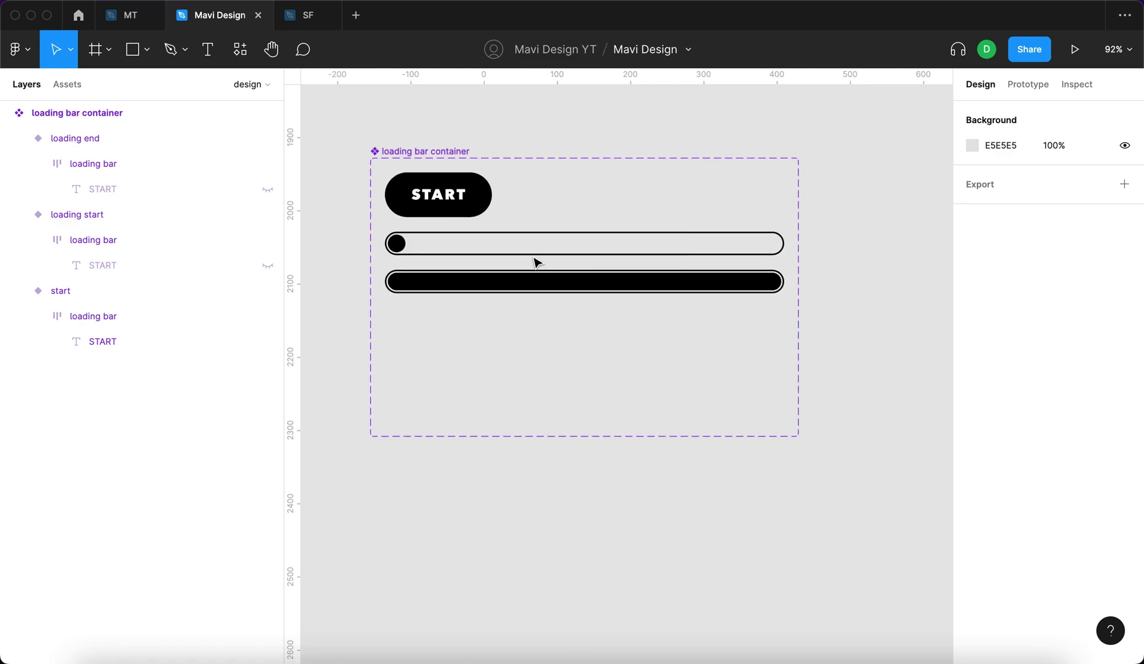
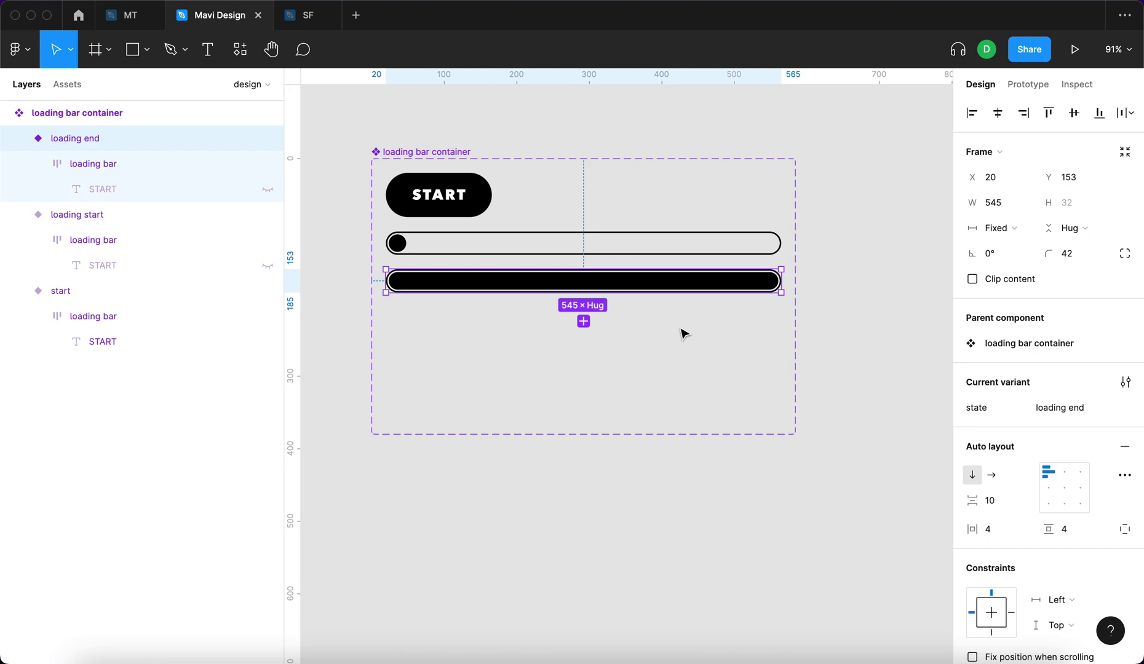
Step: Add a fourth variant below the loading end variant and shrink it to about 79 × 60
{"action": "left_click", "coordinate": [583, 321]}
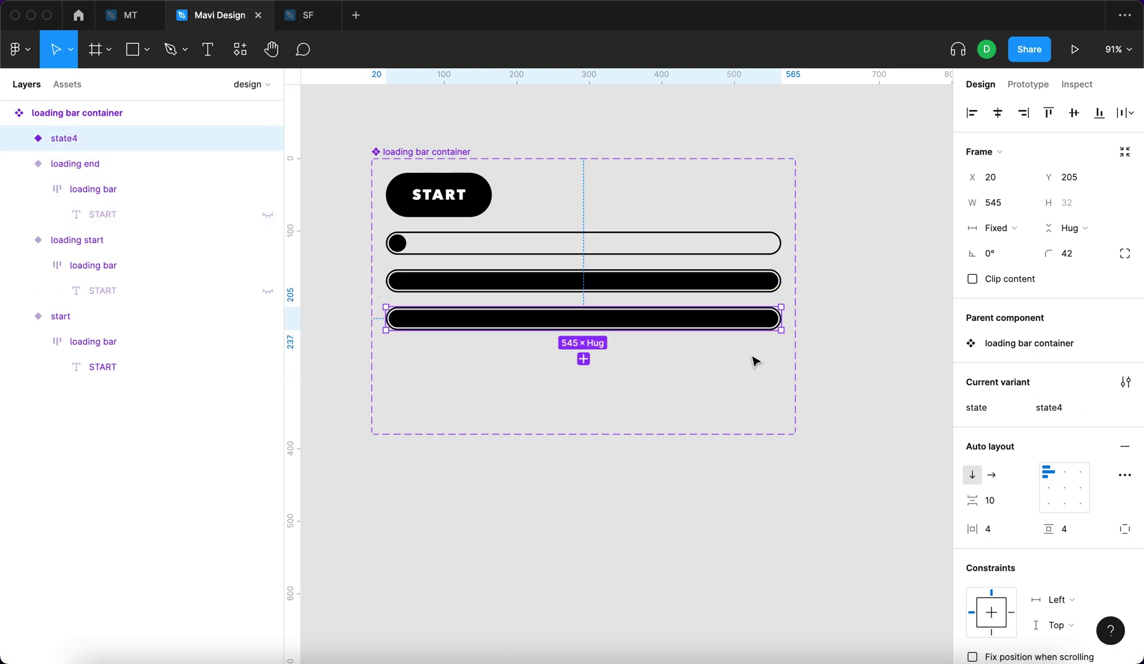
{"action": "left_click_drag", "start_coordinate": [786, 319], "coordinate": [623, 401]}
{"action": "scroll", "coordinate": [606, 326], "scroll_direction": "up", "scroll_amount": 5}
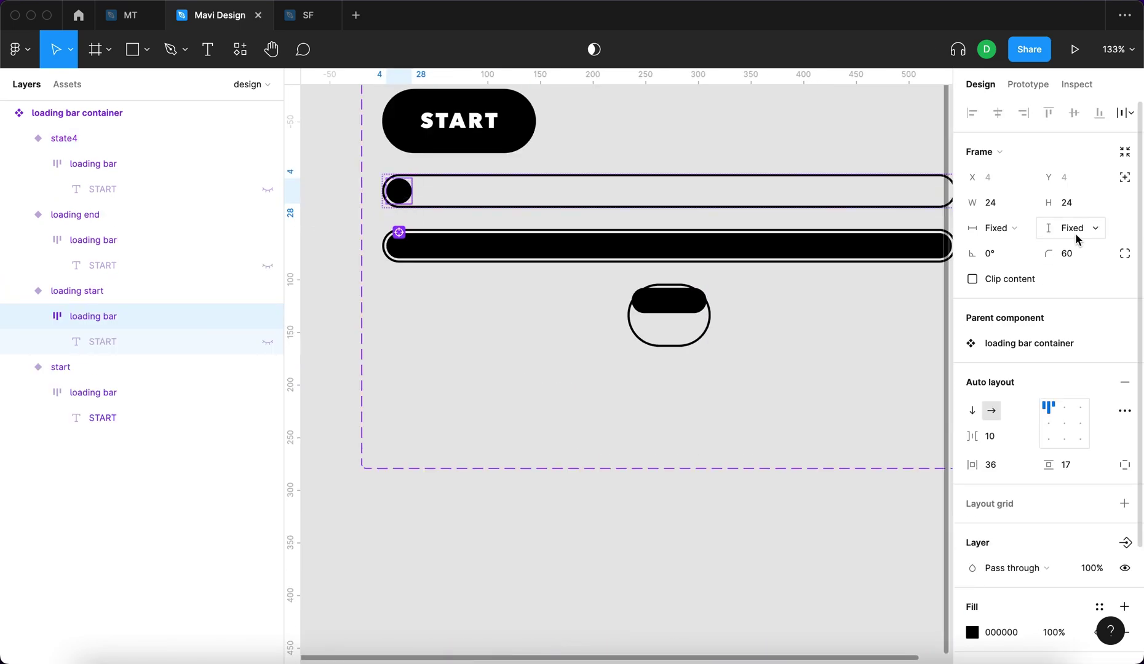
Step: Set the inner loading bars' height to fill container in the loading start, loading end and fourth variants
{"action": "left_click", "coordinate": [1078, 239]}
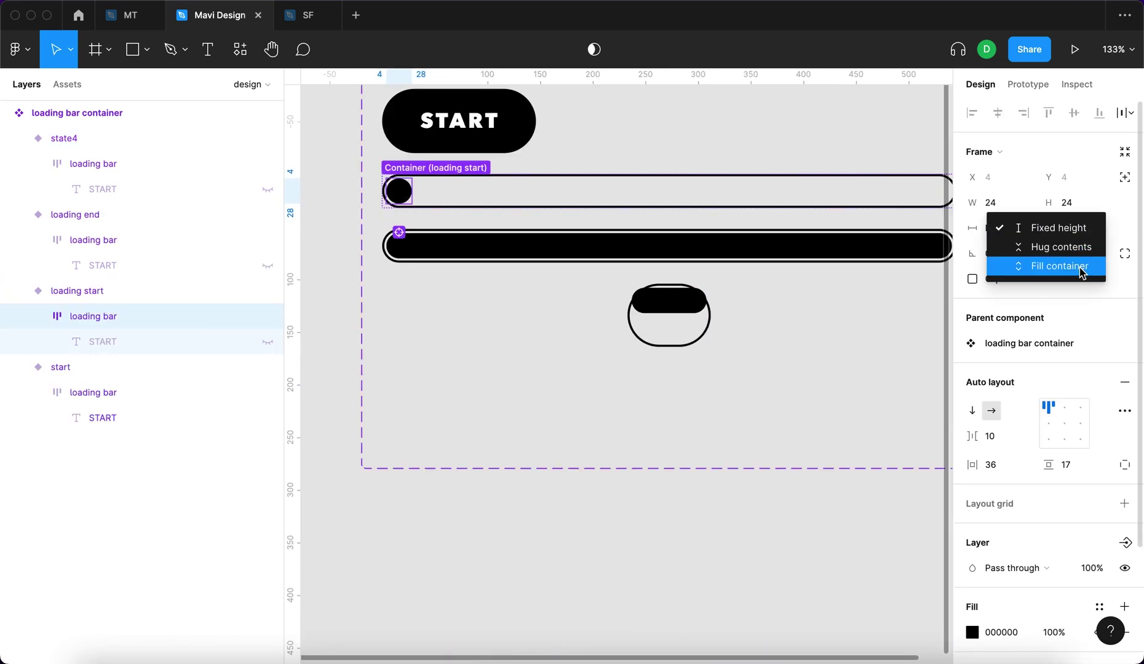
{"action": "left_click", "coordinate": [1073, 266]}
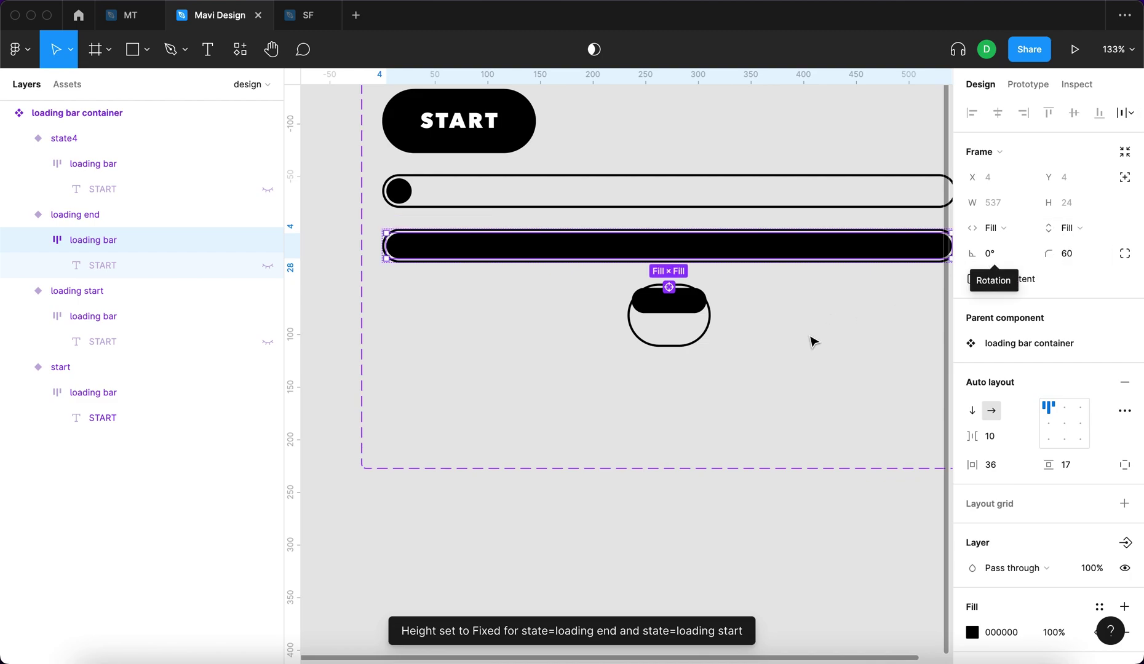
{"action": "left_click", "coordinate": [669, 317]}
{"action": "double_click", "coordinate": [651, 309]}
{"action": "left_click", "coordinate": [1085, 230]}
{"action": "left_click", "coordinate": [1075, 265]}
{"action": "left_click", "coordinate": [834, 387]}
Step: Set the fourth variant's horizontal and vertical padding to 0
{"action": "scroll", "coordinate": [704, 315], "scroll_direction": "down", "scroll_amount": 3}
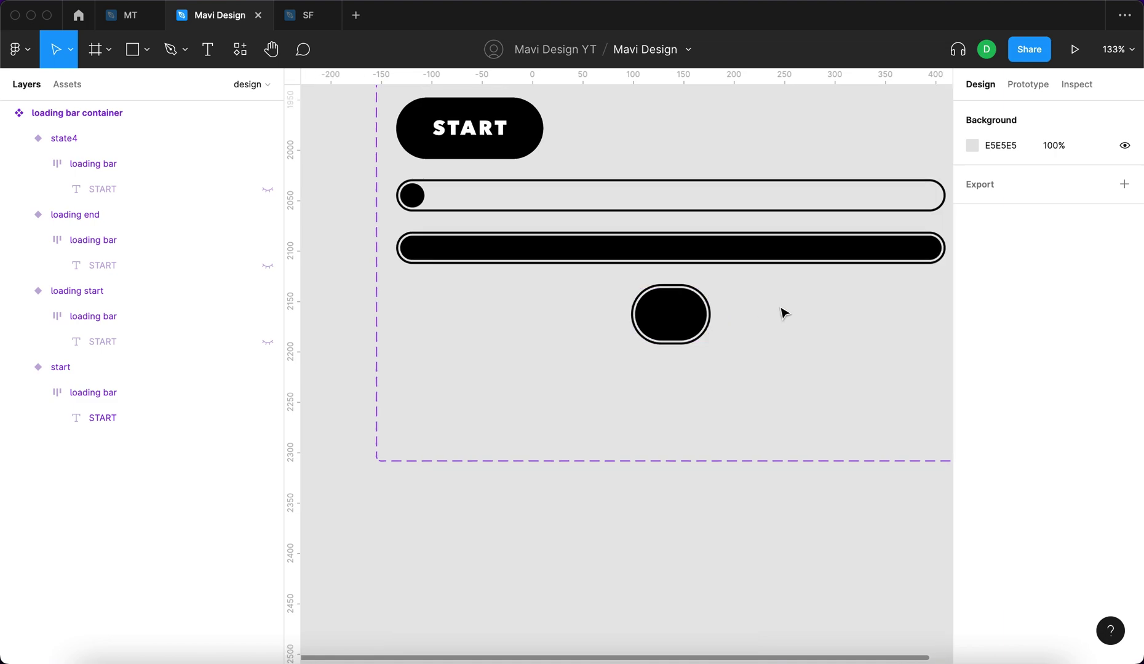
{"action": "scroll", "coordinate": [748, 302], "scroll_direction": "right", "scroll_amount": 2}
{"action": "left_click", "coordinate": [618, 329]}
{"action": "scroll", "coordinate": [618, 329], "scroll_direction": "up", "scroll_amount": 5}
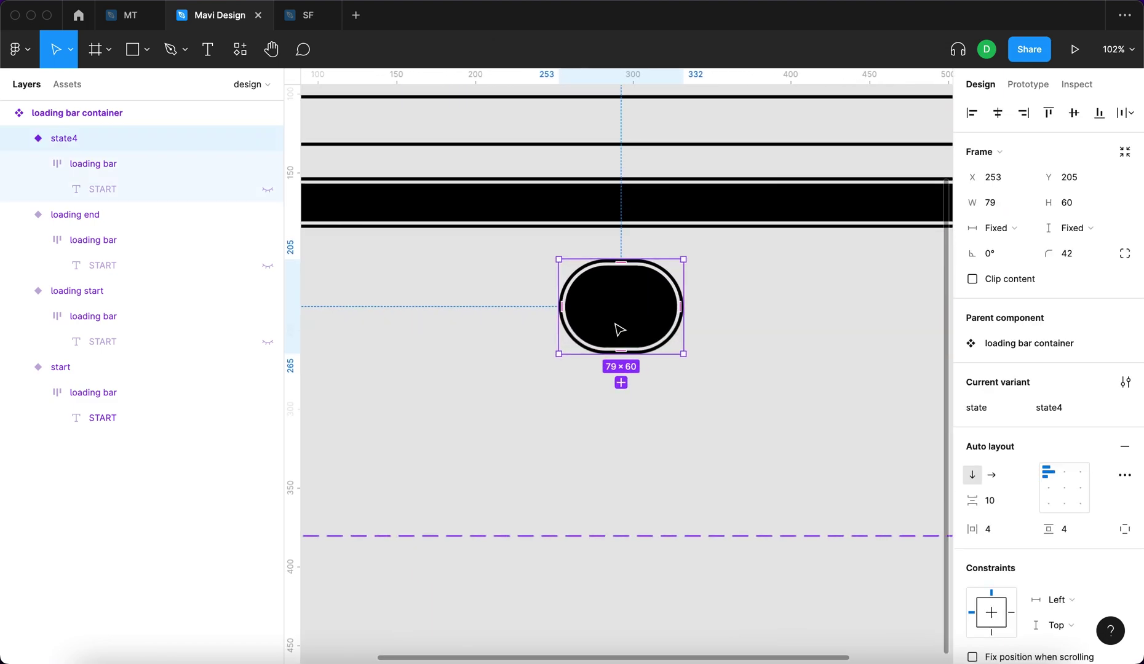
{"action": "left_click", "coordinate": [1003, 540]}
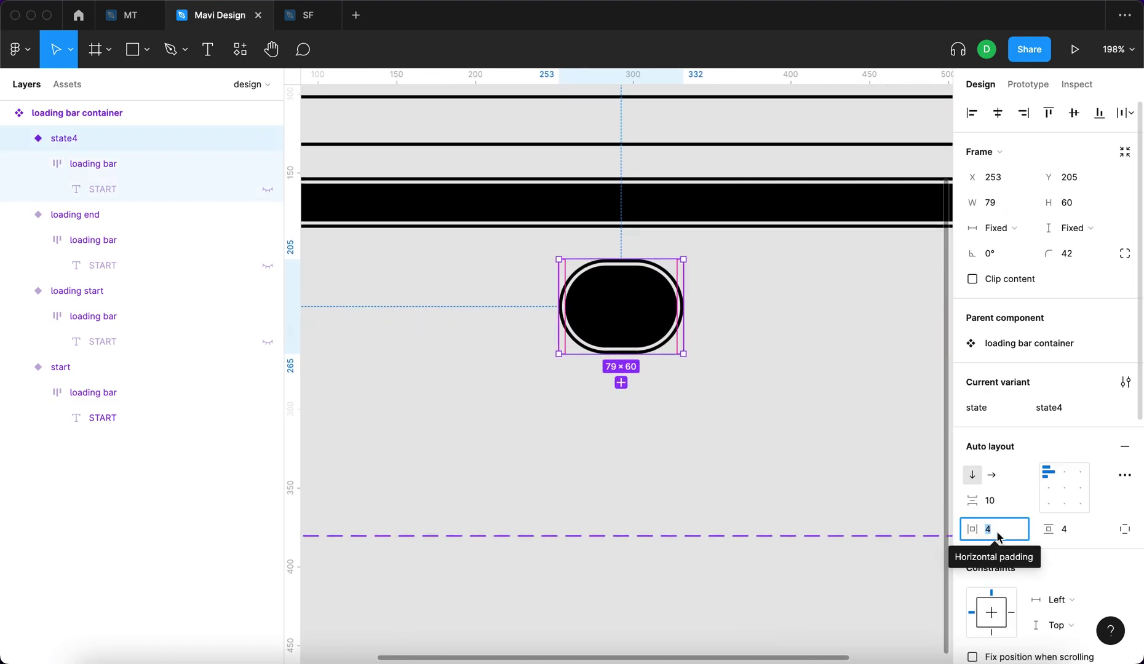
{"action": "key", "text": "Down"}
{"action": "key", "text": "Down"}
{"action": "key", "text": "Down"}
{"action": "key", "text": "Down"}
{"action": "left_click", "coordinate": [1069, 530]}
{"action": "key", "text": "Down"}
{"action": "key", "text": "Down"}
{"action": "key", "text": "Down"}
{"action": "key", "text": "Down"}
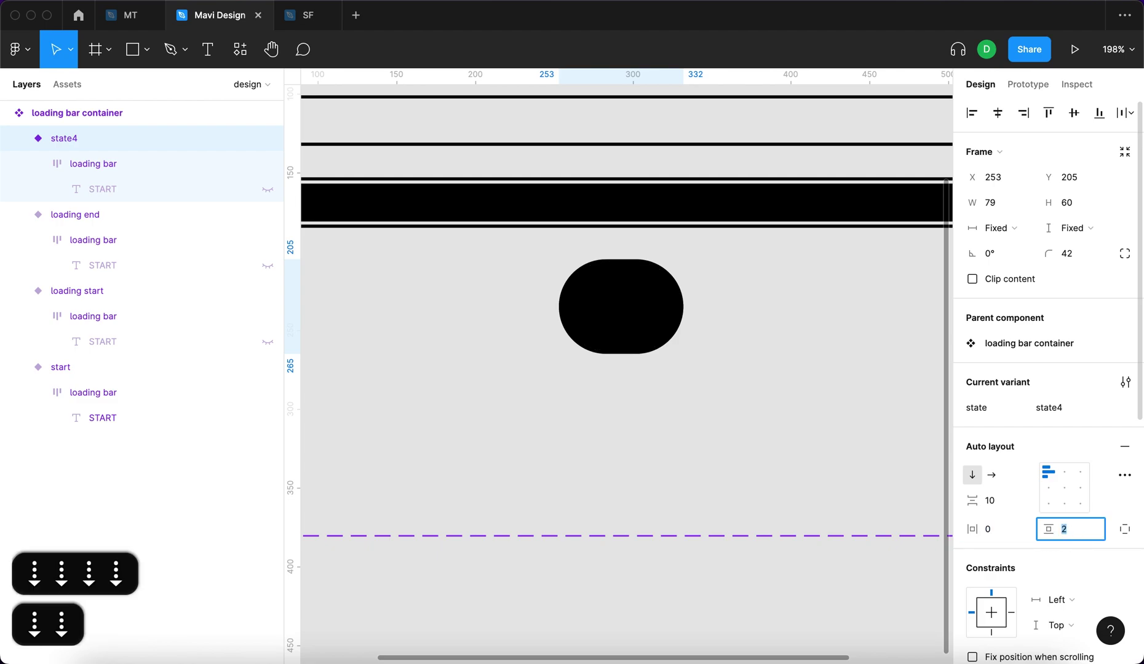
{"action": "key", "text": "Return"}
{"action": "left_click", "coordinate": [745, 529]}
{"action": "scroll", "coordinate": [708, 492], "scroll_direction": "down", "scroll_amount": 5}
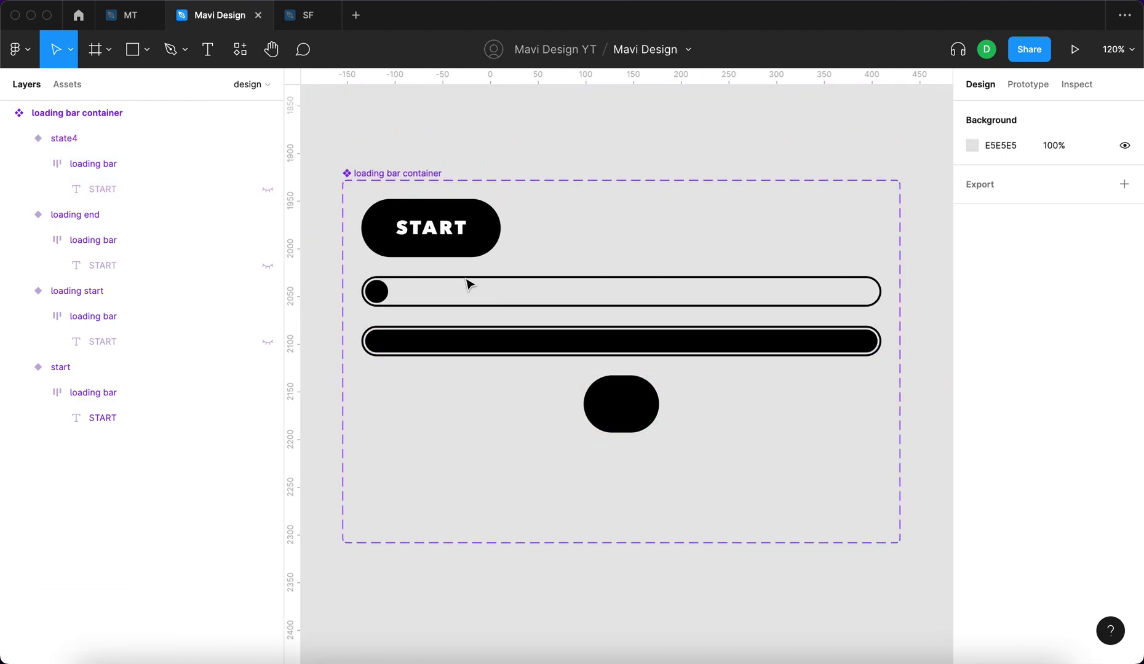
{"action": "left_click", "coordinate": [643, 423]}
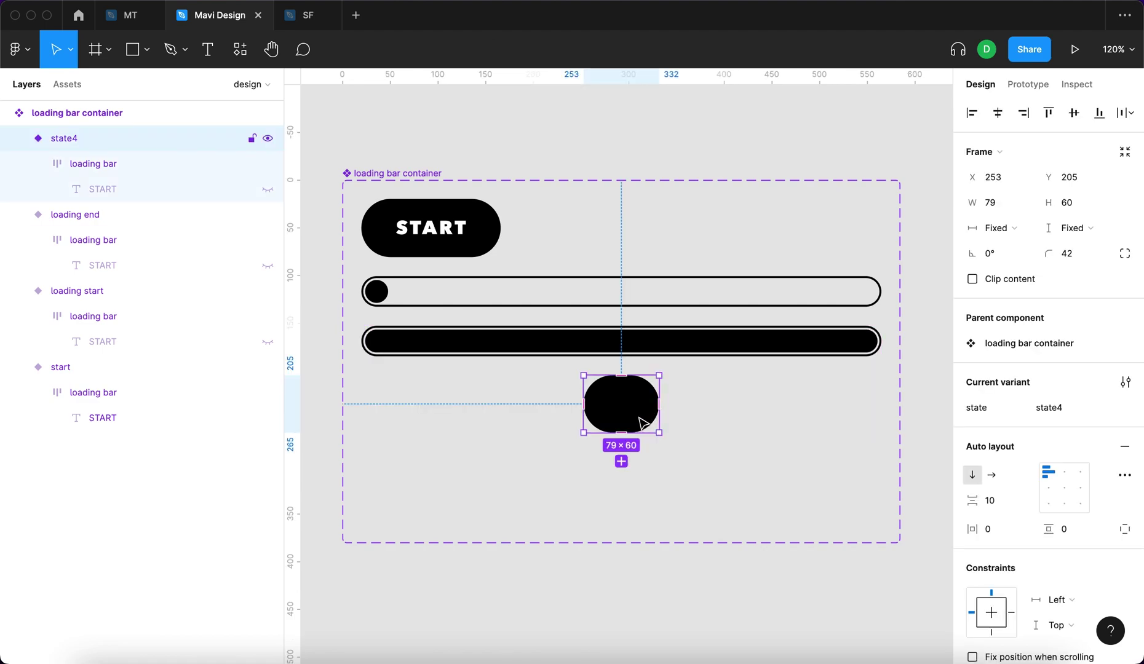
{"action": "left_click", "coordinate": [105, 187]}
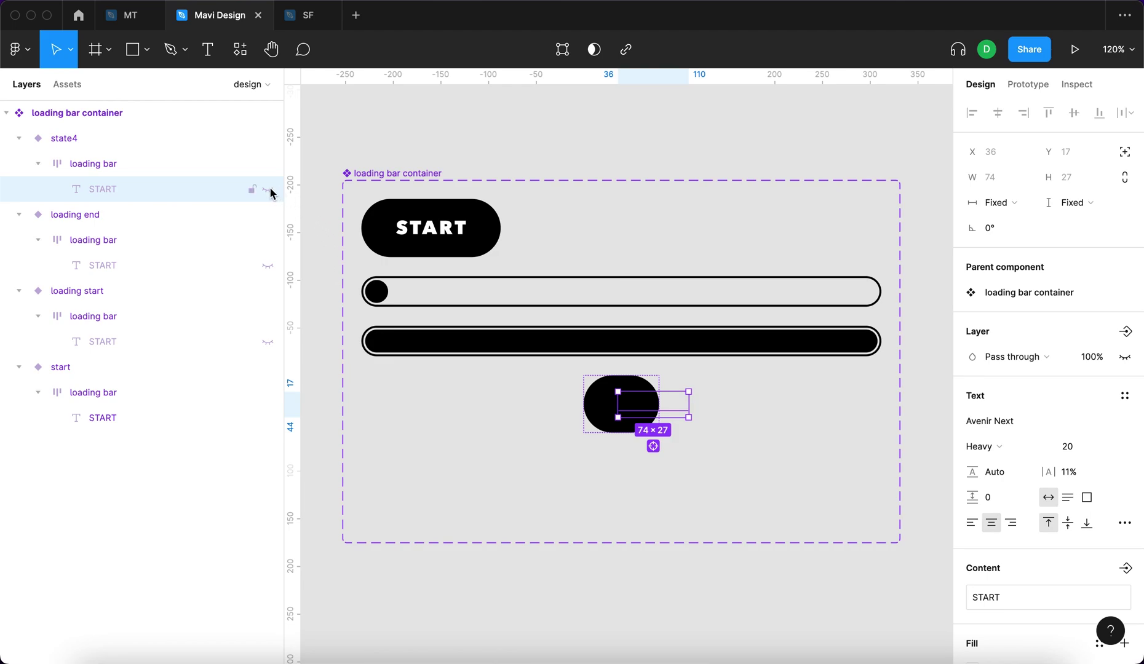
{"action": "left_click", "coordinate": [161, 164]}
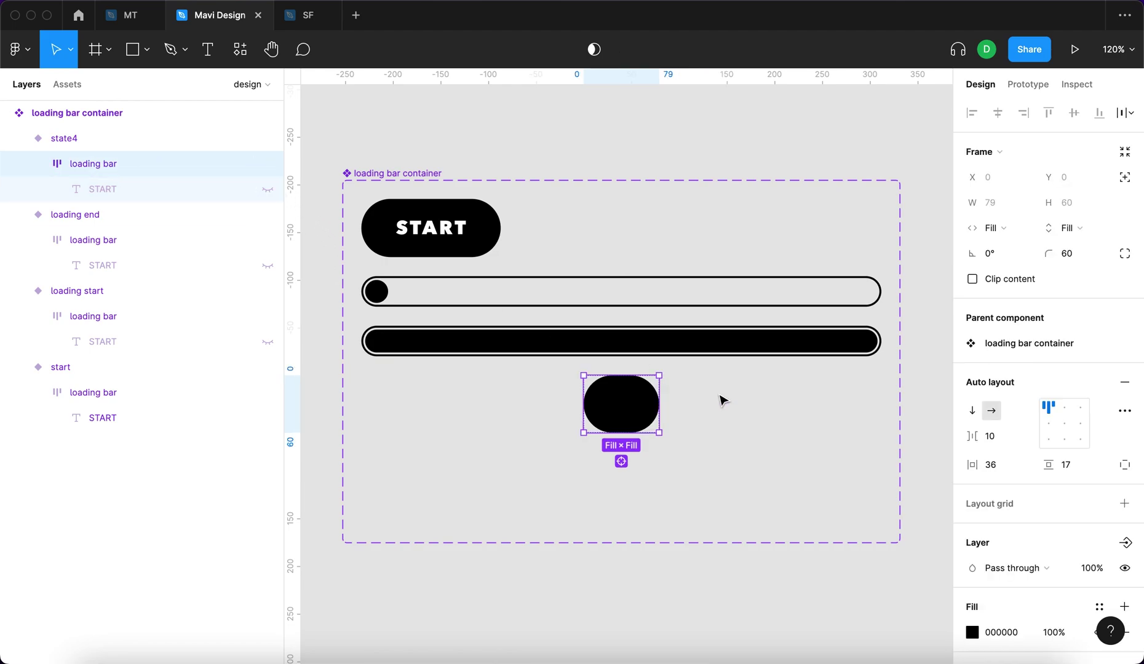
{"action": "left_click", "coordinate": [182, 194]}
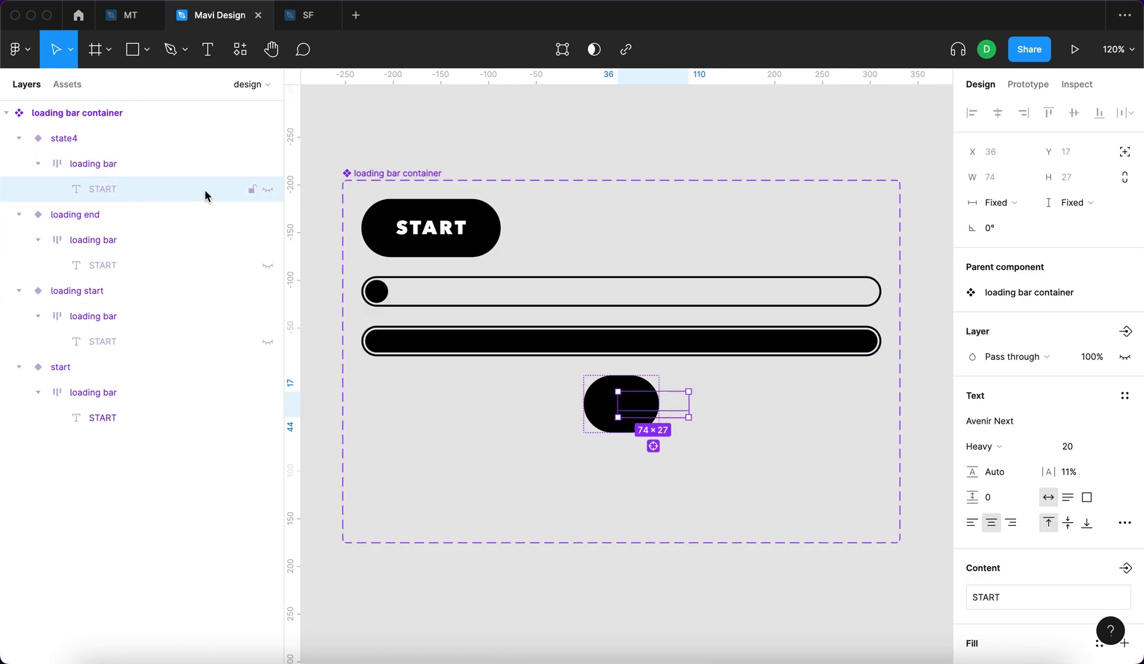
{"action": "left_click", "coordinate": [267, 190]}
{"action": "left_click", "coordinate": [268, 266]}
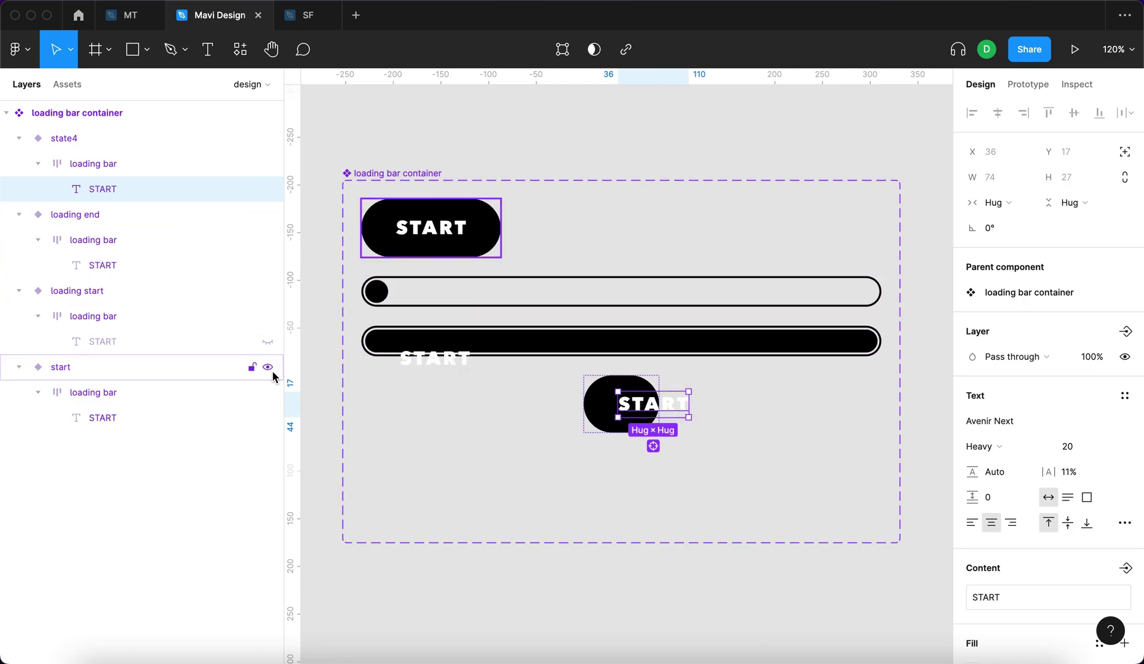
{"action": "left_click", "coordinate": [268, 342]}
{"action": "left_click", "coordinate": [268, 342]}
{"action": "left_click", "coordinate": [267, 265]}
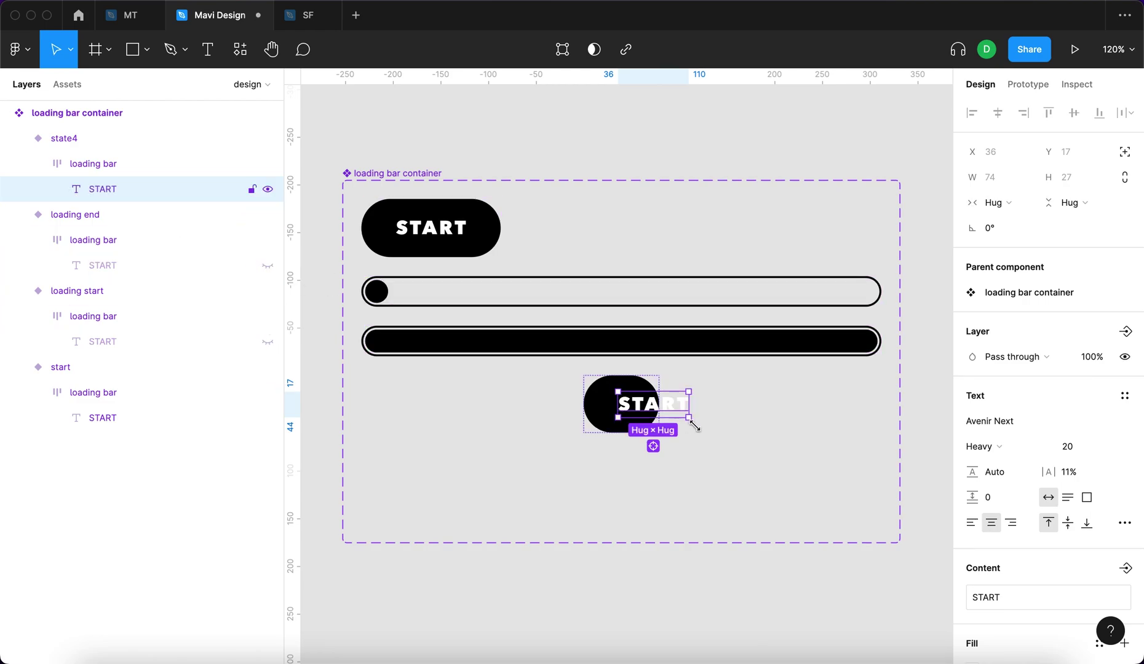
{"action": "left_click", "coordinate": [268, 189]}
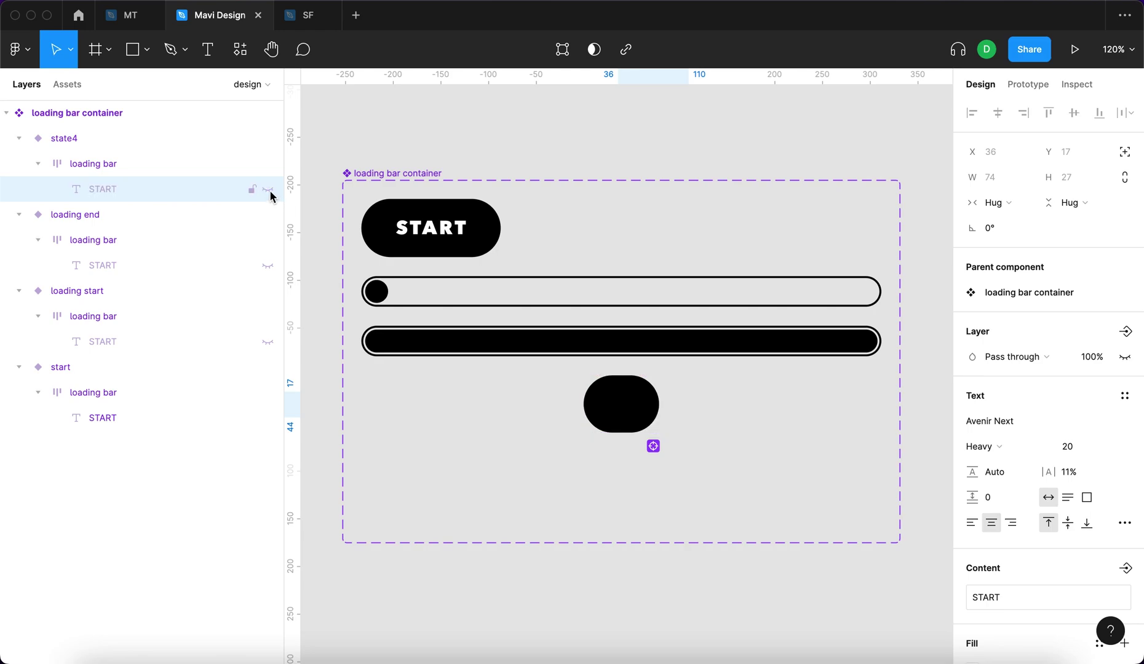
Step: Center the auto layout content of the fourth variant's inner loading bar and unhide its START text
{"action": "left_click", "coordinate": [164, 165]}
{"action": "left_click", "coordinate": [1064, 407]}
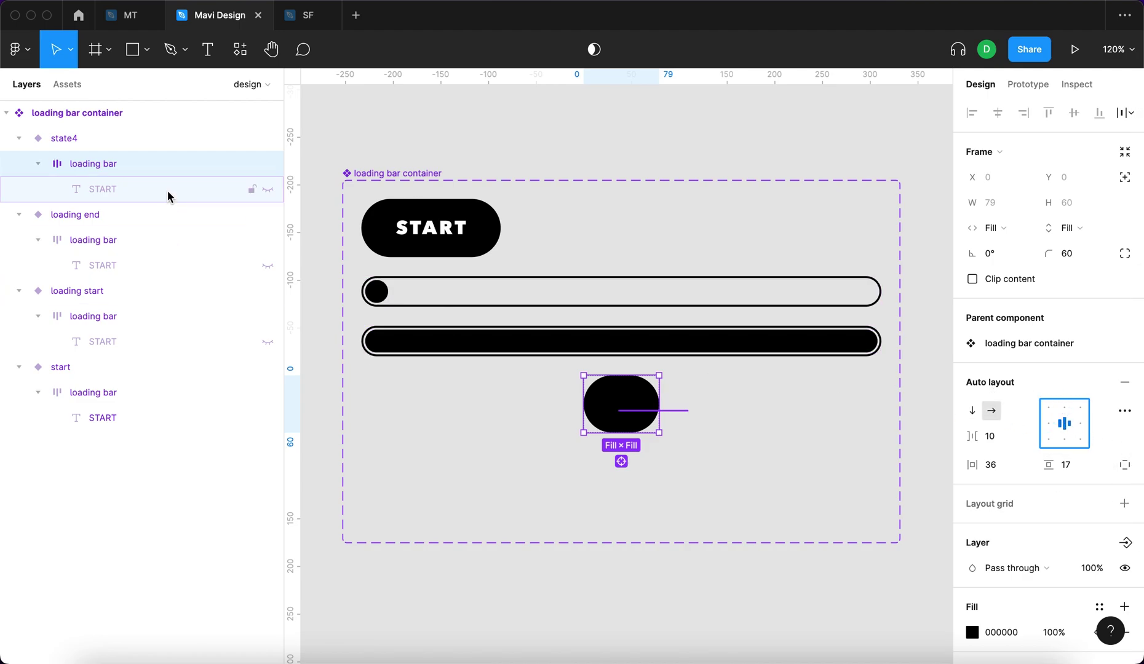
{"action": "left_click", "coordinate": [226, 194]}
{"action": "left_click", "coordinate": [266, 190]}
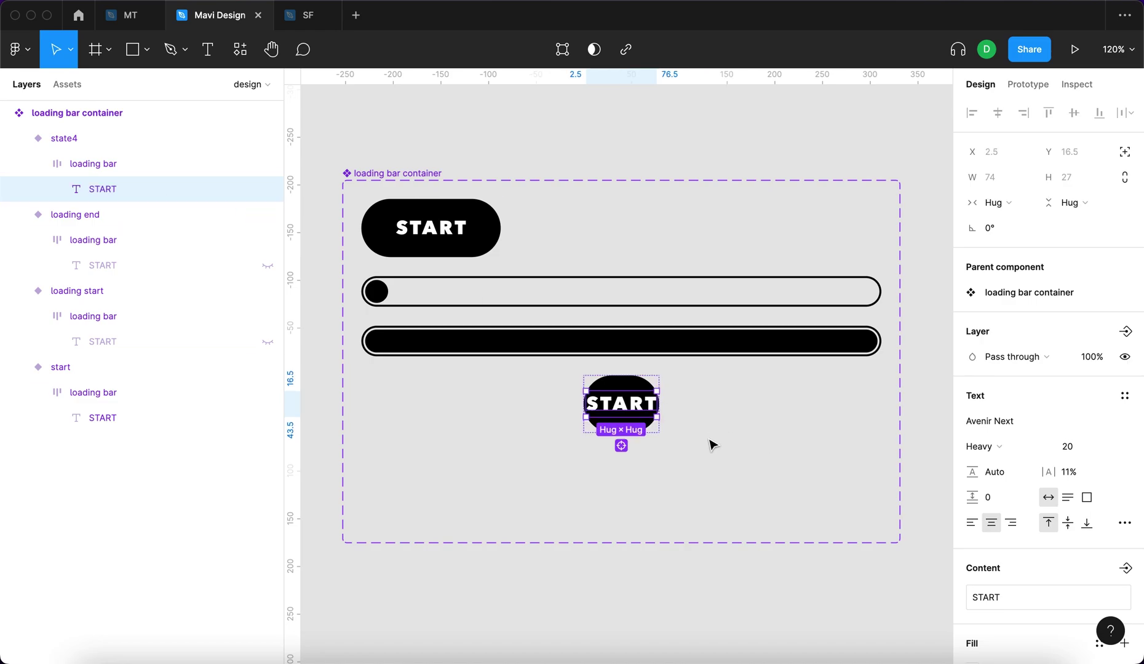
{"action": "left_click", "coordinate": [710, 485]}
Step: Draw a check mark about 26 × 17 above the component set with the Pen tool
{"action": "left_click_drag", "start_coordinate": [740, 450], "coordinate": [650, 421]}
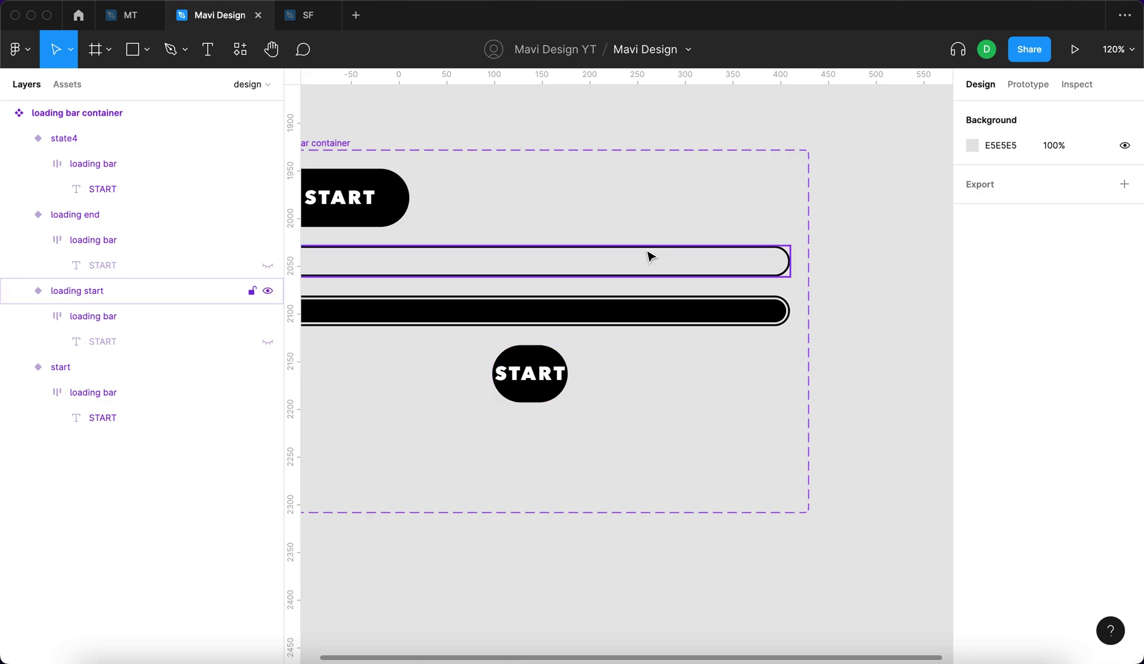
{"action": "scroll", "coordinate": [752, 465], "scroll_direction": "down", "scroll_amount": 2}
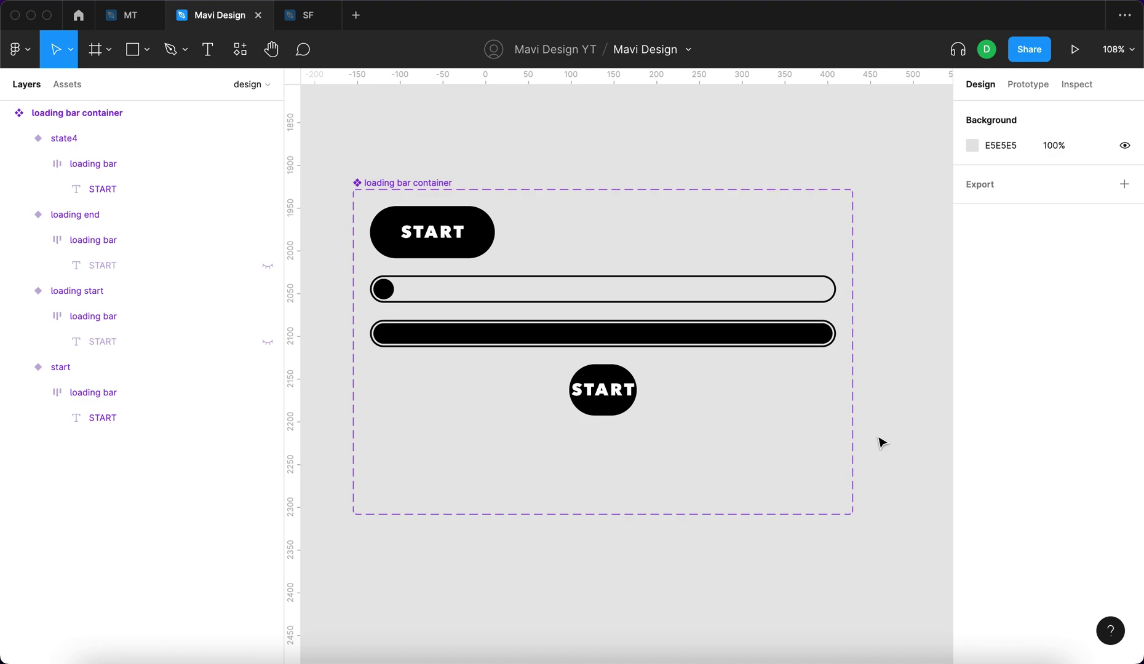
{"action": "left_click", "coordinate": [171, 49]}
{"action": "scroll", "coordinate": [511, 134], "scroll_direction": "up", "scroll_amount": 1}
{"action": "scroll", "coordinate": [510, 134], "scroll_direction": "up", "scroll_amount": 5}
{"action": "left_click", "coordinate": [516, 154]}
{"action": "left_click", "coordinate": [528, 142]}
{"action": "key", "text": "Escape"}
{"action": "key", "text": "Escape"}
{"action": "key", "text": "Escape"}
Step: Move the check mark outside the component set beside the fourth variant, to about X 477, Y 2148
{"action": "left_click_drag", "start_coordinate": [521, 155], "coordinate": [692, 226]}
{"action": "key", "text": "Up"}
{"action": "key", "text": "Up"}
{"action": "key", "text": "Down"}
{"action": "key", "text": "Return"}
{"action": "left_click", "coordinate": [794, 218]}
{"action": "scroll", "coordinate": [795, 218], "scroll_direction": "down", "scroll_amount": 5}
{"action": "left_click_drag", "start_coordinate": [744, 223], "coordinate": [818, 478]}
{"action": "scroll", "coordinate": [804, 463], "scroll_direction": "right", "scroll_amount": 5}
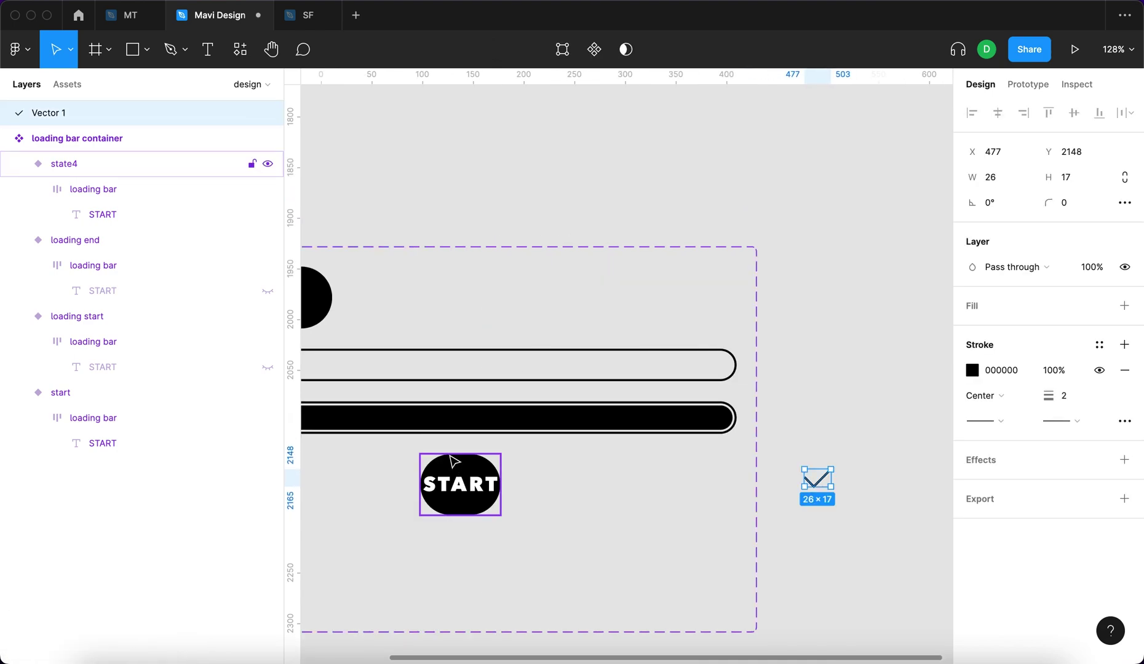
Step: Set the check mark's stroke weight to 6 and its stroke color to white (FFFFFF)
{"action": "left_click", "coordinate": [1083, 396]}
{"action": "key", "text": "Up"}
{"action": "key", "text": "Up"}
{"action": "key", "text": "Up"}
{"action": "key", "text": "Up"}
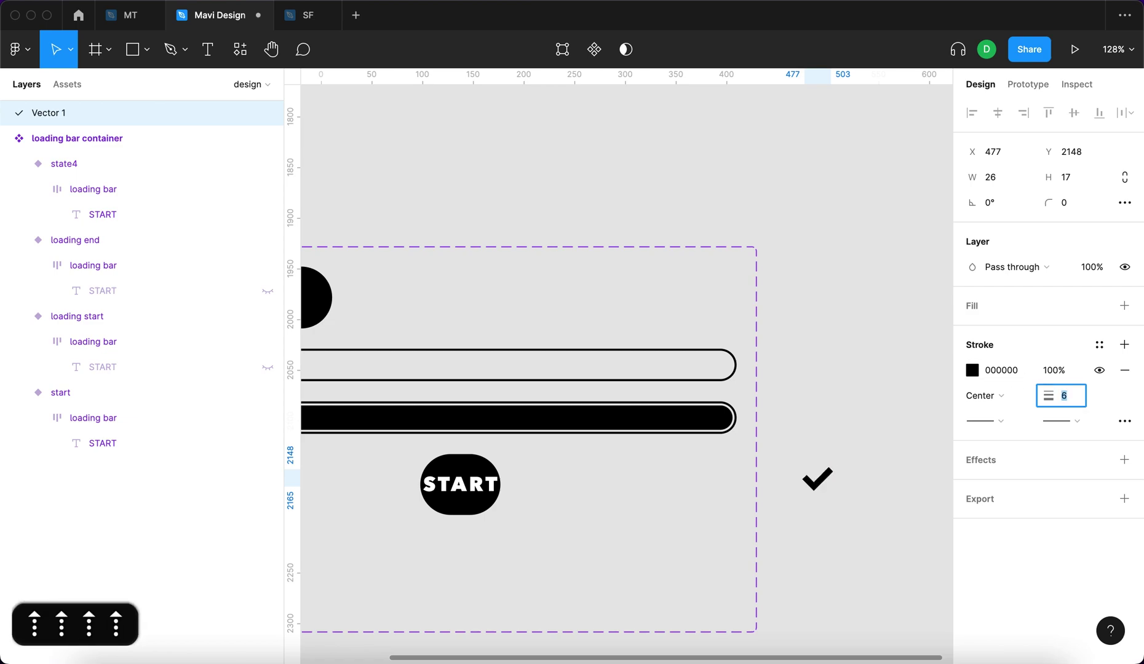
{"action": "key", "text": "Return"}
{"action": "left_click", "coordinate": [972, 370]}
{"action": "left_click_drag", "start_coordinate": [859, 384], "coordinate": [687, 156]}
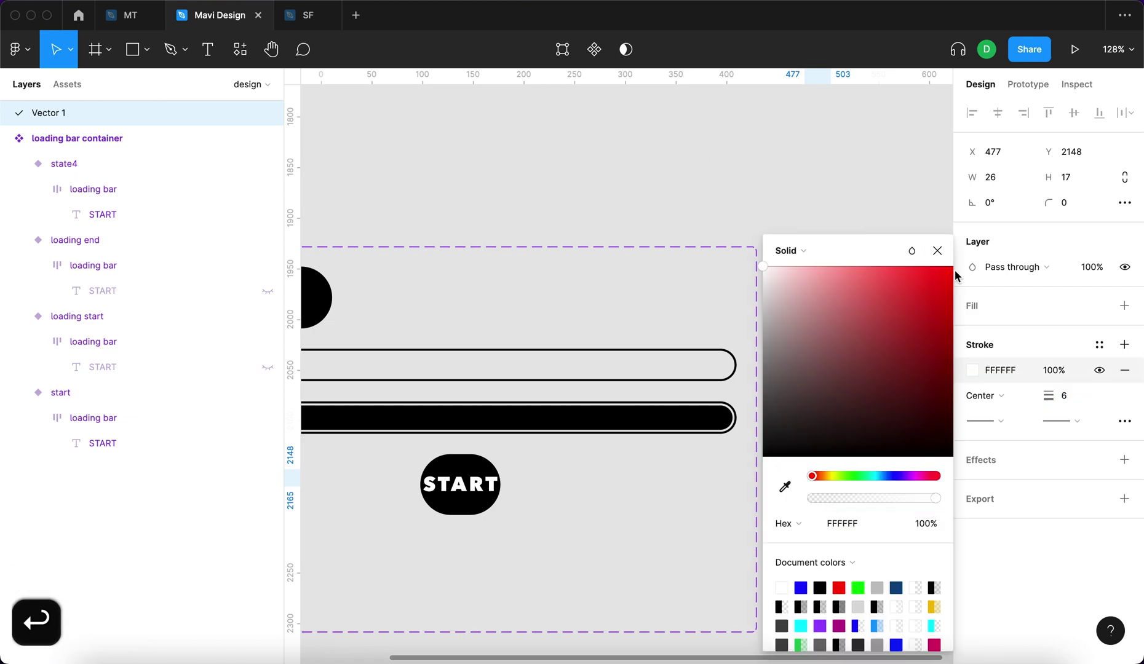
{"action": "left_click", "coordinate": [937, 250]}
Step: Copy the white check mark into the fourth variant's inner loading bar, after the START text
{"action": "left_click", "coordinate": [828, 523]}
{"action": "left_click", "coordinate": [820, 486]}
{"action": "key", "text": "super+c"}
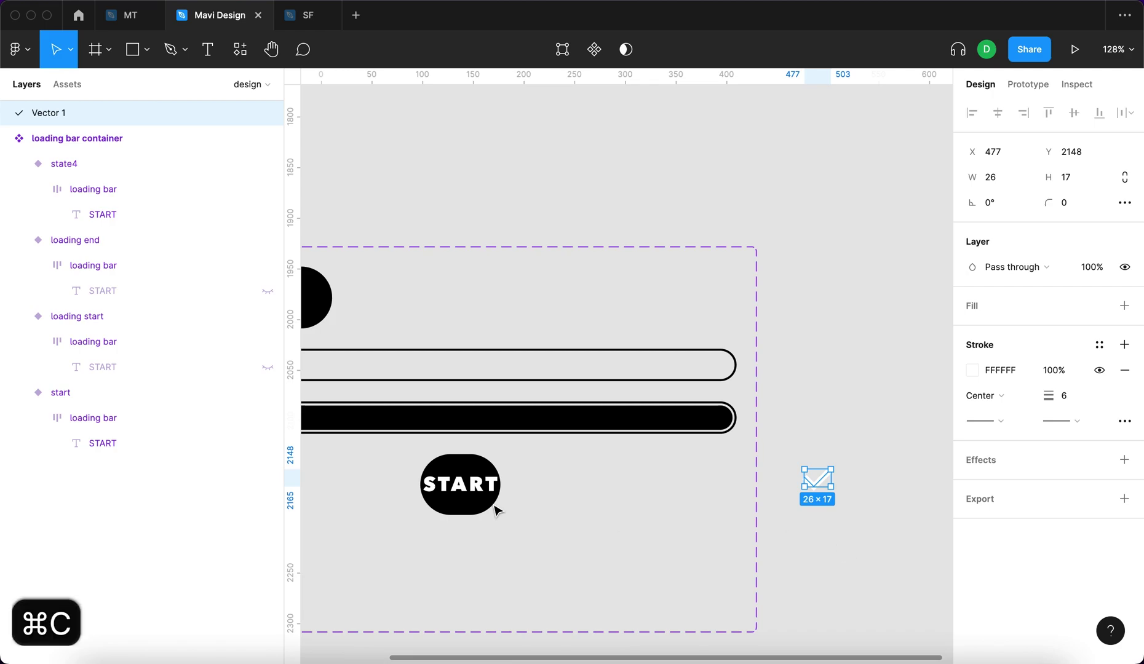
{"action": "left_click", "coordinate": [409, 494]}
{"action": "left_click", "coordinate": [446, 492]}
{"action": "left_click", "coordinate": [122, 189]}
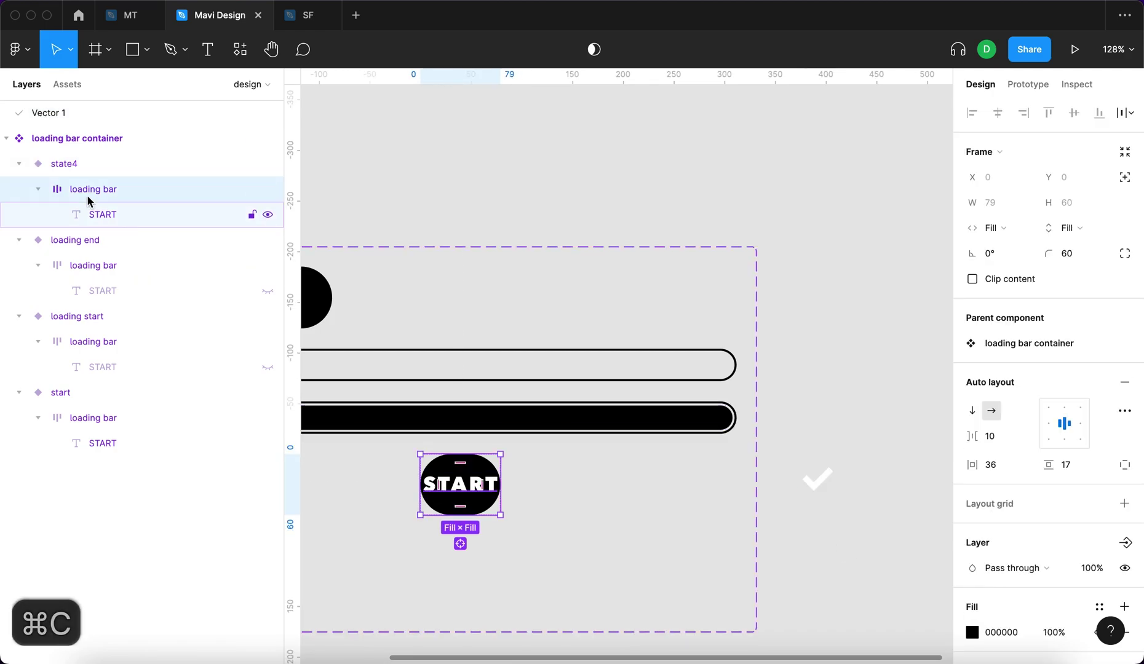
{"action": "scroll", "coordinate": [560, 449], "scroll_direction": "left", "scroll_amount": 5}
{"action": "scroll", "coordinate": [560, 449], "scroll_direction": "down", "scroll_amount": 2}
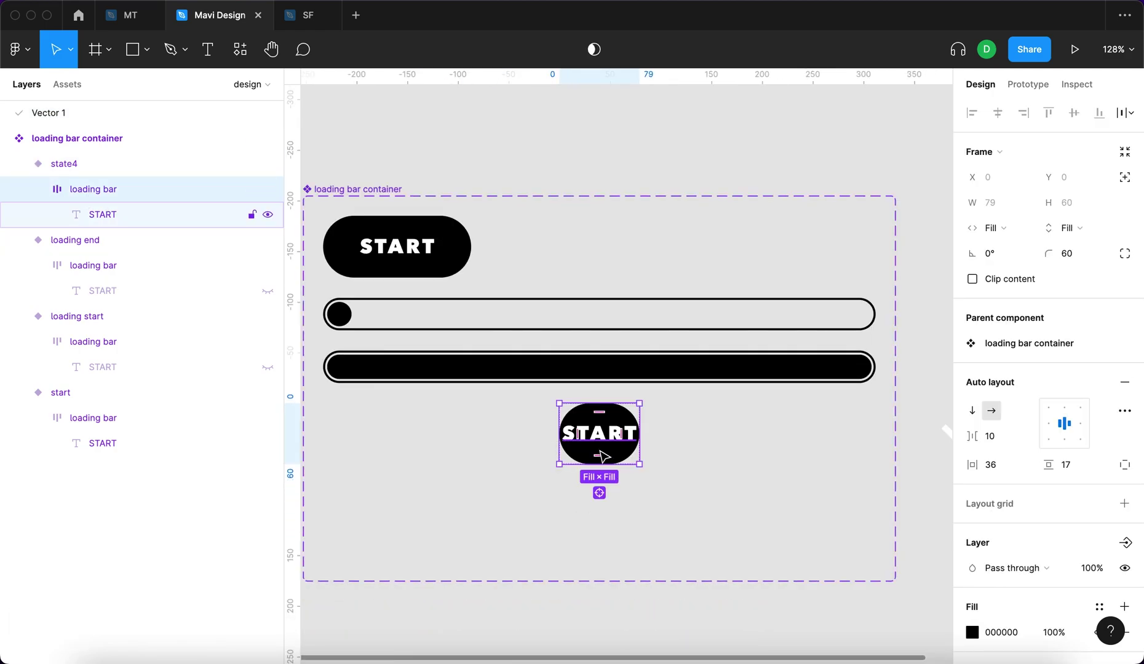
{"action": "key", "text": "super+v"}
Step: Change the fourth variant's text to DONE
{"action": "left_click", "coordinate": [261, 221]}
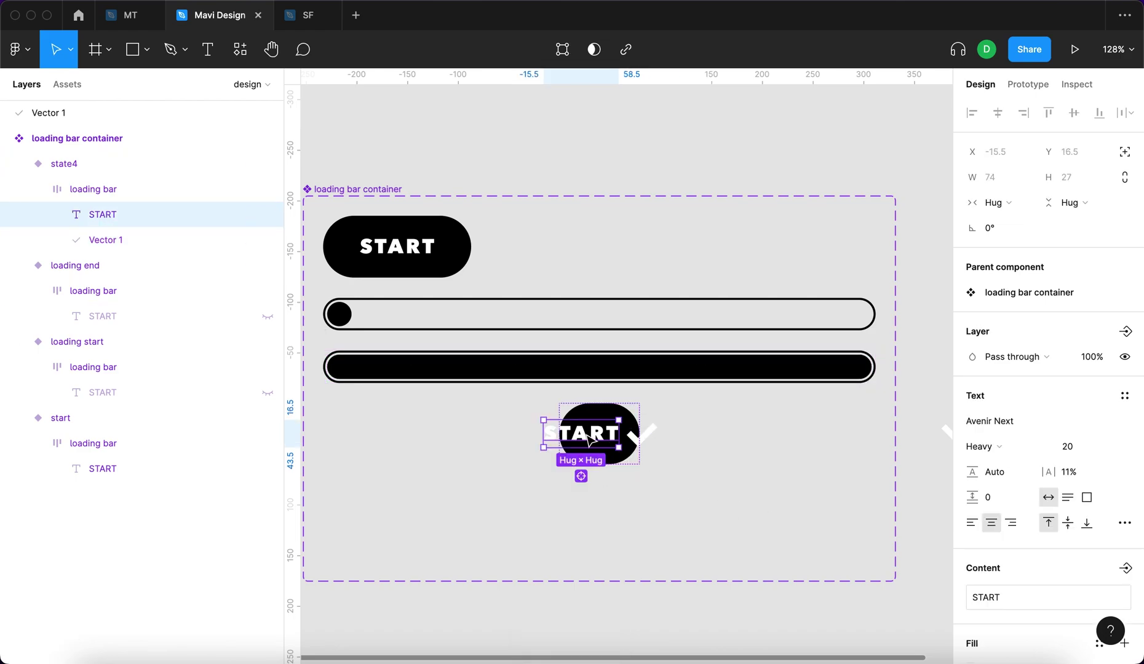
{"action": "key", "text": "Return"}
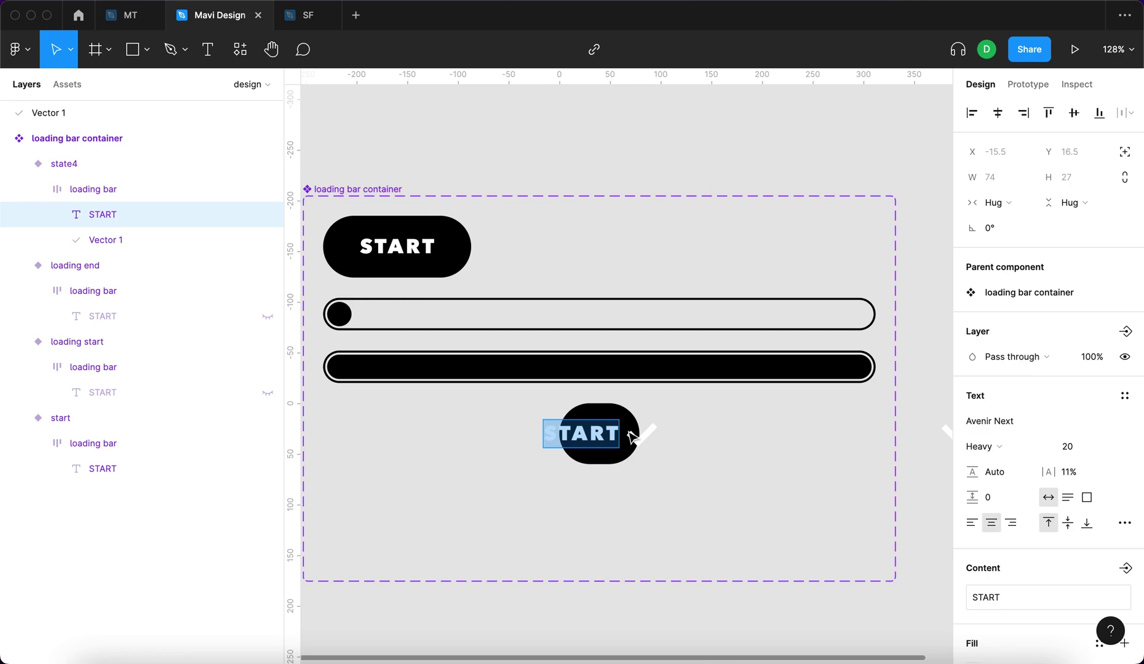
{"action": "type", "text": "DONE"}
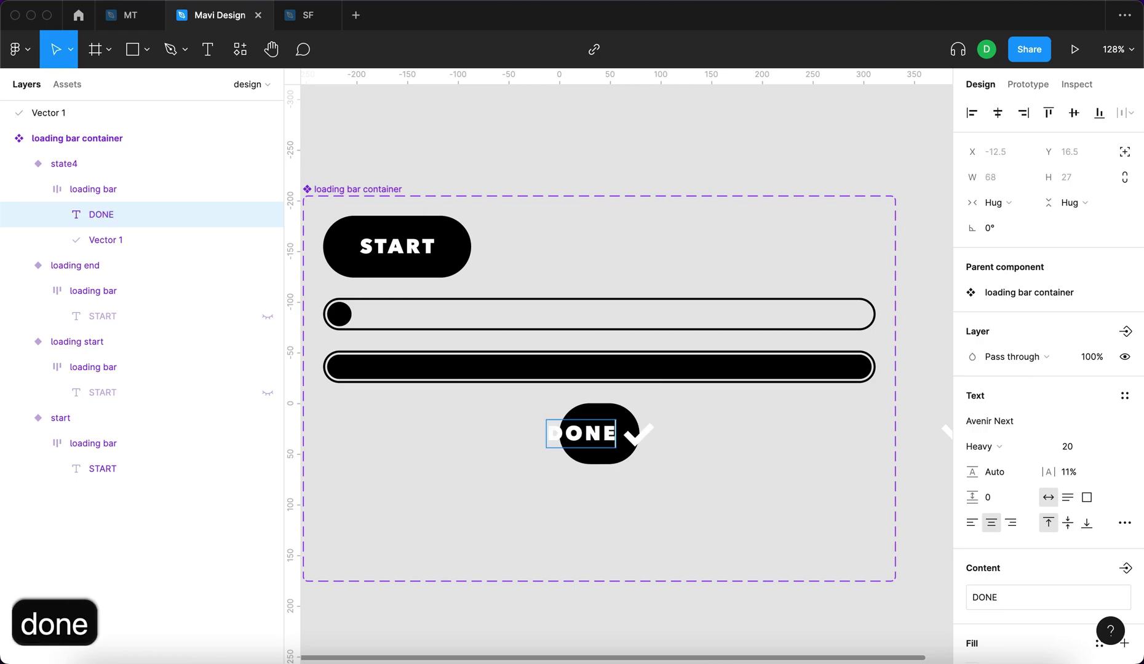
{"action": "key", "text": "Escape"}
{"action": "key", "text": "Escape"}
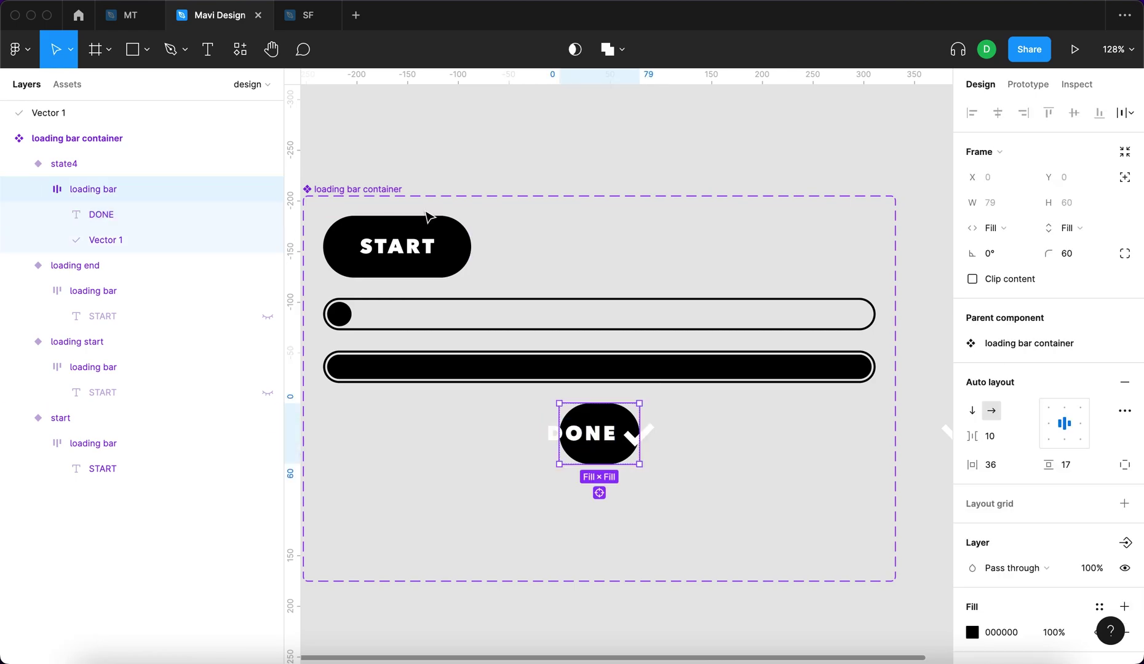
Step: Set the width of the fourth variant's inner loading bar to hug contents
{"action": "left_click", "coordinate": [1009, 228]}
{"action": "left_click", "coordinate": [983, 226]}
{"action": "left_click", "coordinate": [983, 226]}
{"action": "left_click", "coordinate": [1008, 206]}
{"action": "left_click", "coordinate": [770, 513]}
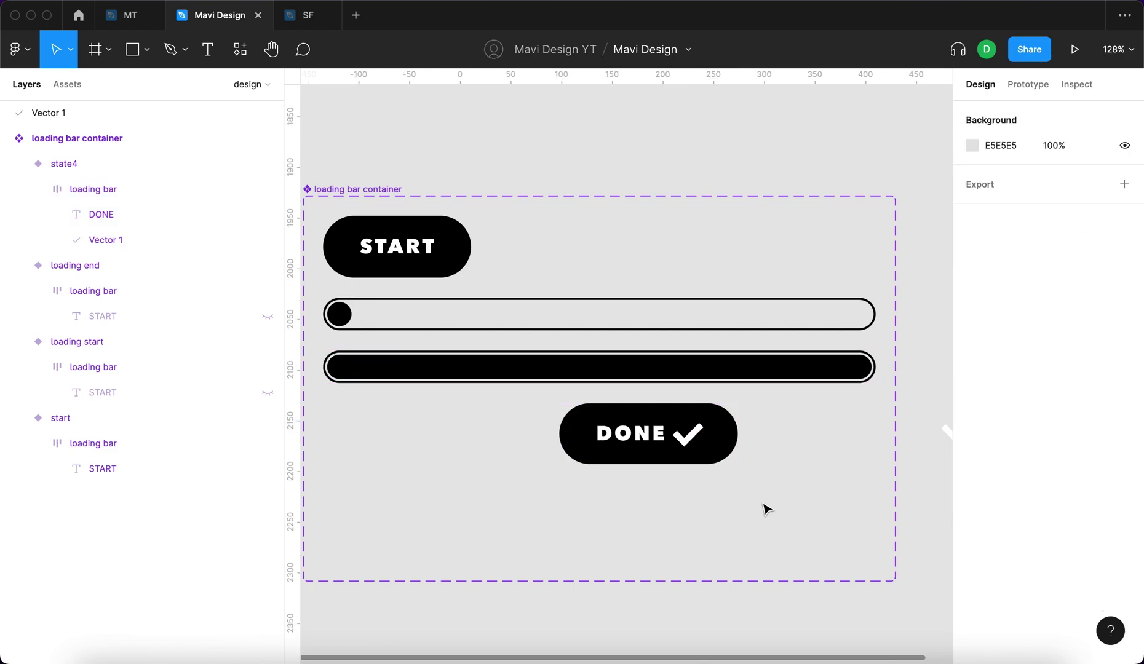
Step: Set the fourth variant's outer frame width to hug contents so it wraps the DONE label and check mark
{"action": "left_click", "coordinate": [695, 444]}
{"action": "key", "text": "Escape"}
{"action": "double_click", "coordinate": [717, 454]}
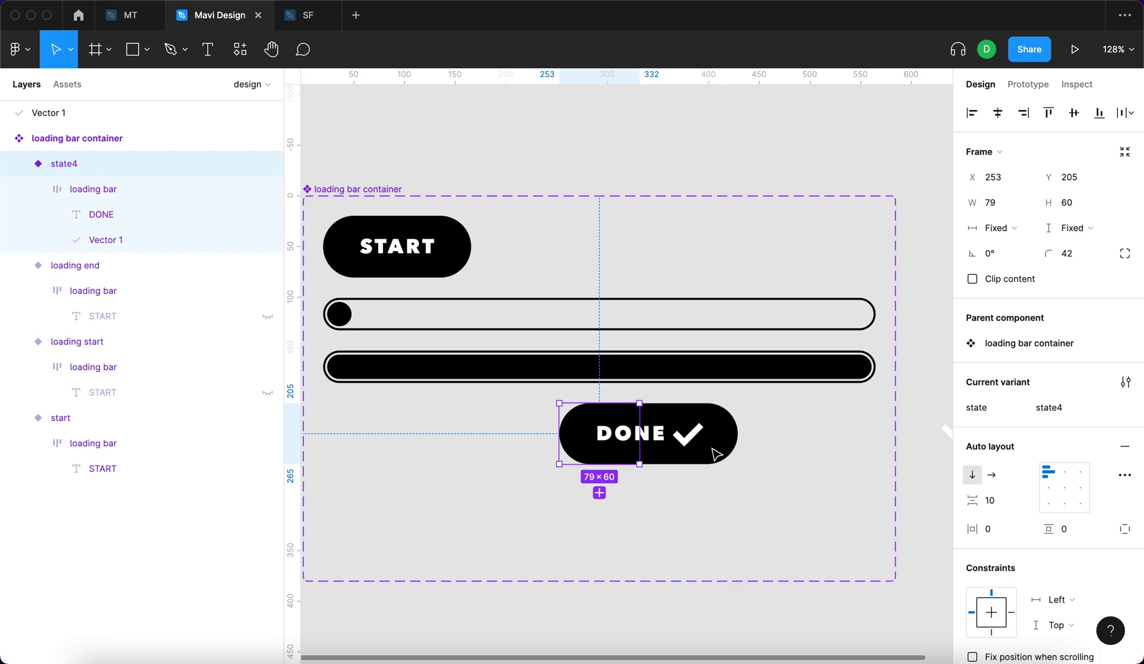
{"action": "left_click", "coordinate": [994, 227]}
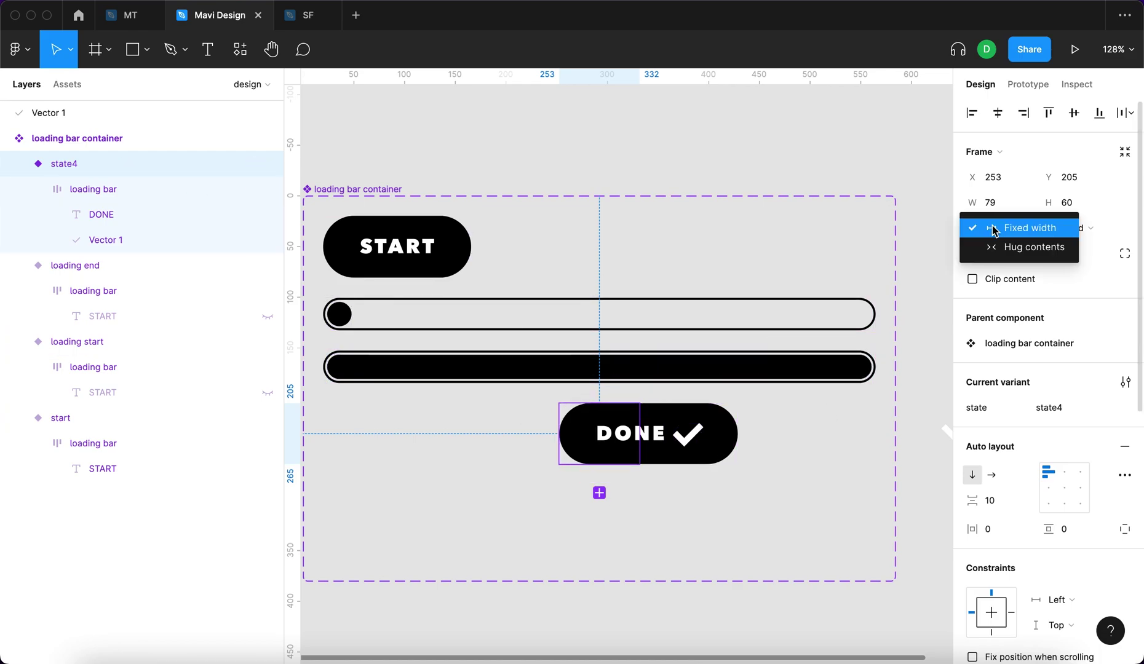
{"action": "left_click", "coordinate": [1009, 247]}
{"action": "left_click", "coordinate": [1074, 229]}
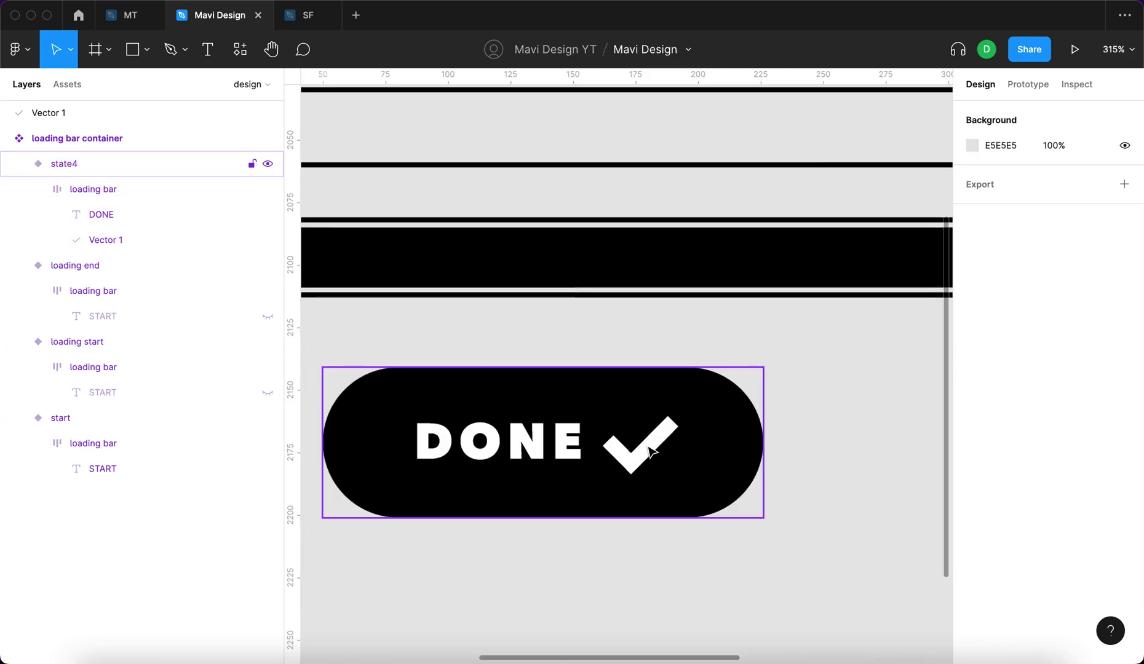
Step: Shrink the check mark beside the DONE text proportionally with the Scale tool
{"action": "double_click", "coordinate": [652, 453]}
{"action": "scroll", "coordinate": [652, 452], "scroll_direction": "up", "scroll_amount": 3}
{"action": "key", "text": "k"}
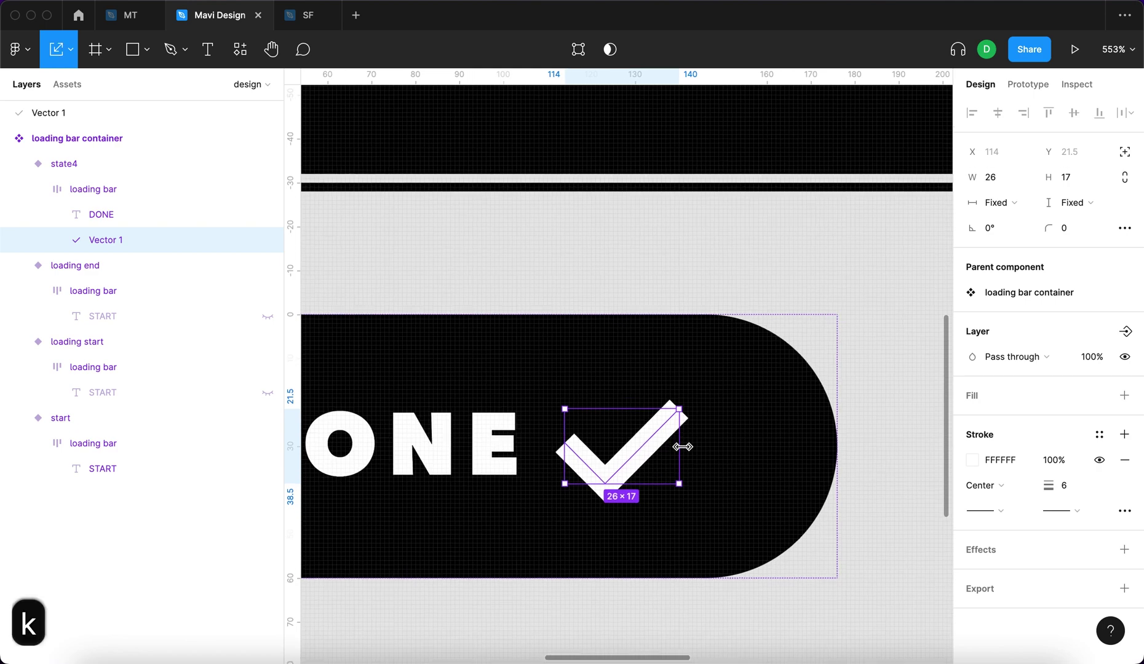
{"action": "left_click_drag", "start_coordinate": [682, 447], "coordinate": [648, 449]}
{"action": "left_click", "coordinate": [863, 441]}
{"action": "scroll", "coordinate": [800, 430], "scroll_direction": "down", "scroll_amount": 5}
{"action": "scroll", "coordinate": [715, 365], "scroll_direction": "up", "scroll_amount": 4}
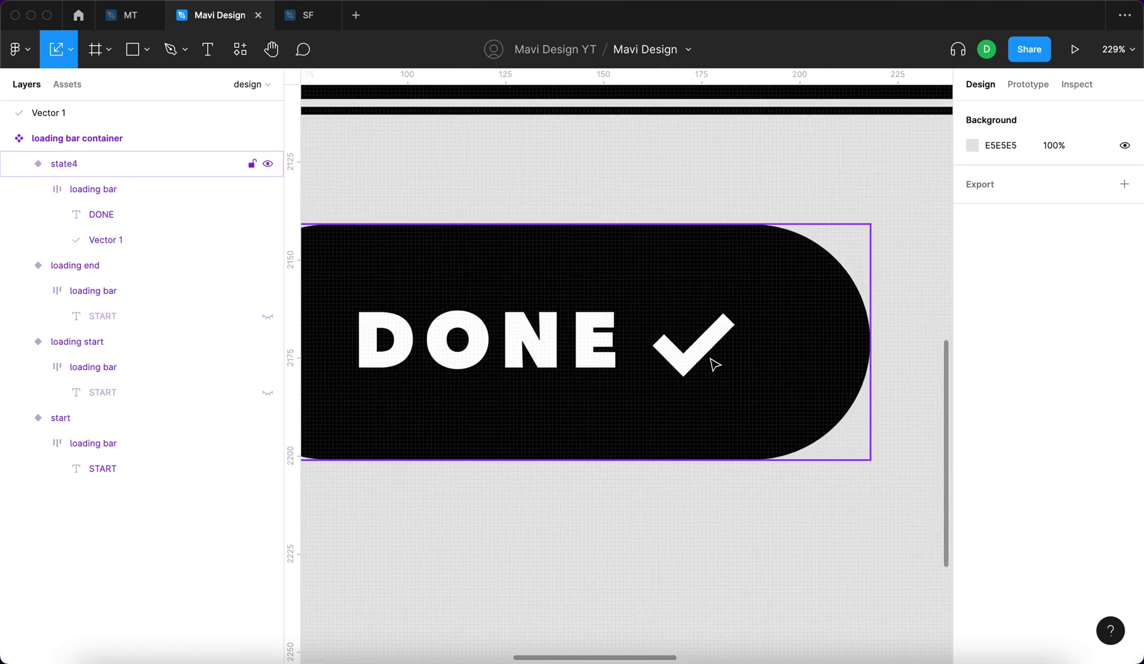
Step: Set the stroke weight of the check mark beside the DONE label to 5
{"action": "double_click", "coordinate": [703, 348]}
{"action": "double_click", "coordinate": [702, 349]}
{"action": "left_click", "coordinate": [1069, 485]}
{"action": "type", "text": "5"}
{"action": "key", "text": "Return"}
{"action": "left_click", "coordinate": [866, 559]}
{"action": "scroll", "coordinate": [866, 559], "scroll_direction": "down", "scroll_amount": 5}
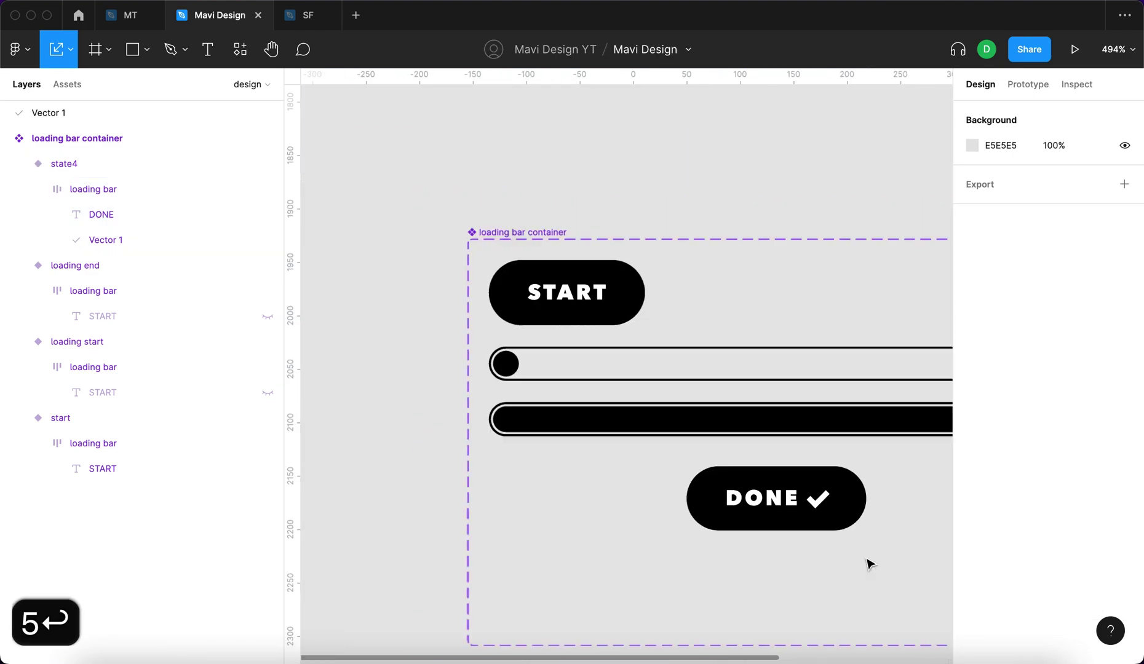
Step: Scale the check mark beside the DONE label down slightly in proportion
{"action": "scroll", "coordinate": [824, 492], "scroll_direction": "up", "scroll_amount": 5}
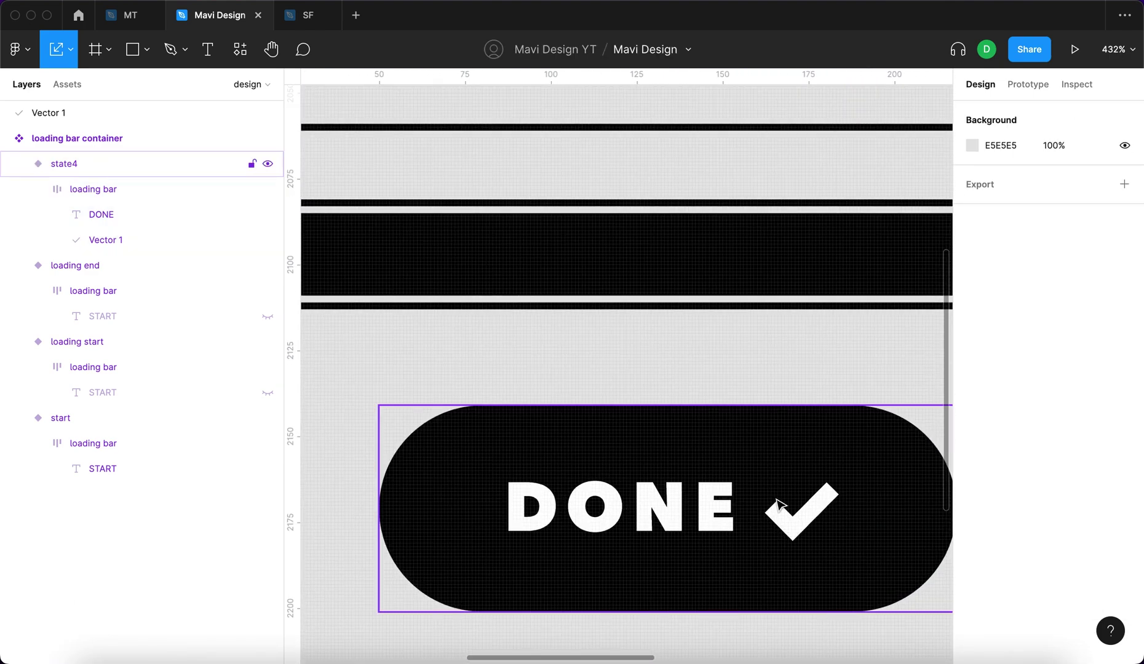
{"action": "scroll", "coordinate": [794, 508], "scroll_direction": "up", "scroll_amount": 4}
{"action": "double_click", "coordinate": [821, 515]}
{"action": "left_click_drag", "start_coordinate": [867, 510], "coordinate": [850, 511]}
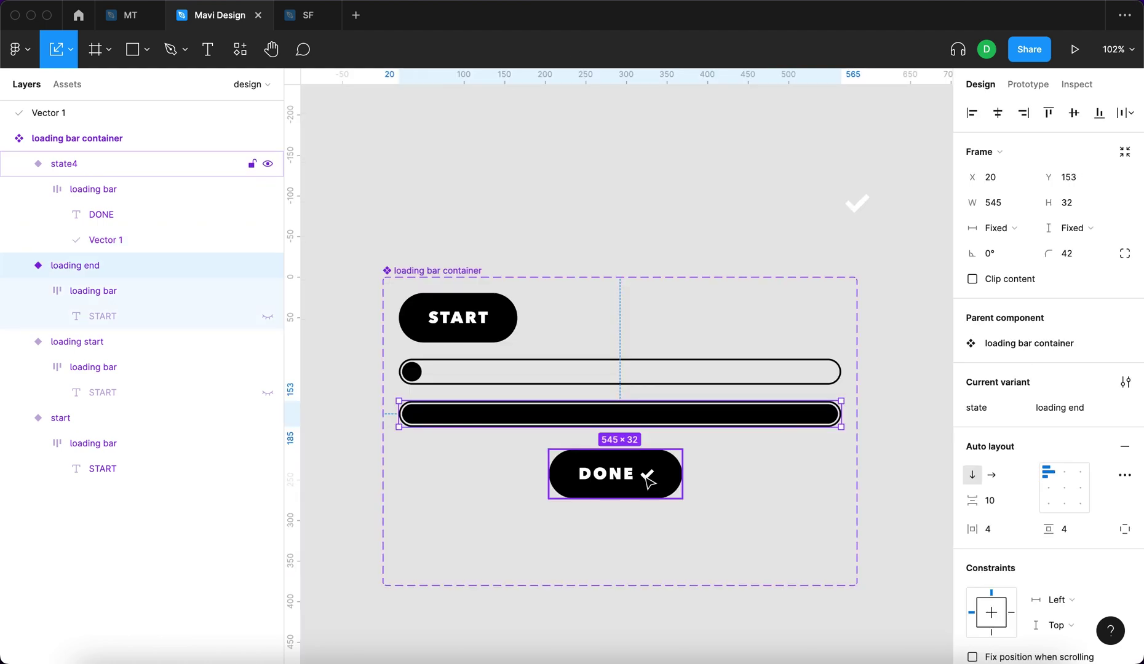
Step: Copy the check mark from the DONE variant into the inner loading bar of the loading end variant
{"action": "double_click", "coordinate": [648, 477]}
{"action": "key", "text": "super+c"}
{"action": "left_click", "coordinate": [469, 412]}
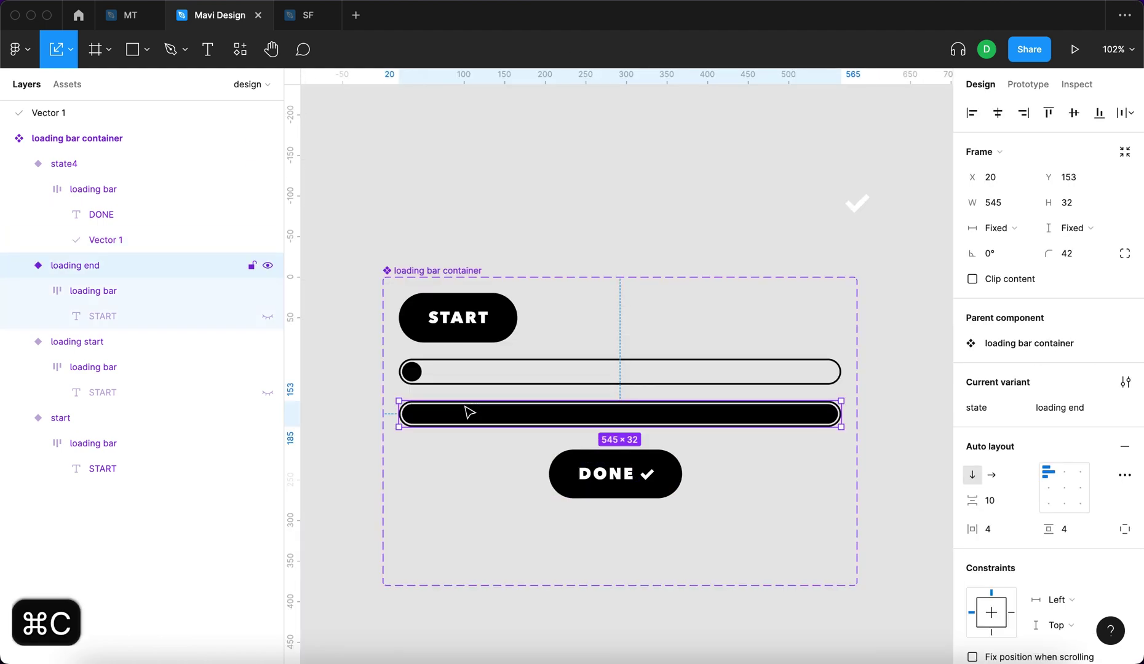
{"action": "left_click", "coordinate": [136, 291]}
{"action": "key", "text": "super+v"}
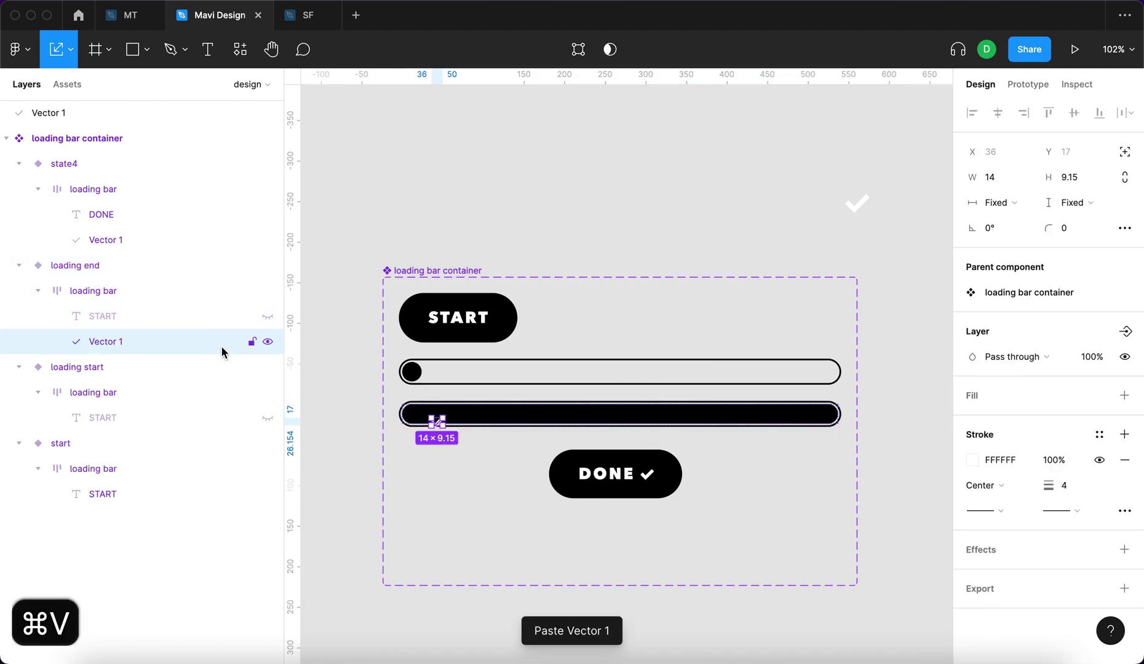
Step: Show the hidden START text in the loading end variant and align its loading bar's contents left and vertically centered
{"action": "left_click", "coordinate": [181, 317]}
{"action": "key", "text": "super+shift+h"}
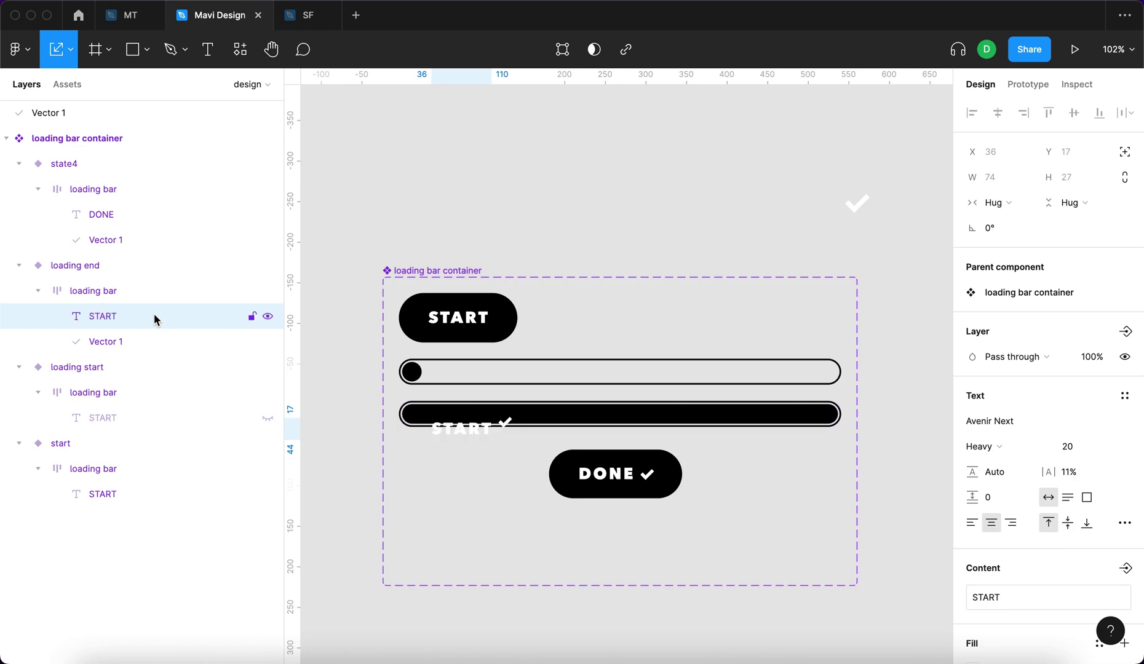
{"action": "left_click", "coordinate": [144, 292]}
{"action": "key", "text": "Escape"}
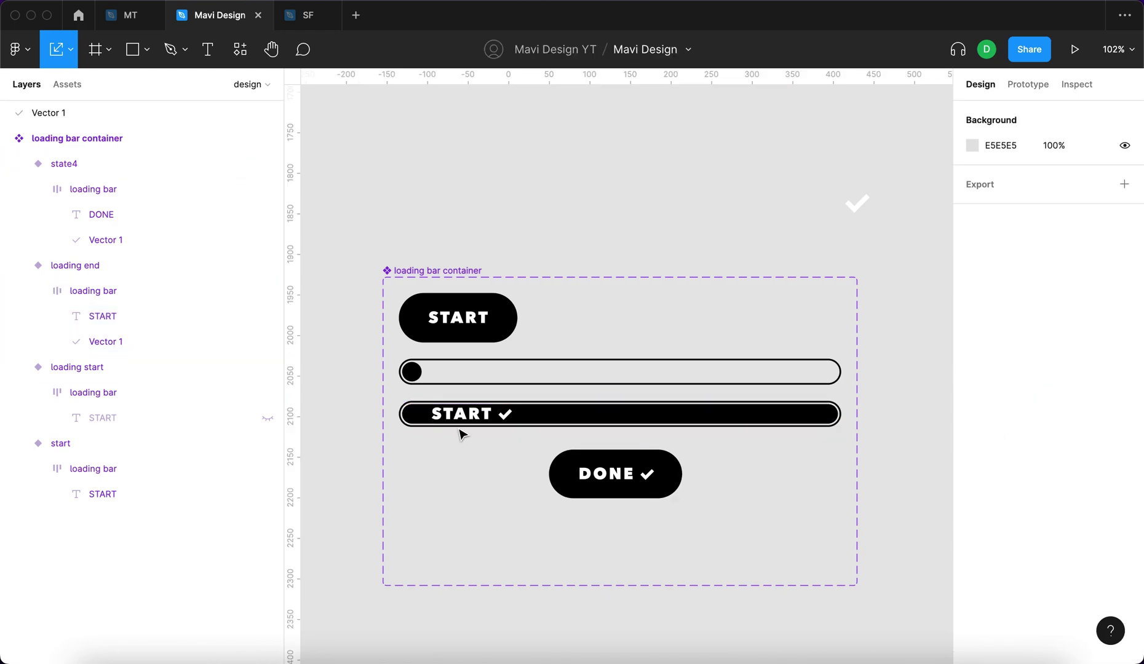
Step: Change the text in the loading end variant from START to DONE
{"action": "scroll", "coordinate": [474, 424], "scroll_direction": "up", "scroll_amount": 5}
{"action": "double_click", "coordinate": [520, 418]}
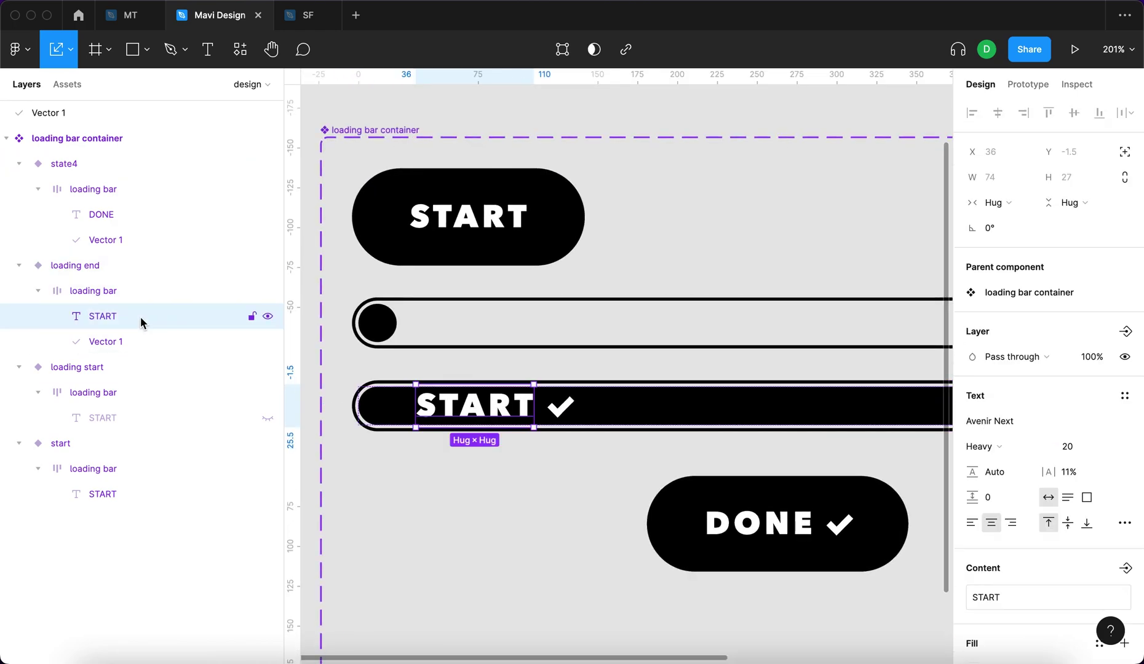
{"action": "double_click", "coordinate": [494, 399]}
{"action": "type", "text": "DONE"}
{"action": "key", "text": "Escape"}
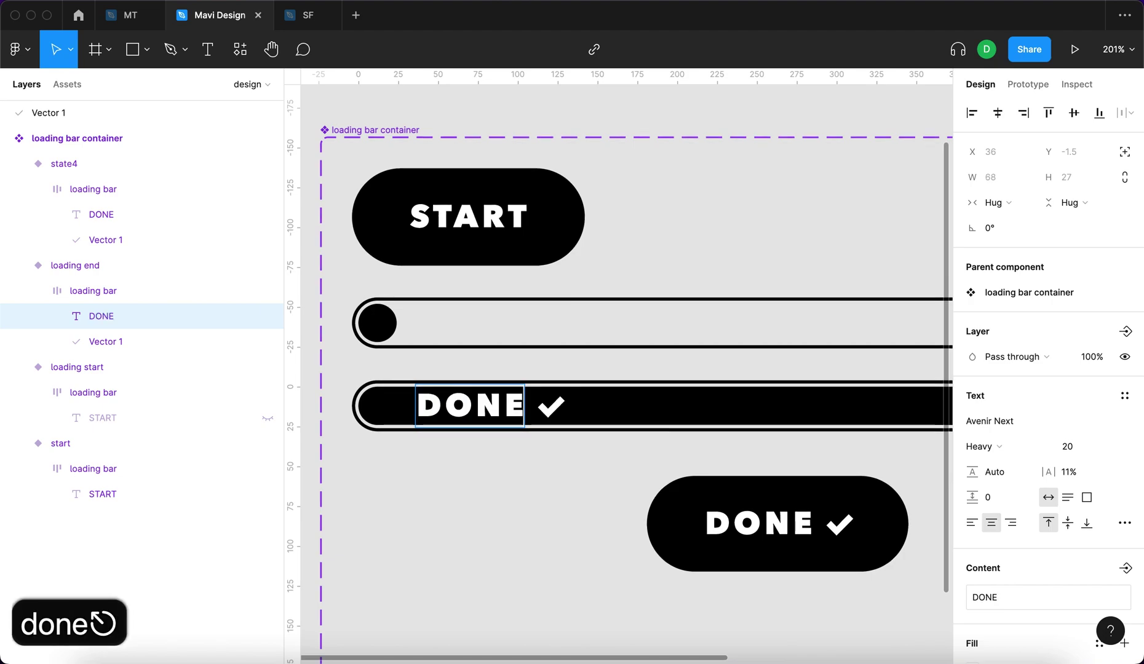
Step: Set the opacity of the DONE text and check mark in the loading end variant to 0%
{"action": "left_click", "coordinate": [158, 339], "text": "shift"}
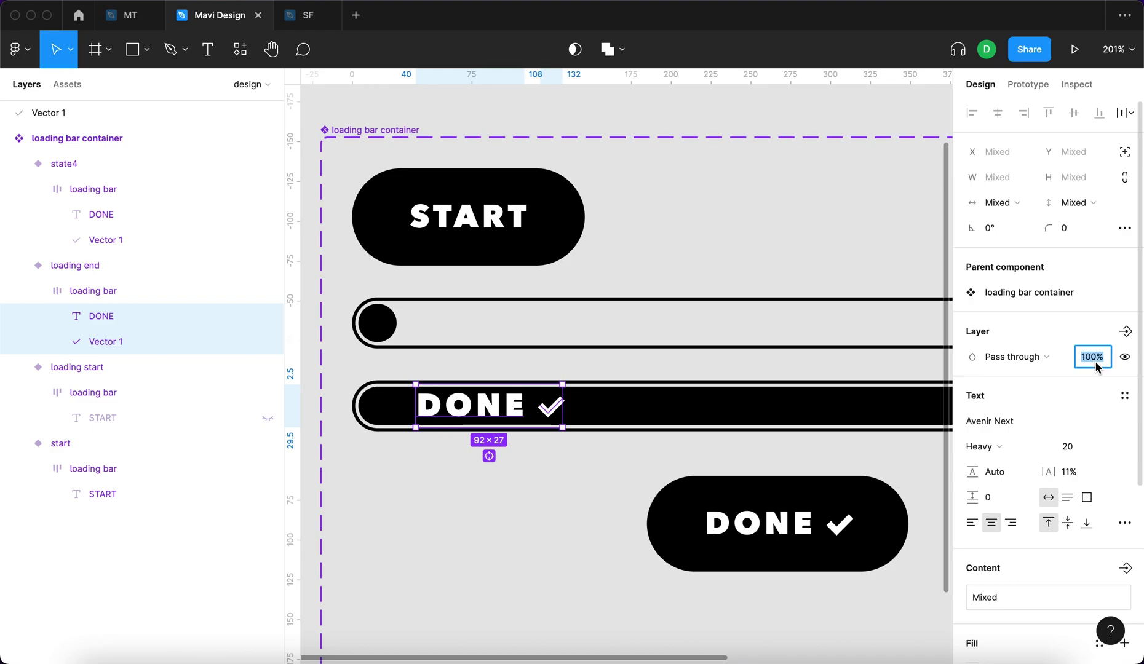
{"action": "type", "text": "0"}
{"action": "key", "text": "Return"}
{"action": "left_click", "coordinate": [481, 565]}
{"action": "scroll", "coordinate": [482, 565], "scroll_direction": "down", "scroll_amount": 3}
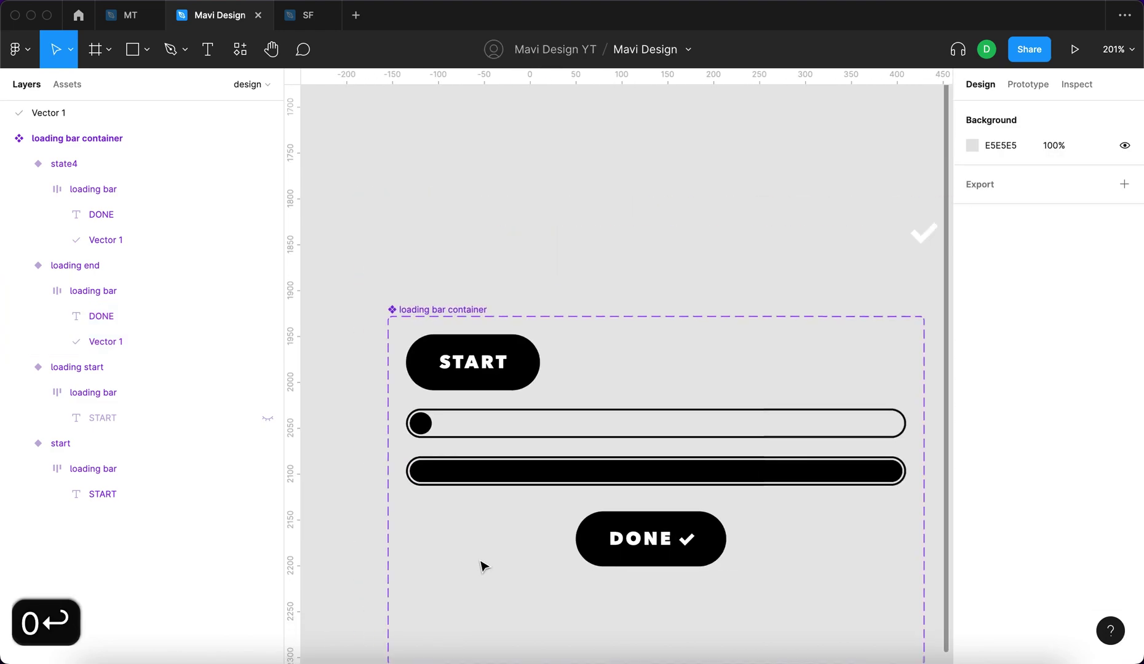
{"action": "scroll", "coordinate": [483, 566], "scroll_direction": "down", "scroll_amount": 3}
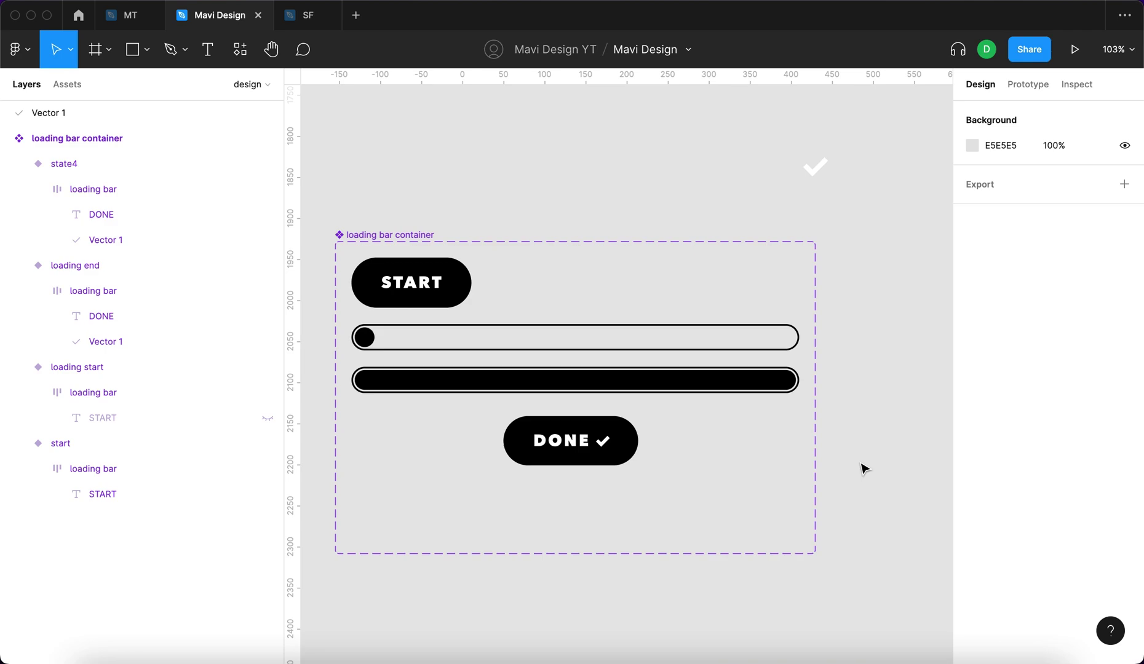
Step: Change the fill of the loading end variant's inner loading bar to the green 29DD5B
{"action": "left_click", "coordinate": [522, 383]}
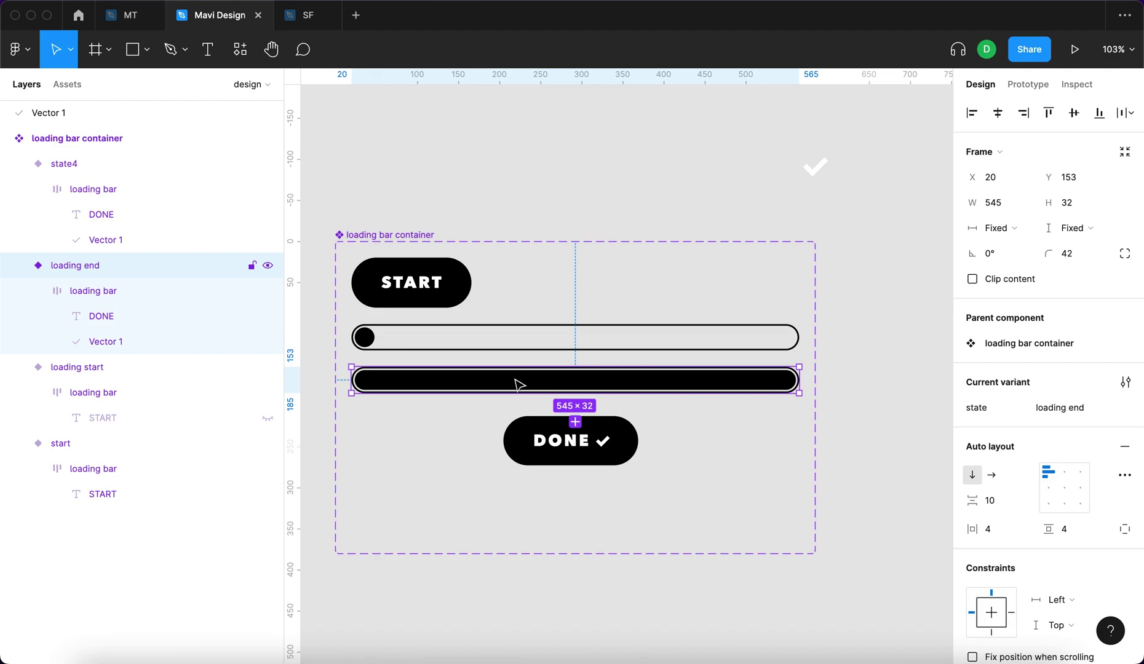
{"action": "double_click", "coordinate": [518, 385]}
{"action": "scroll", "coordinate": [970, 562], "scroll_direction": "down", "scroll_amount": 3}
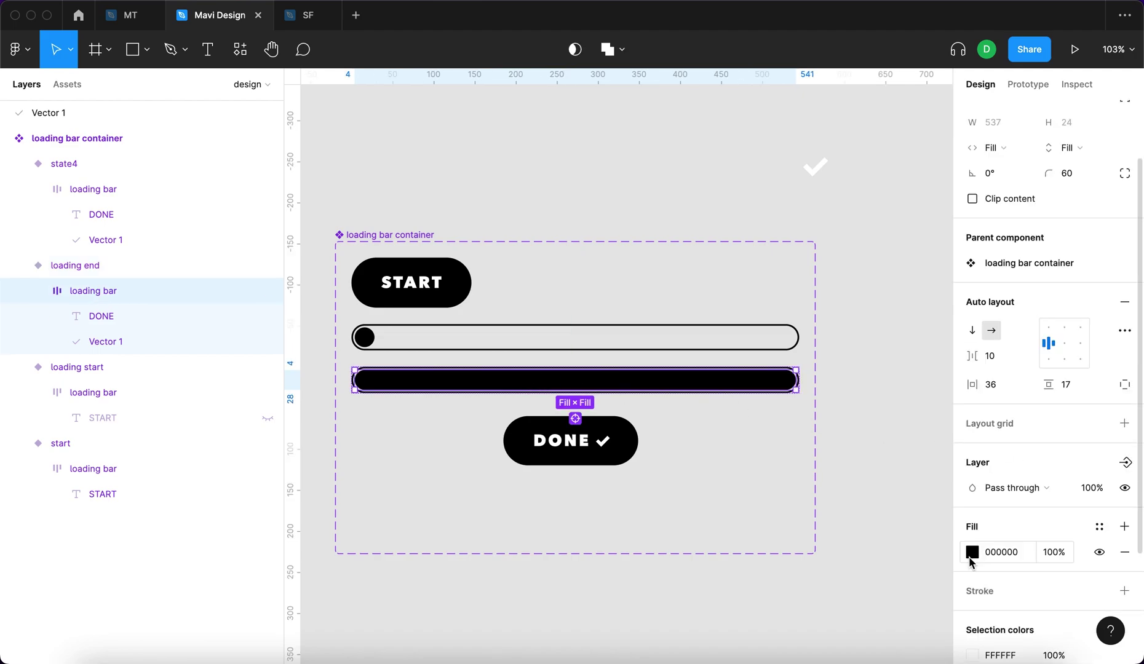
{"action": "left_click", "coordinate": [971, 558]}
{"action": "left_click_drag", "start_coordinate": [839, 473], "coordinate": [864, 476]}
{"action": "left_click", "coordinate": [951, 319]}
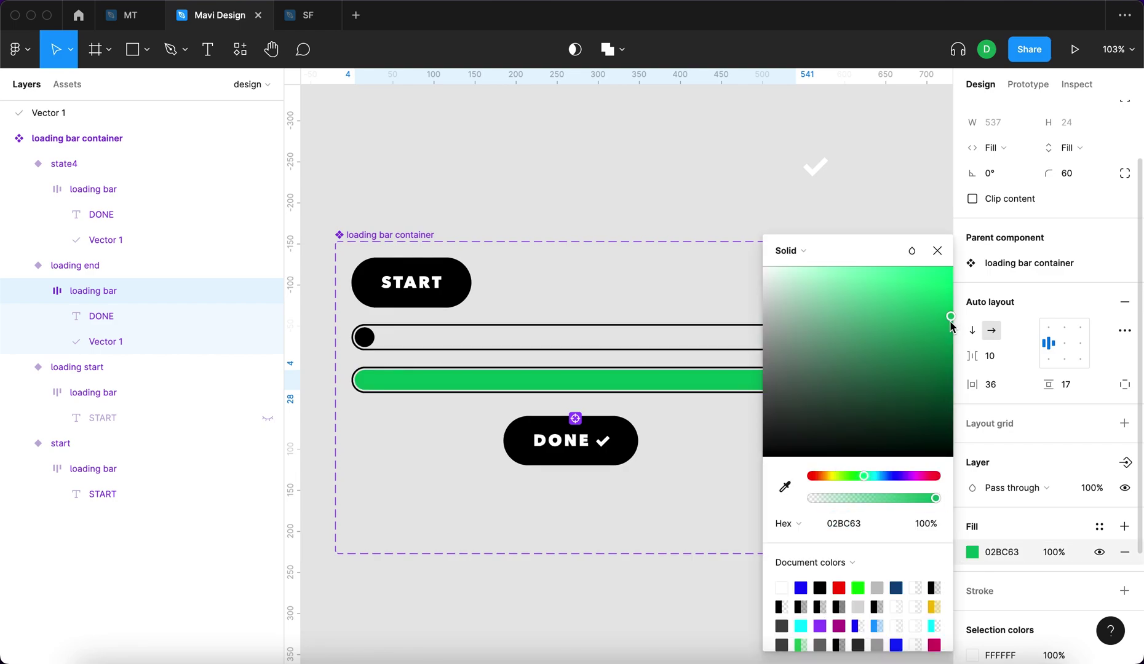
{"action": "left_click_drag", "start_coordinate": [956, 313], "coordinate": [908, 305]}
{"action": "left_click_drag", "start_coordinate": [864, 477], "coordinate": [859, 476]}
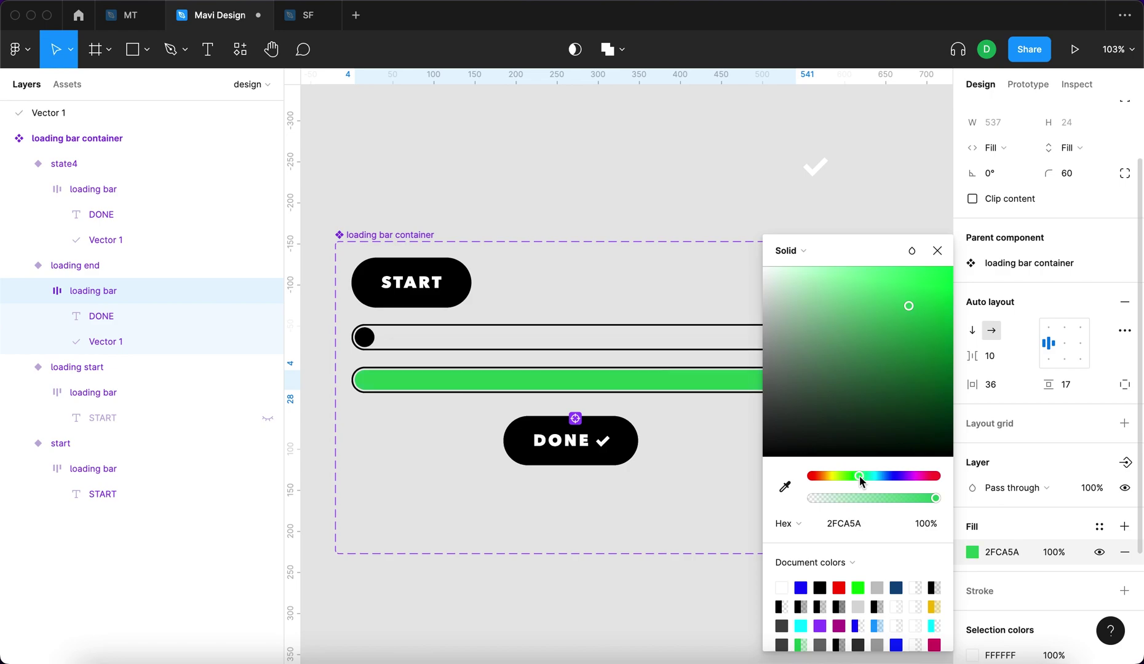
{"action": "mouse_move", "coordinate": [924, 322]}
{"action": "left_mouse_down"}
{"action": "mouse_move", "coordinate": [937, 299]}
{"action": "mouse_move", "coordinate": [919, 305]}
{"action": "left_mouse_up"}
{"action": "left_click", "coordinate": [938, 250]}
{"action": "left_click", "coordinate": [455, 150]}
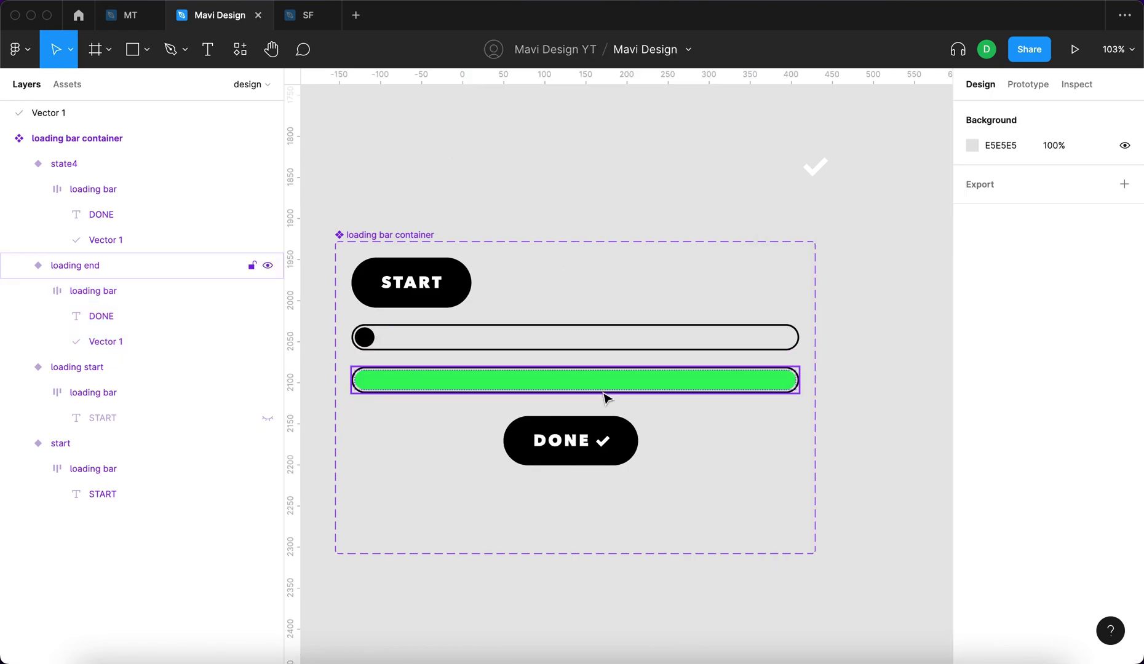
Step: Turn the green loading bar's fill into a linear gradient running from green to a turquoise green
{"action": "left_click", "coordinate": [610, 386]}
{"action": "scroll", "coordinate": [1010, 511], "scroll_direction": "down", "scroll_amount": 3}
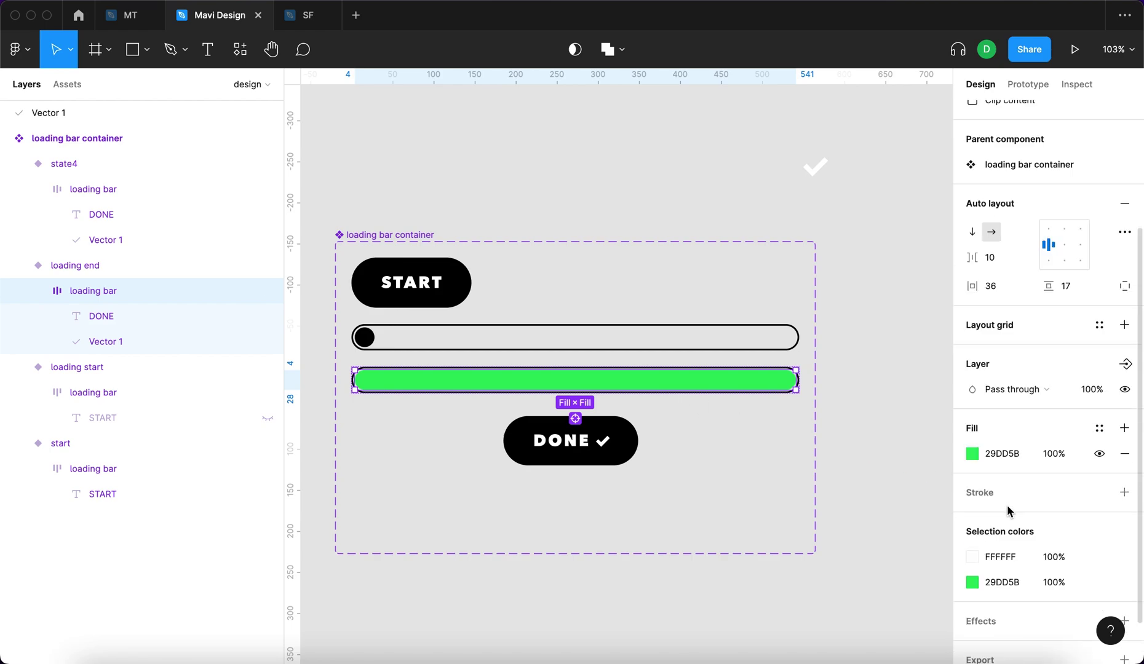
{"action": "left_click", "coordinate": [972, 453]}
{"action": "left_click", "coordinate": [799, 250]}
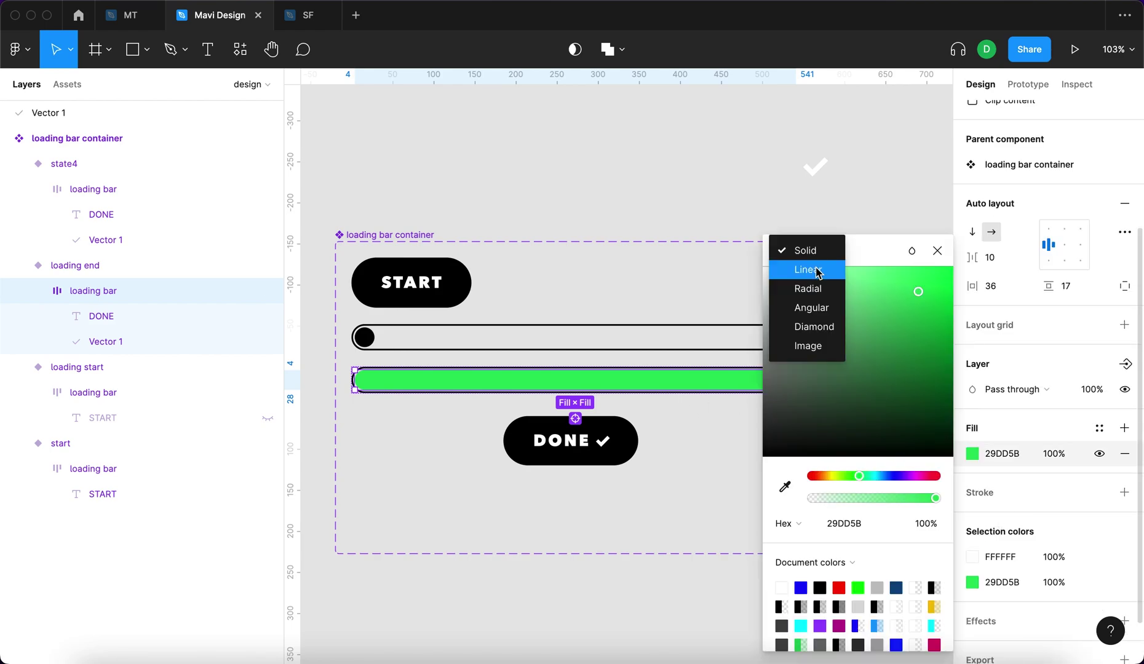
{"action": "left_click", "coordinate": [806, 269]}
{"action": "scroll", "coordinate": [668, 376], "scroll_direction": "right", "scroll_amount": 4}
{"action": "left_click_drag", "start_coordinate": [675, 374], "coordinate": [677, 373]}
{"action": "left_click", "coordinate": [934, 229]}
{"action": "key", "text": "shift+1"}
{"action": "mouse_move", "coordinate": [859, 475]}
{"action": "left_mouse_down"}
{"action": "mouse_move", "coordinate": [876, 475]}
{"action": "mouse_move", "coordinate": [843, 475]}
{"action": "mouse_move", "coordinate": [865, 479]}
{"action": "left_mouse_up"}
{"action": "key", "text": "BackSpace"}
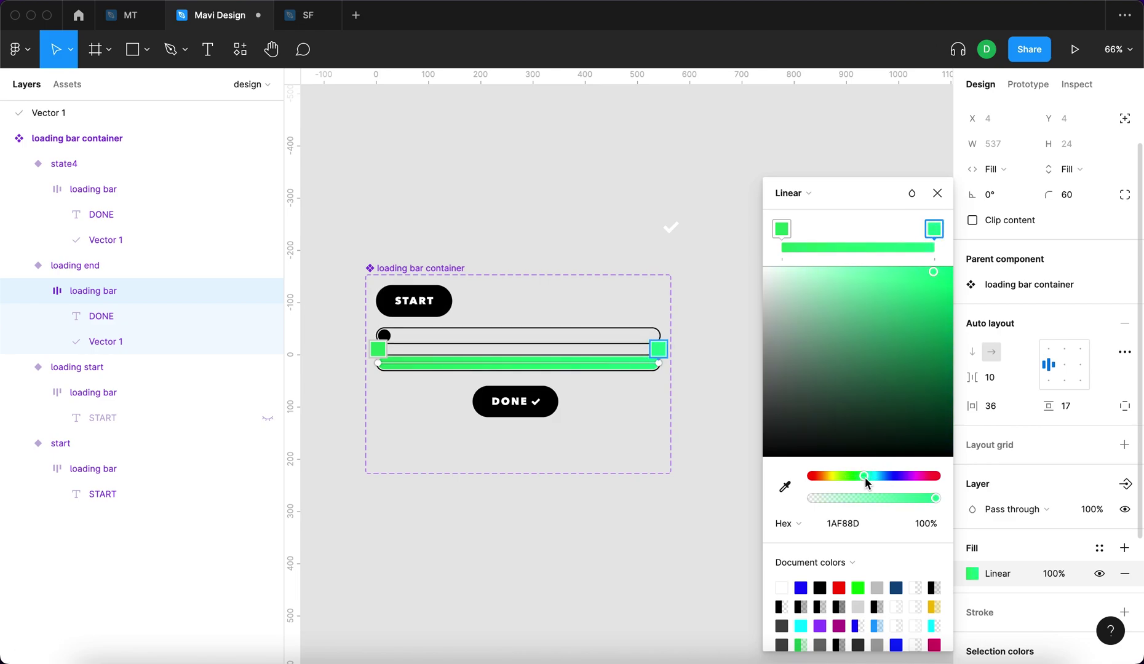
{"action": "left_click", "coordinate": [938, 193]}
{"action": "scroll", "coordinate": [504, 422], "scroll_direction": "up", "scroll_amount": 5}
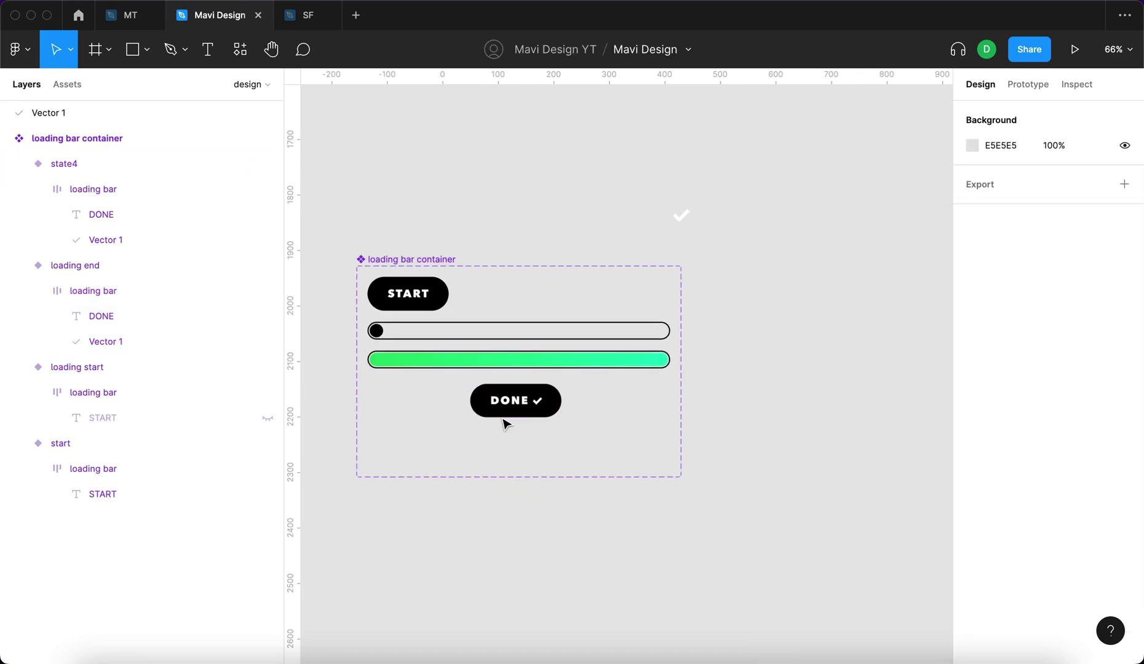
Step: Add a 000000 fill at 100% opacity beneath the gradient on the loading end variant's inner bar
{"action": "scroll", "coordinate": [578, 251], "scroll_direction": "left", "scroll_amount": 2}
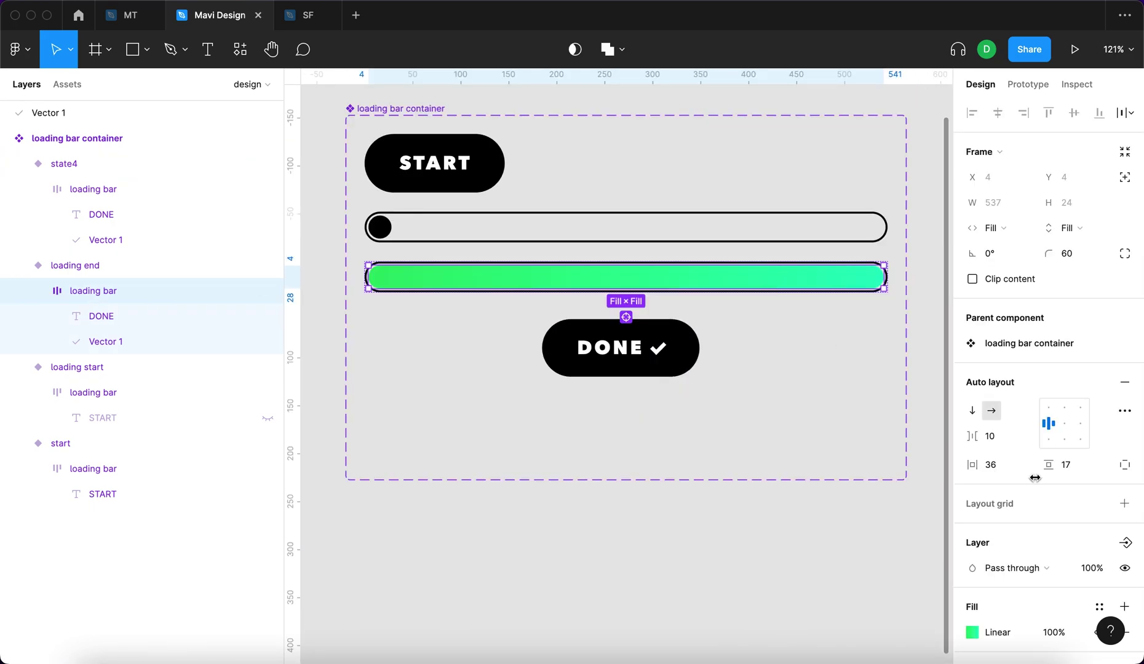
{"action": "scroll", "coordinate": [1040, 492], "scroll_direction": "down", "scroll_amount": 3}
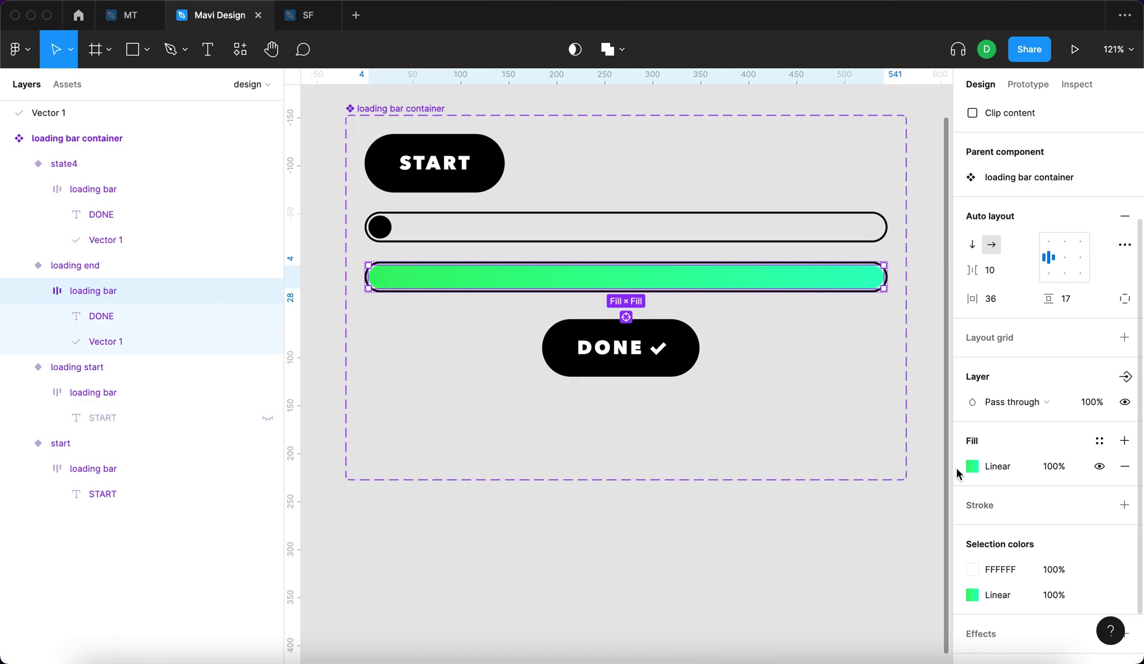
{"action": "left_click", "coordinate": [958, 471]}
{"action": "left_click", "coordinate": [1124, 442]}
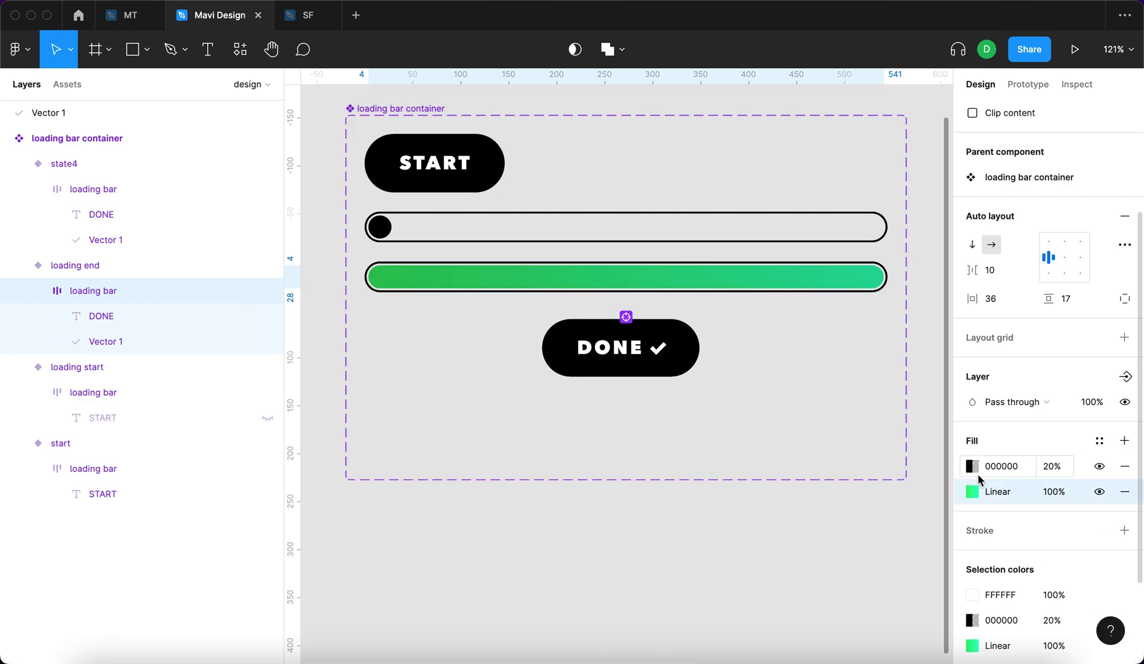
{"action": "left_click_drag", "start_coordinate": [981, 479], "coordinate": [1012, 496]}
{"action": "left_click", "coordinate": [1017, 496]}
{"action": "left_click", "coordinate": [1052, 493]}
{"action": "type", "text": "100"}
{"action": "key", "text": "Return"}
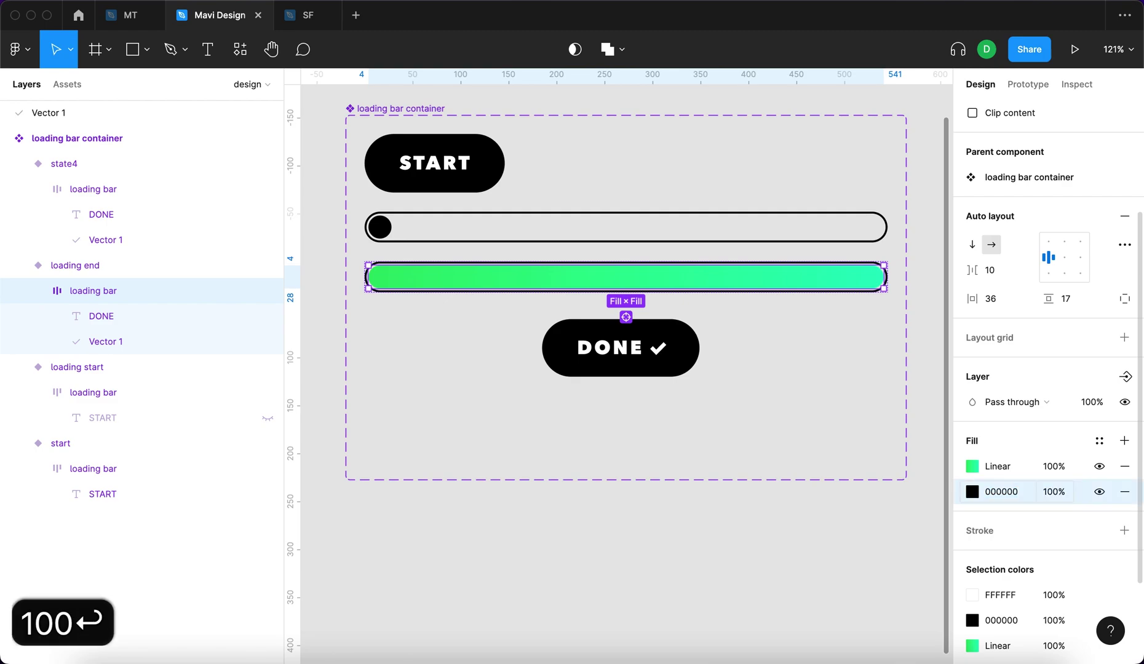
{"action": "left_click", "coordinate": [868, 409]}
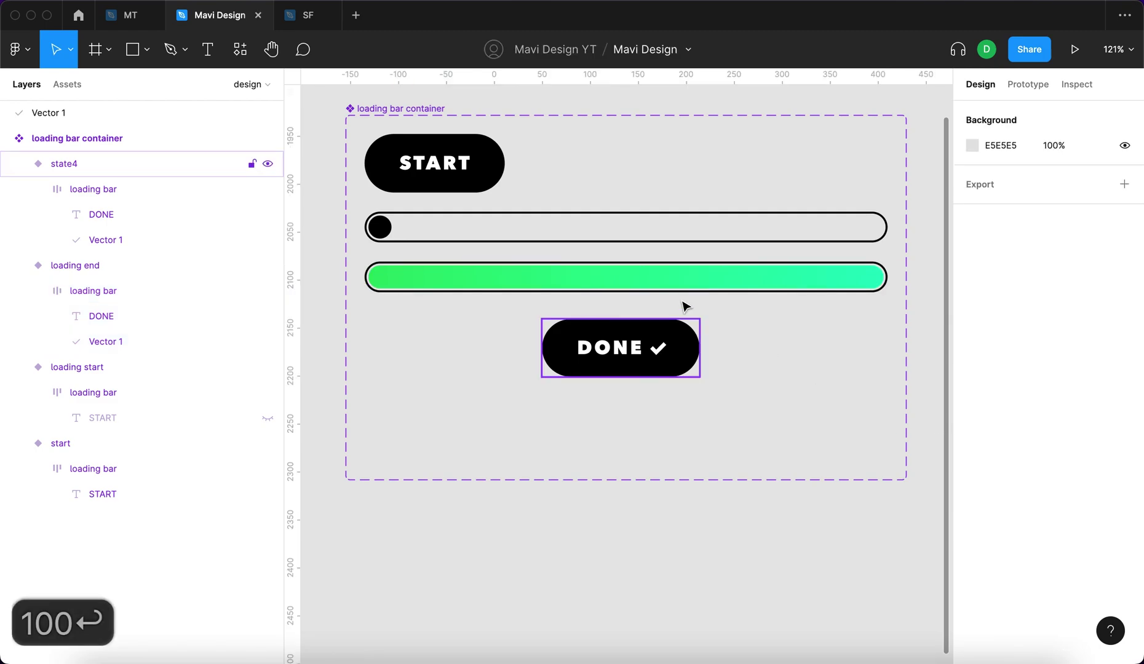
Step: Copy the linear gradient fill from the loading end bar onto the inner bar of the loading start variant
{"action": "left_click", "coordinate": [683, 280]}
{"action": "left_click", "coordinate": [682, 280]}
{"action": "scroll", "coordinate": [800, 461], "scroll_direction": "down", "scroll_amount": 1}
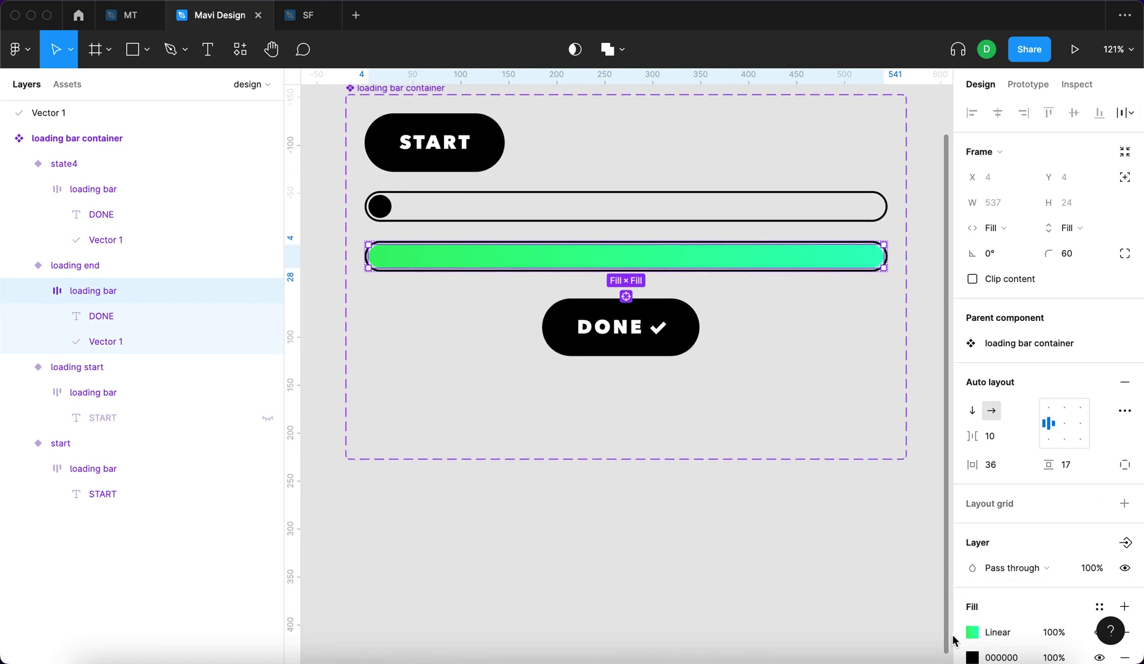
{"action": "scroll", "coordinate": [1008, 546], "scroll_direction": "down", "scroll_amount": 5}
{"action": "key", "text": "super+c"}
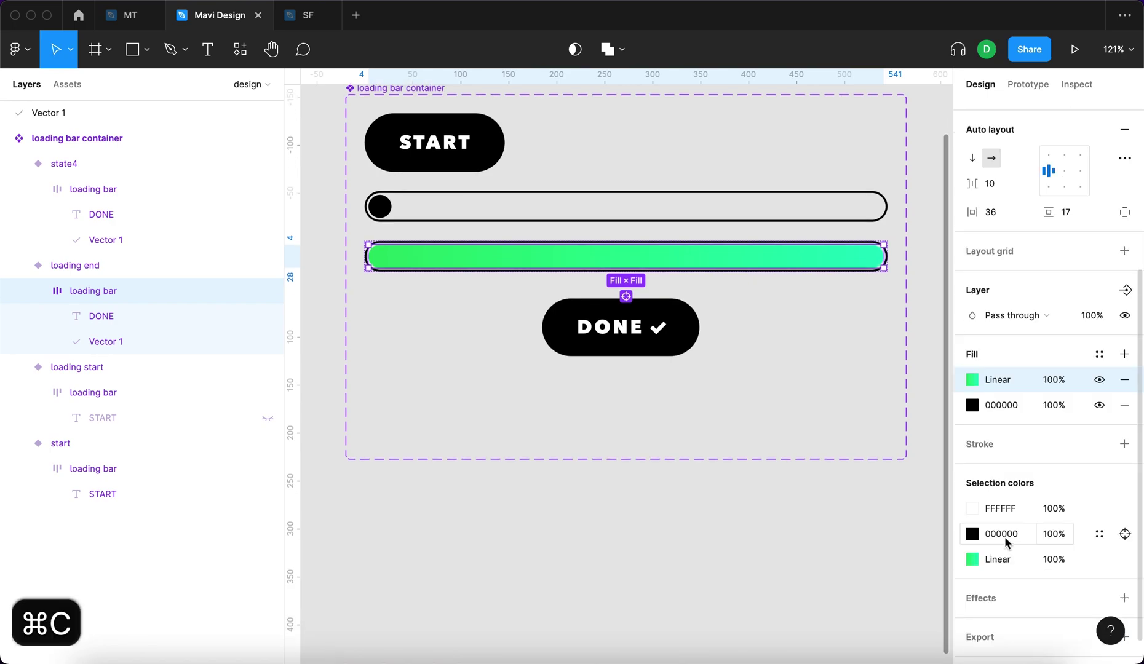
{"action": "left_click", "coordinate": [386, 214]}
{"action": "key", "text": "super+v"}
{"action": "scroll", "coordinate": [702, 342], "scroll_direction": "up", "scroll_amount": 5}
{"action": "left_click", "coordinate": [673, 315]}
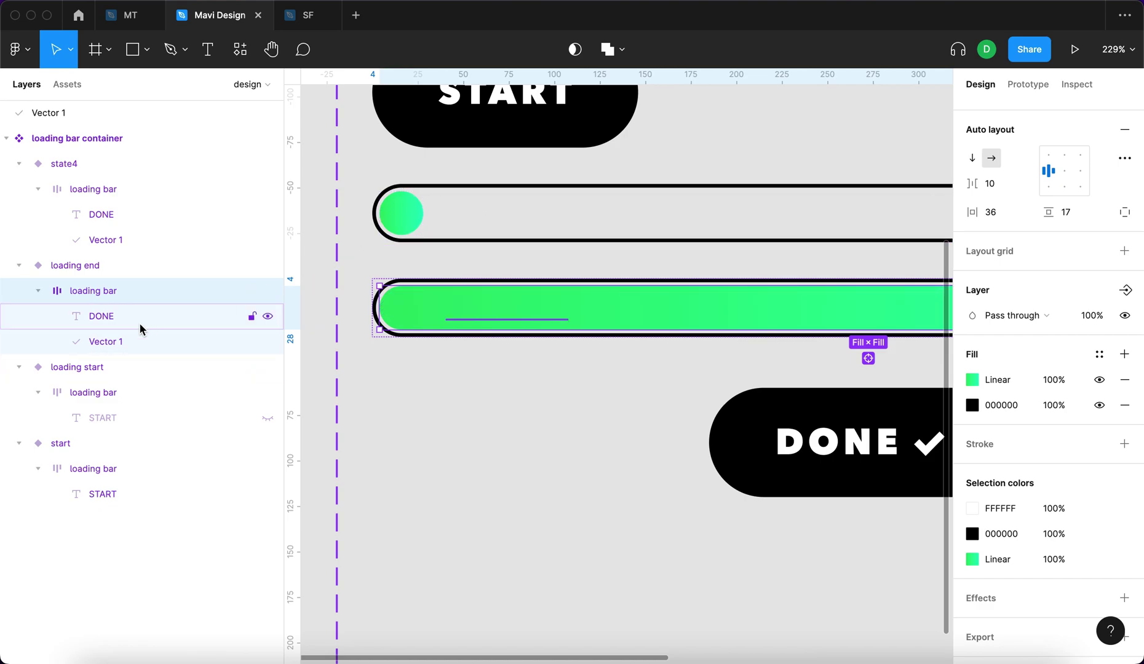
Step: Set the gradient fill's opacity on the loading start variant's inner loading bar to 0%
{"action": "left_click", "coordinate": [99, 190]}
{"action": "left_click", "coordinate": [98, 393]}
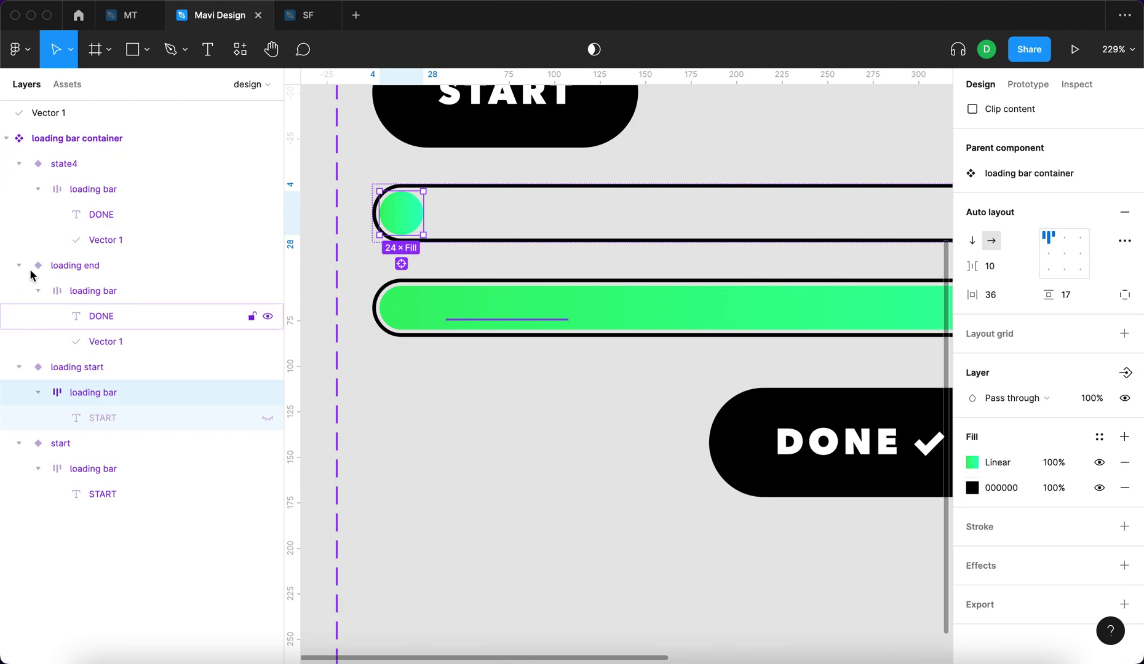
{"action": "left_click", "coordinate": [569, 297]}
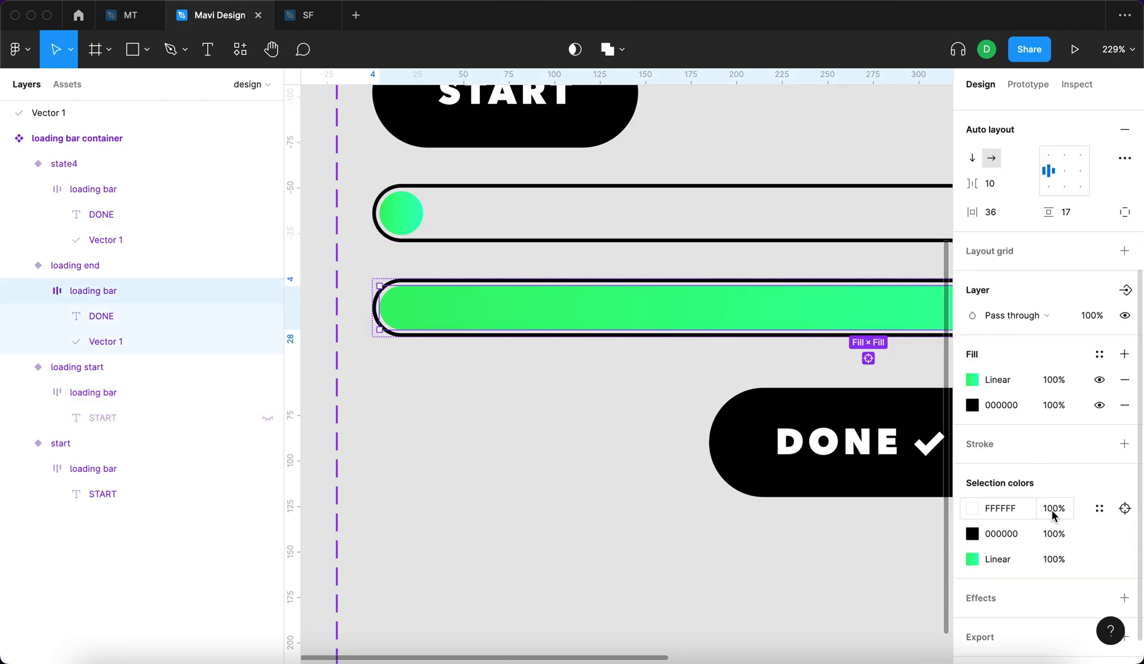
{"action": "left_click", "coordinate": [122, 173]}
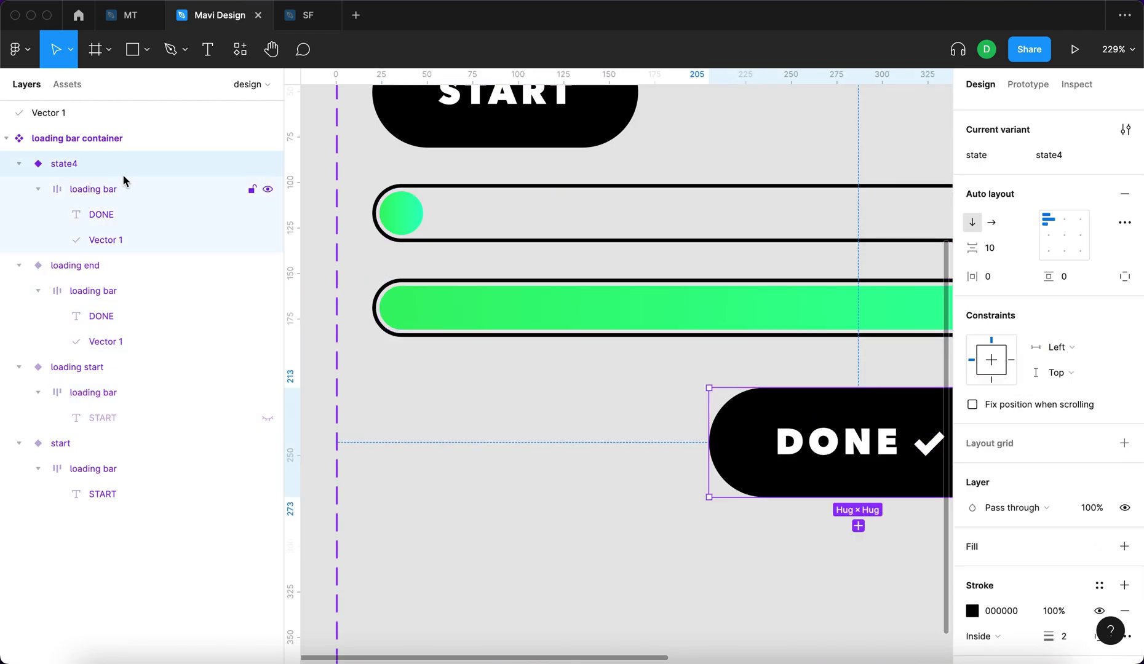
{"action": "left_click", "coordinate": [107, 390]}
{"action": "left_click", "coordinate": [1056, 465]}
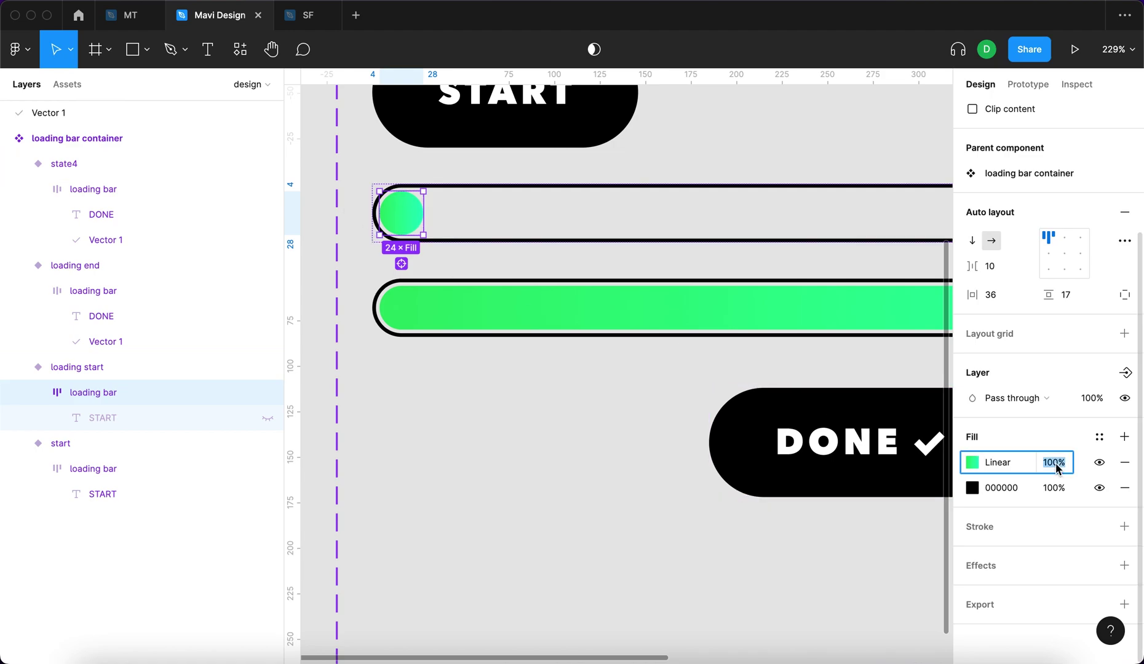
{"action": "type", "text": "0"}
{"action": "key", "text": "Return"}
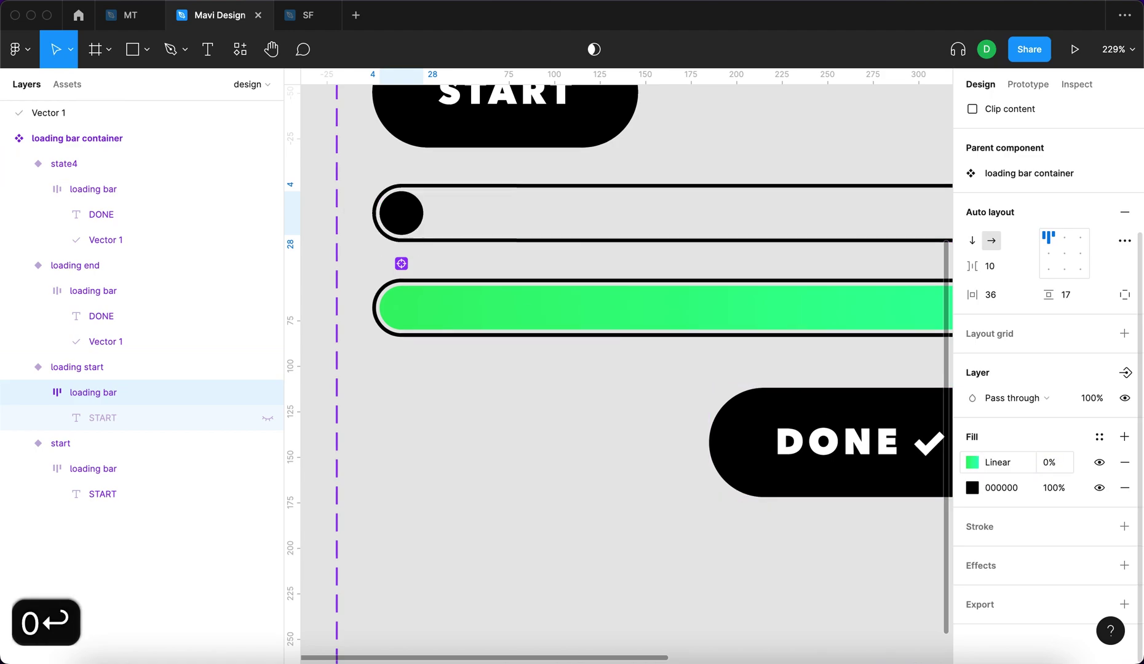
{"action": "left_click", "coordinate": [663, 454]}
Step: Copy the linear gradient fill of the loading end variant's inner bar
{"action": "scroll", "coordinate": [663, 453], "scroll_direction": "down", "scroll_amount": 5}
{"action": "scroll", "coordinate": [663, 453], "scroll_direction": "right", "scroll_amount": 5}
{"action": "scroll", "coordinate": [663, 453], "scroll_direction": "down", "scroll_amount": 1}
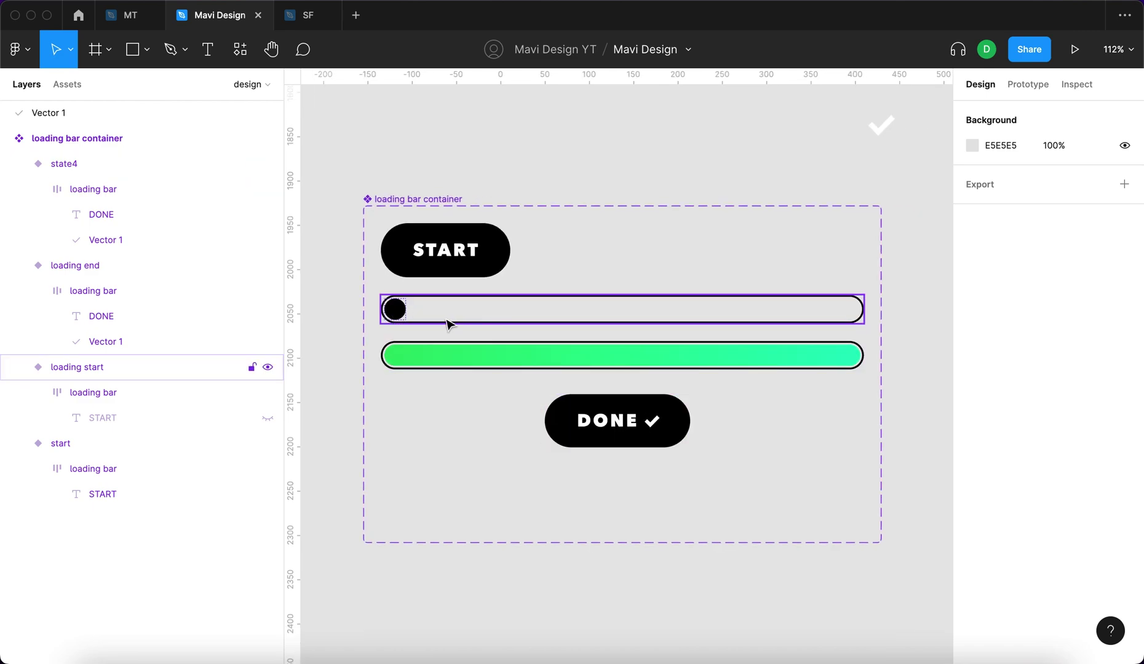
{"action": "left_click", "coordinate": [397, 314]}
{"action": "left_click", "coordinate": [805, 514]}
{"action": "left_click", "coordinate": [617, 420]}
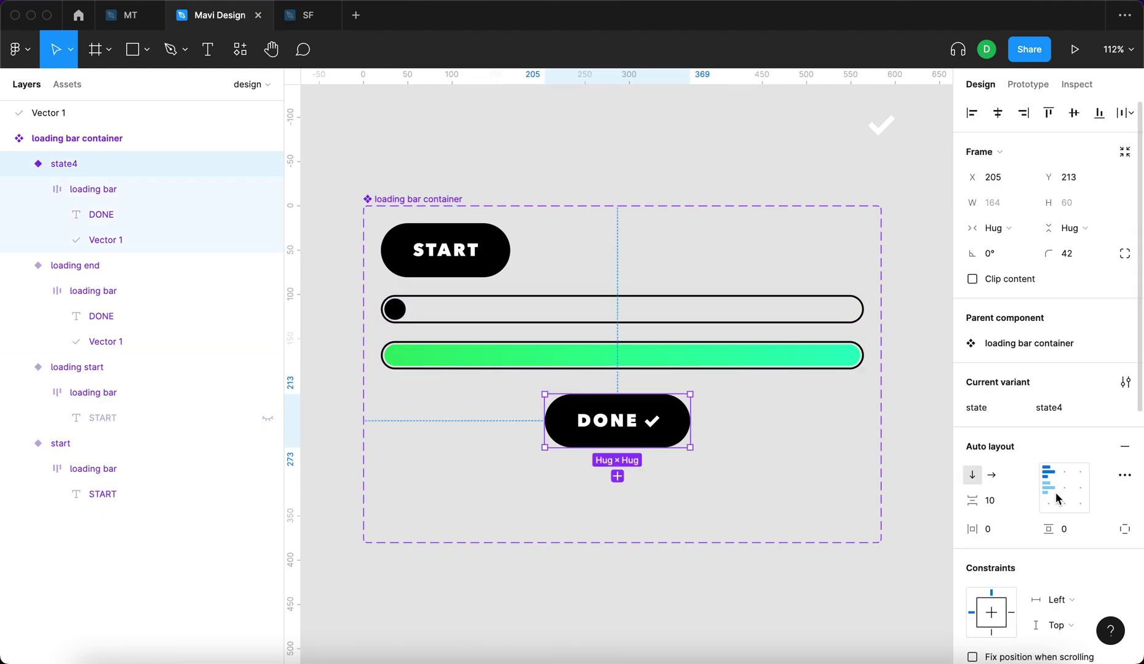
{"action": "scroll", "coordinate": [1057, 499], "scroll_direction": "down", "scroll_amount": 3}
{"action": "left_click", "coordinate": [707, 356]}
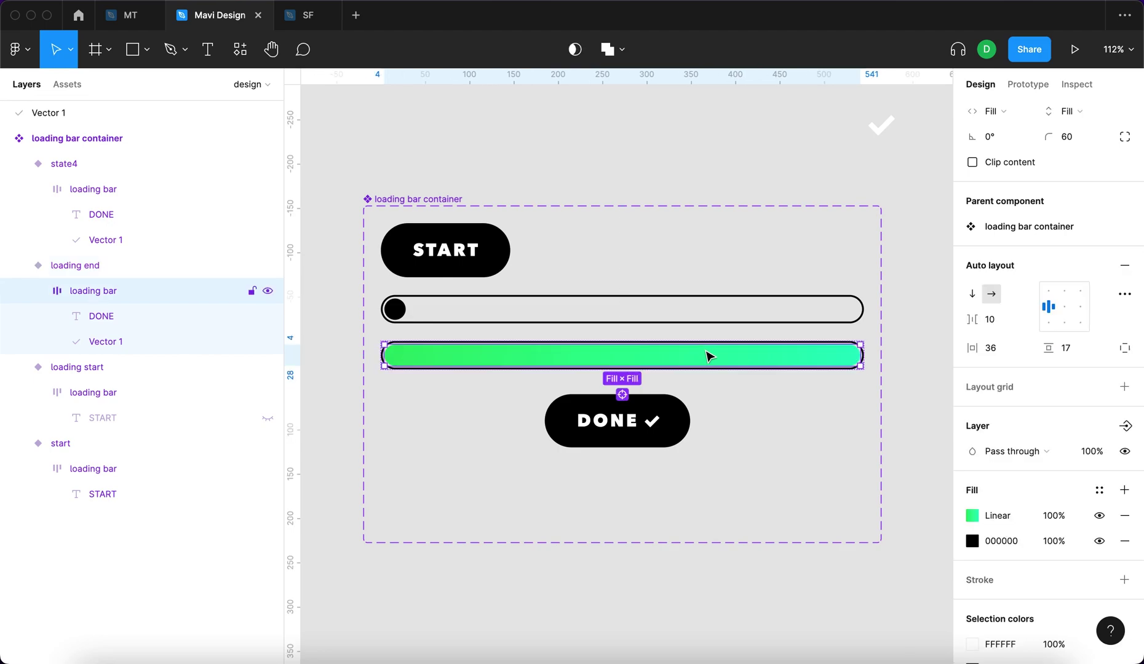
{"action": "key", "text": "super+c"}
{"action": "left_click", "coordinate": [623, 435]}
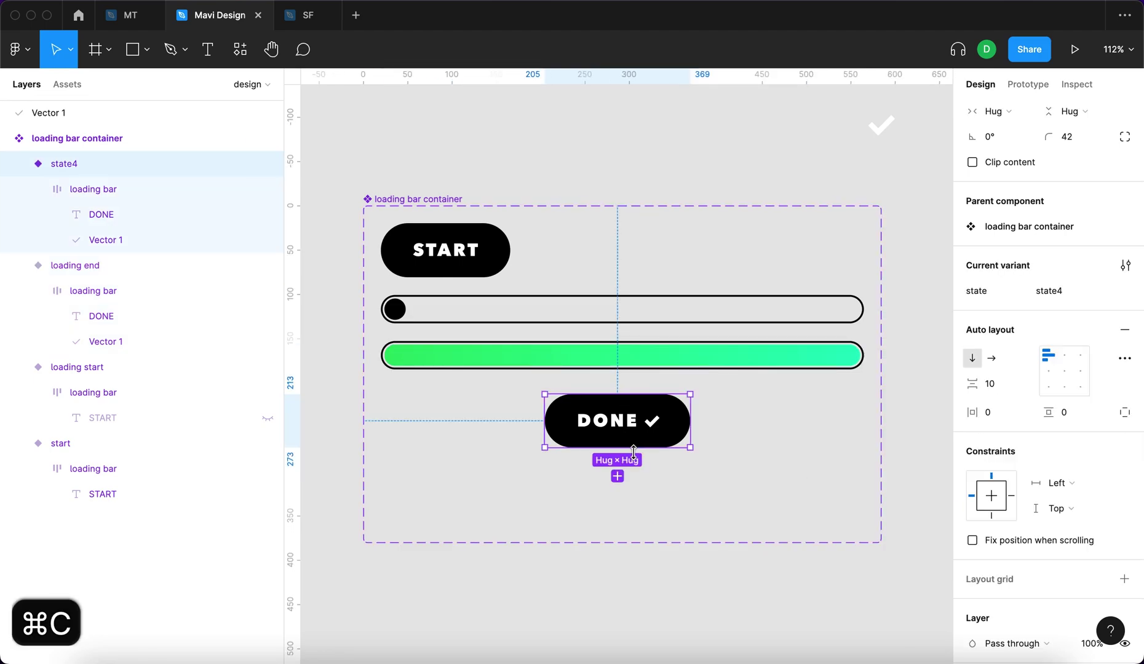
{"action": "scroll", "coordinate": [636, 457], "scroll_direction": "up", "scroll_amount": 5}
{"action": "key", "text": "super+v"}
{"action": "left_click", "coordinate": [661, 446]}
{"action": "key", "text": "super+z"}
Step: Paste the copied gradient fill onto the inner loading bar of the state4 variant
{"action": "left_click", "coordinate": [99, 185]}
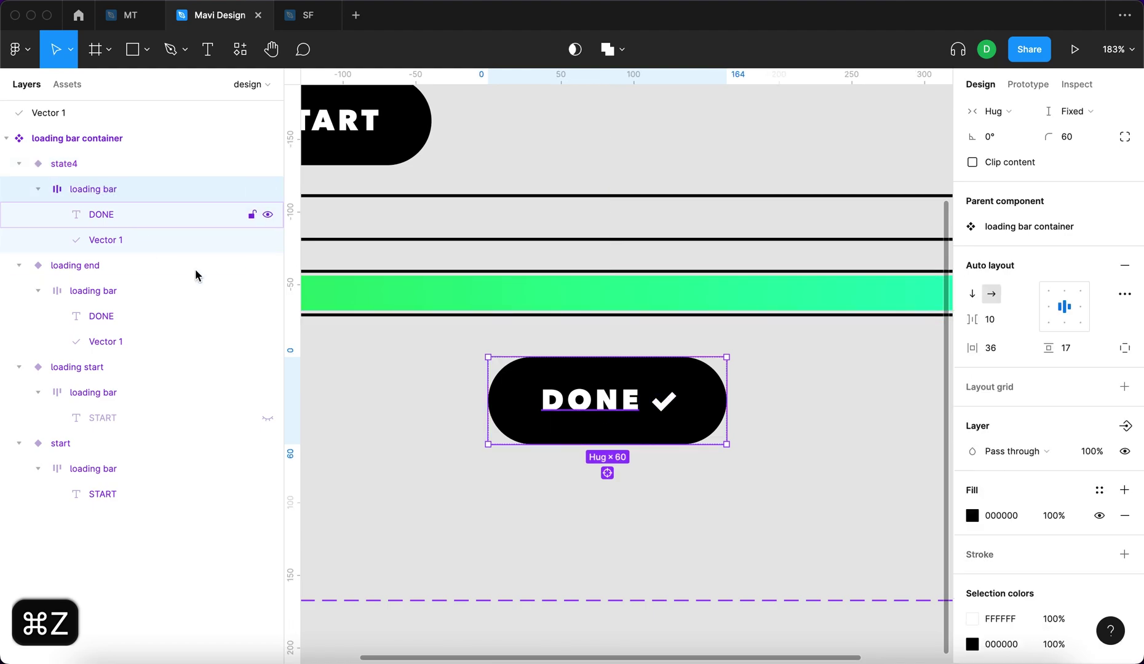
{"action": "key", "text": "super+v"}
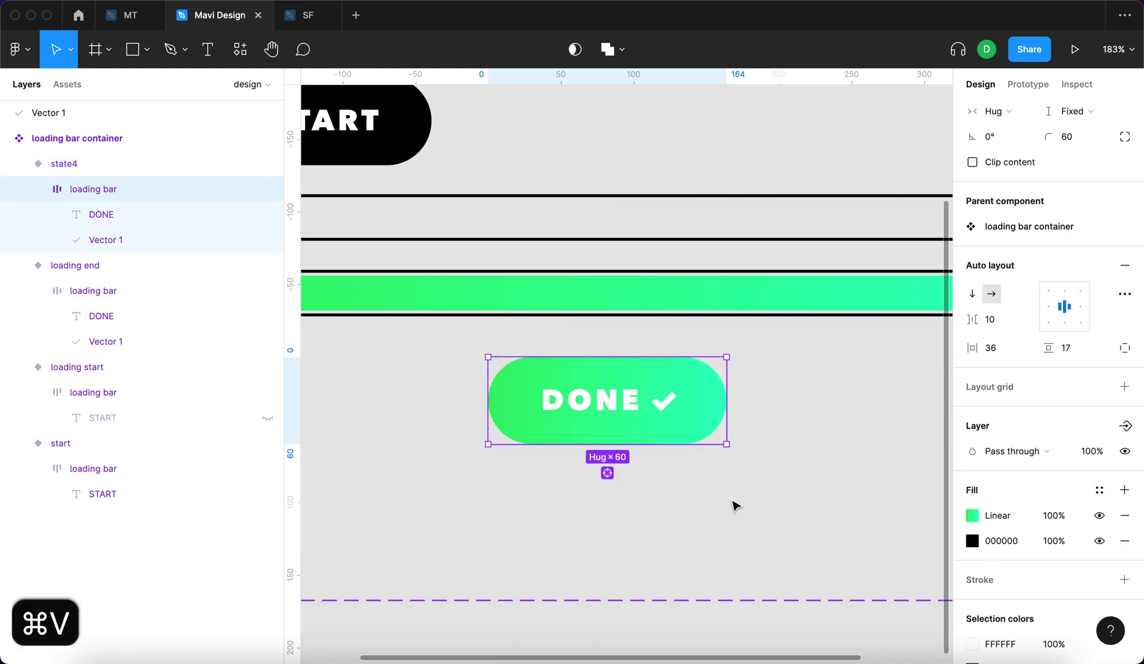
{"action": "left_click", "coordinate": [749, 525]}
Step: Recolor the DONE text and check mark in the loading end variant from white to black
{"action": "scroll", "coordinate": [754, 530], "scroll_direction": "down", "scroll_amount": 5}
{"action": "left_click", "coordinate": [699, 422]}
{"action": "scroll", "coordinate": [544, 417], "scroll_direction": "up", "scroll_amount": 4}
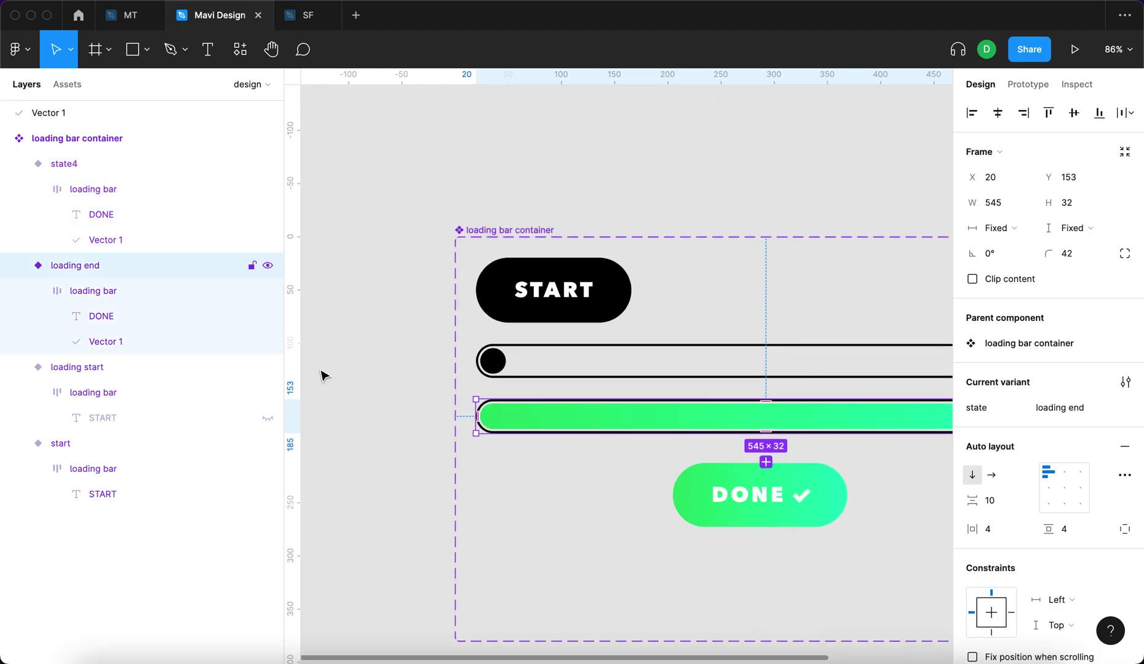
{"action": "left_click", "coordinate": [114, 315]}
{"action": "left_click", "coordinate": [152, 344], "text": "shift"}
{"action": "scroll", "coordinate": [1051, 536], "scroll_direction": "down", "scroll_amount": 5}
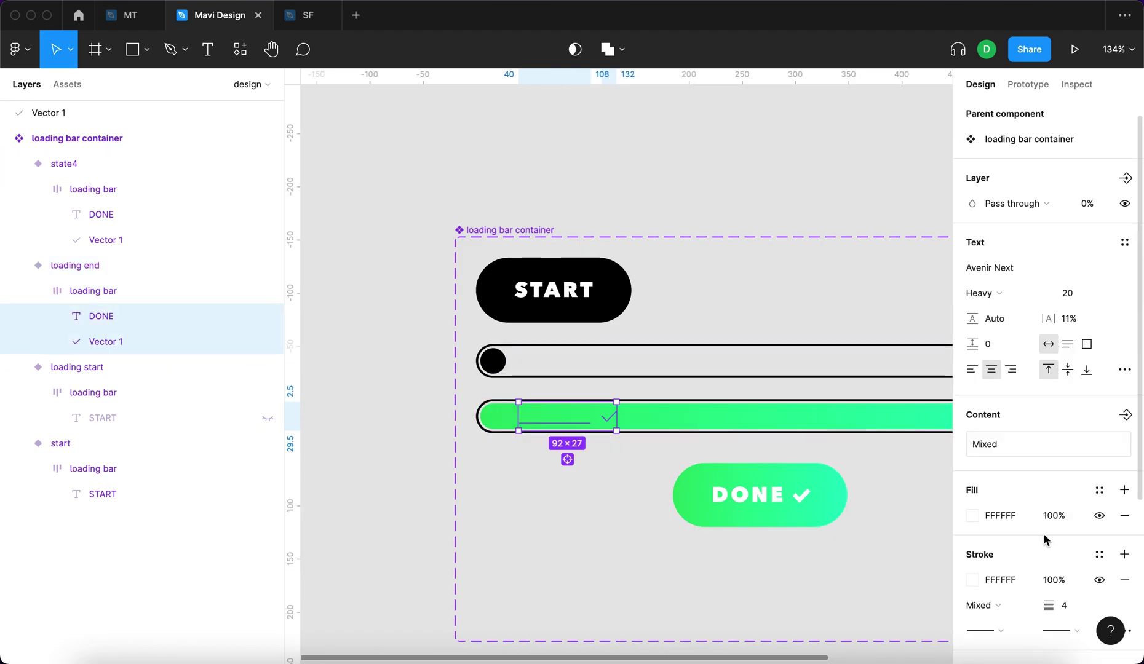
{"action": "left_click", "coordinate": [974, 416]}
{"action": "left_click_drag", "start_coordinate": [884, 427], "coordinate": [692, 483]}
{"action": "left_click", "coordinate": [937, 250]}
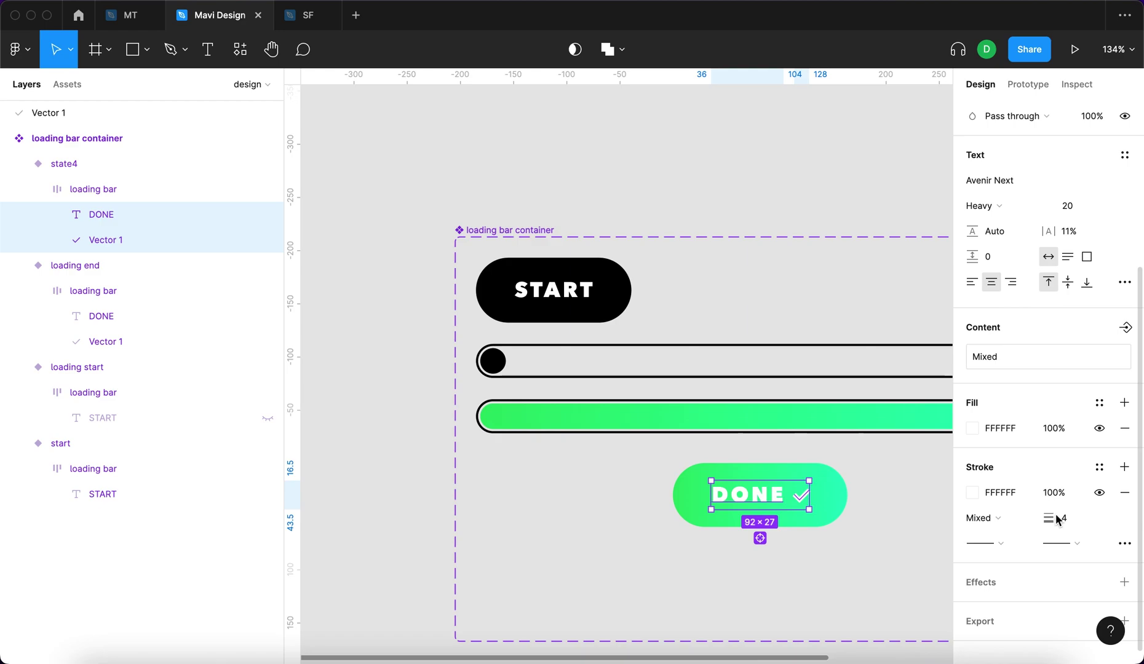
Step: Set the stroke and fill of the DONE text and check mark in the state4 variant to 000000
{"action": "left_click", "coordinate": [972, 493]}
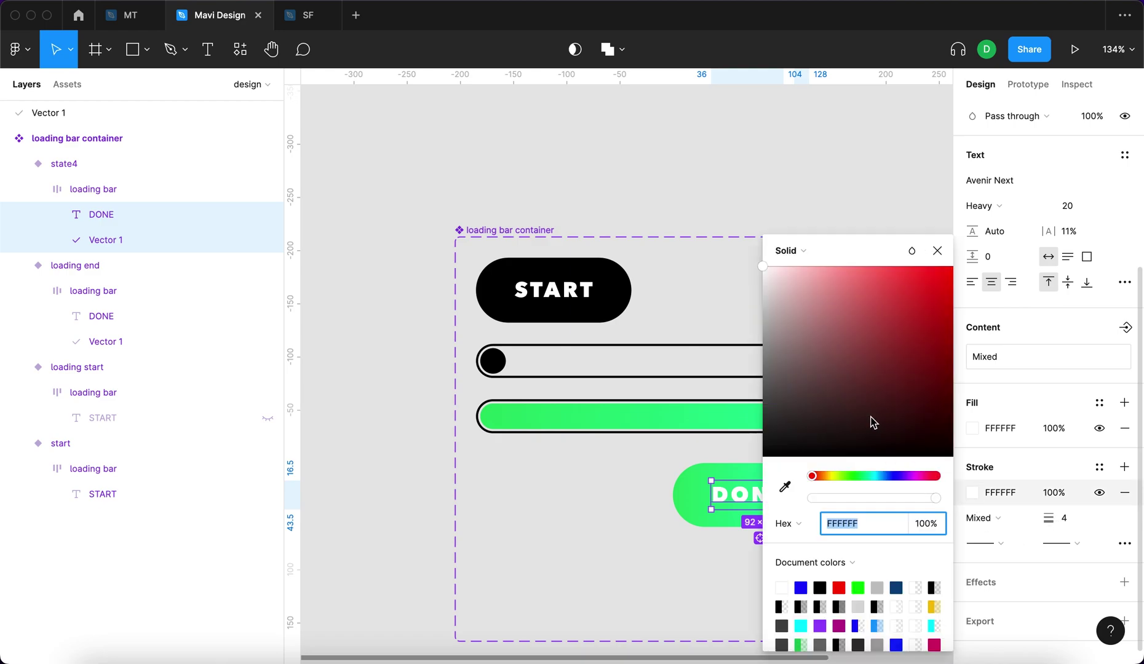
{"action": "scroll", "coordinate": [817, 388], "scroll_direction": "right", "scroll_amount": 2}
{"action": "left_click_drag", "start_coordinate": [800, 351], "coordinate": [747, 471]}
{"action": "left_click", "coordinate": [972, 429]}
{"action": "left_click_drag", "start_coordinate": [814, 319], "coordinate": [748, 470]}
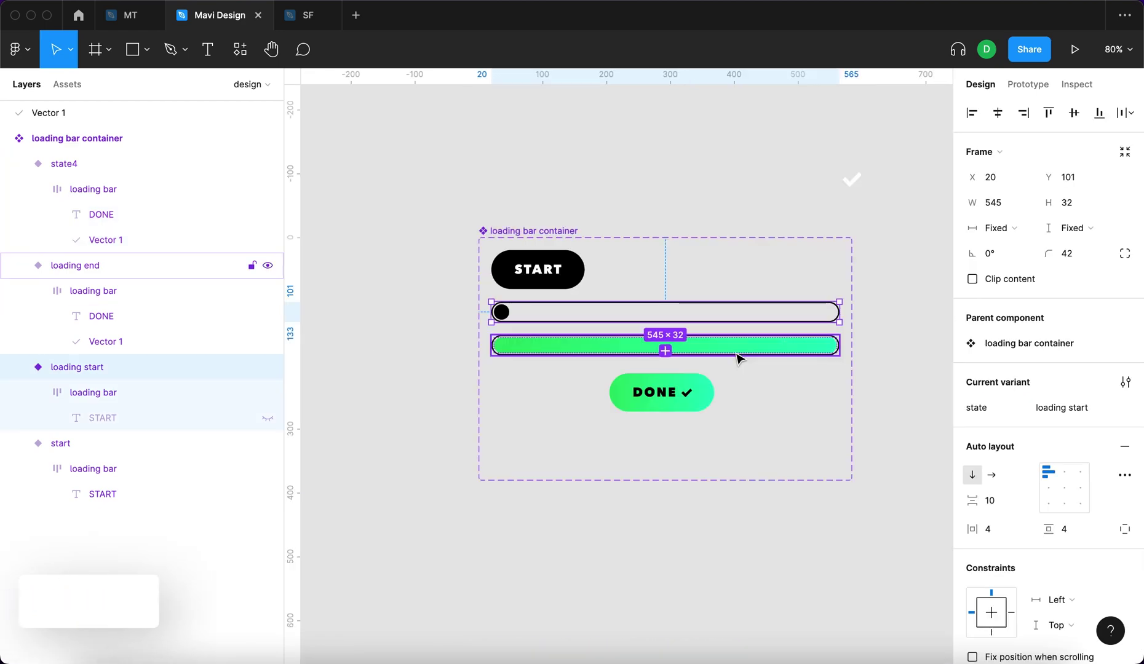
Step: Set the 000000 stroke opacity of the loading start and loading end variants' outer bars to 20%
{"action": "left_click", "coordinate": [733, 348], "text": "shift"}
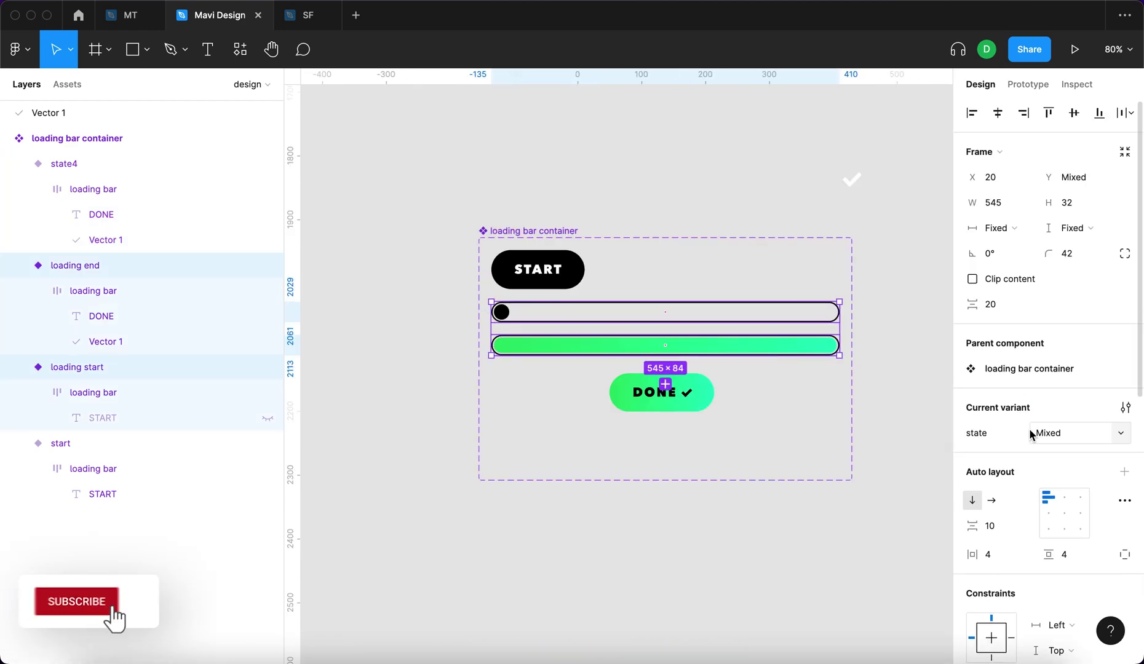
{"action": "scroll", "coordinate": [1029, 430], "scroll_direction": "down", "scroll_amount": 1}
{"action": "scroll", "coordinate": [1030, 428], "scroll_direction": "down", "scroll_amount": 5}
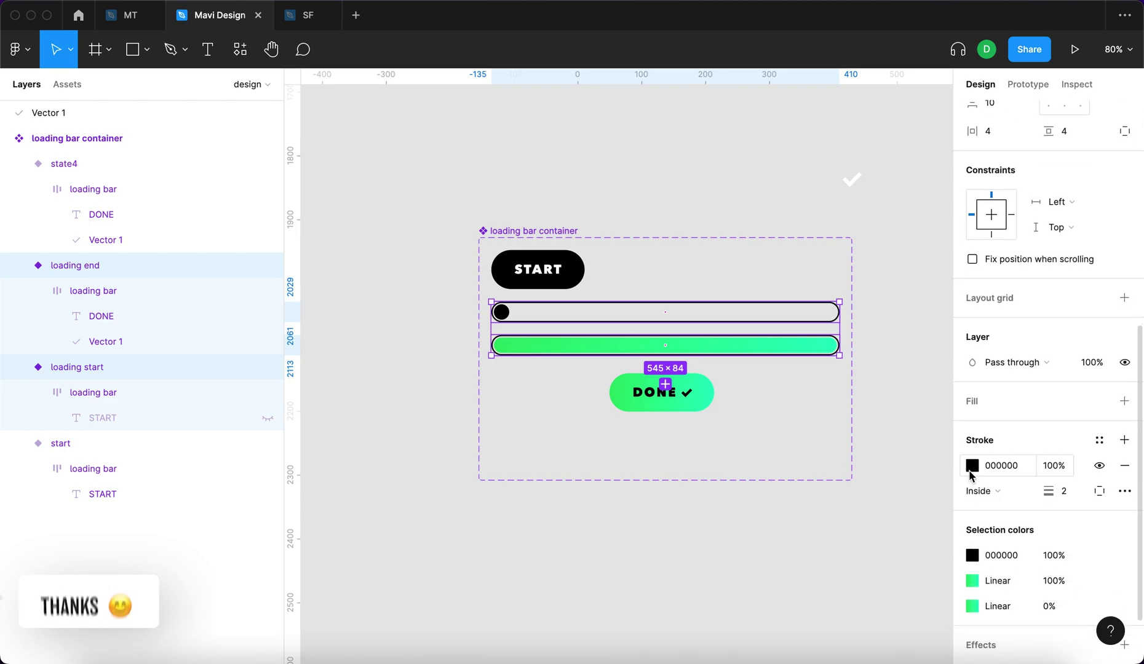
{"action": "left_click", "coordinate": [973, 466]}
{"action": "left_click", "coordinate": [1053, 466]}
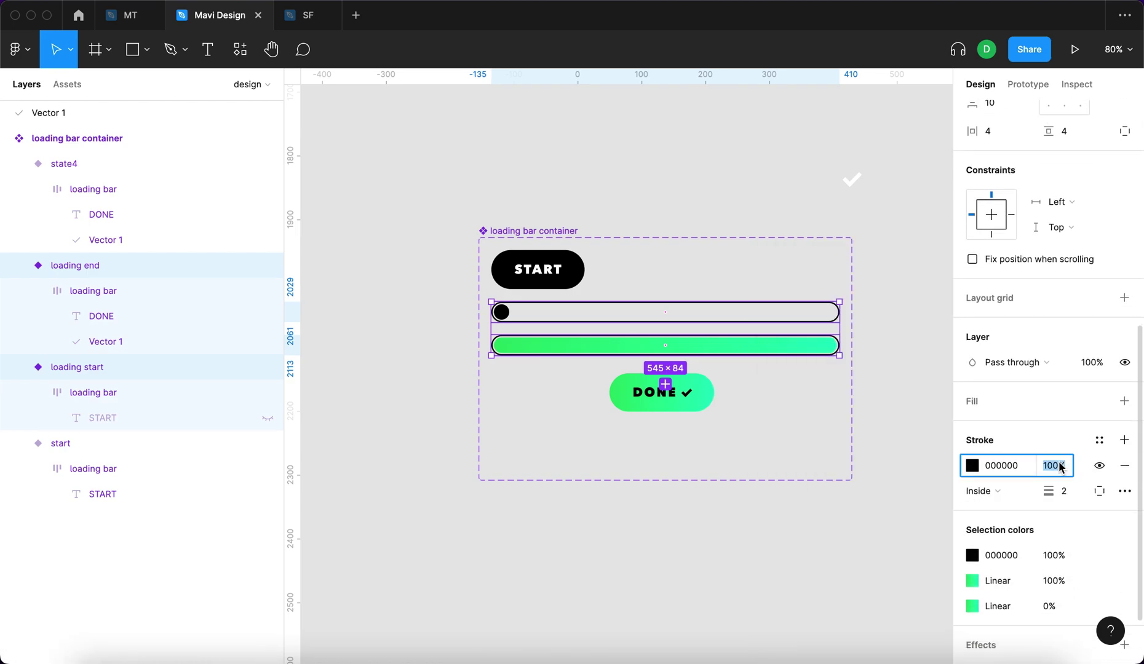
{"action": "scroll", "coordinate": [818, 349], "scroll_direction": "up", "scroll_amount": 1}
{"action": "scroll", "coordinate": [818, 350], "scroll_direction": "up", "scroll_amount": 5}
{"action": "key", "text": "shift+Down"}
{"action": "key", "text": "shift+Down"}
{"action": "key", "text": "shift+Down"}
{"action": "key", "text": "shift+Down"}
{"action": "key", "text": "shift+Down"}
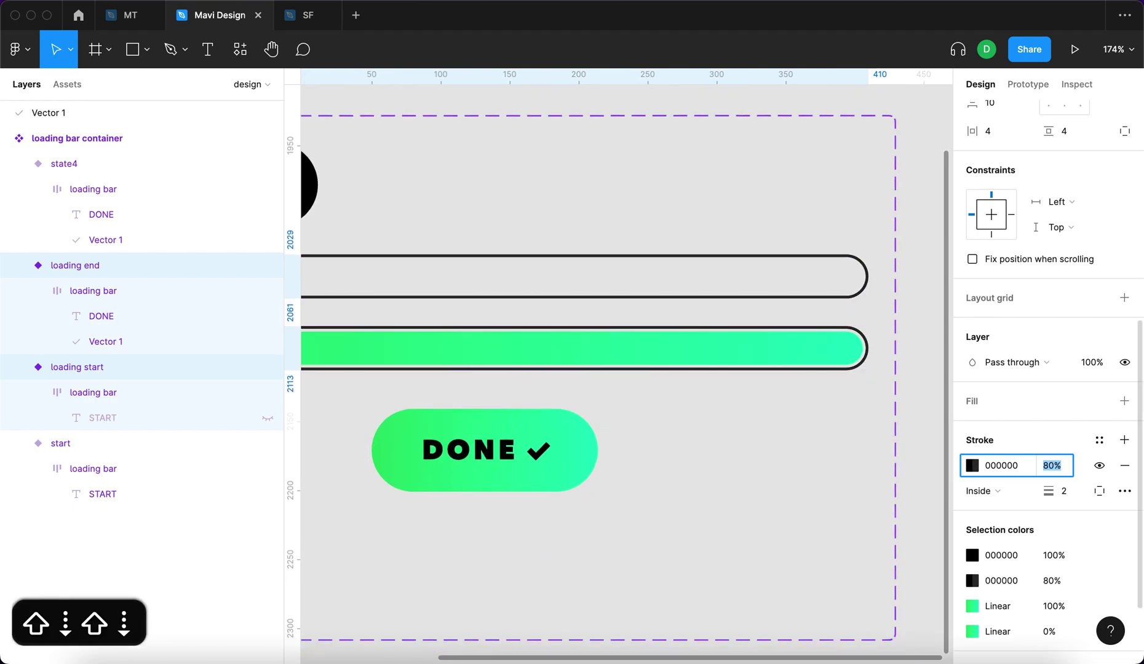
{"action": "key", "text": "shift+Down"}
{"action": "key", "text": "shift+Down"}
{"action": "key", "text": "shift+Down"}
{"action": "key", "text": "shift+Down"}
{"action": "scroll", "coordinate": [781, 443], "scroll_direction": "down", "scroll_amount": 5}
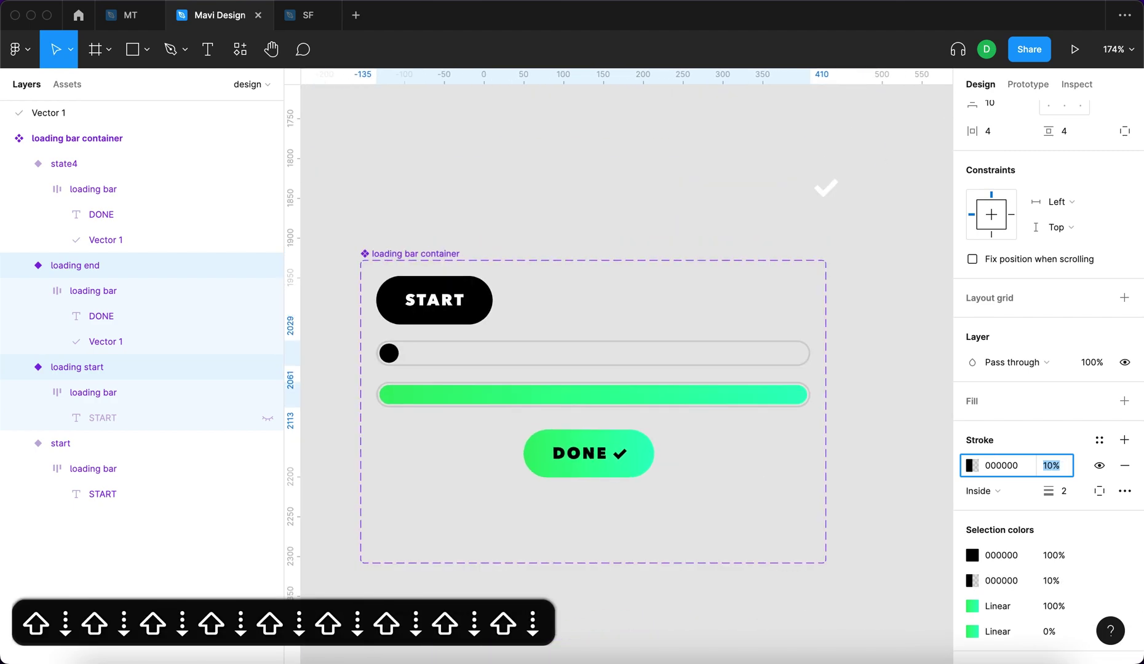
{"action": "scroll", "coordinate": [782, 443], "scroll_direction": "left", "scroll_amount": 1}
{"action": "key", "text": "shift+Up"}
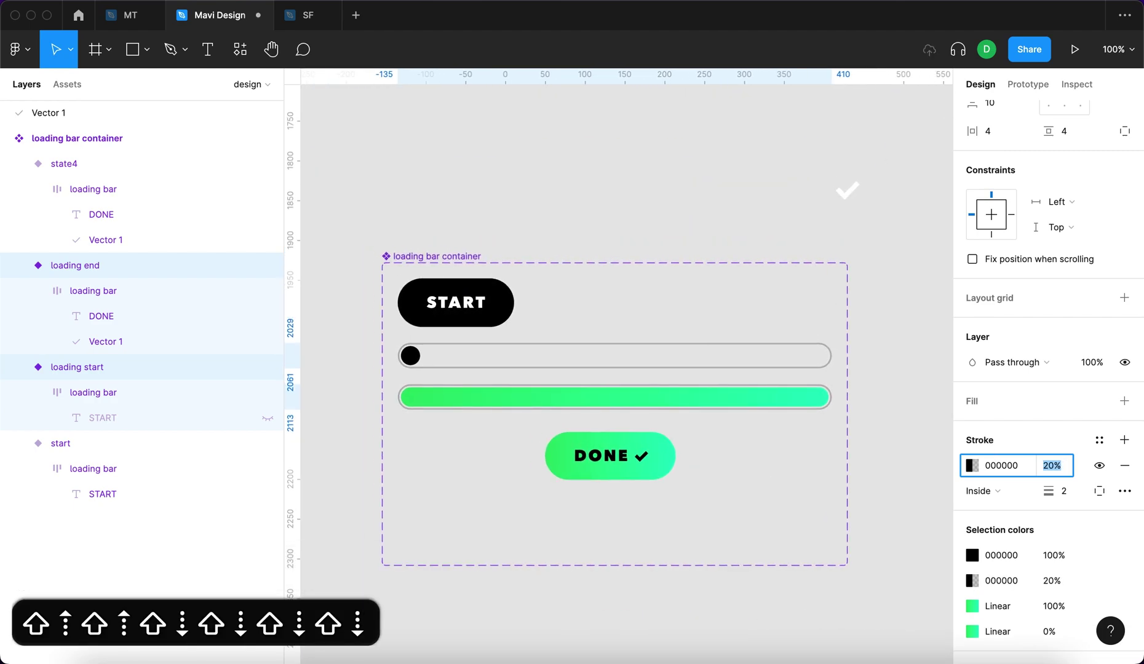
{"action": "key", "text": "shift+Up"}
{"action": "key", "text": "shift+Down"}
{"action": "key", "text": "Return"}
{"action": "left_click", "coordinate": [718, 488]}
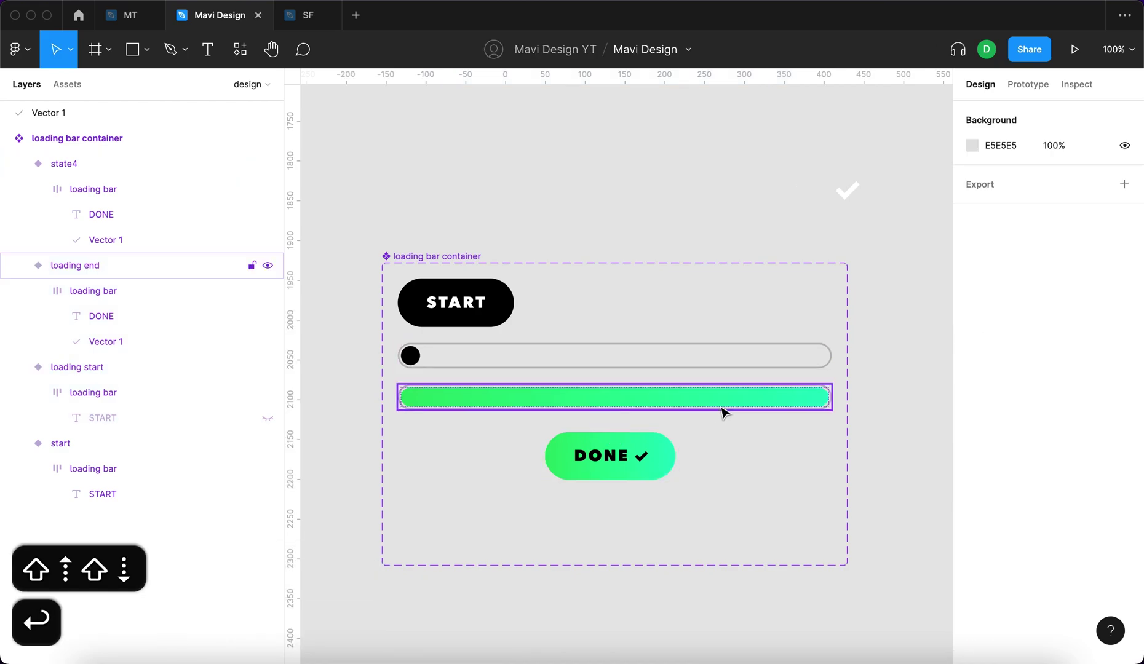
Step: Add a second stroke to the outer bar of the loading end variant
{"action": "left_click", "coordinate": [726, 407]}
{"action": "left_click", "coordinate": [769, 460]}
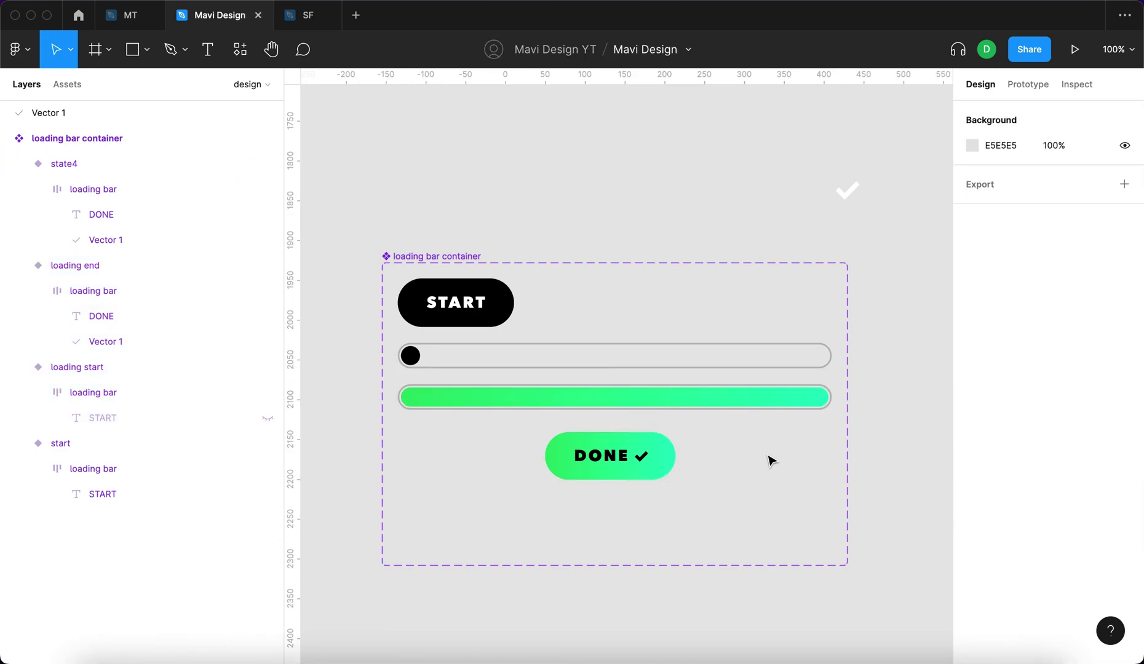
{"action": "left_click", "coordinate": [725, 364]}
{"action": "scroll", "coordinate": [1042, 465], "scroll_direction": "down", "scroll_amount": 5}
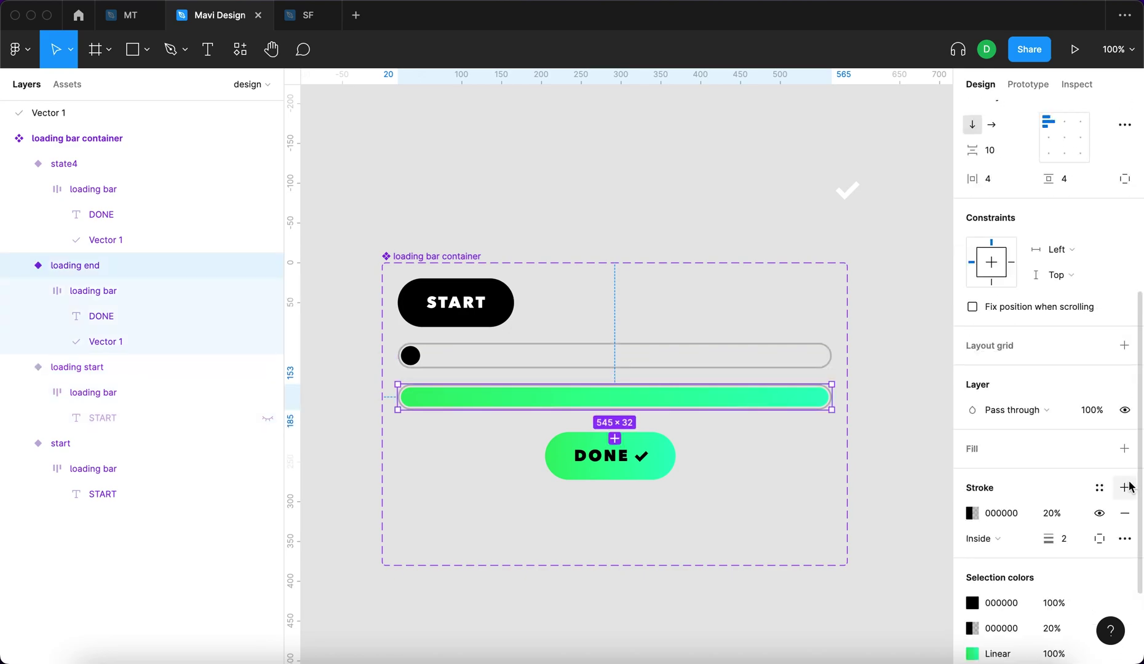
{"action": "left_click", "coordinate": [1125, 488]}
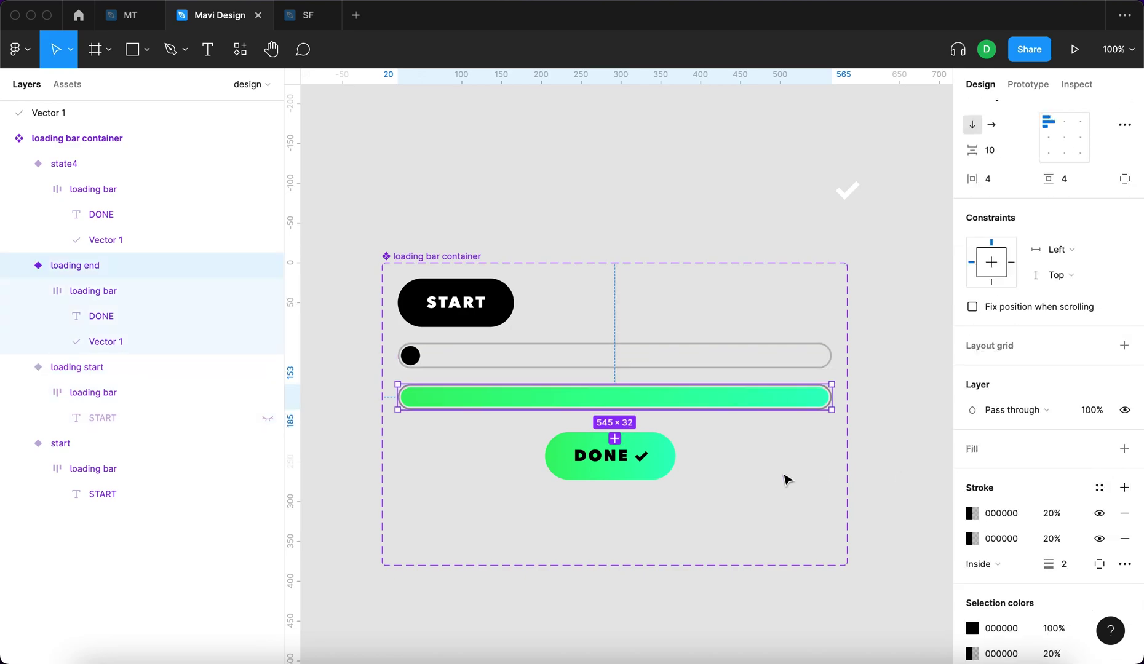
Step: Turn the loading end variant's upper stroke into a linear gradient at 100% opacity, from green to turquoise green sampled from the existing gradient
{"action": "scroll", "coordinate": [785, 478], "scroll_direction": "up", "scroll_amount": 3}
{"action": "left_click", "coordinate": [971, 513]}
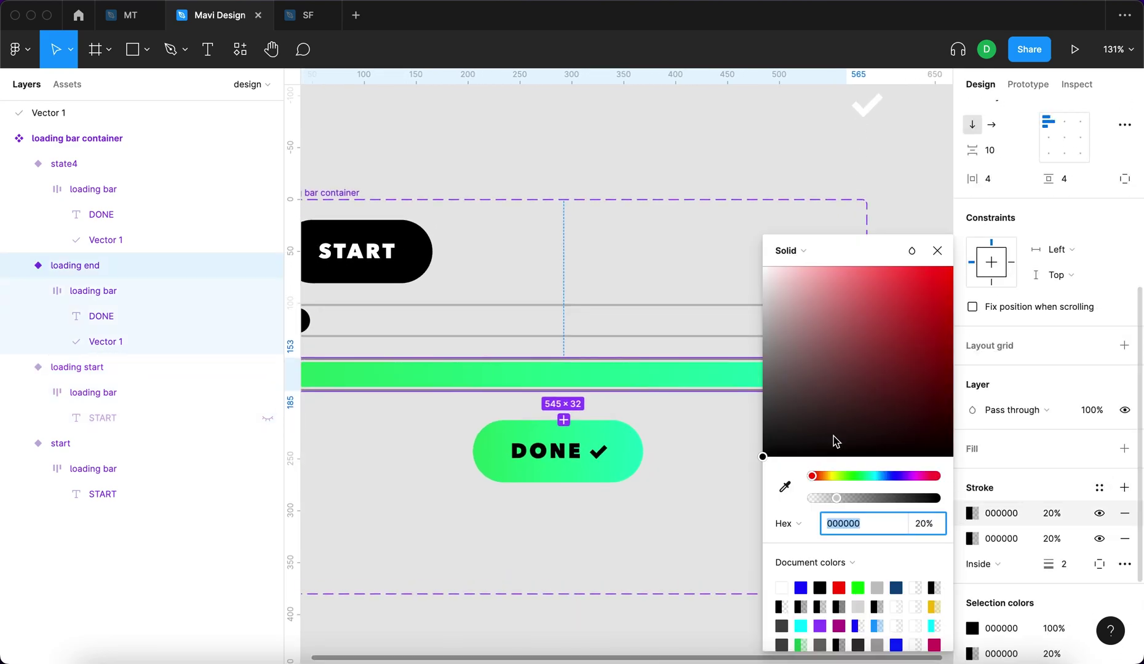
{"action": "left_click", "coordinate": [786, 486]}
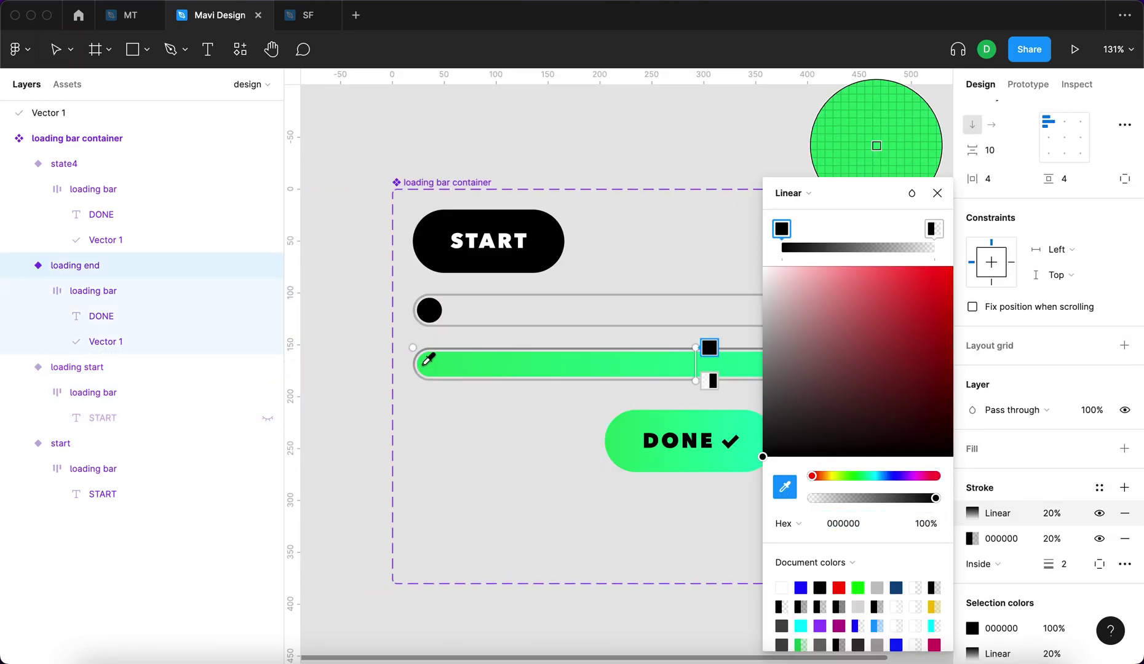
{"action": "left_click", "coordinate": [421, 366]}
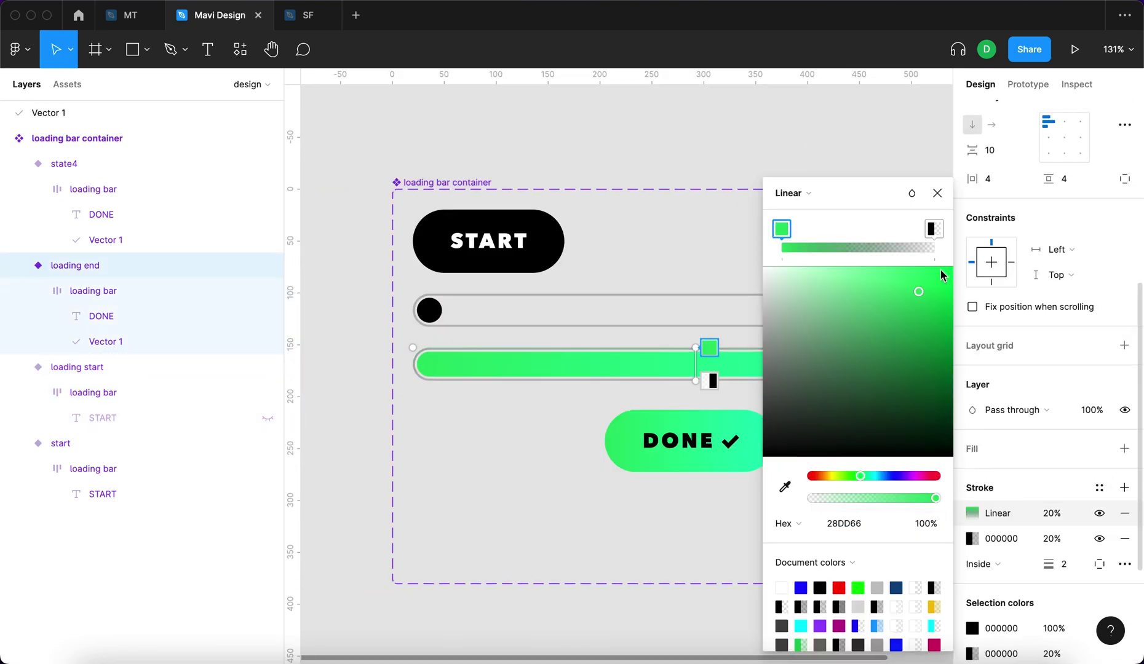
{"action": "left_click", "coordinate": [937, 235]}
{"action": "left_click", "coordinate": [784, 487]}
{"action": "scroll", "coordinate": [616, 414], "scroll_direction": "right", "scroll_amount": 5}
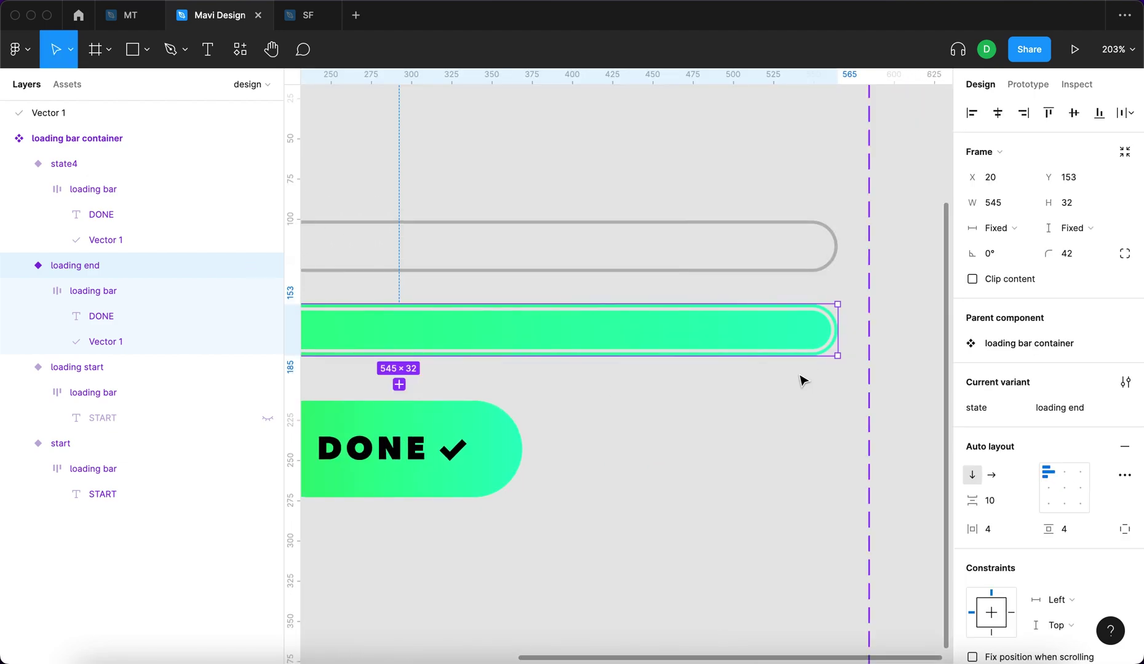
{"action": "scroll", "coordinate": [802, 381], "scroll_direction": "down", "scroll_amount": 5, "text": "ctrl"}
{"action": "left_click", "coordinate": [761, 439]}
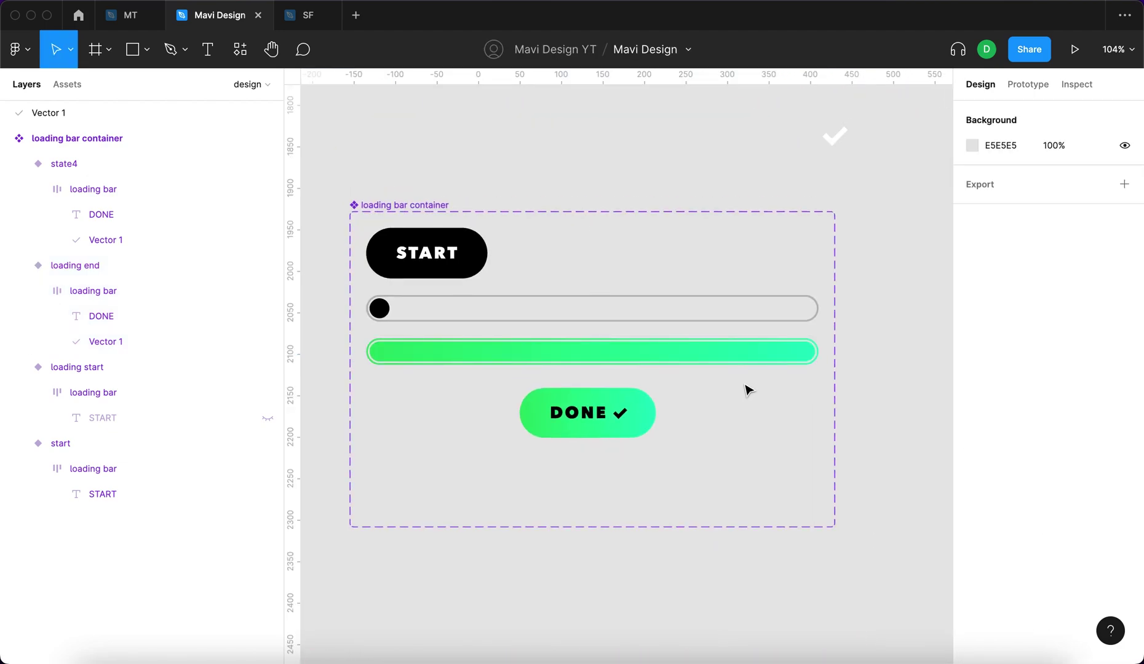
{"action": "scroll", "coordinate": [719, 429], "scroll_direction": "left", "scroll_amount": 2}
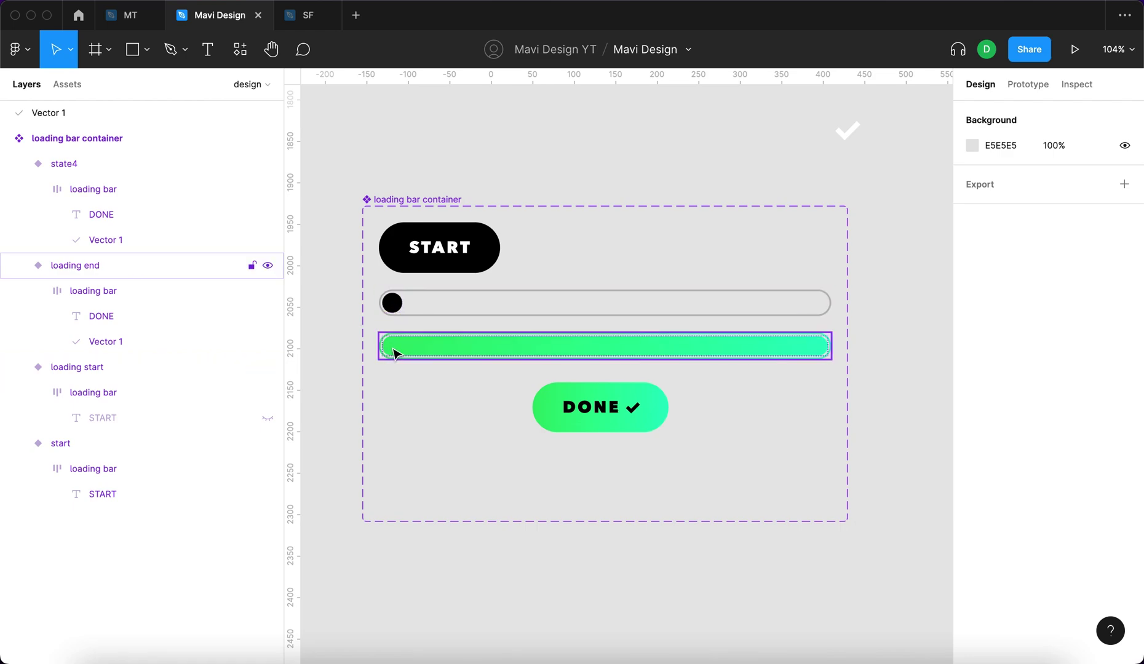
{"action": "left_click", "coordinate": [653, 347]}
{"action": "scroll", "coordinate": [1073, 460], "scroll_direction": "down", "scroll_amount": 3}
{"action": "key", "text": "super+z"}
{"action": "key", "text": "super+z"}
{"action": "key", "text": "super+z"}
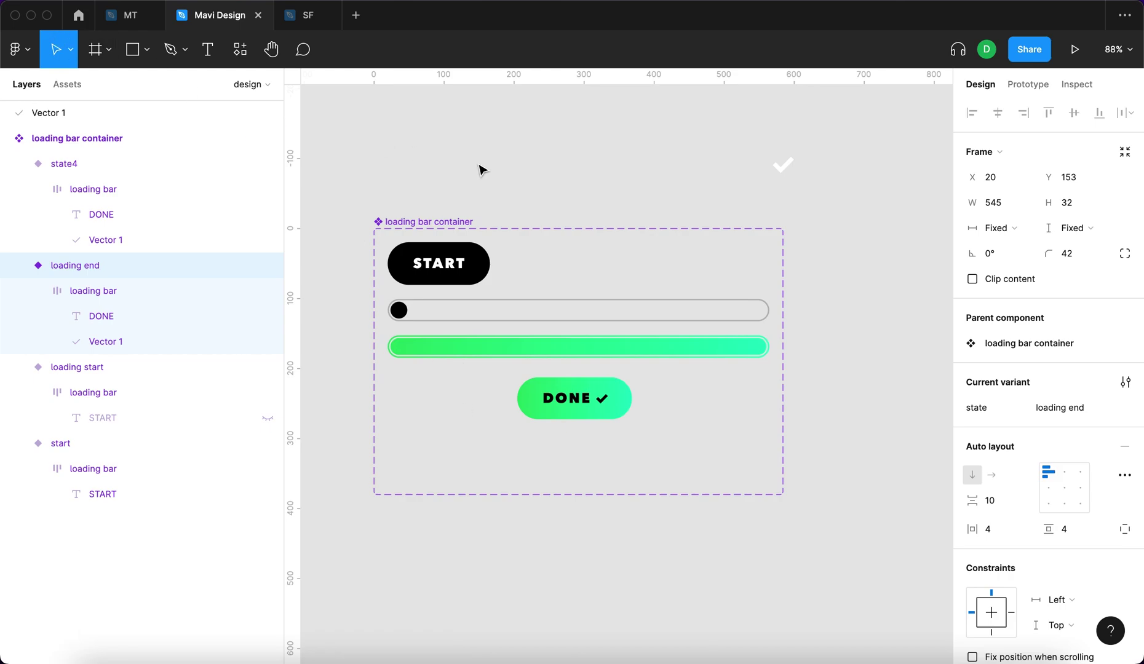
{"action": "key", "text": "Escape"}
Step: Copy the linear gradient stroke from the loading end variant onto the loading start variant
{"action": "left_click", "coordinate": [543, 319]}
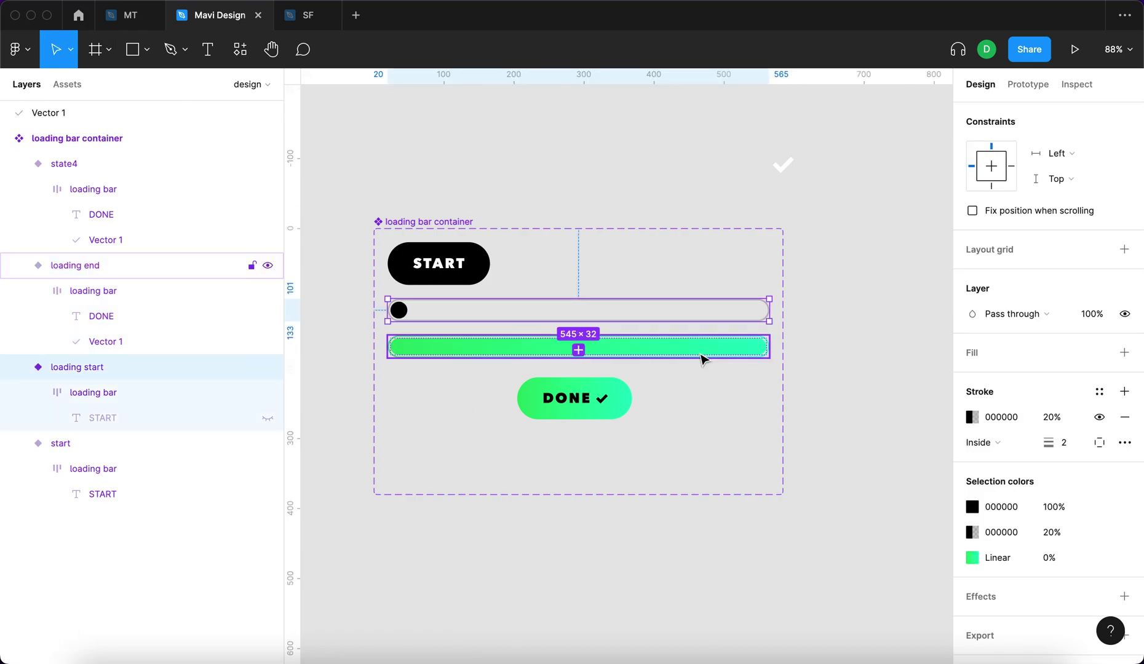
{"action": "left_click", "coordinate": [701, 355]}
{"action": "left_click", "coordinate": [959, 419]}
{"action": "key", "text": "super+c"}
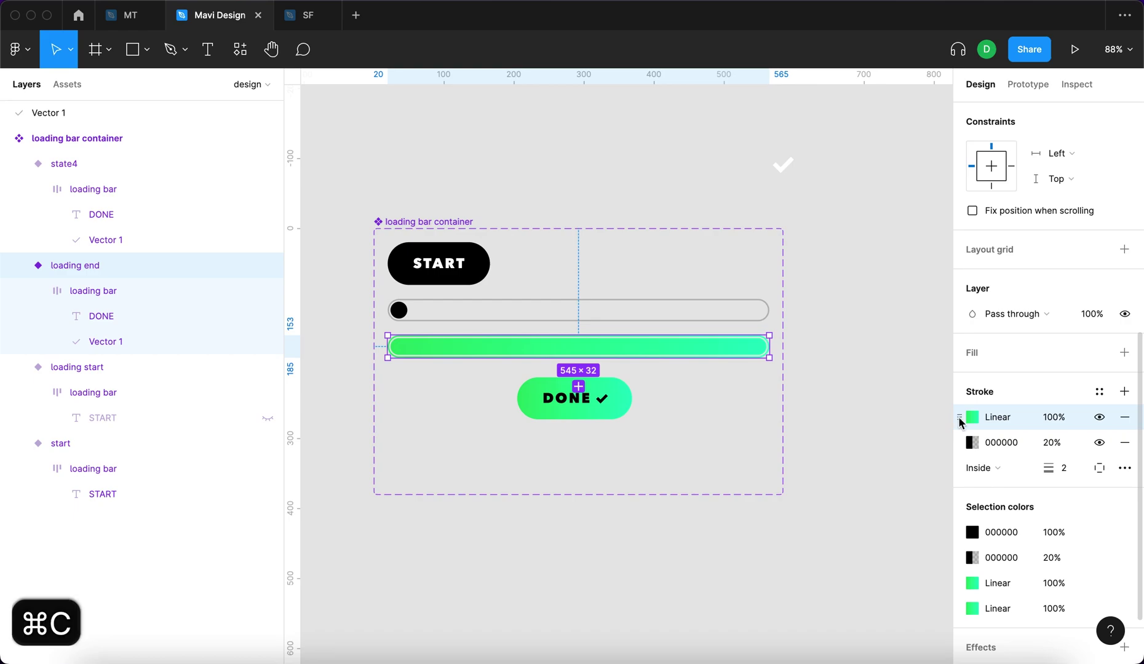
{"action": "left_click", "coordinate": [676, 301]}
{"action": "key", "text": "super+v"}
Step: Set the gradient stroke's opacity on the loading start variant to 0%
{"action": "left_click", "coordinate": [1054, 417]}
{"action": "type", "text": "0"}
{"action": "key", "text": "Return"}
{"action": "left_click", "coordinate": [638, 396]}
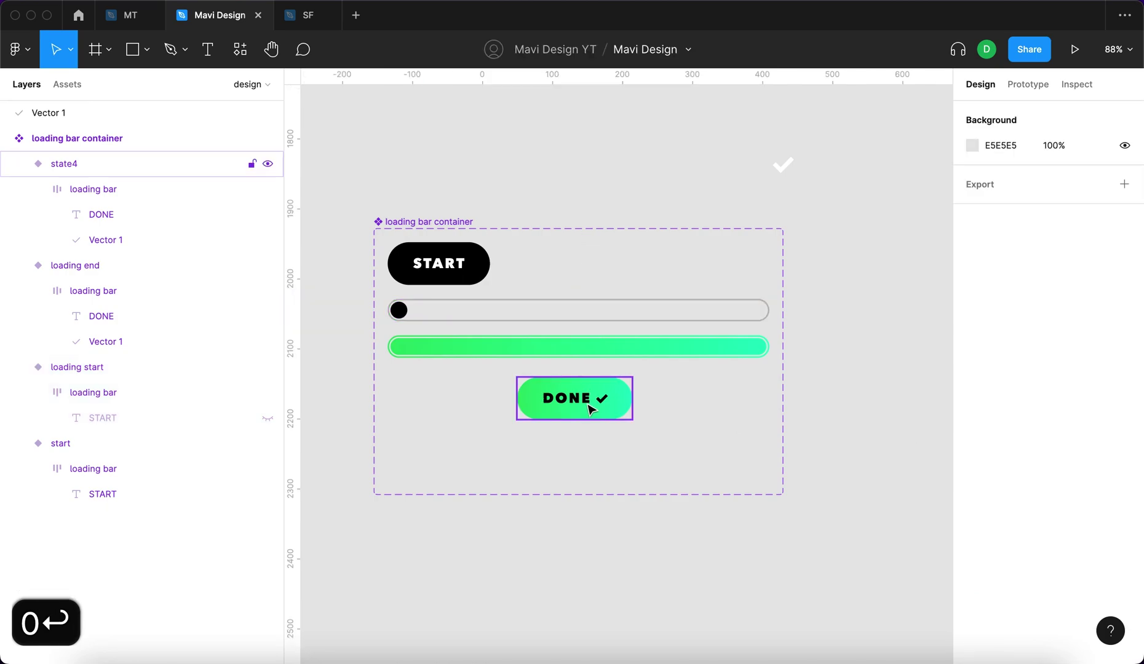
Step: Copy the linear gradient stroke from the loading end variant onto the state4 variant
{"action": "left_click", "coordinate": [592, 409]}
{"action": "scroll", "coordinate": [991, 479], "scroll_direction": "down", "scroll_amount": 6}
{"action": "left_click", "coordinate": [689, 348]}
{"action": "left_click", "coordinate": [955, 484]}
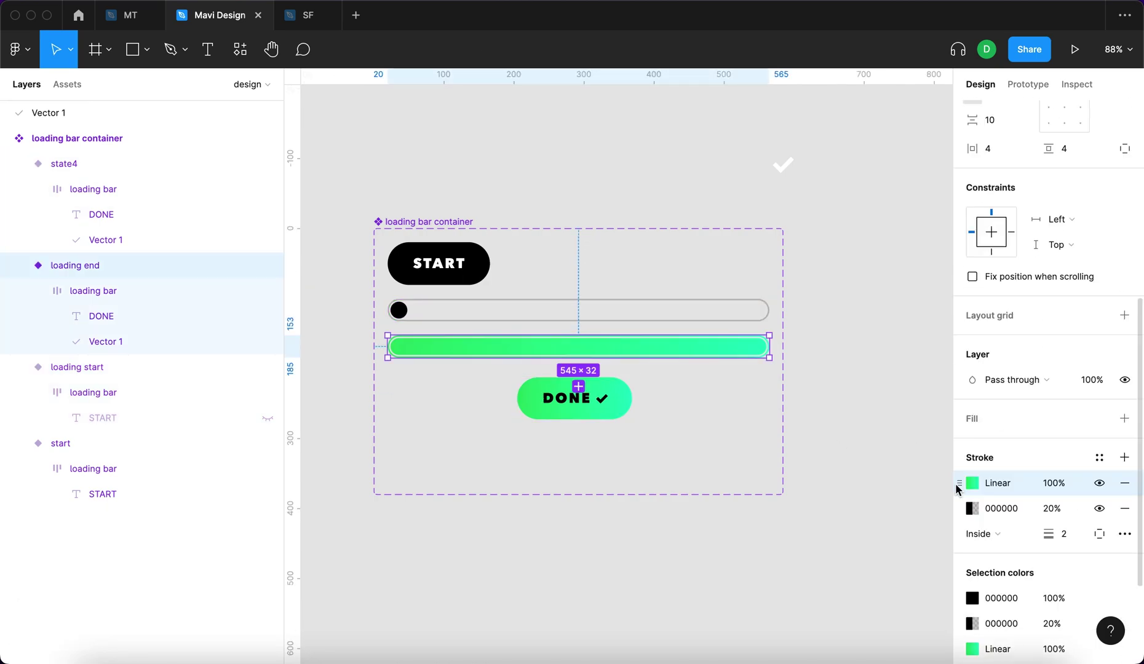
{"action": "key", "text": "super+c"}
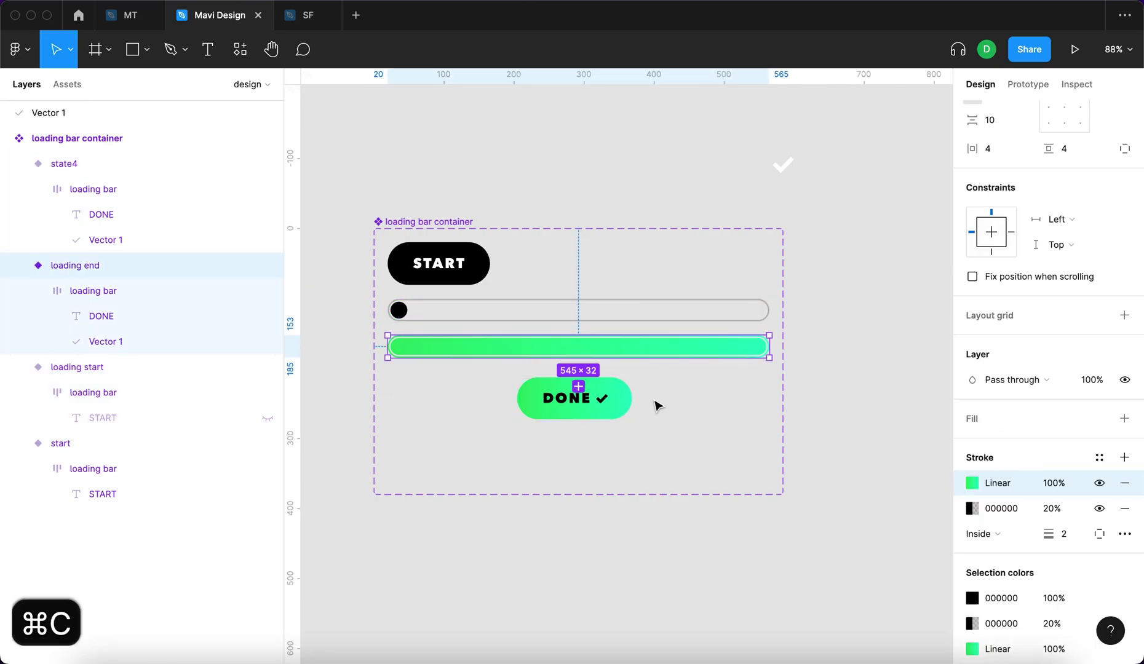
{"action": "left_click", "coordinate": [631, 397]}
{"action": "scroll", "coordinate": [1013, 460], "scroll_direction": "down", "scroll_amount": 2}
{"action": "key", "text": "super+v"}
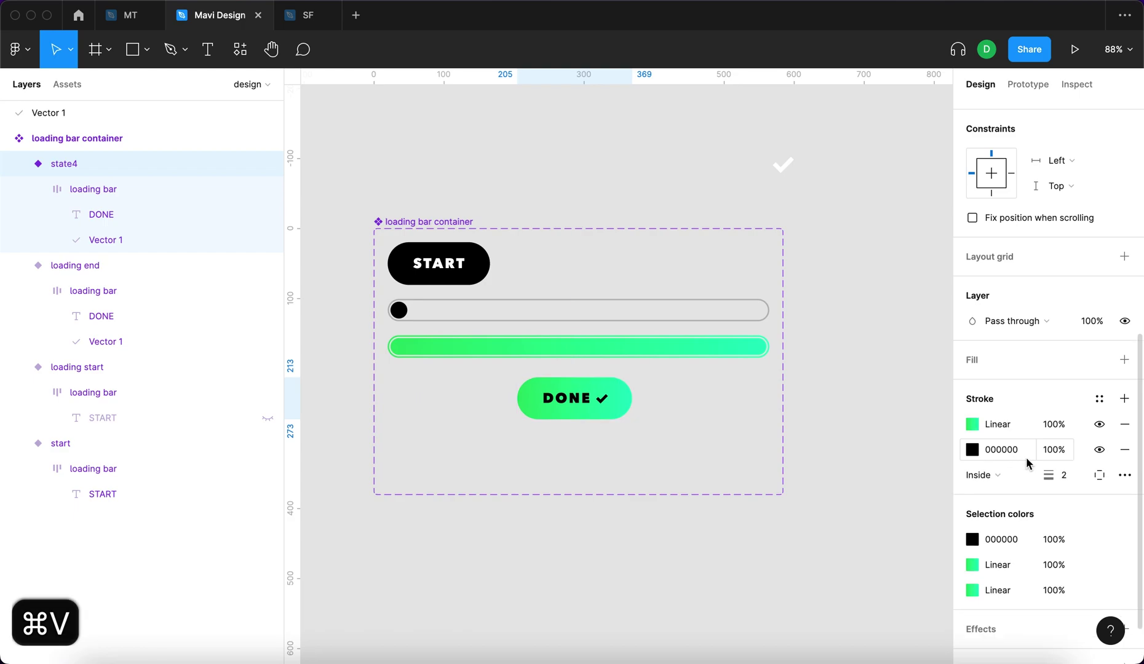
Step: Set the 000000 stroke's opacity on the state4 variant to 0%
{"action": "key", "text": "shift+Down"}
{"action": "key", "text": "shift+Down"}
{"action": "key", "text": "shift+Down"}
{"action": "key", "text": "shift+Down"}
{"action": "key", "text": "shift+Down"}
{"action": "key", "text": "shift+Down"}
{"action": "key", "text": "shift+Down"}
{"action": "key", "text": "shift+Down"}
{"action": "key", "text": "shift+Down"}
{"action": "key", "text": "shift+Down"}
{"action": "key", "text": "shift+Down"}
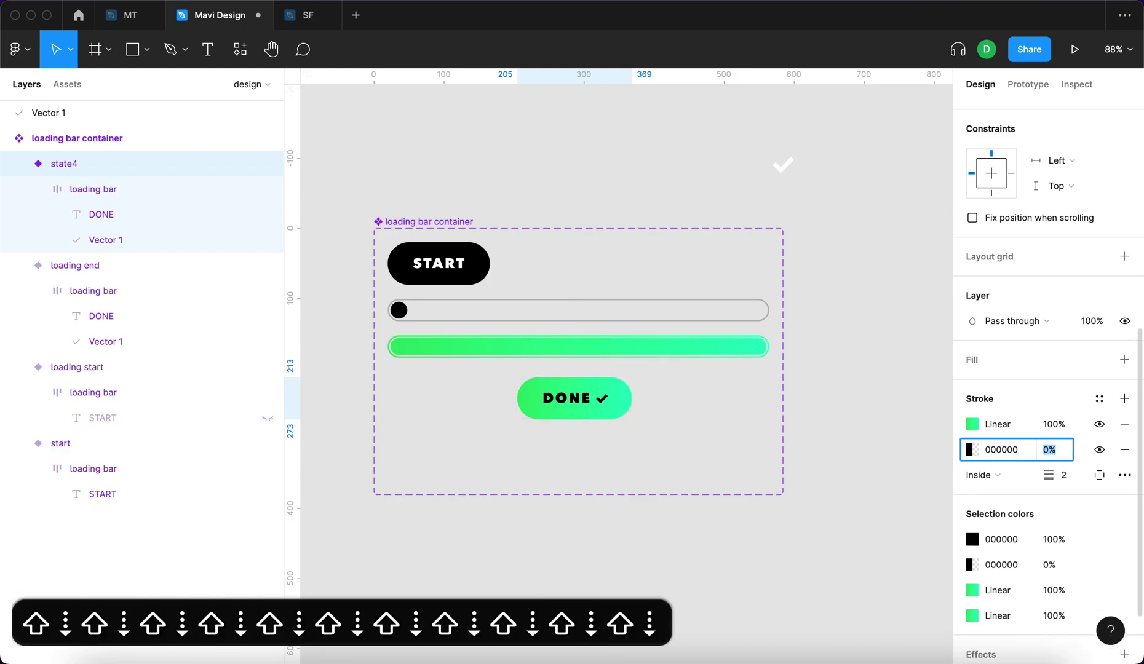
{"action": "key", "text": "Return"}
{"action": "left_click", "coordinate": [711, 447]}
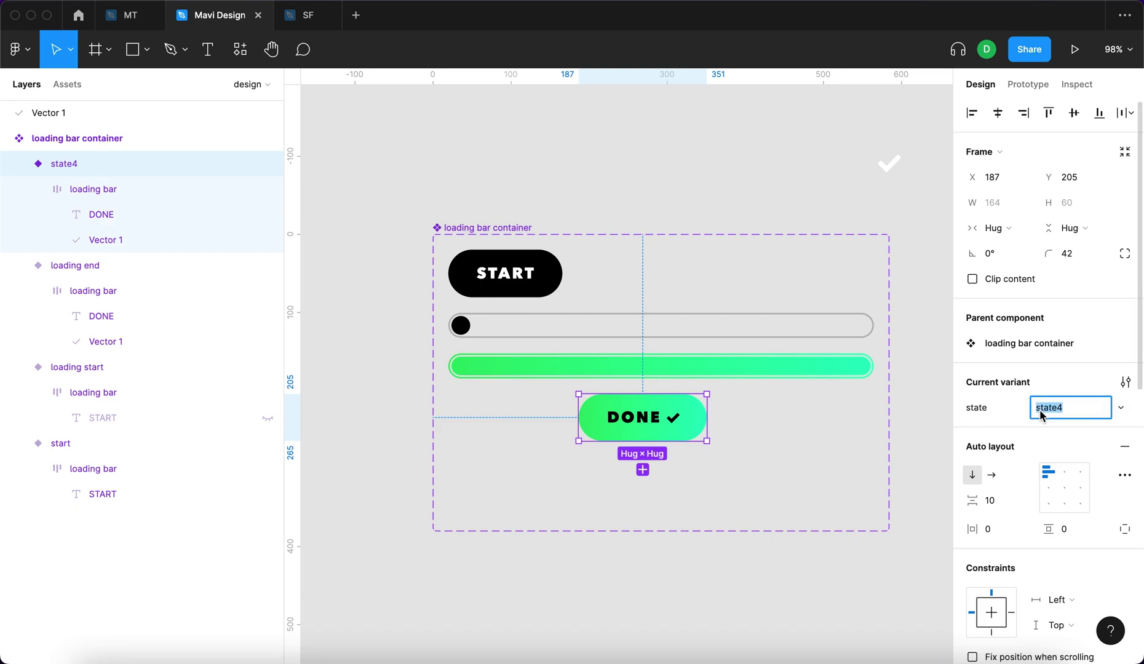
Step: Rename the DONE variant's state value as confirmation
{"action": "type", "text": "confirmation"}
{"action": "key", "text": "Return"}
{"action": "left_click", "coordinate": [923, 424]}
Step: Move the confirmation variant so its left edge lines up with the other variants in the container
{"action": "left_click", "coordinate": [658, 434]}
{"action": "left_click_drag", "start_coordinate": [659, 434], "coordinate": [532, 430]}
{"action": "left_click", "coordinate": [702, 450]}
Step: Draw an empty frame of about 602 × 369 to the right of the loading bar container
{"action": "scroll", "coordinate": [702, 450], "scroll_direction": "down", "scroll_amount": 5}
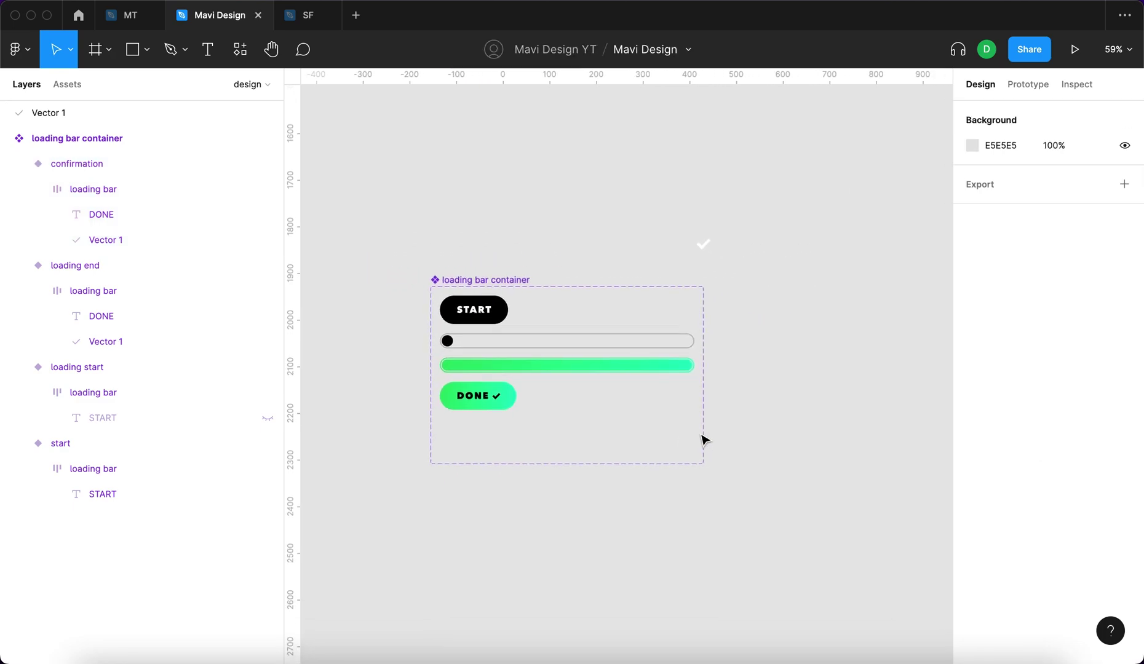
{"action": "left_click_drag", "start_coordinate": [858, 399], "coordinate": [702, 377]}
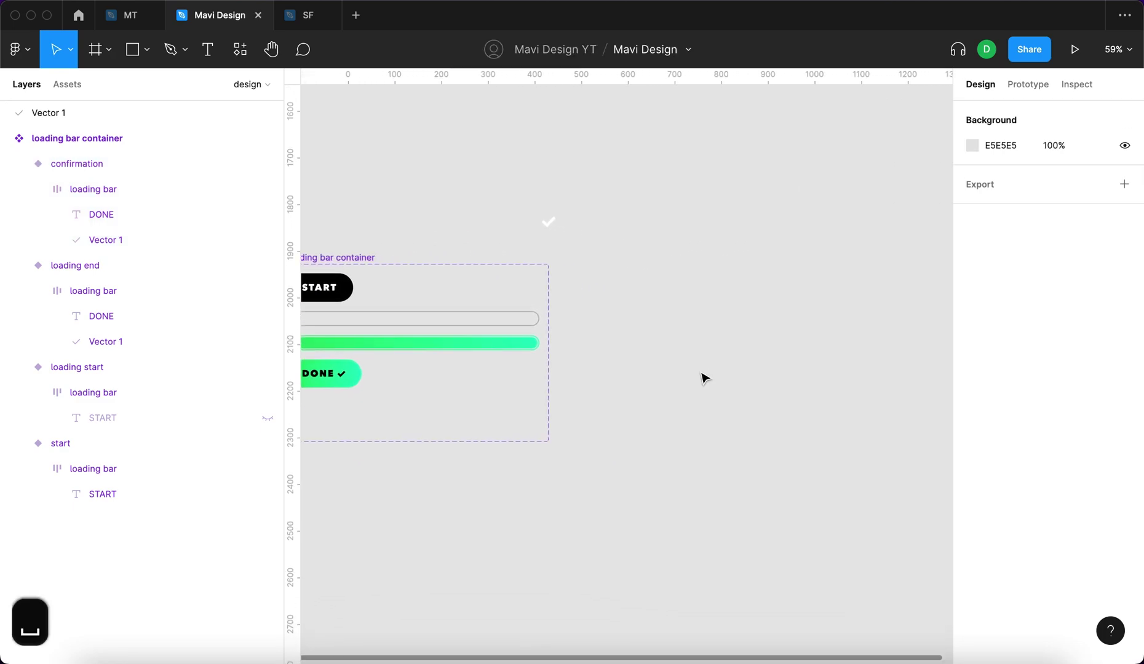
{"action": "key", "text": "f"}
{"action": "left_click_drag", "start_coordinate": [620, 265], "coordinate": [902, 437]}
{"action": "scroll", "coordinate": [926, 209], "scroll_direction": "down", "scroll_amount": 2}
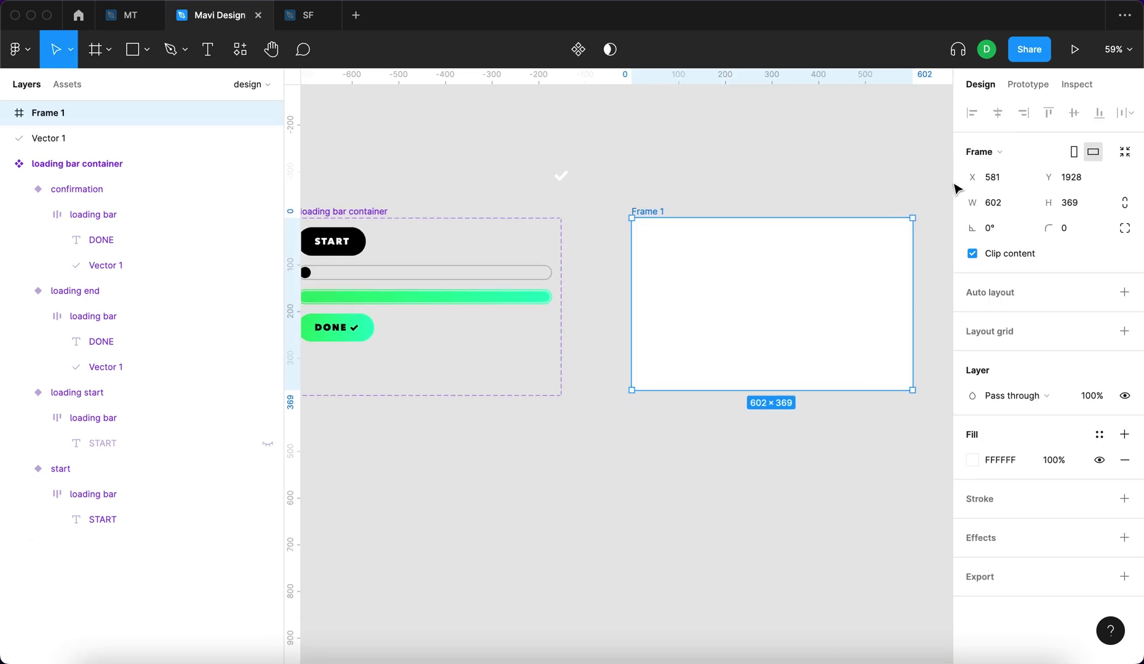
Step: Resize the new empty frame to 800 × 500 and rename it 01
{"action": "type", "text": "8"}
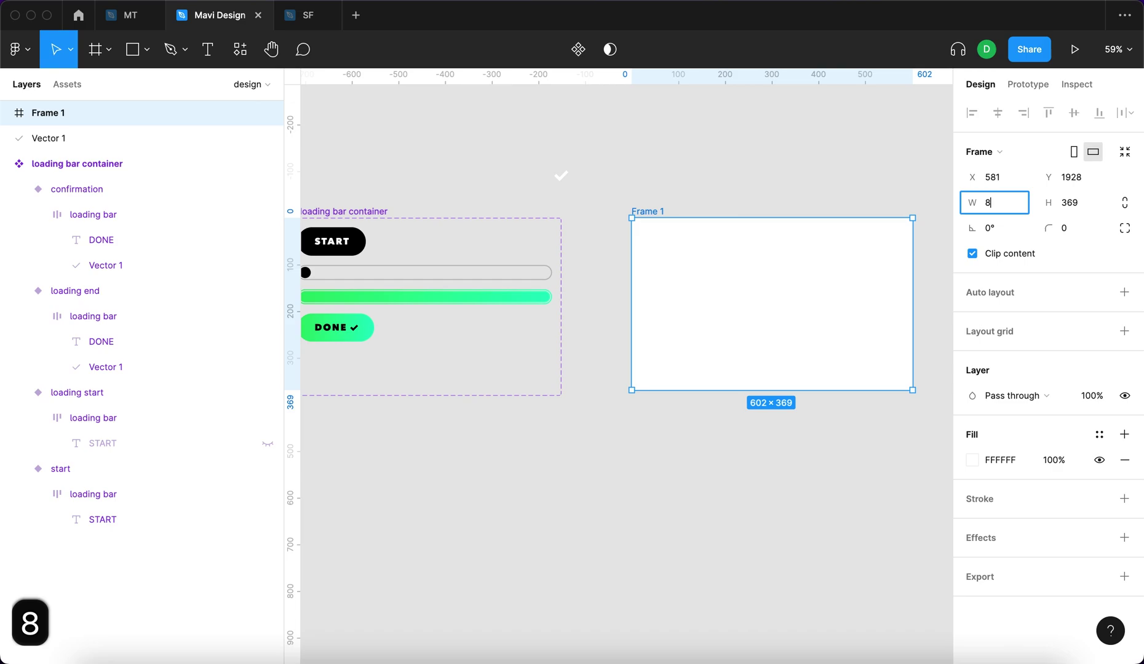
{"action": "type", "text": "00"}
{"action": "left_click", "coordinate": [1075, 203]}
{"action": "type", "text": "500"}
{"action": "key", "text": "Return"}
{"action": "scroll", "coordinate": [778, 194], "scroll_direction": "down", "scroll_amount": 3}
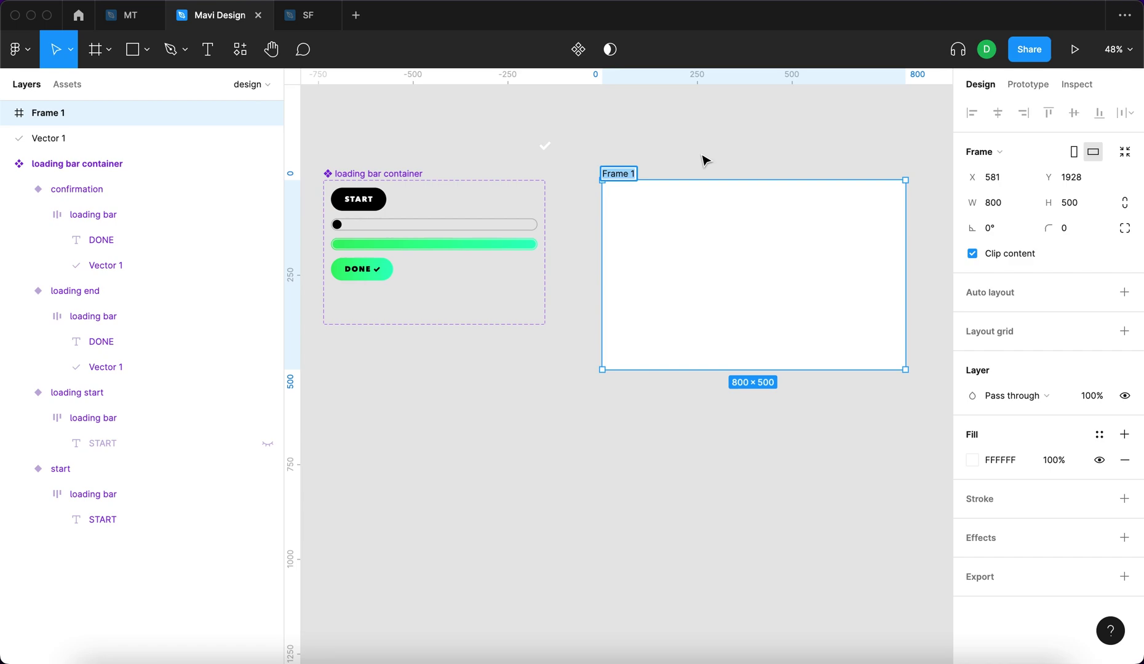
{"action": "type", "text": "01"}
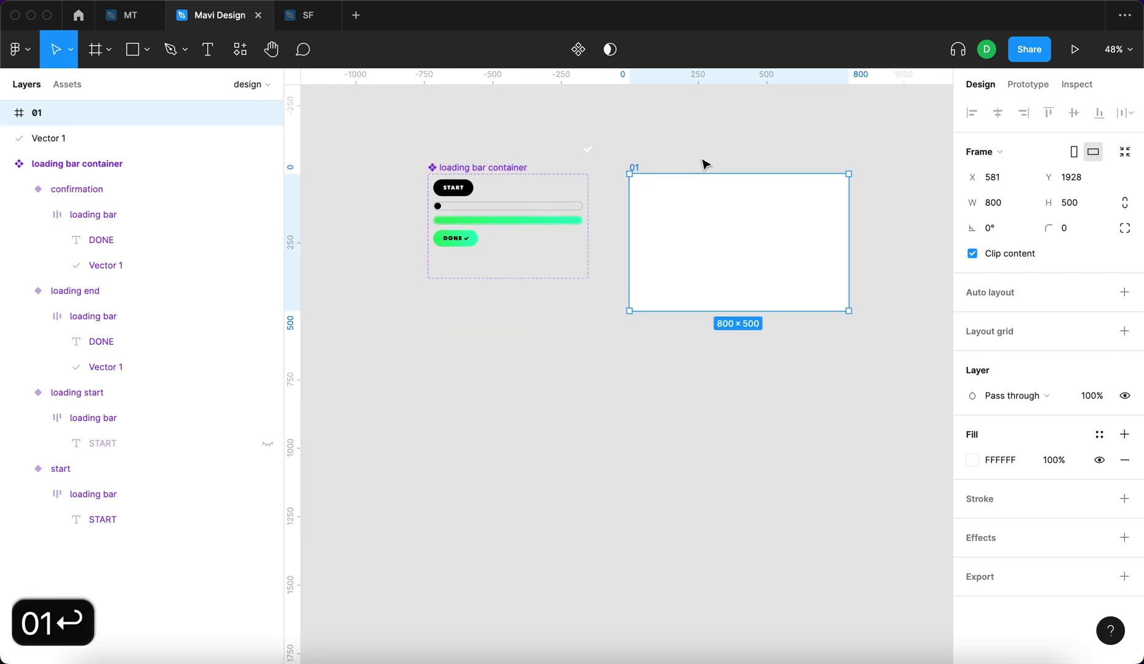
Step: Duplicate frame 01 into a row of frames 2, 3 and 4, and delete the stray Vector 1 checkmark from the canvas
{"action": "scroll", "coordinate": [672, 233], "scroll_direction": "down", "scroll_amount": 2}
{"action": "mouse_move", "coordinate": [622, 261]}
{"action": "left_mouse_down", "text": "alt"}
{"action": "mouse_move", "coordinate": [857, 249]}
{"action": "mouse_move", "coordinate": [608, 273]}
{"action": "left_mouse_up", "text": "alt"}
{"action": "key", "text": "space"}
{"action": "left_click_drag", "start_coordinate": [564, 270], "coordinate": [481, 360], "text": "alt"}
{"action": "key", "text": "space"}
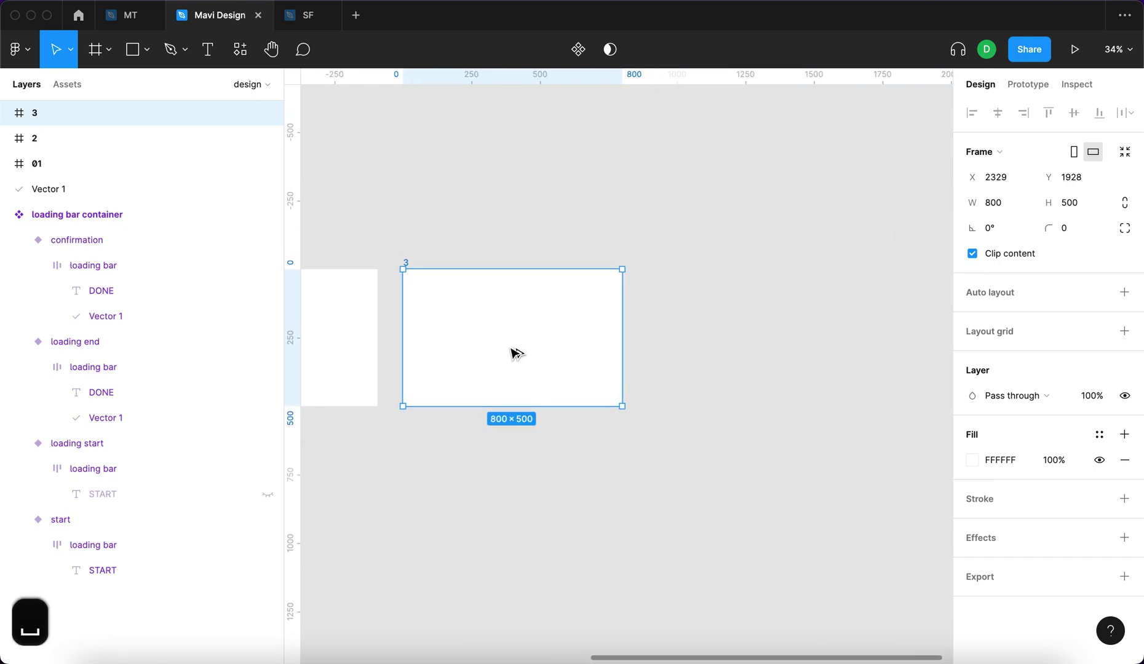
{"action": "key", "text": "super+d"}
{"action": "left_click", "coordinate": [494, 355], "text": "shift"}
{"action": "left_click_drag", "start_coordinate": [513, 357], "coordinate": [508, 358]}
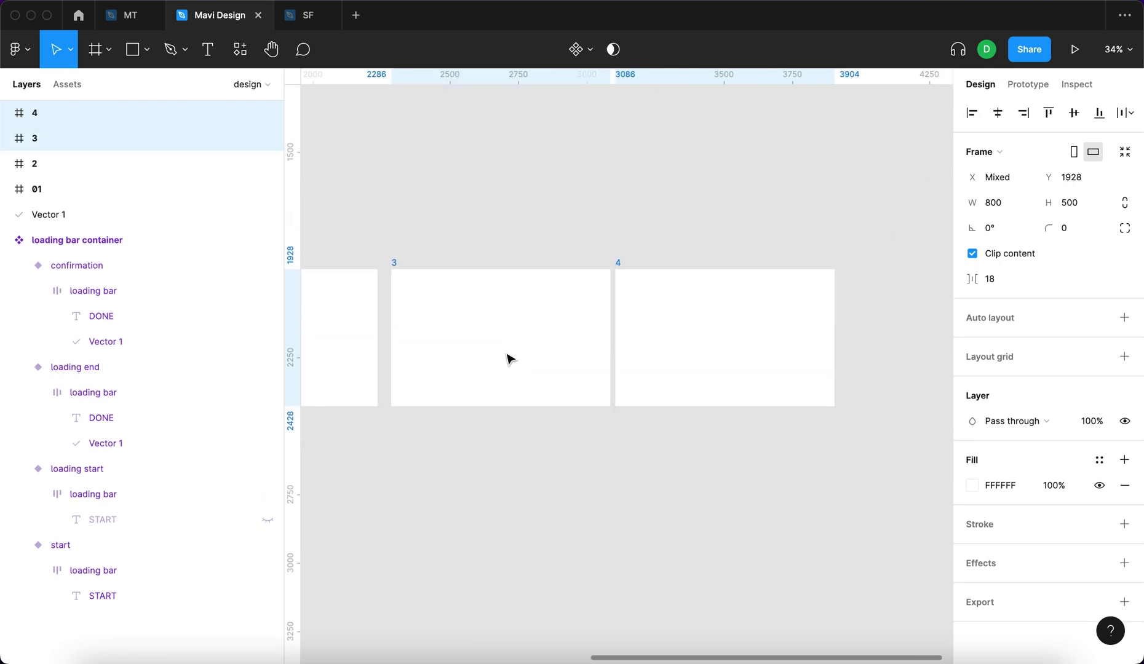
{"action": "key", "text": "BackSpace"}
Step: Place an instance of the local START button component inside frame 01
{"action": "left_click", "coordinate": [65, 84]}
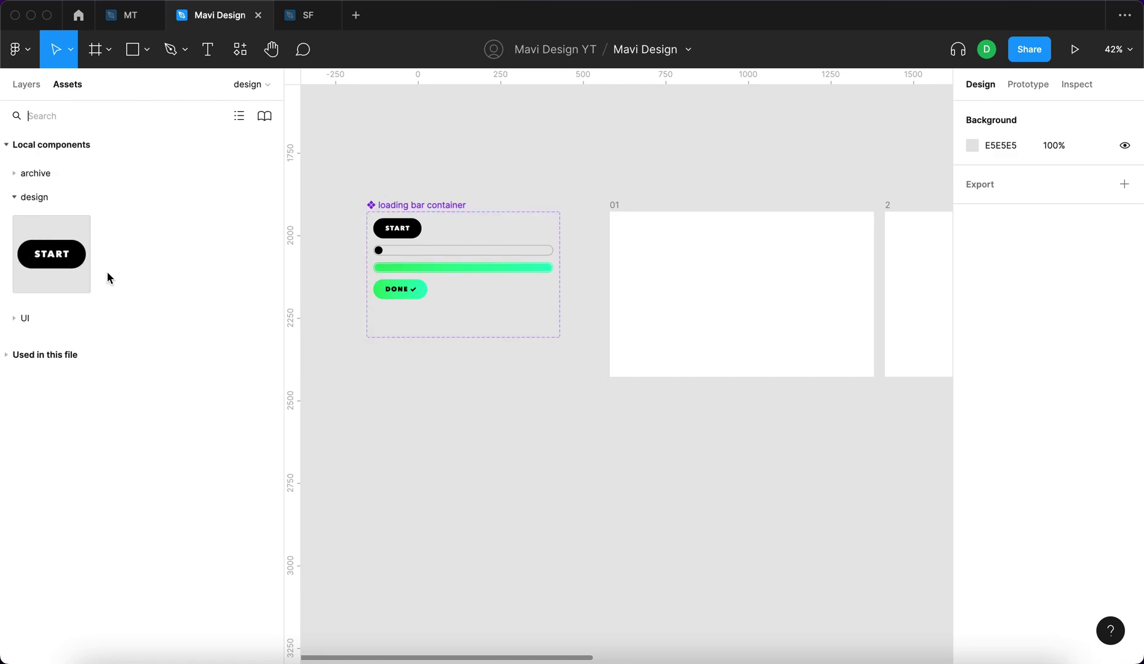
{"action": "left_click_drag", "start_coordinate": [38, 263], "coordinate": [755, 308]}
{"action": "left_click", "coordinate": [803, 363]}
{"action": "left_click", "coordinate": [775, 303]}
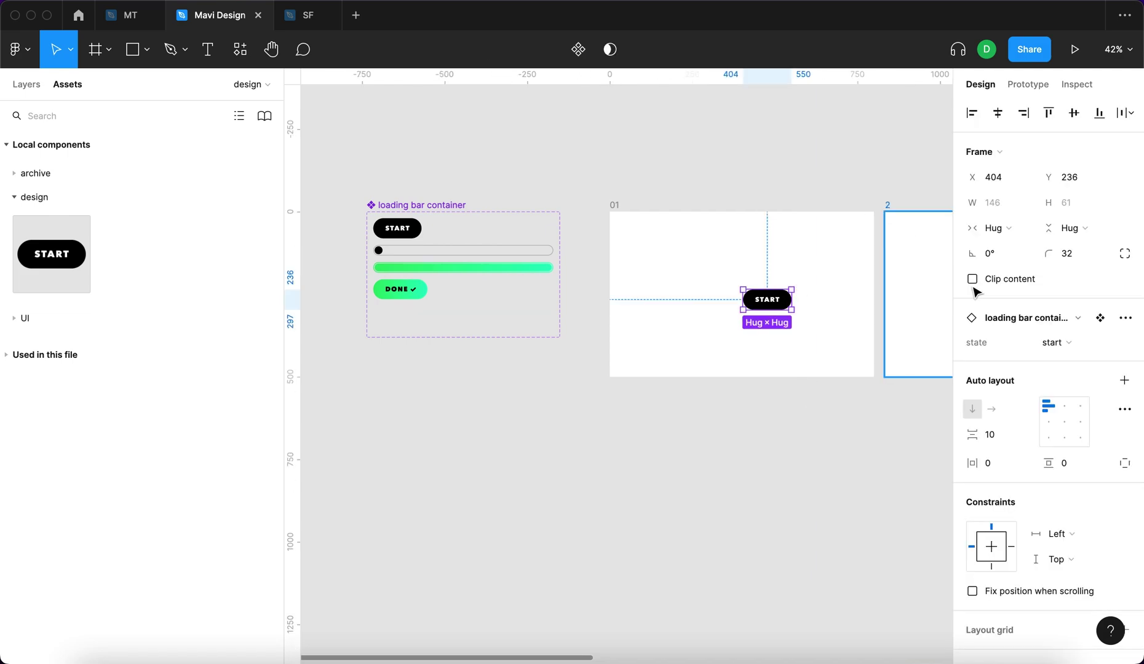
Step: Set the START instance's horizontal and vertical constraints to Center and align it to the middle of frame 01
{"action": "left_click", "coordinate": [1058, 533]}
{"action": "left_click", "coordinate": [1075, 588]}
{"action": "left_click", "coordinate": [1073, 559]}
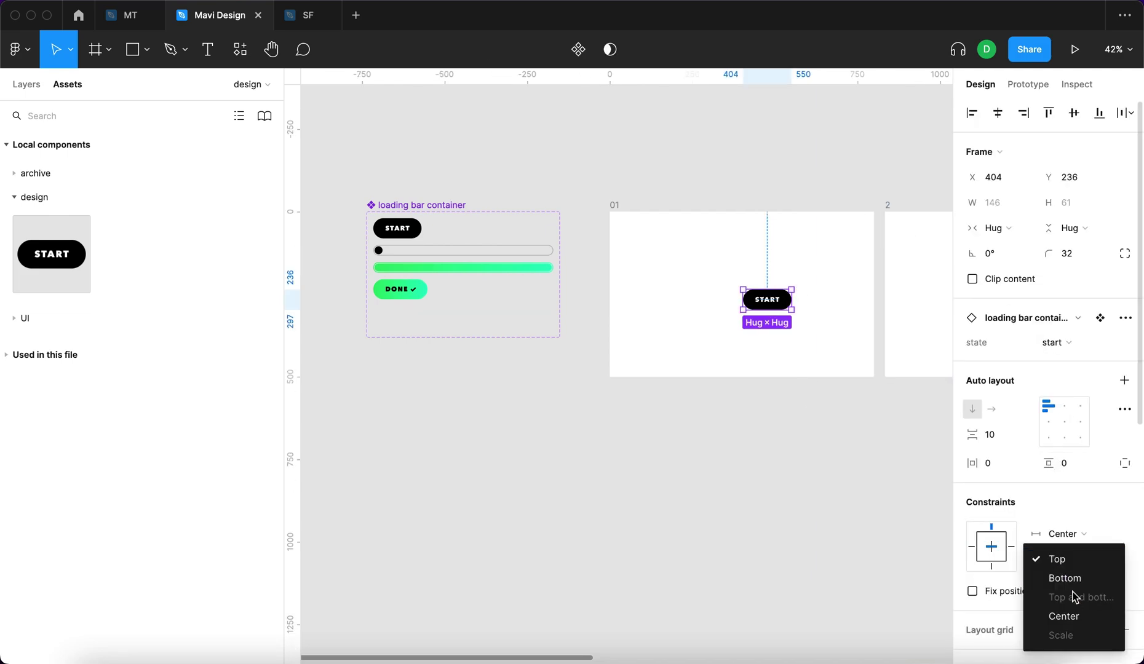
{"action": "left_click", "coordinate": [1069, 614]}
{"action": "key", "text": "alt+h"}
{"action": "key", "text": "alt+v"}
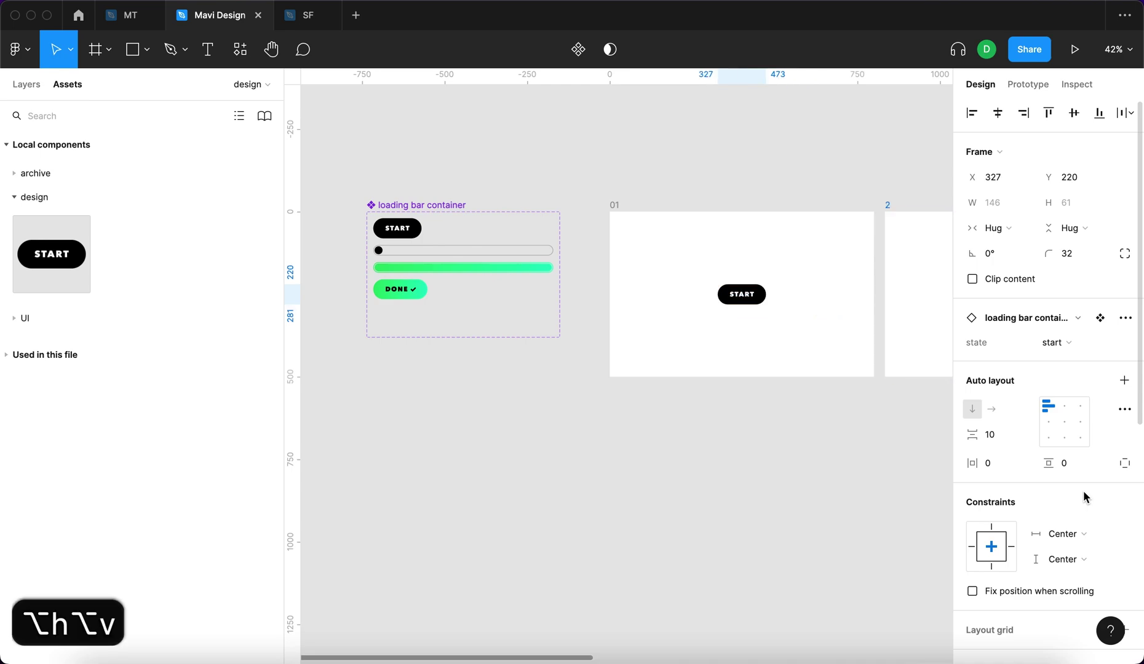
Step: Copy the centred START instance from frame 01 into frame 2
{"action": "left_click", "coordinate": [763, 454]}
{"action": "left_click_drag", "start_coordinate": [805, 436], "coordinate": [662, 424]}
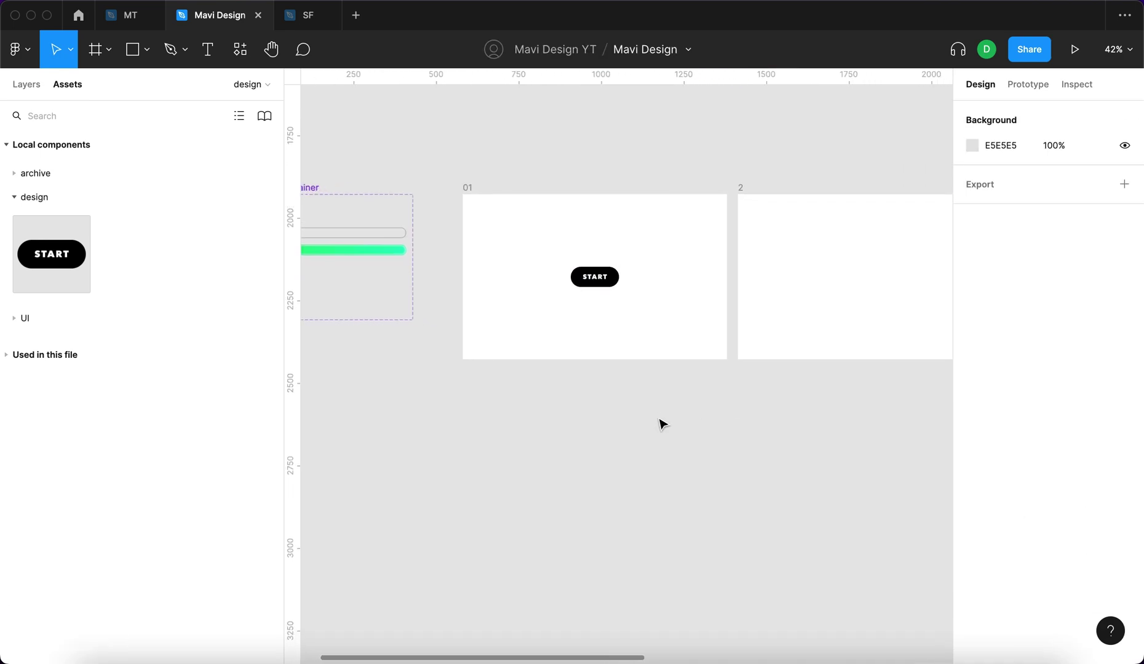
{"action": "scroll", "coordinate": [575, 254], "scroll_direction": "up", "scroll_amount": 5}
{"action": "left_click", "coordinate": [643, 308]}
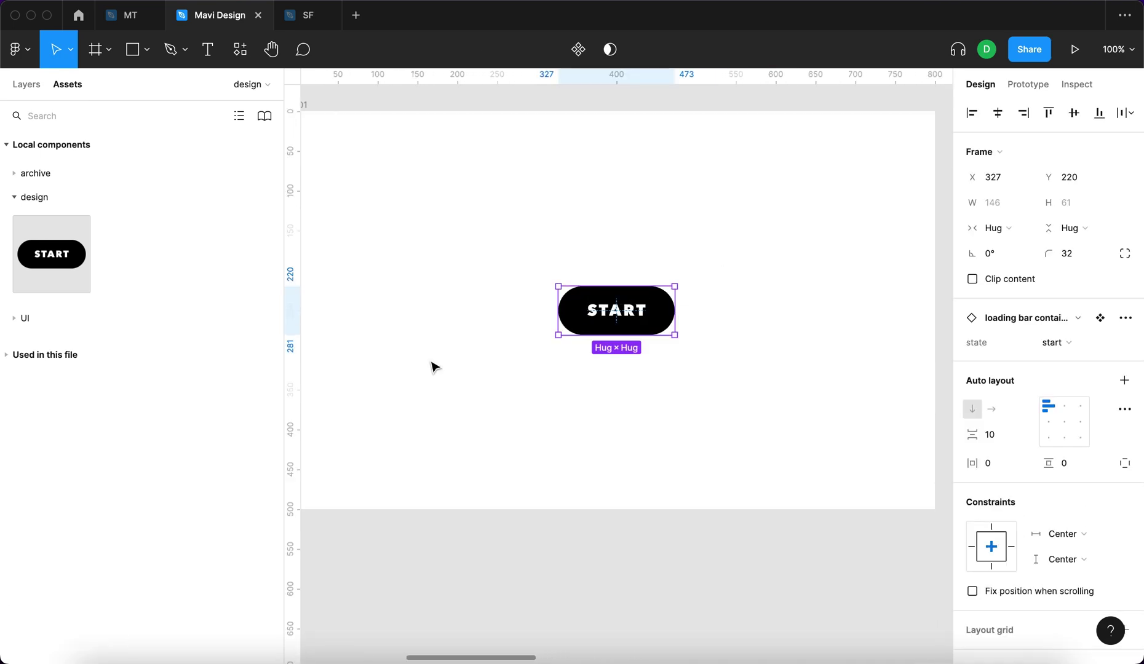
{"action": "scroll", "coordinate": [620, 458], "scroll_direction": "down", "scroll_amount": 3}
{"action": "left_click", "coordinate": [620, 458]}
{"action": "left_click", "coordinate": [556, 349]}
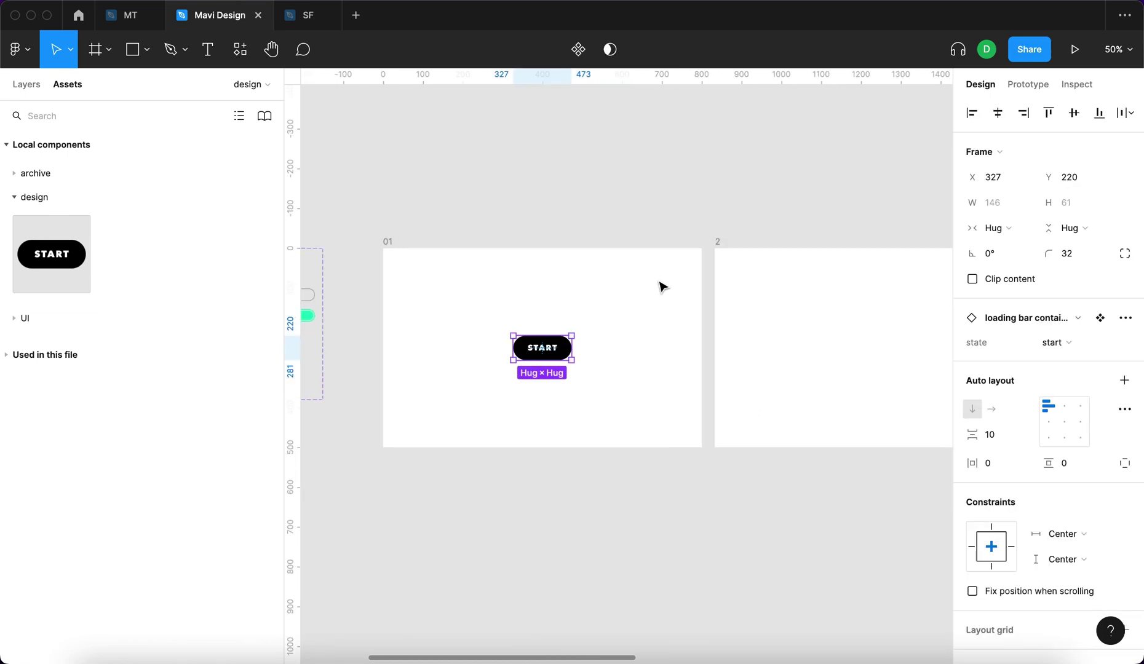
{"action": "key", "text": "super+c"}
{"action": "left_click", "coordinate": [716, 242]}
{"action": "key", "text": "super+v"}
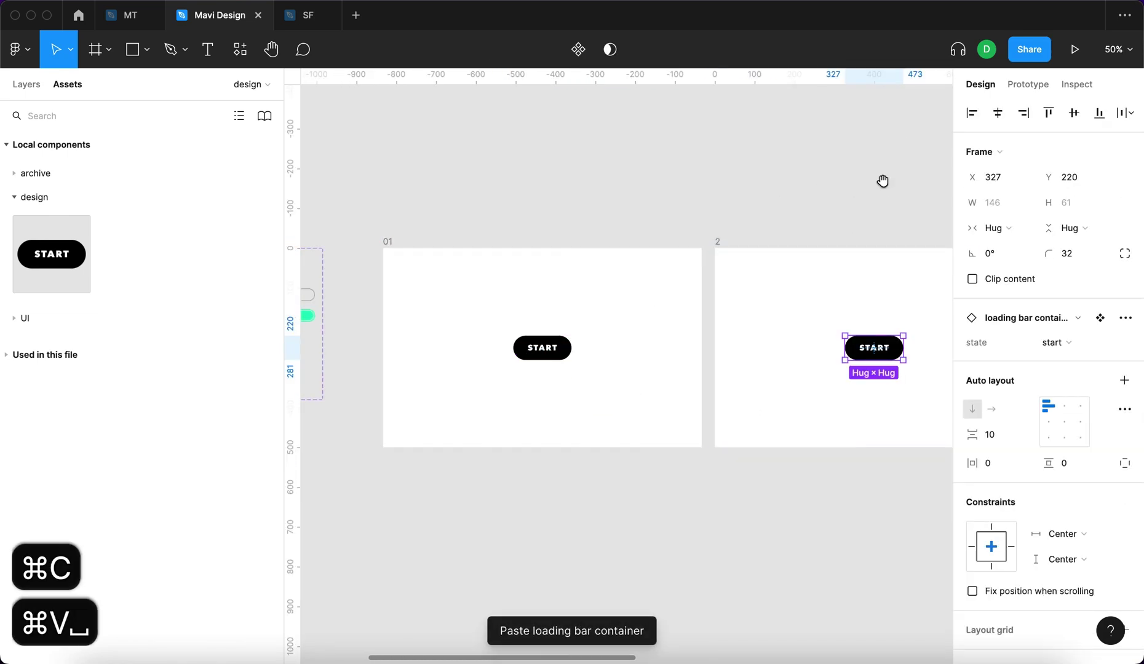
Step: Set the state of the instance in frame 2 to loading start
{"action": "left_click_drag", "start_coordinate": [882, 181], "coordinate": [595, 184]}
{"action": "scroll", "coordinate": [583, 396], "scroll_direction": "up", "scroll_amount": 5}
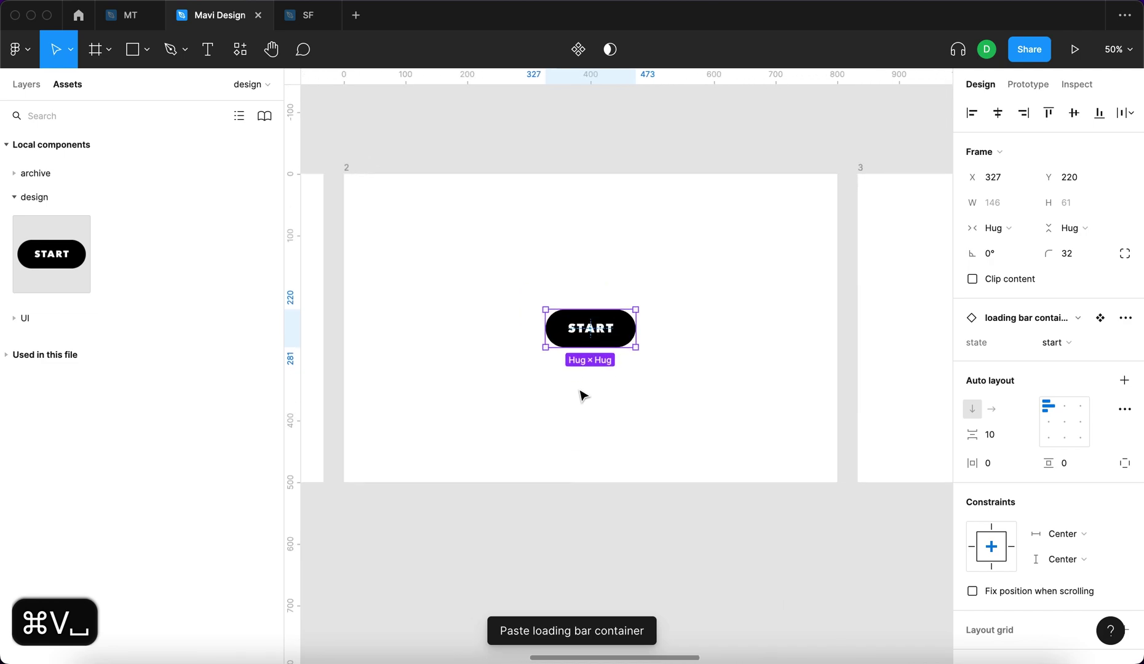
{"action": "left_click", "coordinate": [1056, 342]}
{"action": "left_click", "coordinate": [1102, 373]}
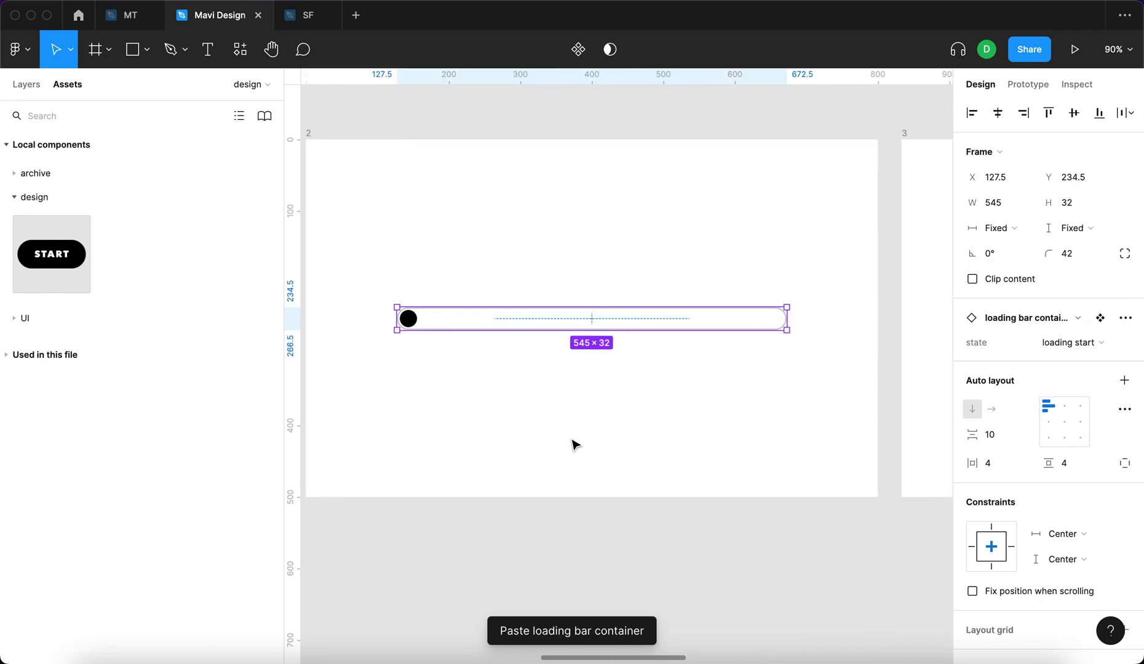
{"action": "left_click", "coordinate": [574, 441]}
Step: Copy the loading start instance from frame 2 into frame 3 and set its state to loading end
{"action": "scroll", "coordinate": [574, 442], "scroll_direction": "down", "scroll_amount": 4}
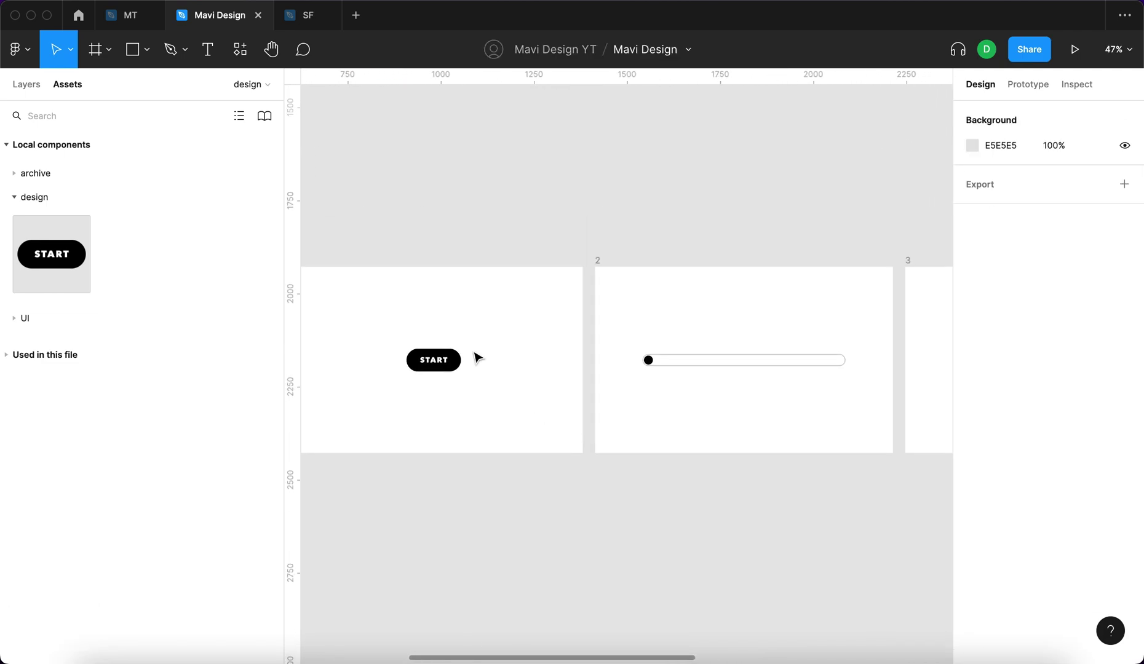
{"action": "scroll", "coordinate": [475, 353], "scroll_direction": "right", "scroll_amount": 5}
{"action": "left_click", "coordinate": [475, 353]}
{"action": "key", "text": "super+c"}
{"action": "left_click", "coordinate": [667, 261]}
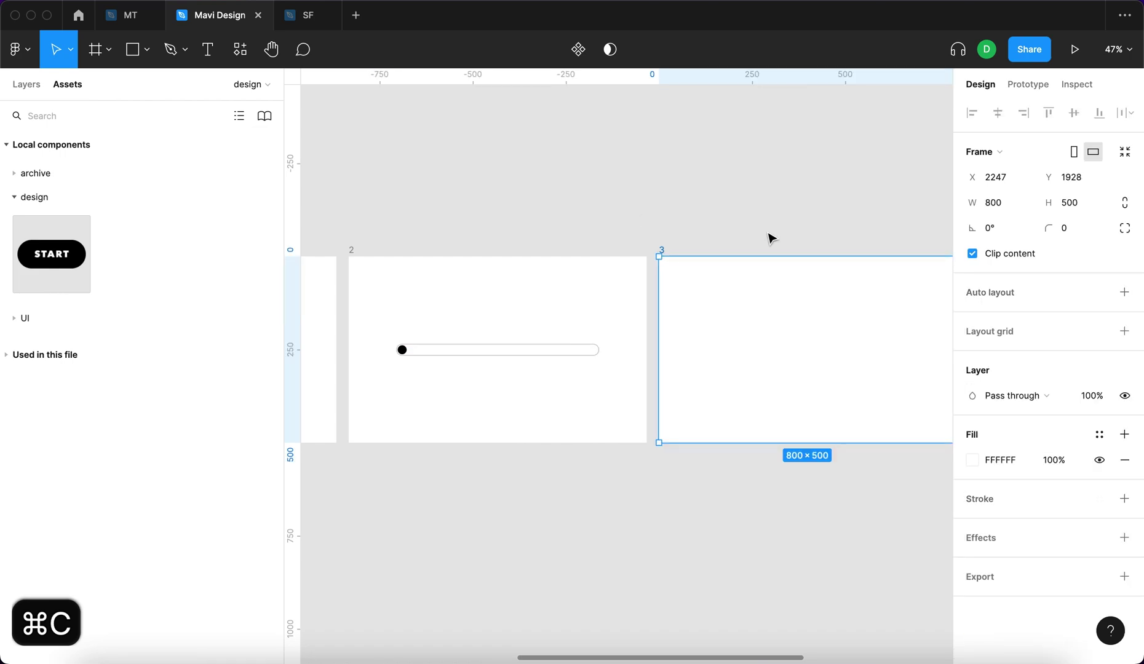
{"action": "key", "text": "super+v"}
{"action": "scroll", "coordinate": [771, 235], "scroll_direction": "right", "scroll_amount": 2}
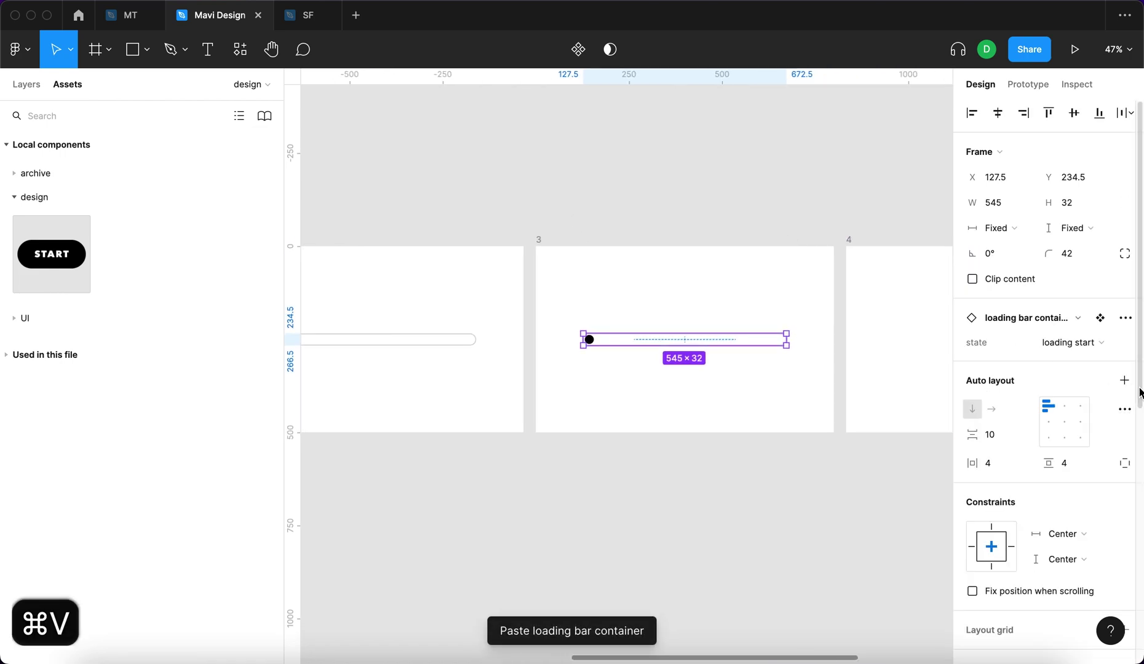
{"action": "left_click", "coordinate": [1091, 350]}
{"action": "left_click", "coordinate": [1086, 360]}
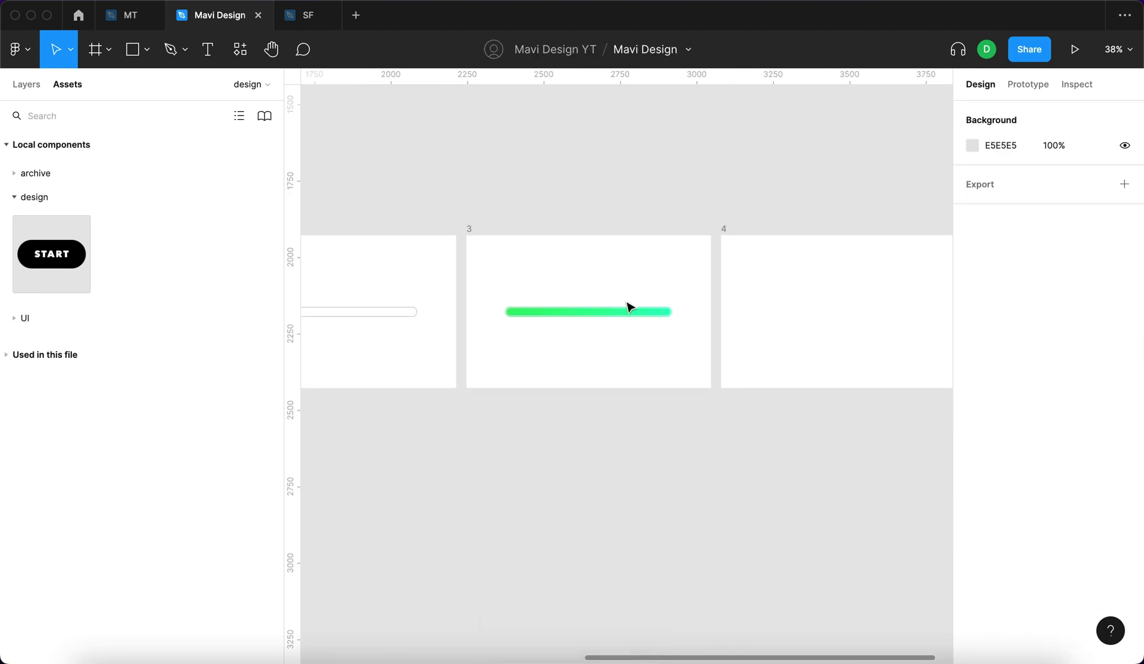
Step: Copy the loading end instance from frame 3 into frame 4 and set its state to confirmation
{"action": "left_click", "coordinate": [625, 312]}
{"action": "key", "text": "super+c"}
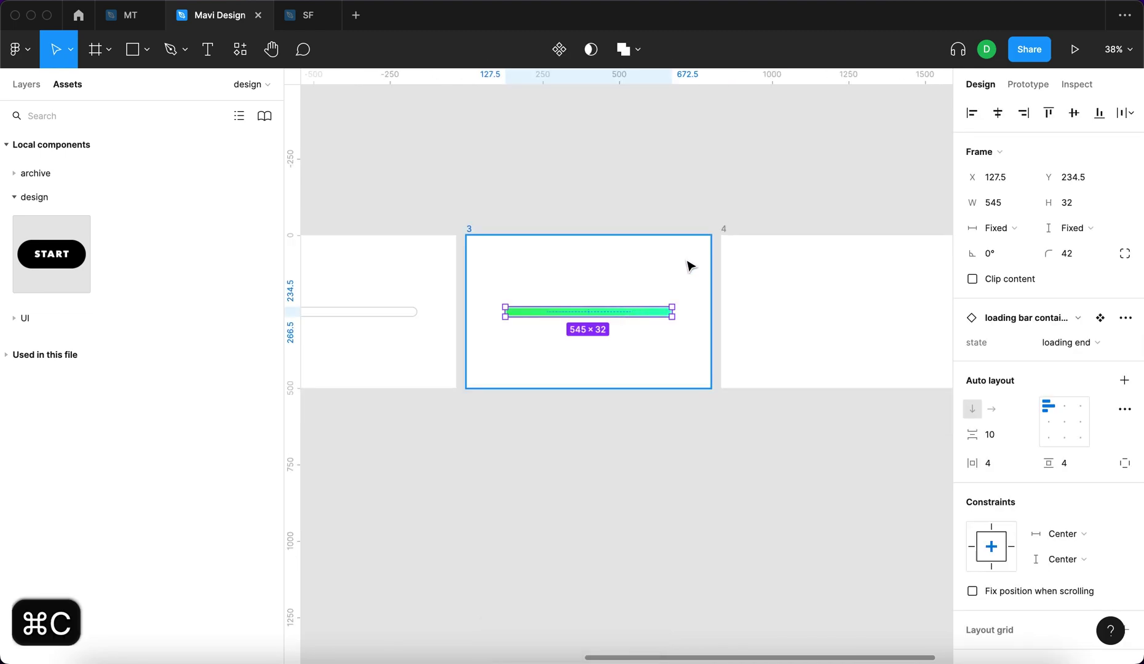
{"action": "left_click", "coordinate": [724, 230]}
{"action": "key", "text": "super+v"}
{"action": "scroll", "coordinate": [780, 188], "scroll_direction": "right", "scroll_amount": 5}
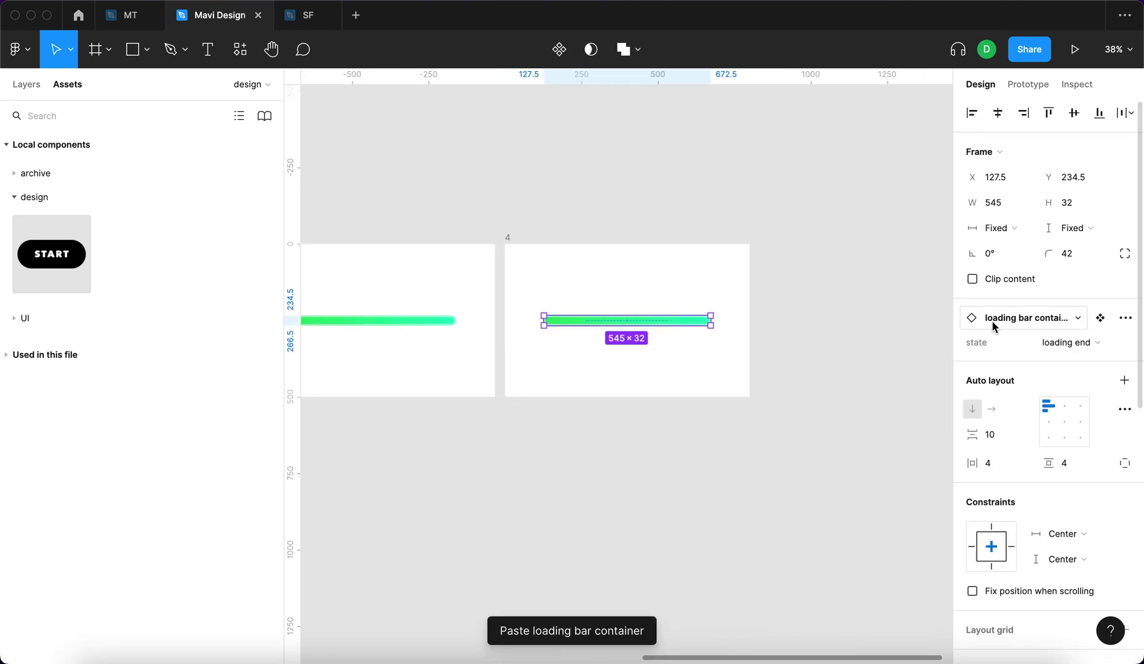
{"action": "left_click", "coordinate": [1078, 352]}
{"action": "left_click", "coordinate": [1088, 361]}
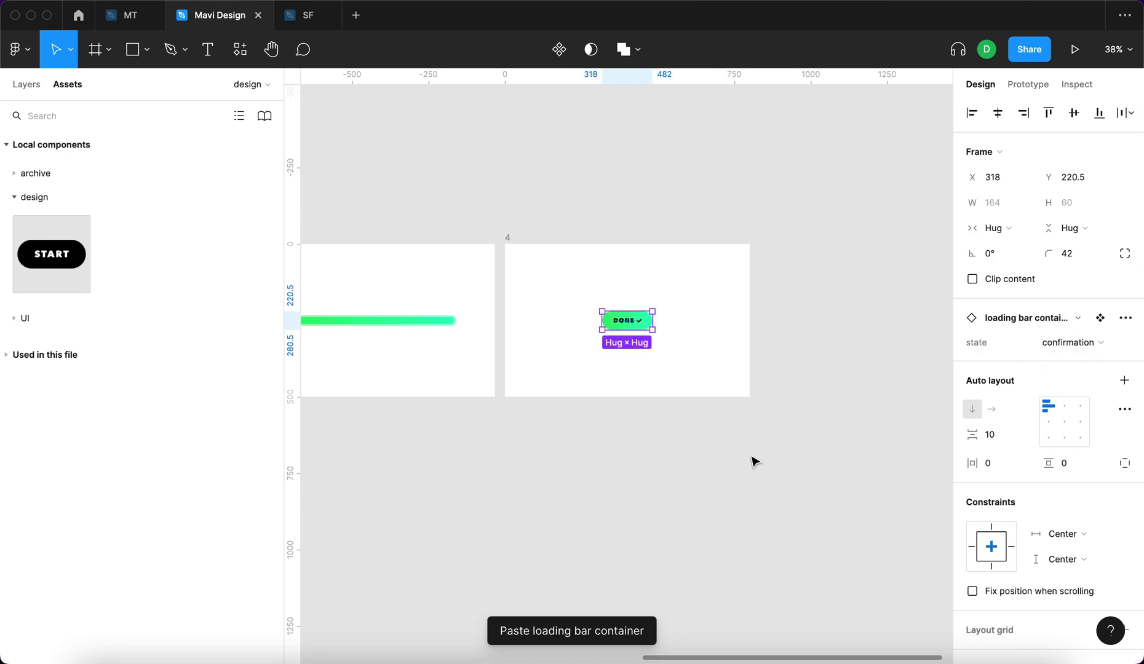
{"action": "left_click", "coordinate": [751, 458]}
Step: Add a prototype connection from the START instance in frame 01 to frame 2
{"action": "scroll", "coordinate": [678, 371], "scroll_direction": "down", "scroll_amount": 3}
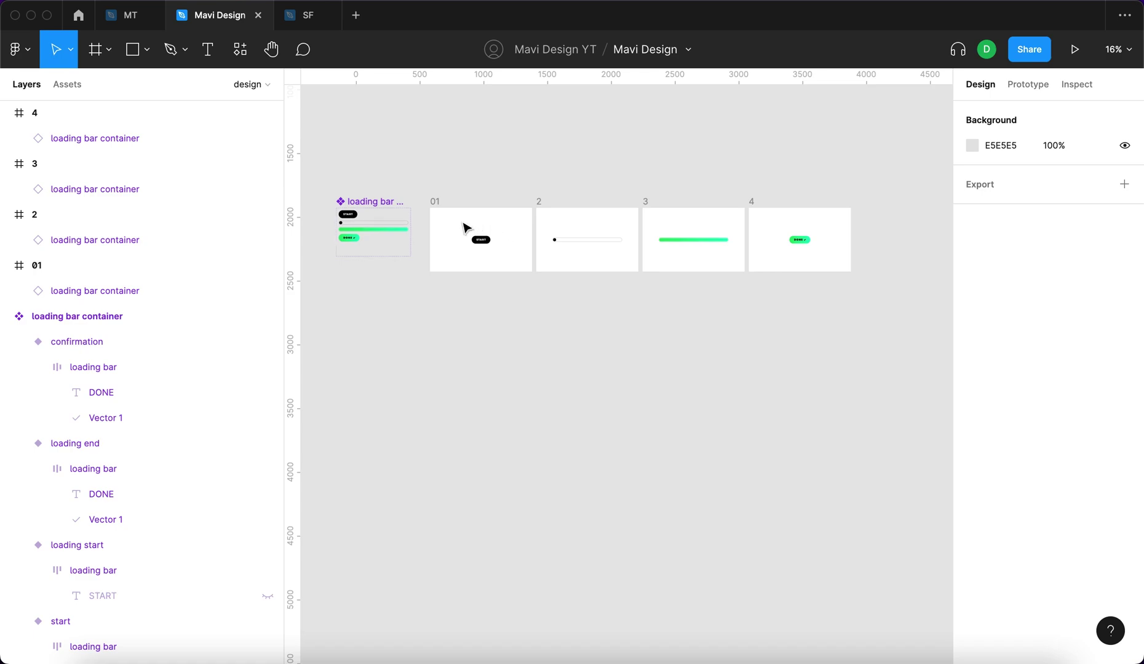
{"action": "scroll", "coordinate": [473, 229], "scroll_direction": "up", "scroll_amount": 3}
{"action": "scroll", "coordinate": [670, 307], "scroll_direction": "right", "scroll_amount": 3}
{"action": "scroll", "coordinate": [355, 332], "scroll_direction": "down", "scroll_amount": 3}
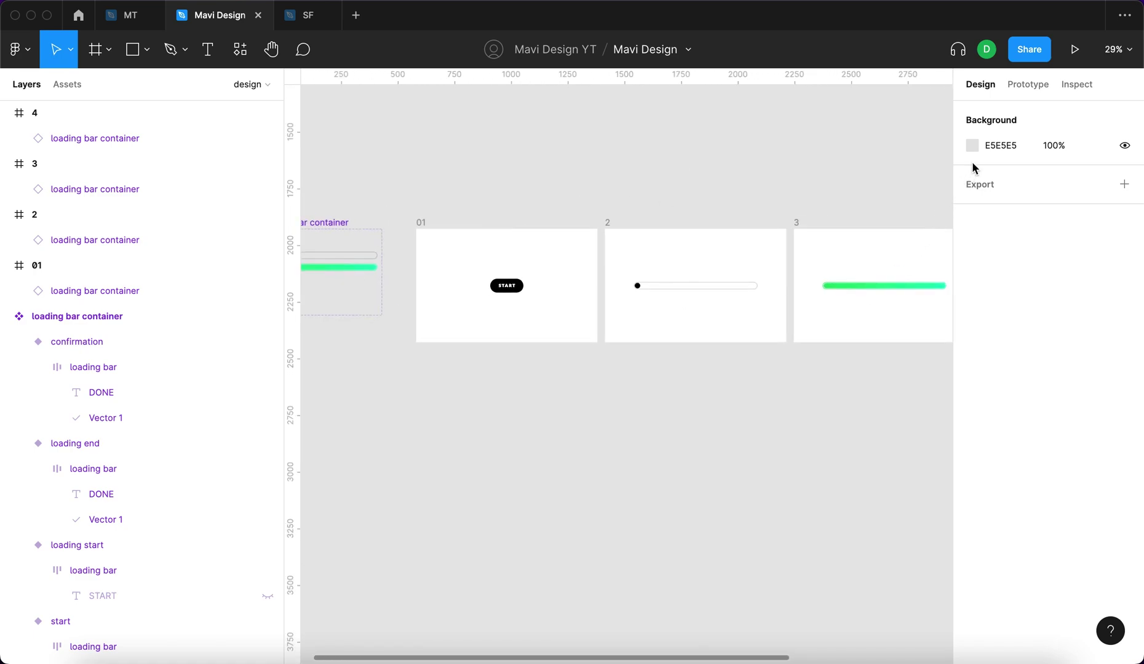
{"action": "left_click", "coordinate": [1029, 86]}
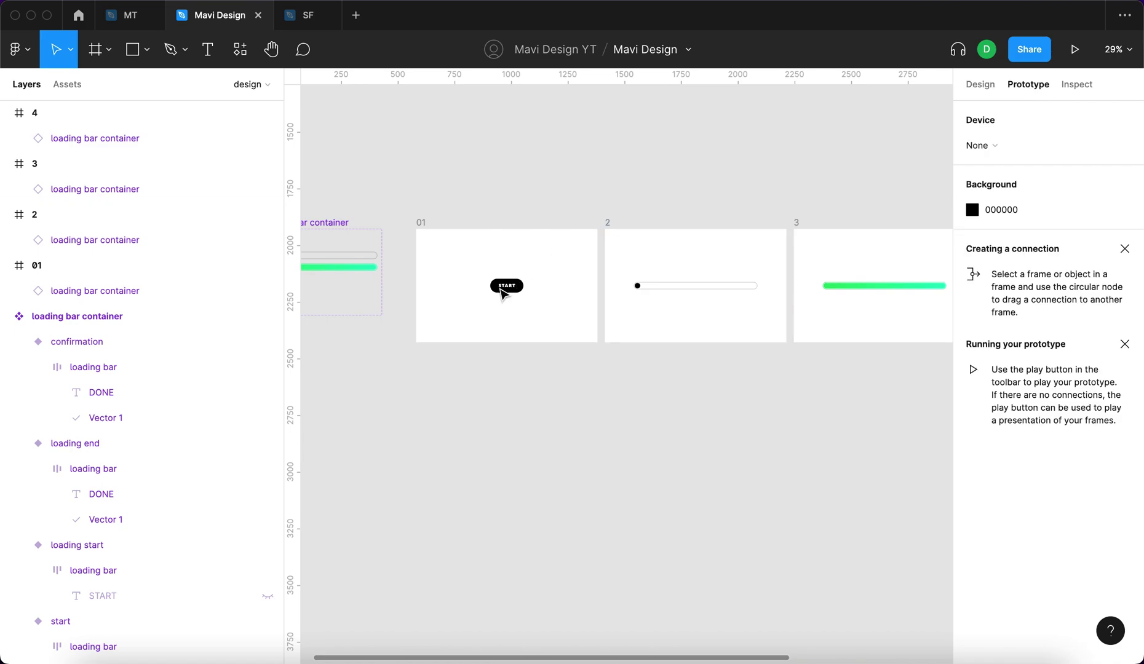
{"action": "left_click", "coordinate": [500, 292]}
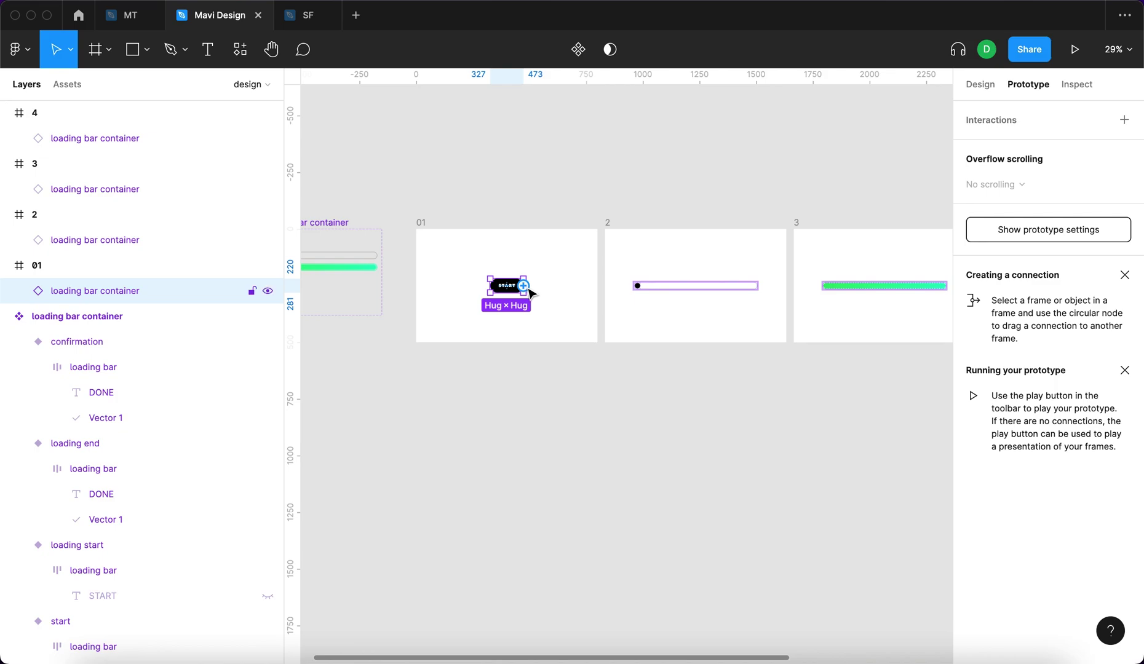
{"action": "left_click_drag", "start_coordinate": [612, 252], "coordinate": [613, 250]}
{"action": "scroll", "coordinate": [474, 316], "scroll_direction": "up", "scroll_amount": 3}
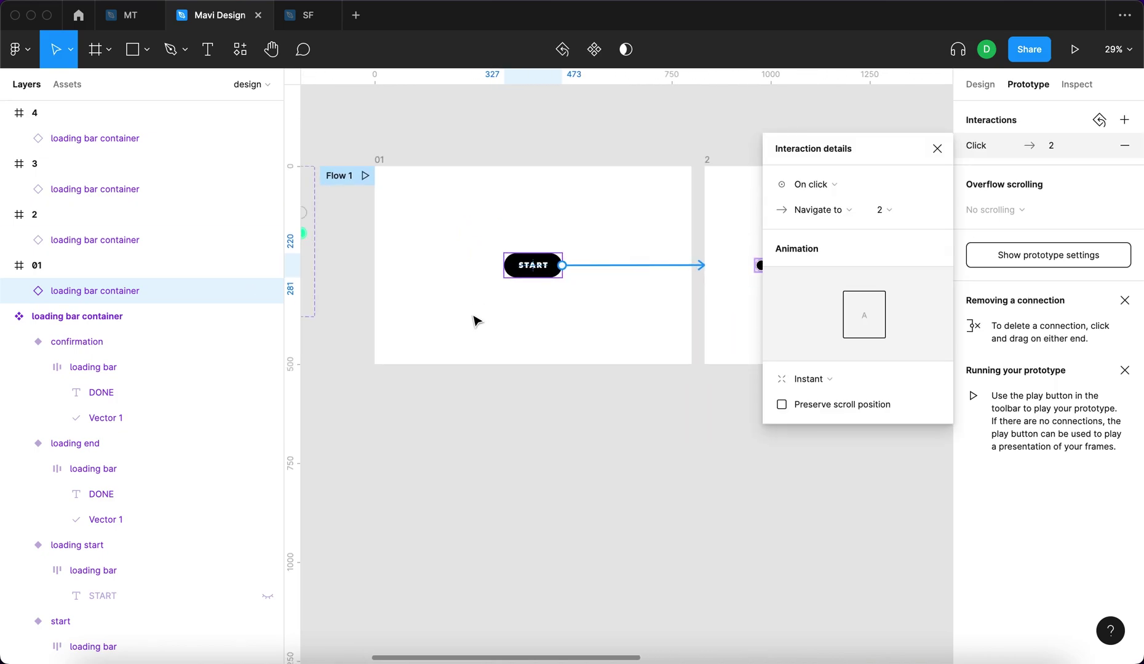
Step: Set the animation of the START instance's On click interaction to Smart animate
{"action": "left_click", "coordinate": [834, 184]}
{"action": "left_click", "coordinate": [834, 184]}
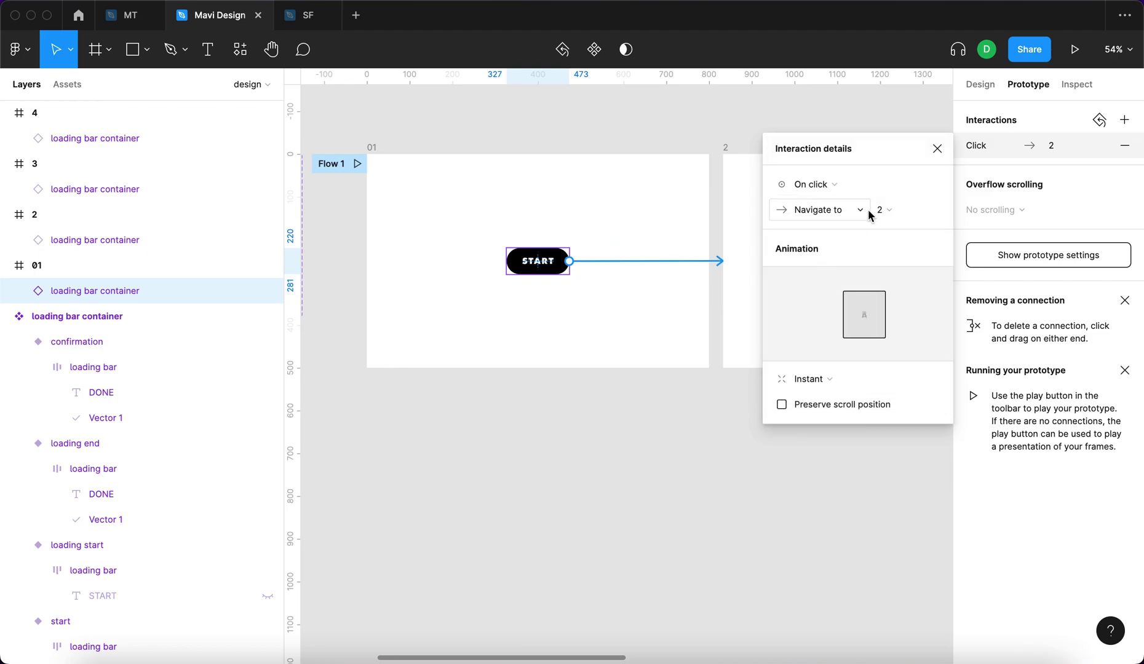
{"action": "left_click", "coordinate": [862, 380]}
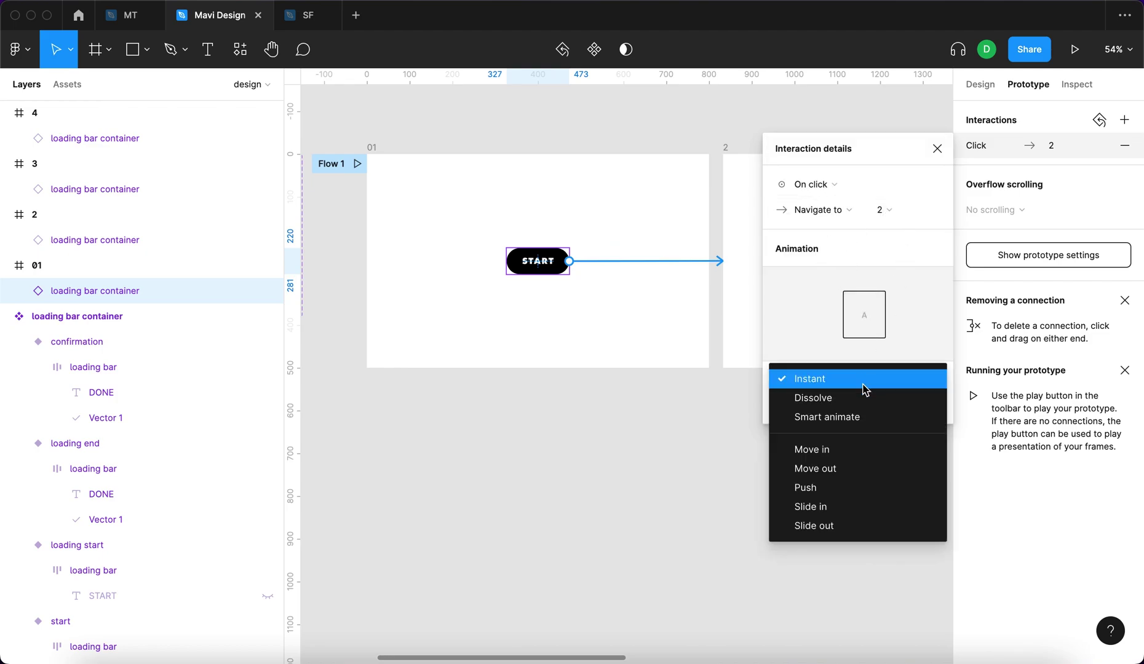
{"action": "left_click", "coordinate": [863, 418]}
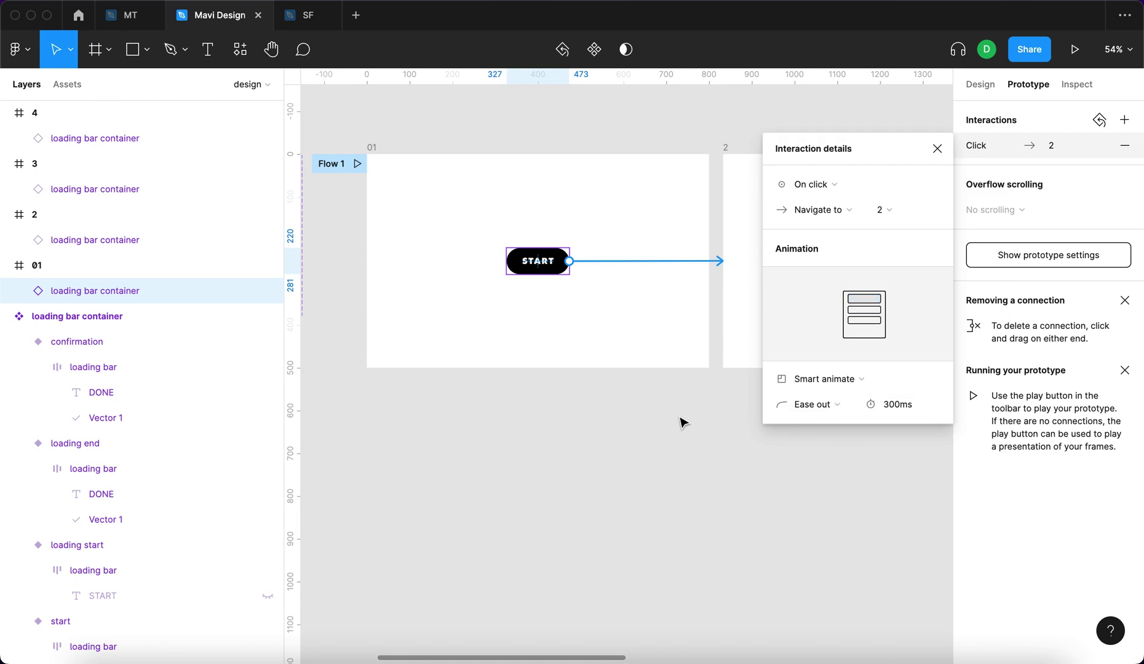
{"action": "left_click_drag", "start_coordinate": [682, 422], "coordinate": [510, 392]}
{"action": "left_click", "coordinate": [821, 490]}
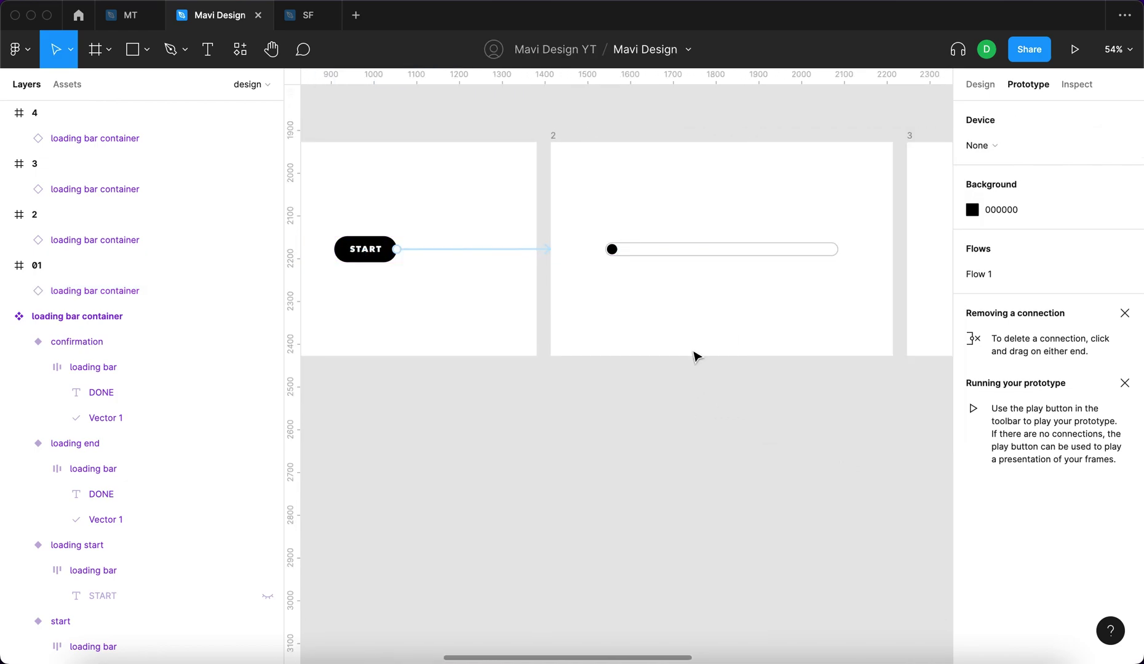
Step: Add a prototype connection from frame 2 to frame 3
{"action": "scroll", "coordinate": [694, 355], "scroll_direction": "down", "scroll_amount": 3}
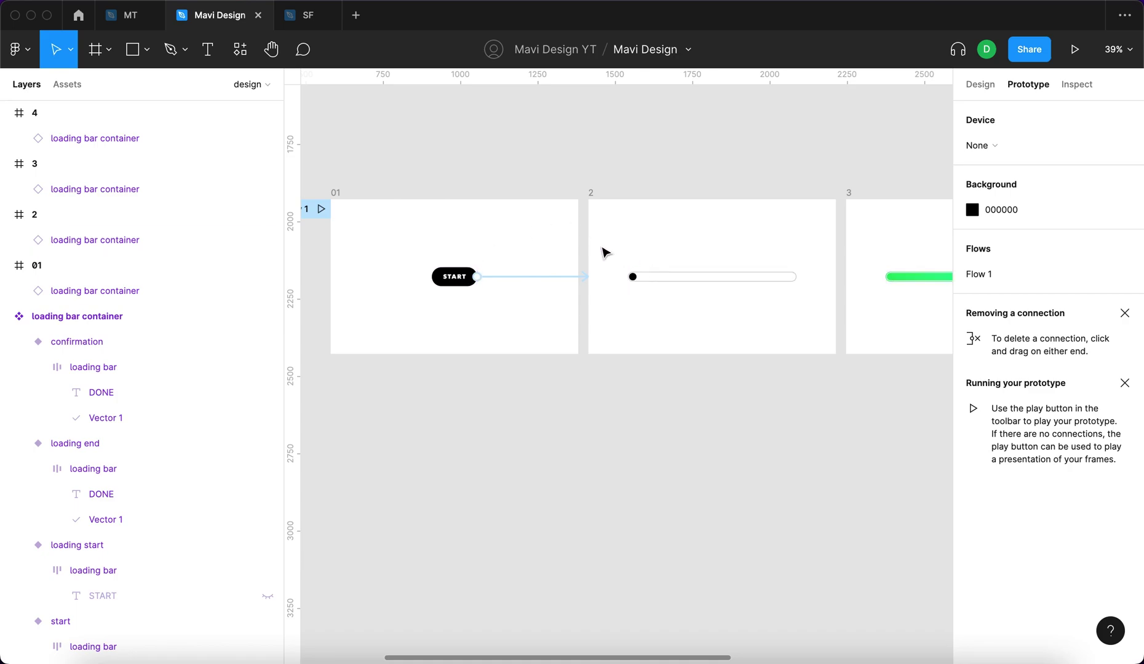
{"action": "scroll", "coordinate": [727, 386], "scroll_direction": "right", "scroll_amount": 5}
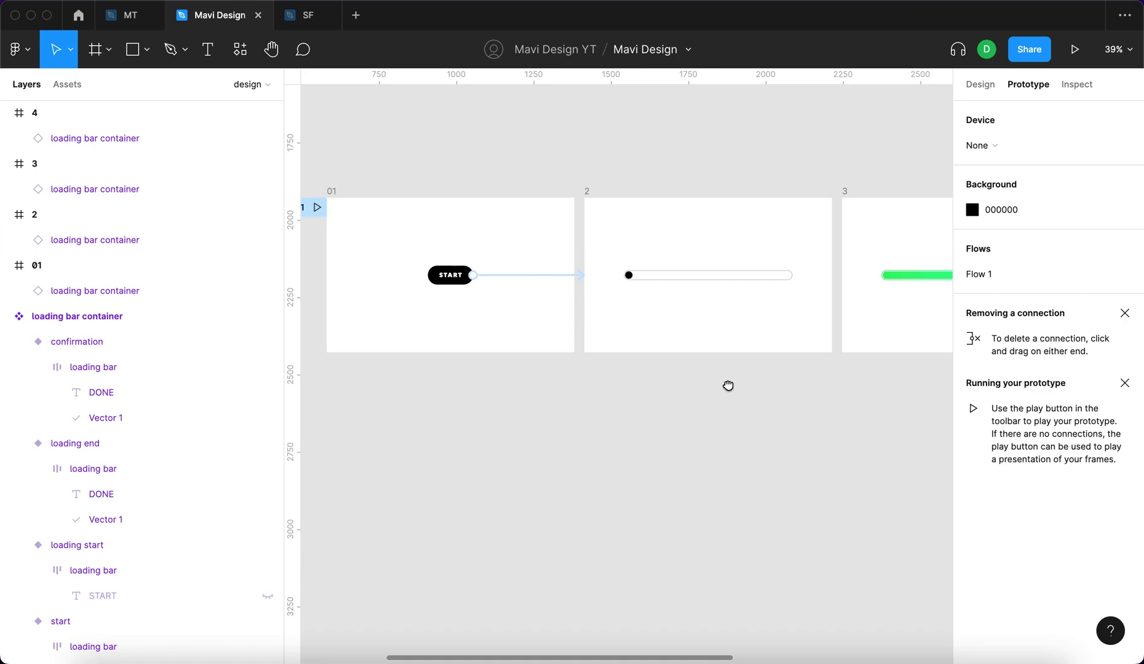
{"action": "left_click", "coordinate": [530, 266]}
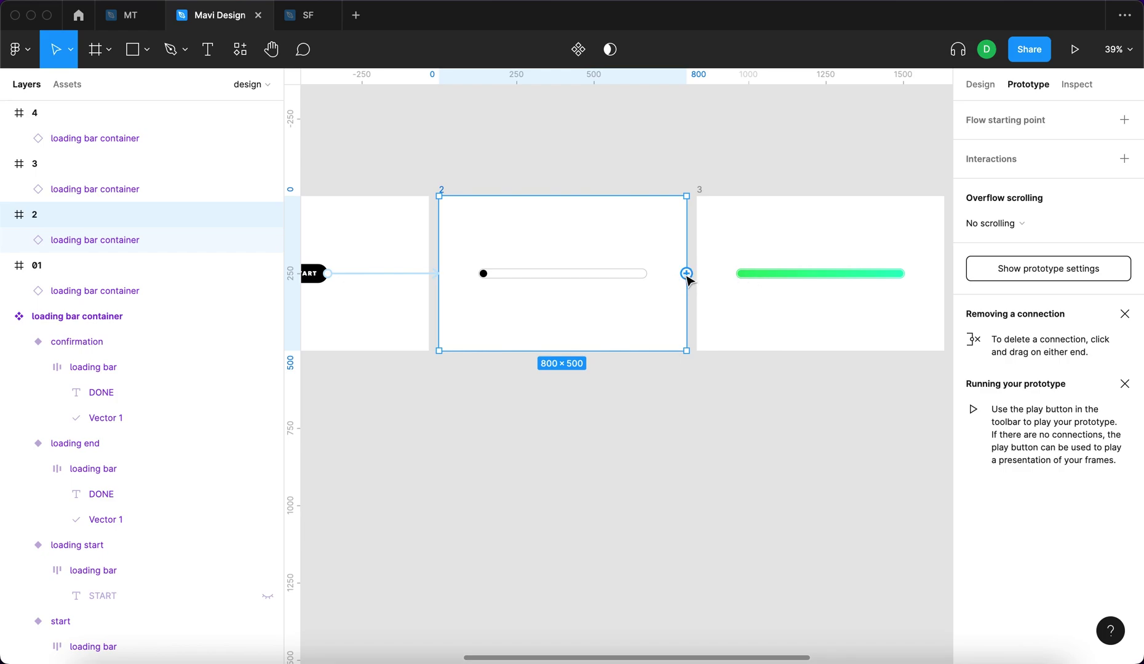
{"action": "left_click_drag", "start_coordinate": [687, 276], "coordinate": [708, 250]}
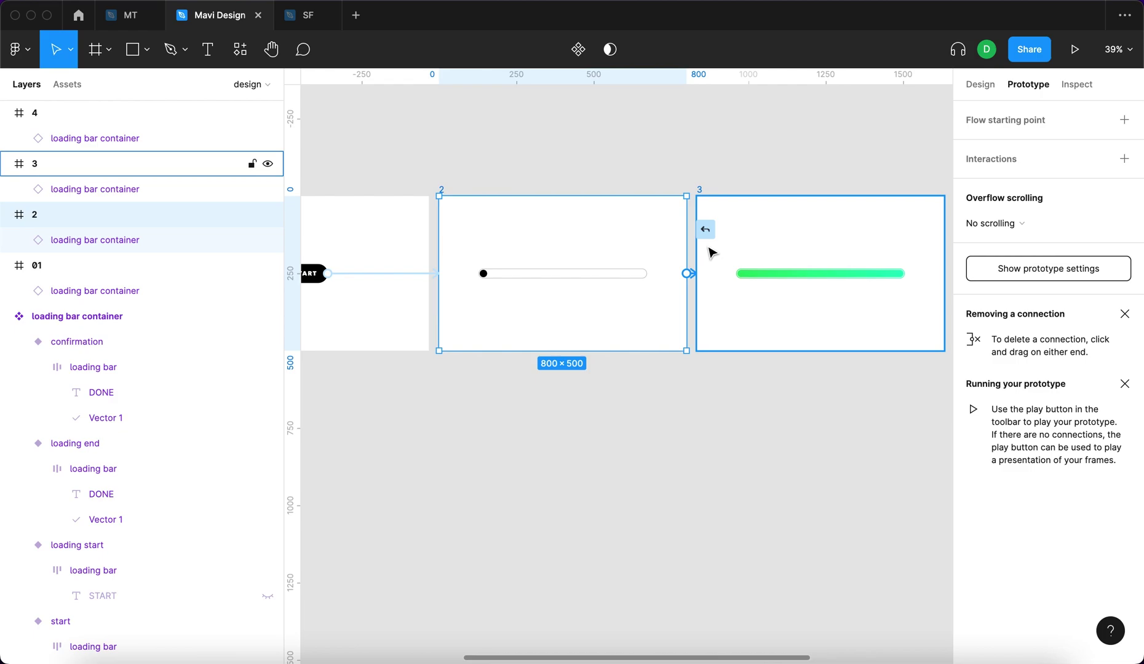
Step: Set the interaction from frame 2 to frame 3 to trigger after a delay of 1 ms
{"action": "left_click_drag", "start_coordinate": [711, 253], "coordinate": [712, 252]}
{"action": "left_click", "coordinate": [840, 226]}
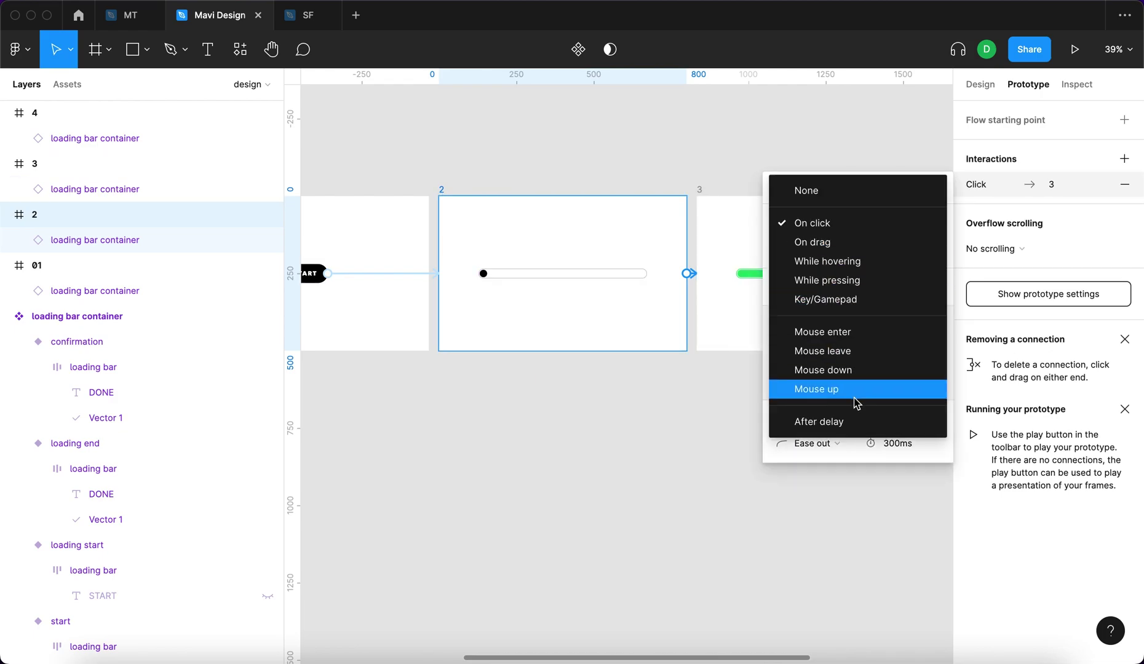
{"action": "left_click", "coordinate": [857, 423]}
{"action": "left_click", "coordinate": [900, 230]}
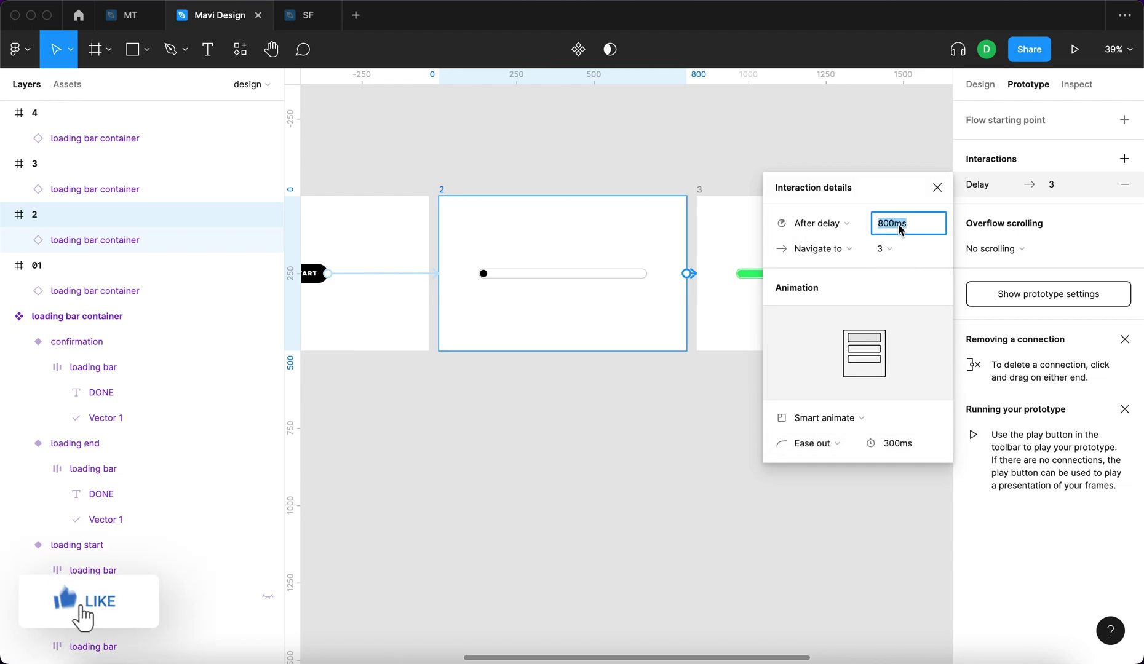
{"action": "type", "text": "1"}
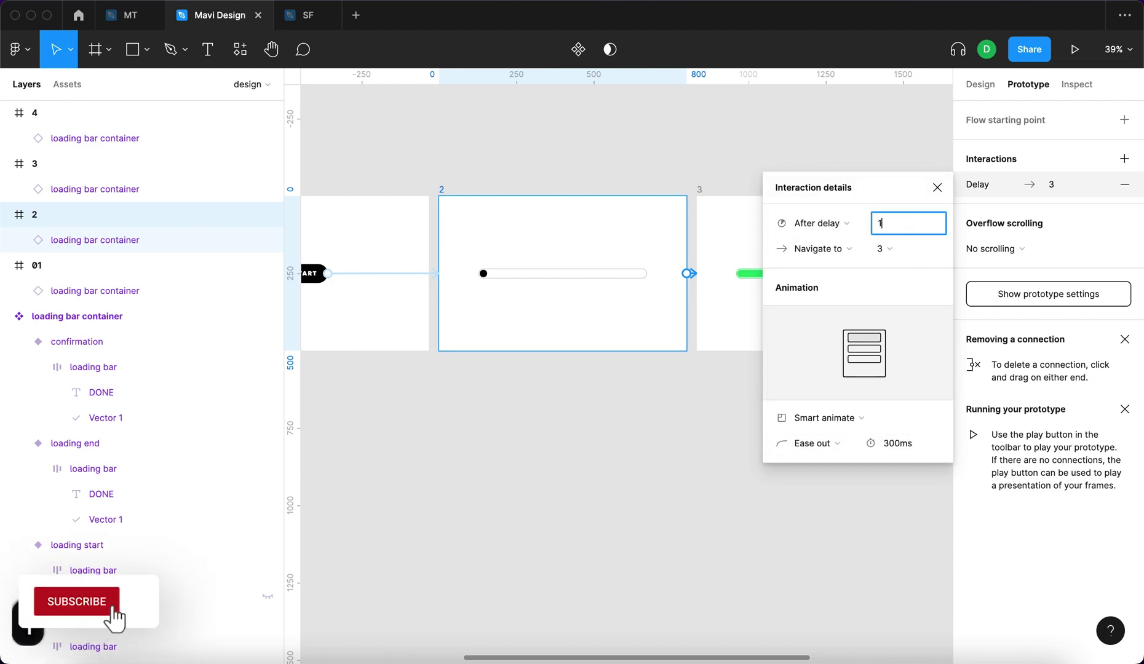
{"action": "key", "text": "Return"}
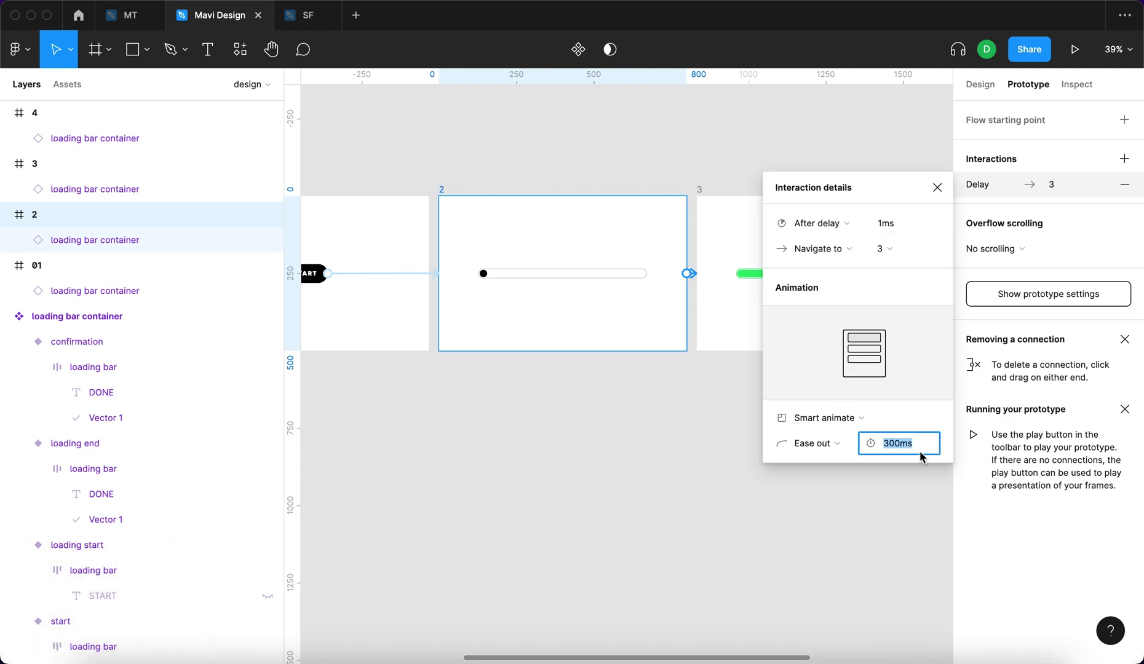
Step: Set the frame 2 to frame 3 animation to a 5000 ms duration with Ease in and out easing
{"action": "type", "text": "500"}
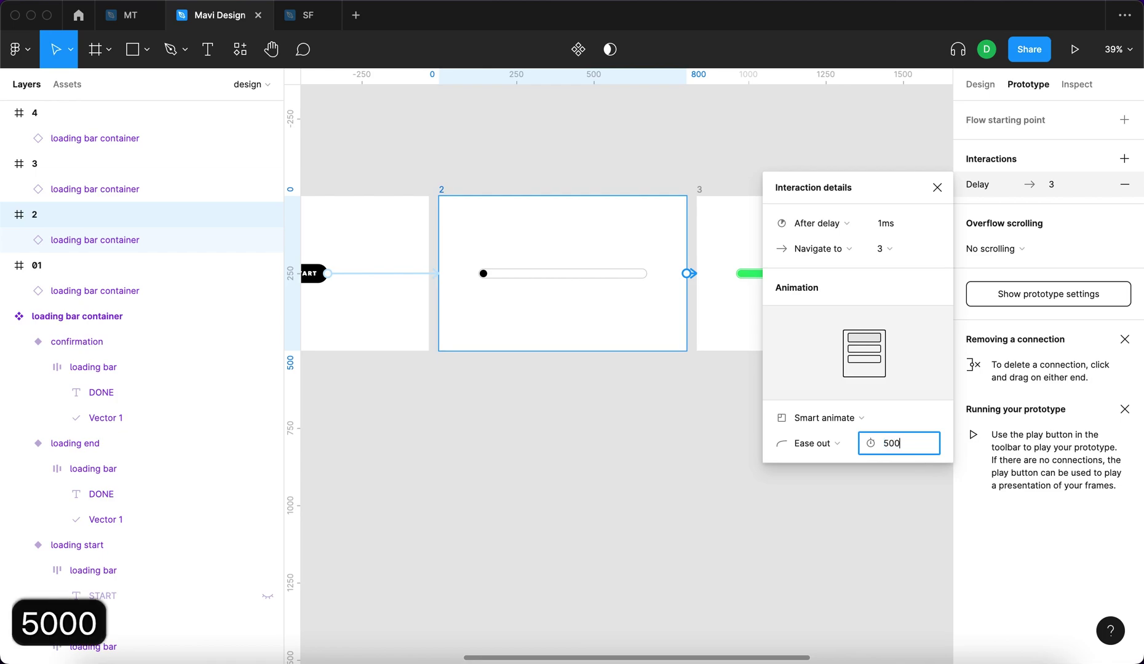
{"action": "type", "text": "0"}
{"action": "key", "text": "Return"}
{"action": "left_click", "coordinate": [812, 443]}
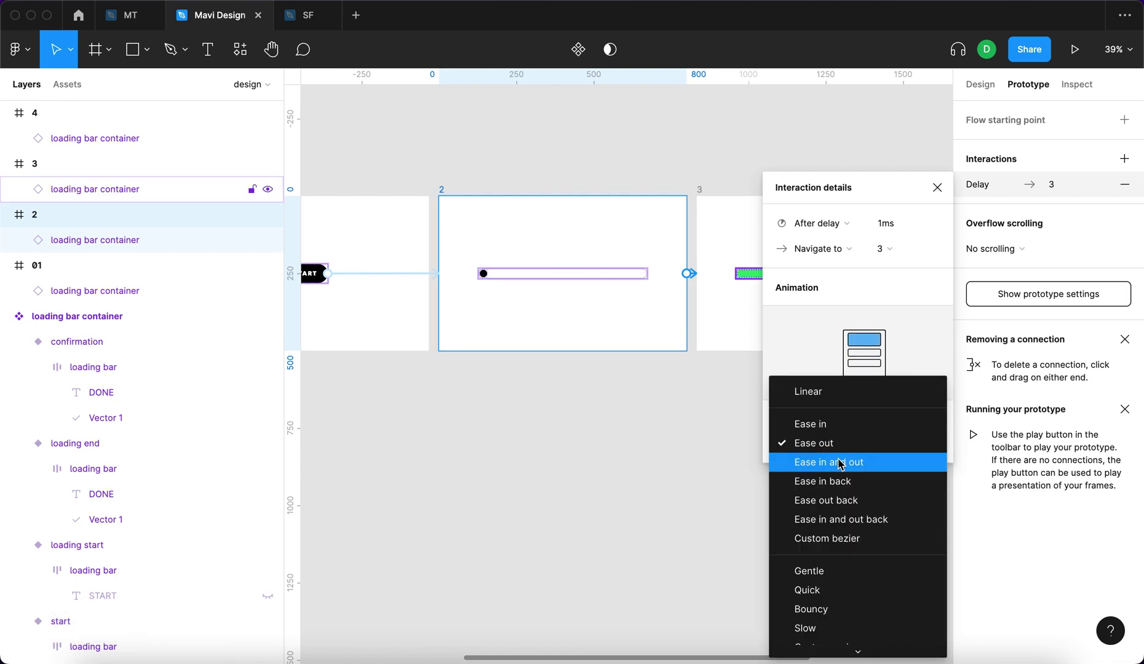
{"action": "left_click", "coordinate": [827, 463]}
Step: Add a prototype connection from frame 3 to frame 4
{"action": "scroll", "coordinate": [645, 425], "scroll_direction": "right", "scroll_amount": 3}
{"action": "scroll", "coordinate": [424, 423], "scroll_direction": "right", "scroll_amount": 5}
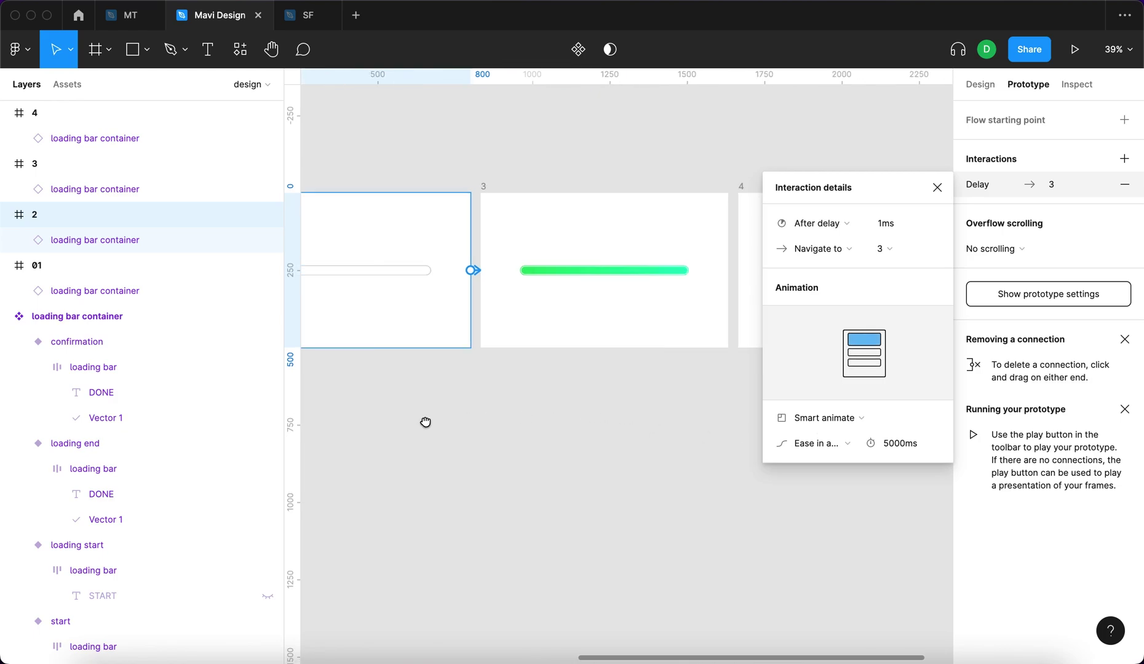
{"action": "left_click", "coordinate": [537, 443]}
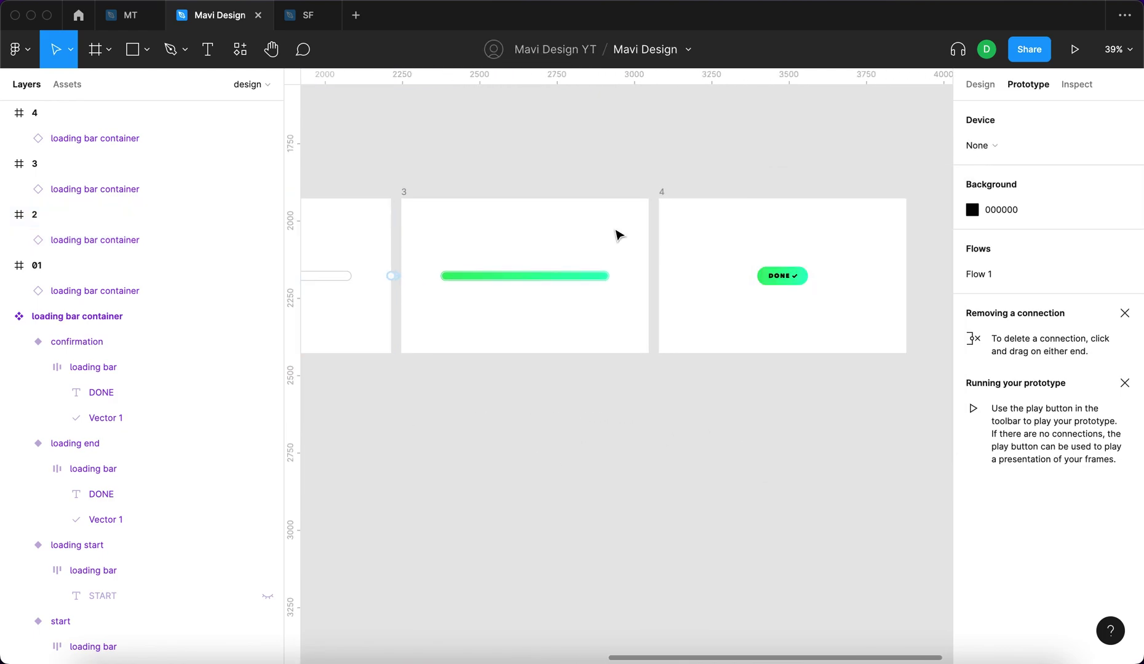
{"action": "left_click", "coordinate": [401, 192]}
{"action": "left_click_drag", "start_coordinate": [649, 276], "coordinate": [675, 264]}
Step: Set the interaction from frame 3 to frame 4 to trigger after a delay of 1 ms
{"action": "scroll", "coordinate": [628, 431], "scroll_direction": "right", "scroll_amount": 5}
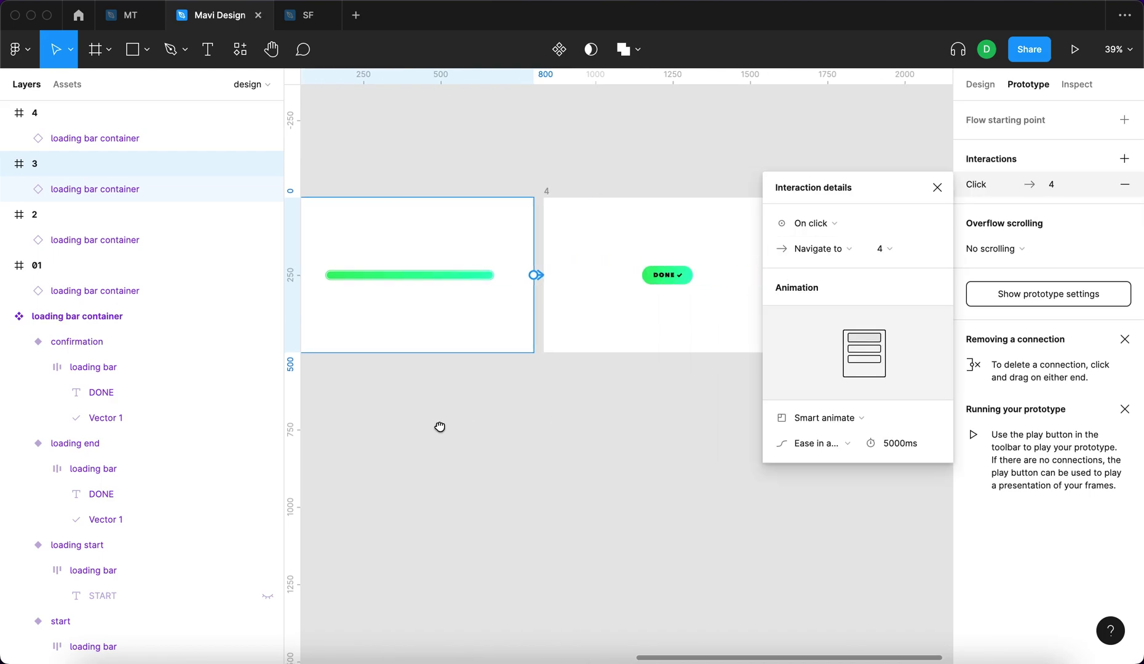
{"action": "left_click", "coordinate": [800, 224]}
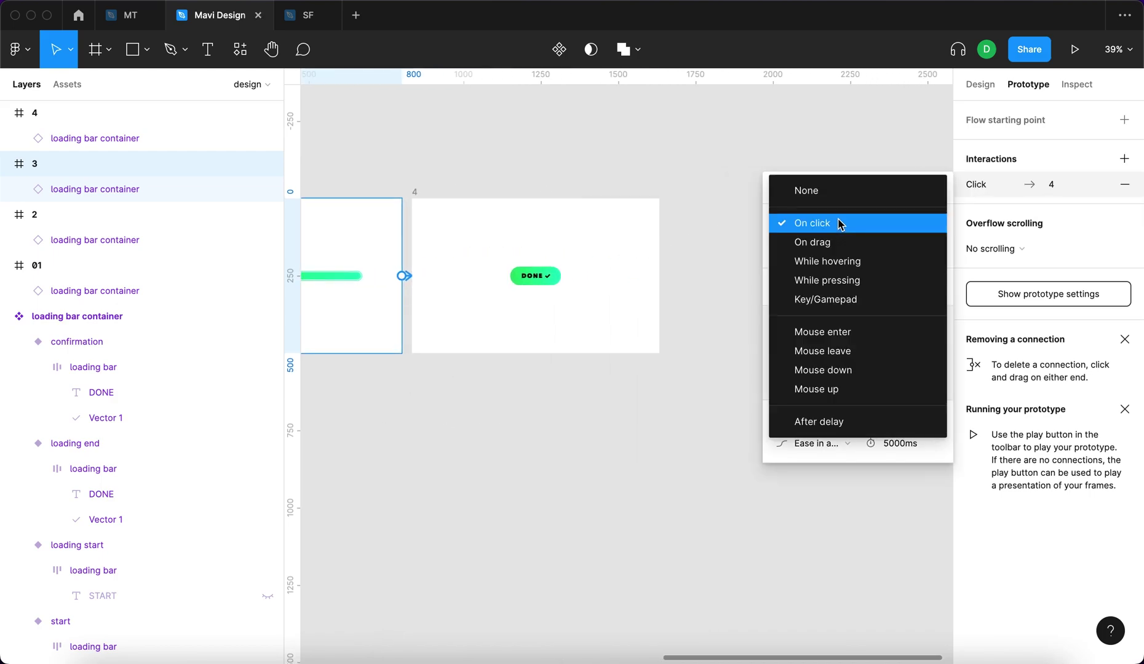
{"action": "left_click", "coordinate": [856, 422]}
{"action": "left_click", "coordinate": [904, 224]}
{"action": "type", "text": "1"}
{"action": "key", "text": "Return"}
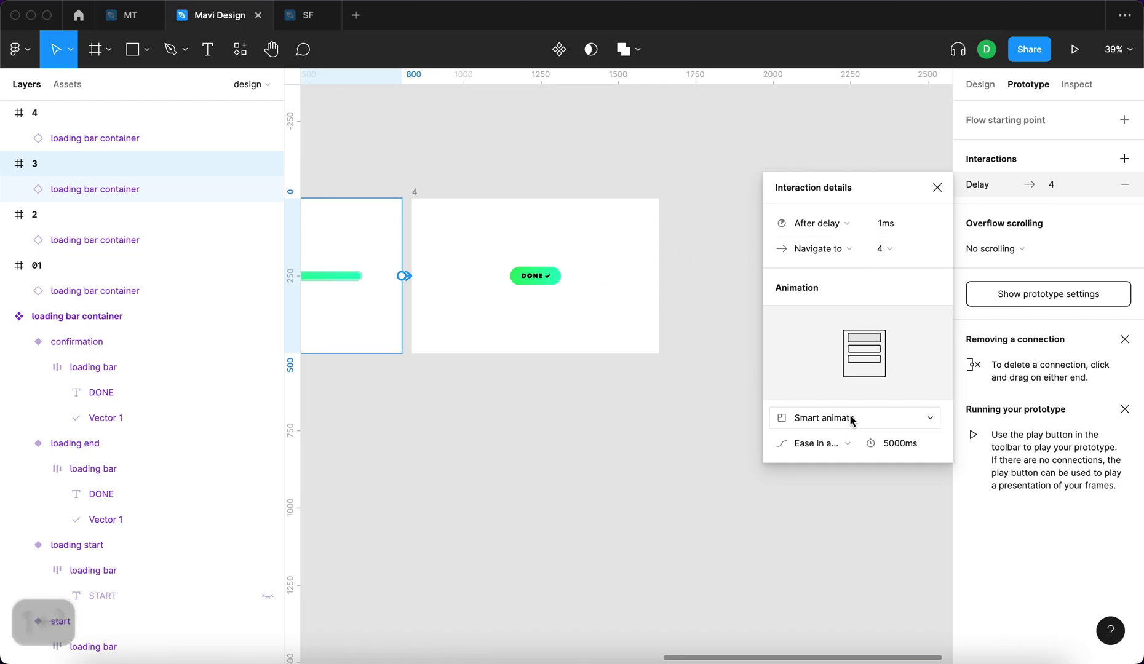
Step: Give the frame 3 to frame 4 animation Ease out easing and a 300 ms duration, and close the interaction details
{"action": "left_click", "coordinate": [835, 454]}
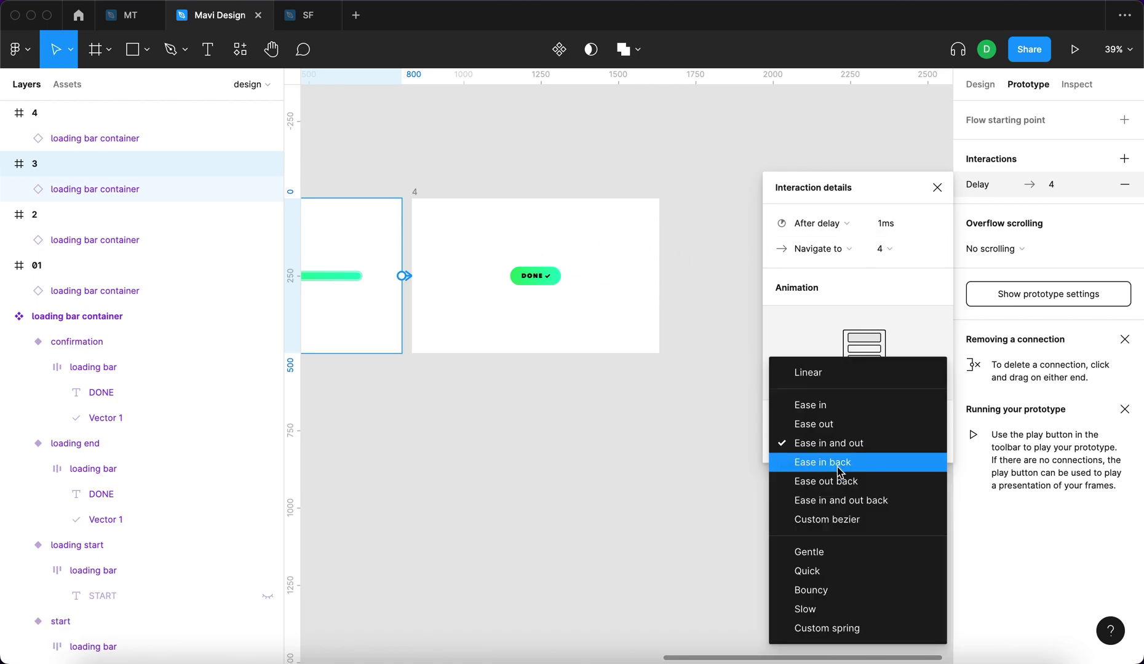
{"action": "left_click", "coordinate": [849, 429]}
{"action": "left_click", "coordinate": [917, 449]}
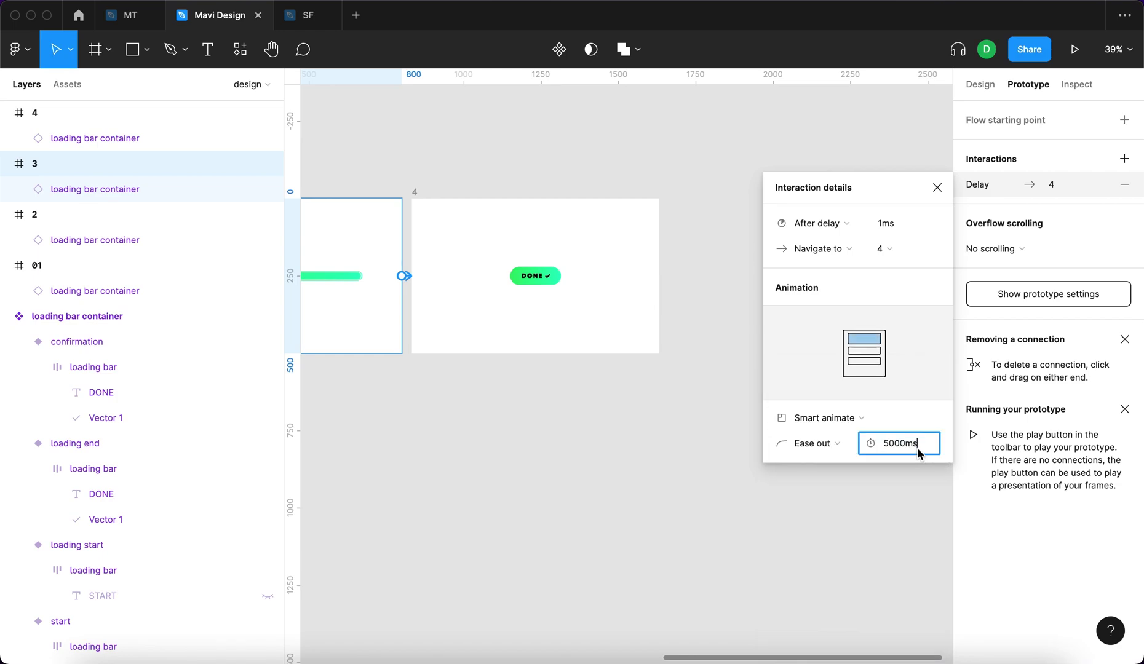
{"action": "key", "text": "super+a"}
{"action": "type", "text": "300"}
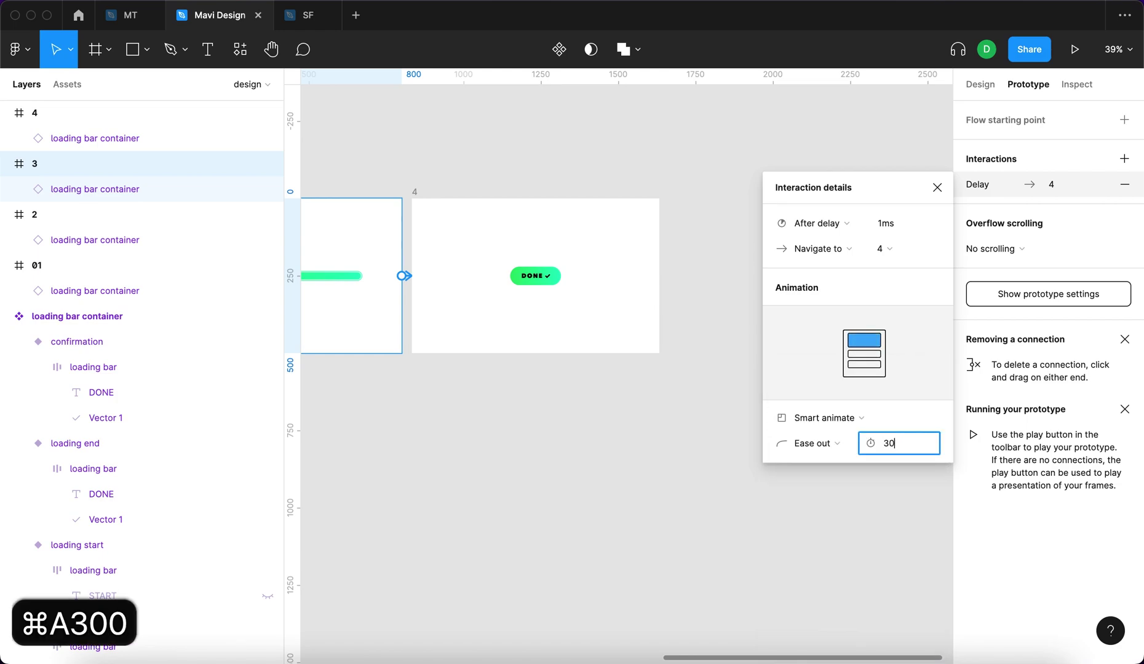
{"action": "key", "text": "Return"}
{"action": "left_click", "coordinate": [937, 187]}
Step: Review the prototype connections across frames 01, 2, 3 and 4, including the START instance's link and the DONE button
{"action": "scroll", "coordinate": [659, 235], "scroll_direction": "down", "scroll_amount": 5}
{"action": "scroll", "coordinate": [486, 432], "scroll_direction": "left", "scroll_amount": 10}
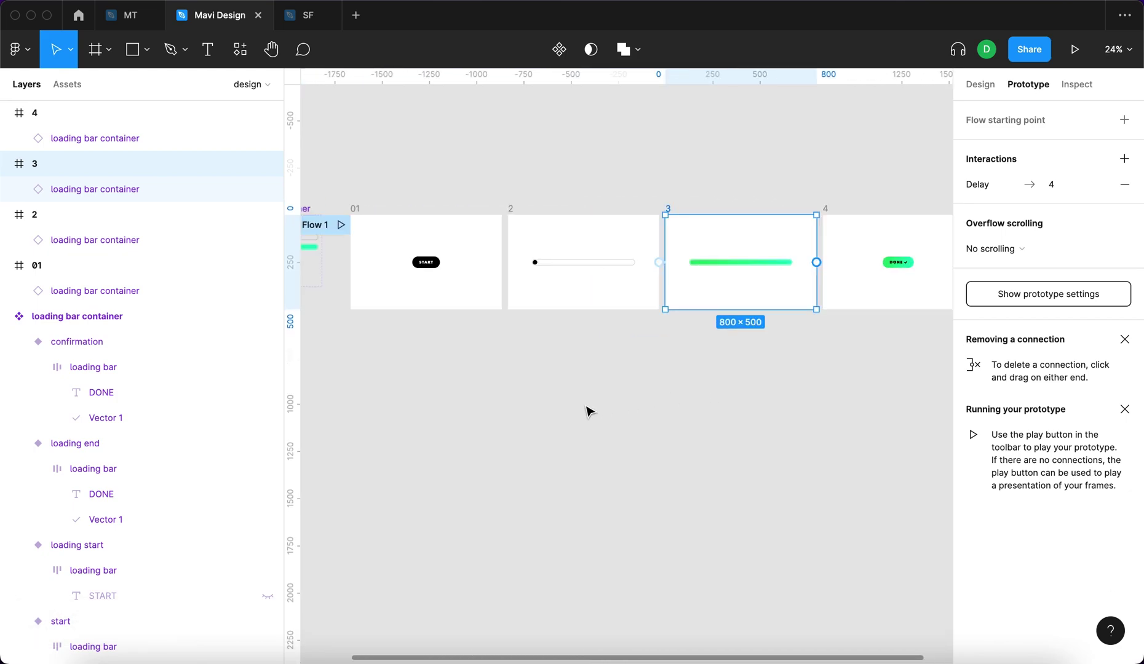
{"action": "scroll", "coordinate": [535, 421], "scroll_direction": "left", "scroll_amount": 5}
{"action": "scroll", "coordinate": [715, 391], "scroll_direction": "right", "scroll_amount": 4}
{"action": "scroll", "coordinate": [715, 391], "scroll_direction": "up", "scroll_amount": 2}
{"action": "left_click", "coordinate": [461, 293]}
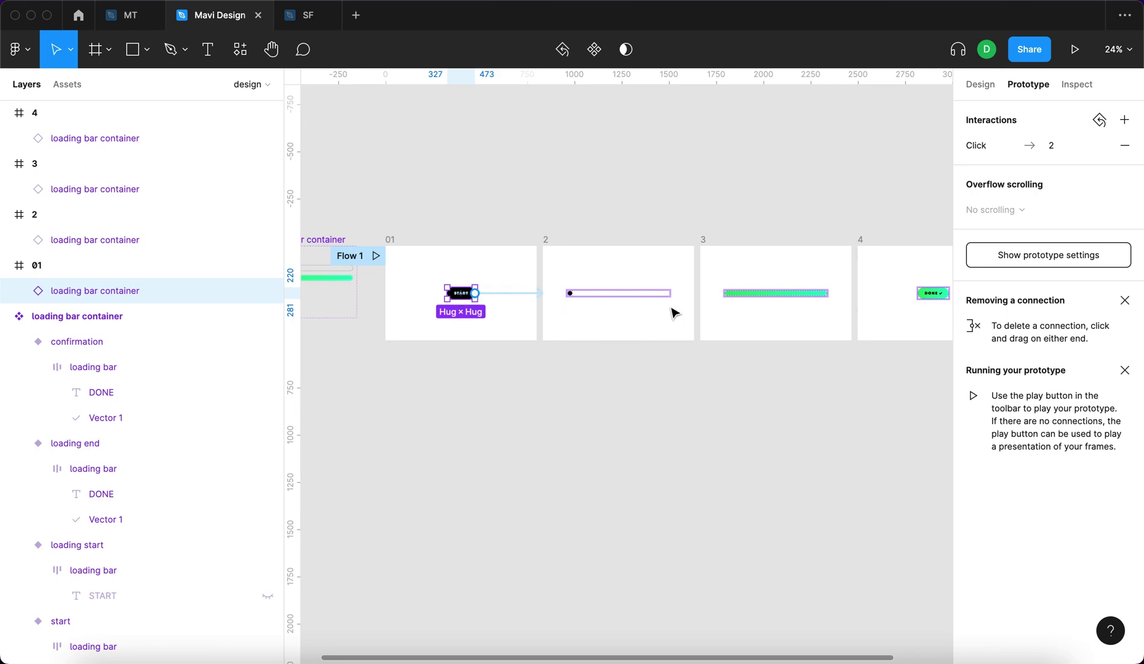
{"action": "left_click", "coordinate": [687, 331]}
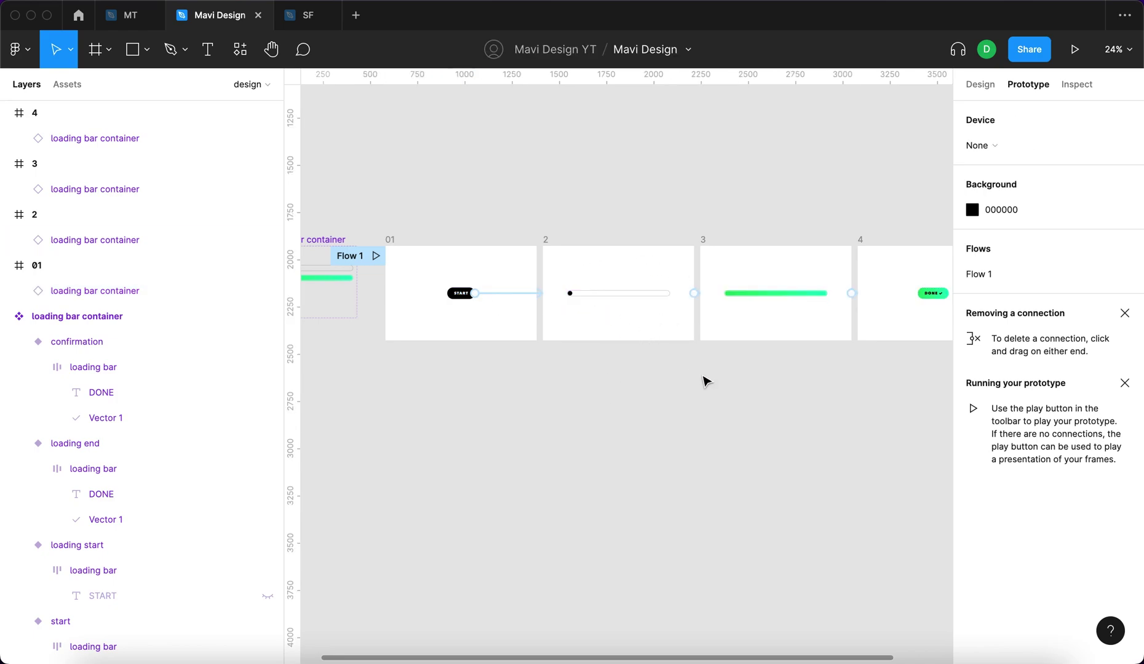
{"action": "scroll", "coordinate": [695, 388], "scroll_direction": "right", "scroll_amount": 3}
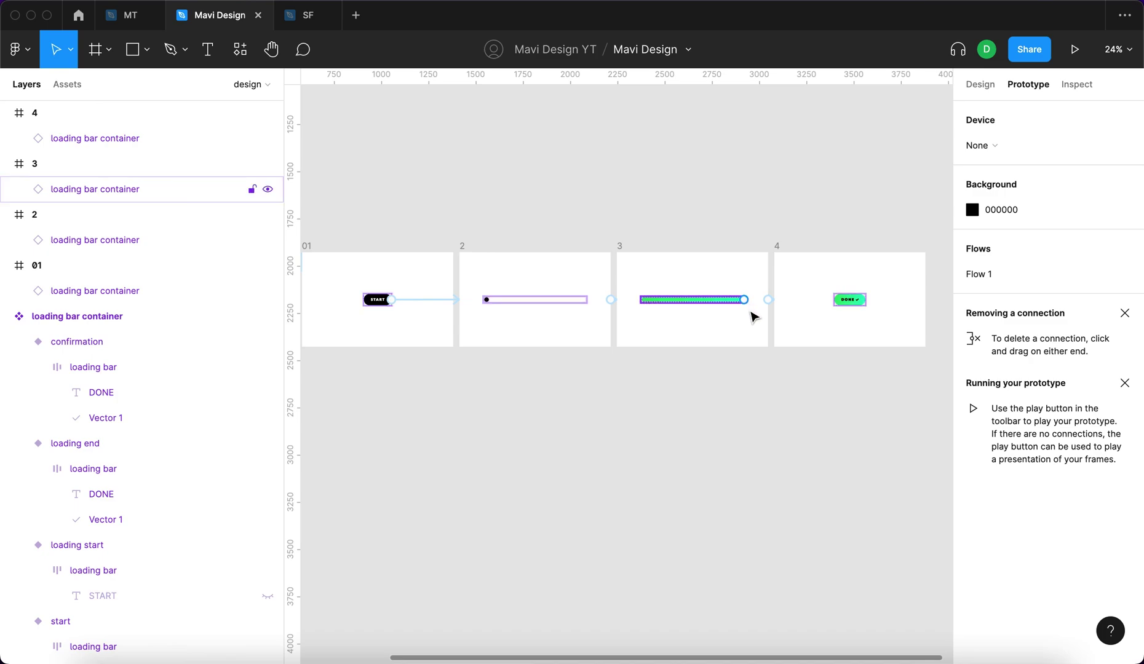
{"action": "scroll", "coordinate": [878, 316], "scroll_direction": "up", "scroll_amount": 5}
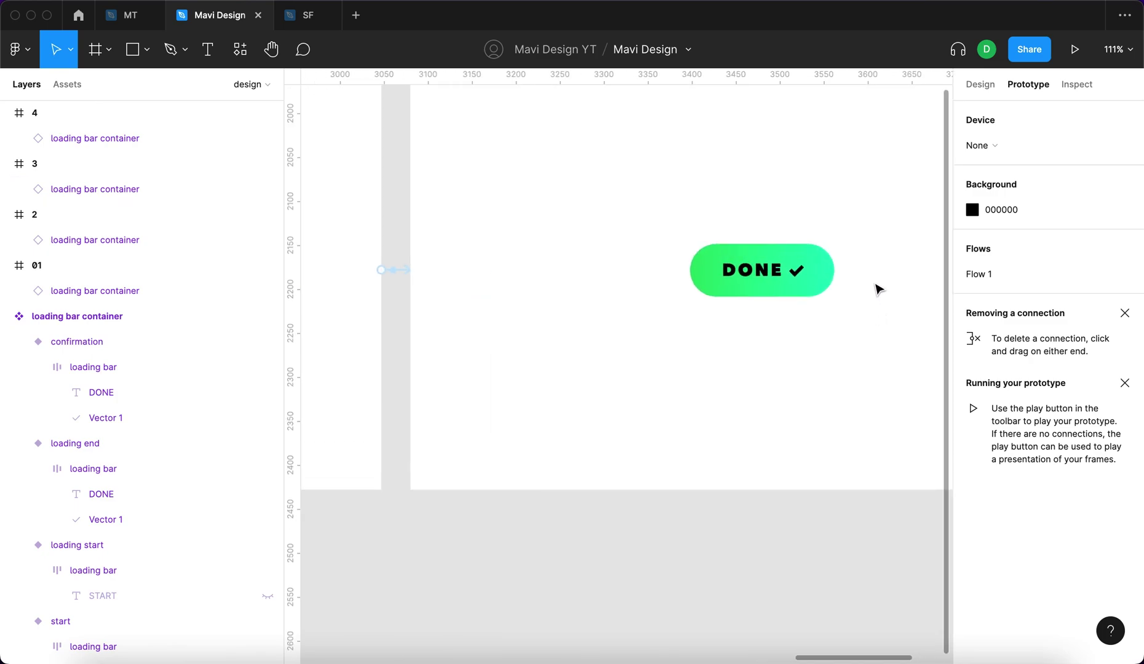
{"action": "scroll", "coordinate": [827, 209], "scroll_direction": "down", "scroll_amount": 2}
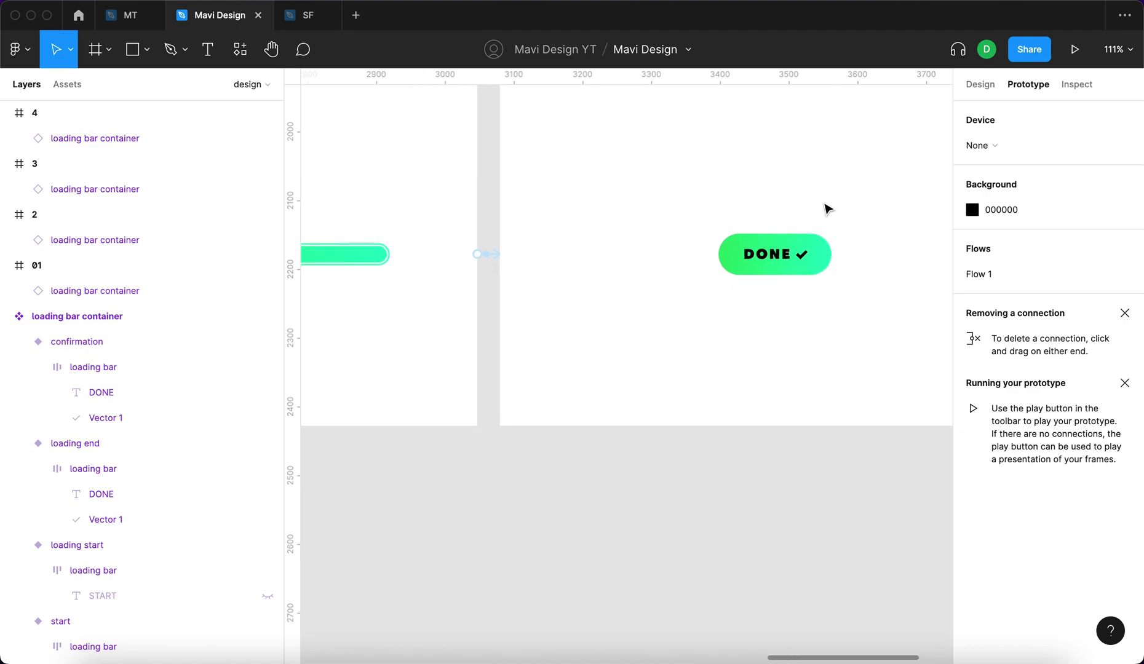
{"action": "scroll", "coordinate": [750, 202], "scroll_direction": "down", "scroll_amount": 2}
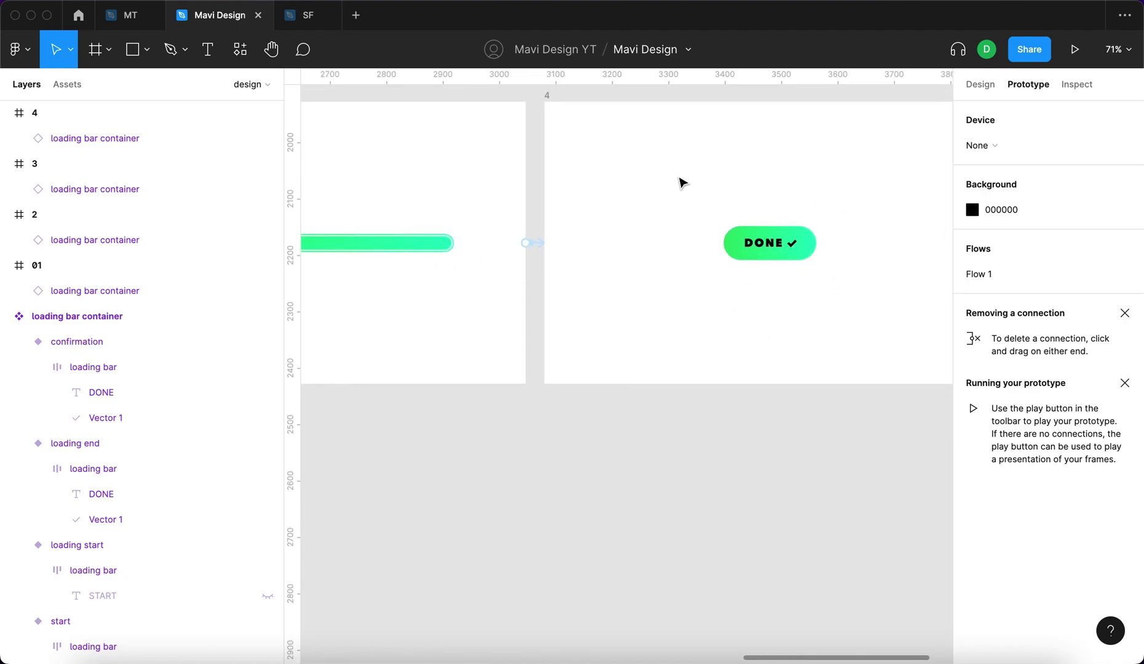
{"action": "scroll", "coordinate": [677, 486], "scroll_direction": "down", "scroll_amount": 6}
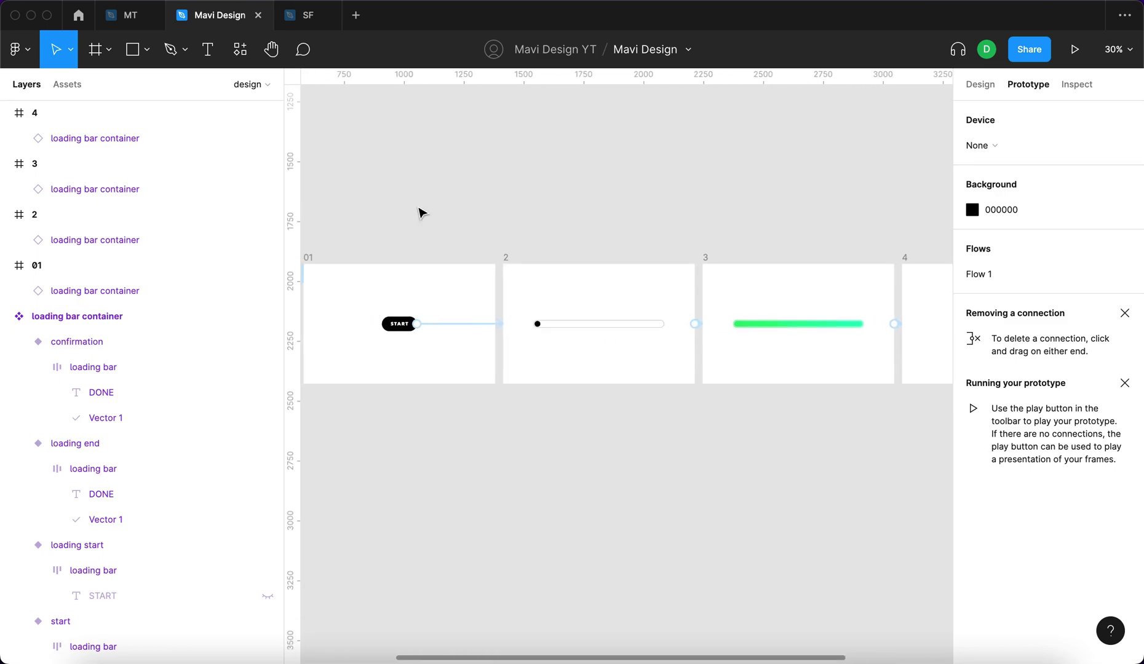
{"action": "scroll", "coordinate": [609, 196], "scroll_direction": "left", "scroll_amount": 5}
Step: Present the prototype from frame 01, restart it and trigger the START button to play the loading animation
{"action": "left_click", "coordinate": [644, 262]}
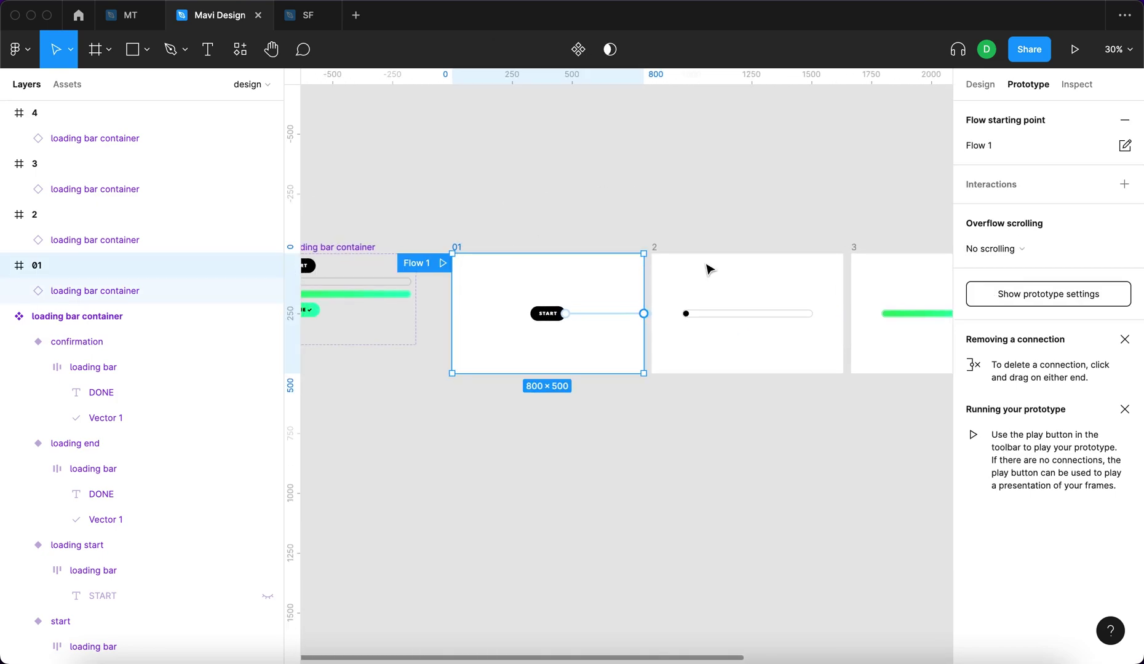
{"action": "left_click", "coordinate": [1076, 52]}
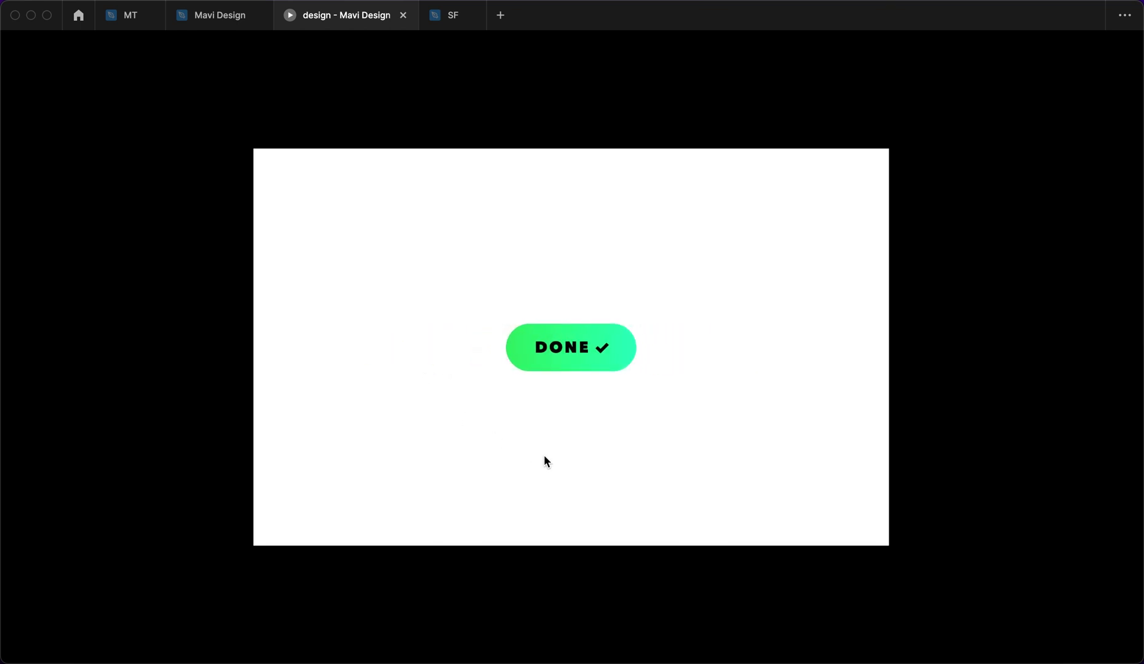
{"action": "key", "text": "r"}
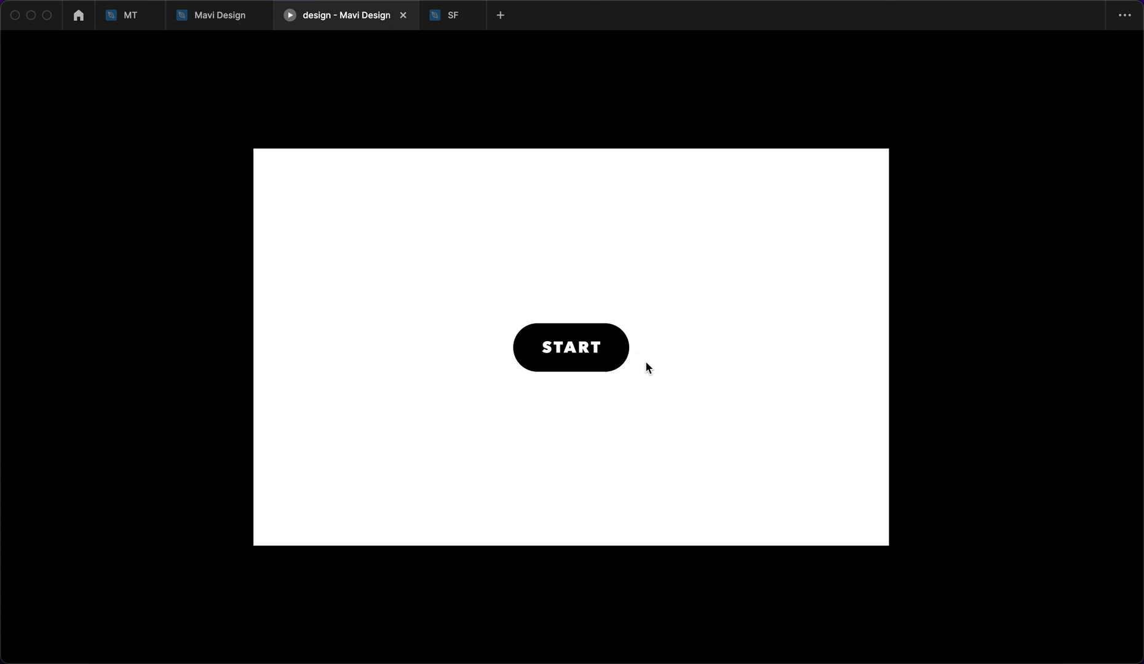
{"action": "left_click", "coordinate": [626, 352]}
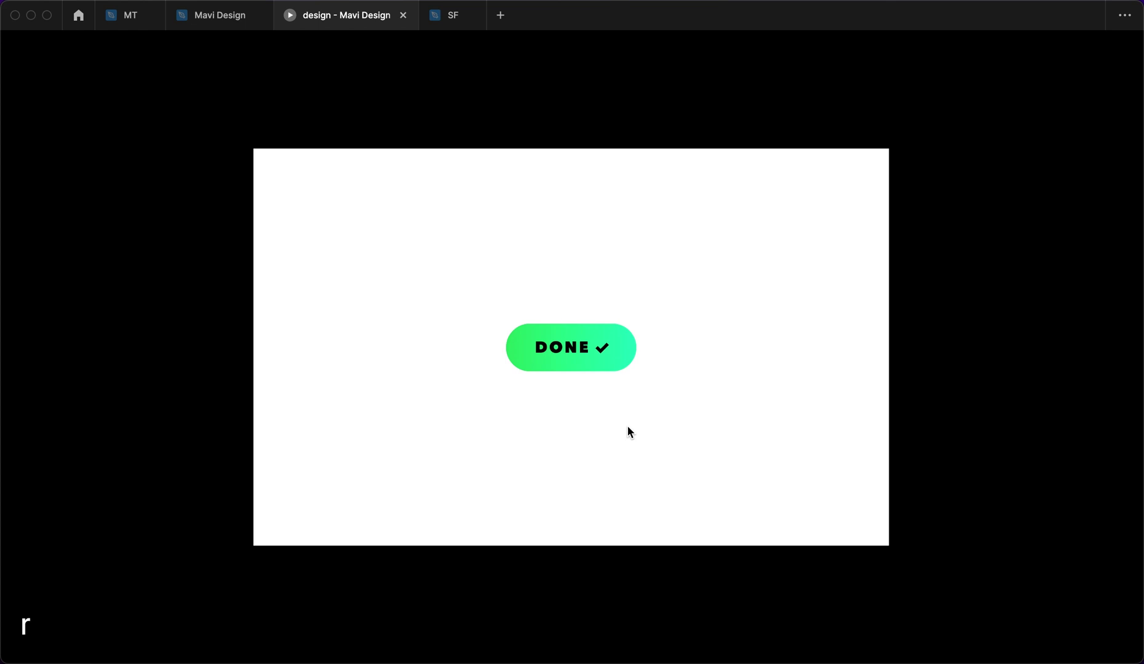
{"action": "left_click", "coordinate": [552, 365]}
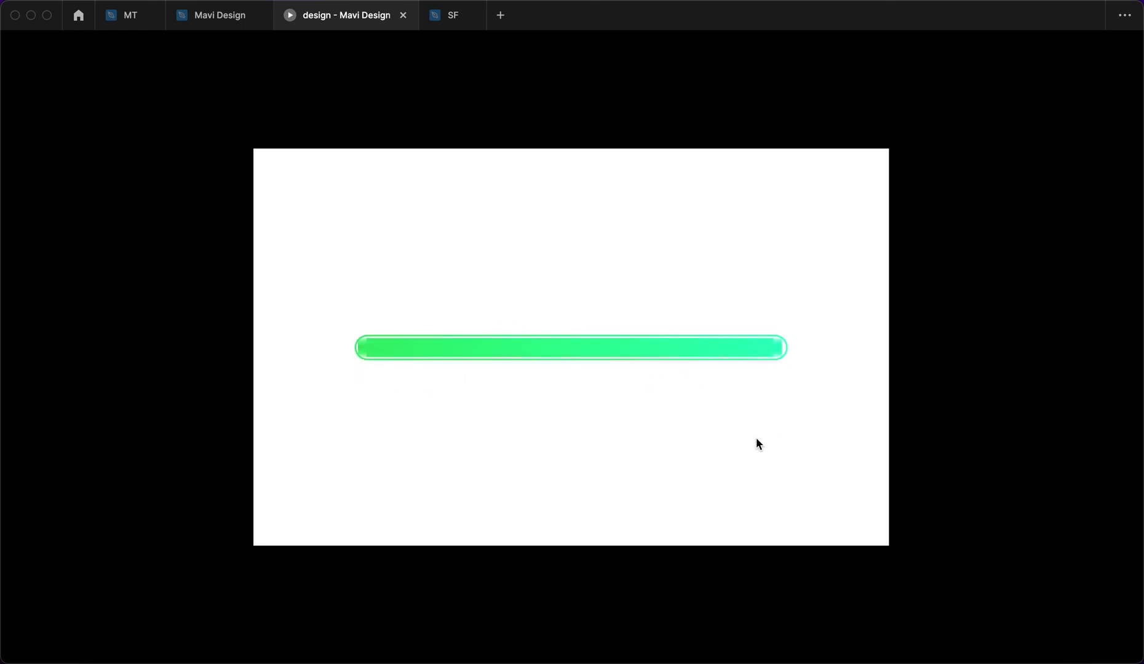
Step: Return to the design file and inspect the design properties of the loading bar inside the loading start variant
{"action": "left_click", "coordinate": [220, 15]}
{"action": "left_click", "coordinate": [551, 520]}
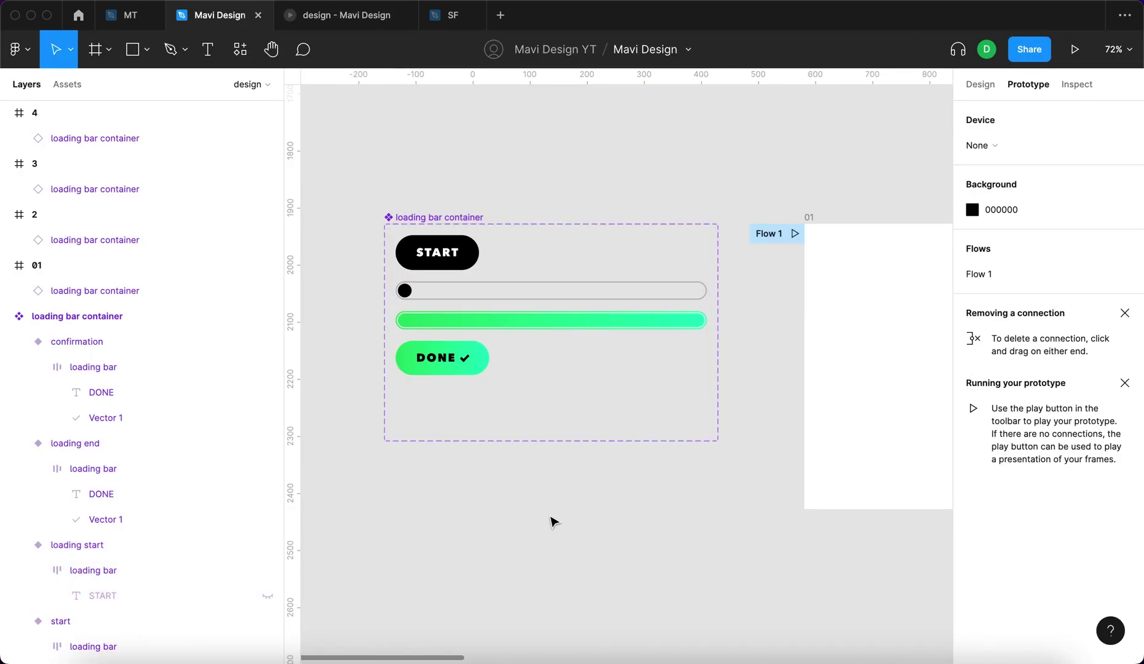
{"action": "left_click_drag", "start_coordinate": [533, 494], "coordinate": [532, 544]}
{"action": "scroll", "coordinate": [411, 394], "scroll_direction": "up", "scroll_amount": 10}
{"action": "left_click", "coordinate": [401, 154]}
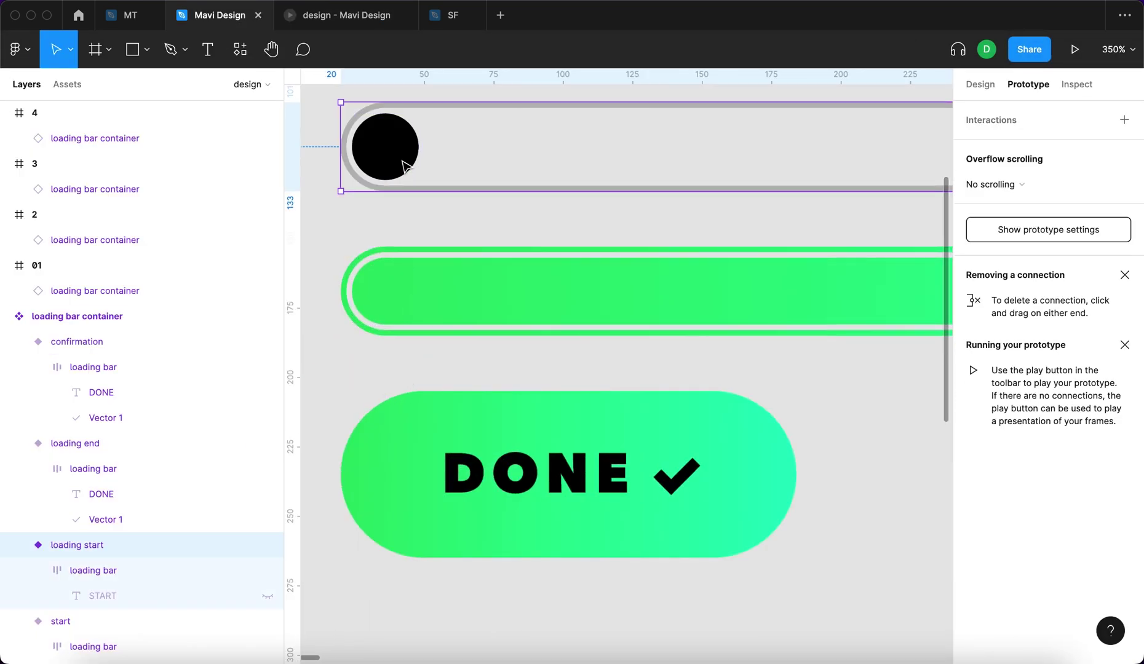
{"action": "left_click", "coordinate": [395, 146]}
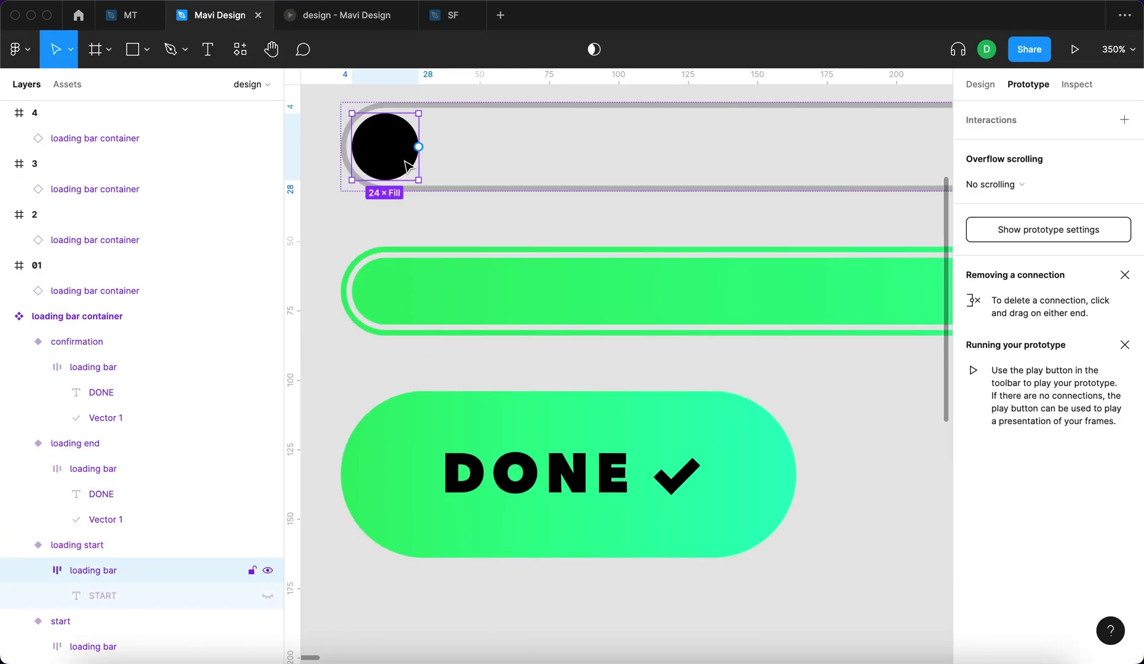
{"action": "left_click", "coordinate": [990, 91]}
{"action": "scroll", "coordinate": [467, 247], "scroll_direction": "down", "scroll_amount": 3}
{"action": "scroll", "coordinate": [470, 265], "scroll_direction": "up", "scroll_amount": 3}
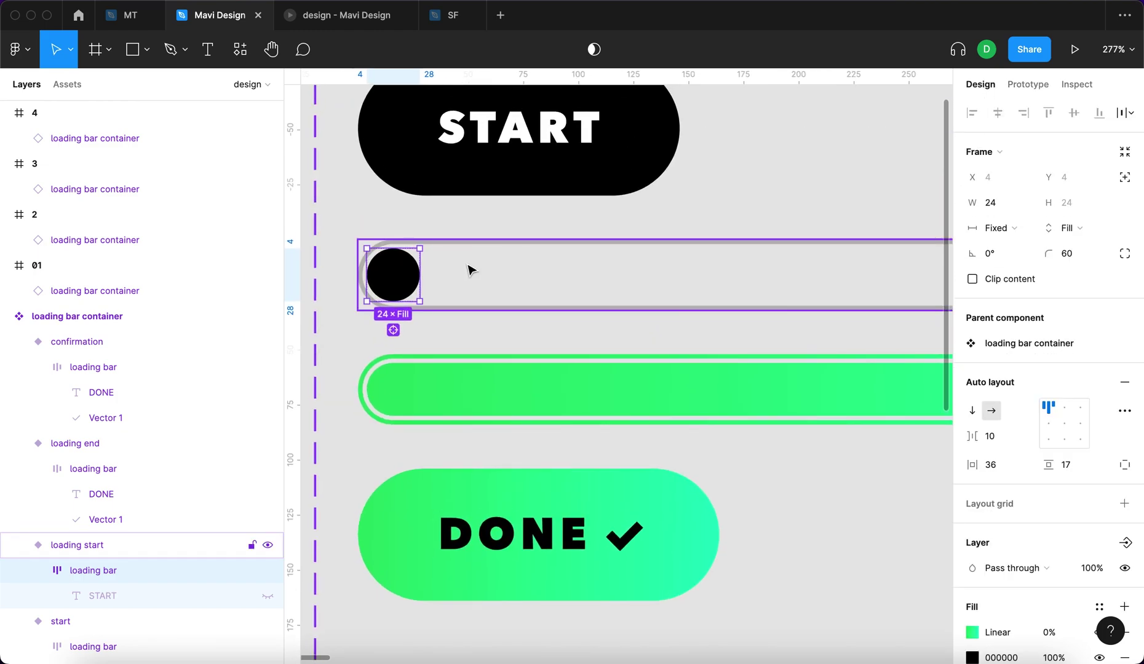
{"action": "scroll", "coordinate": [469, 271], "scroll_direction": "down", "scroll_amount": 4}
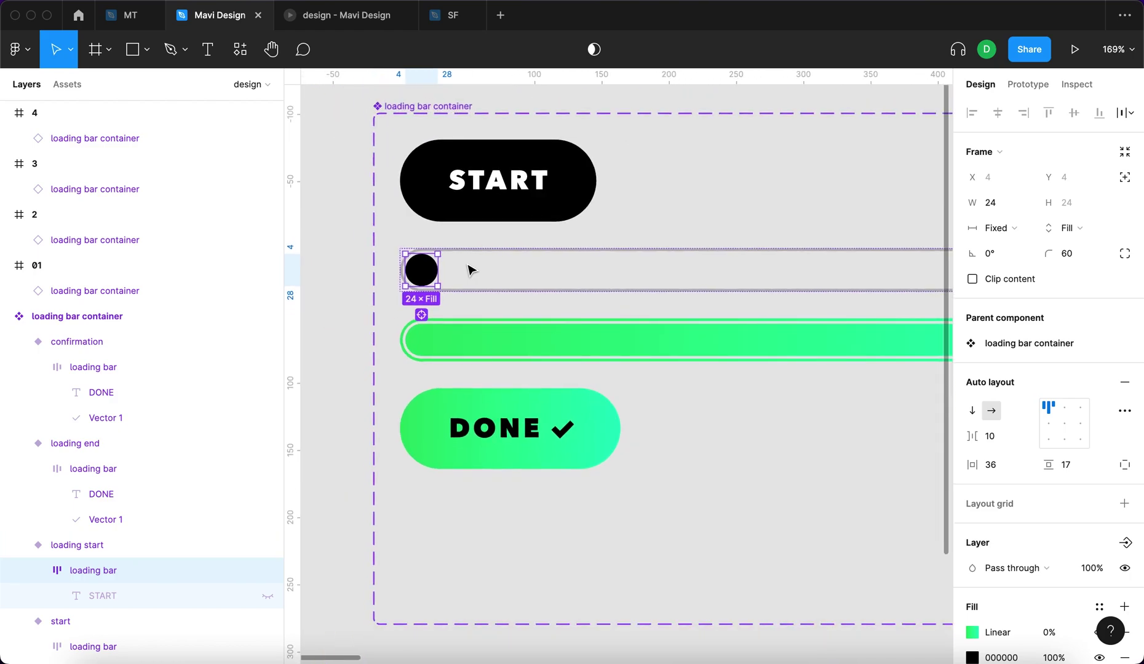
{"action": "left_click", "coordinate": [773, 546]}
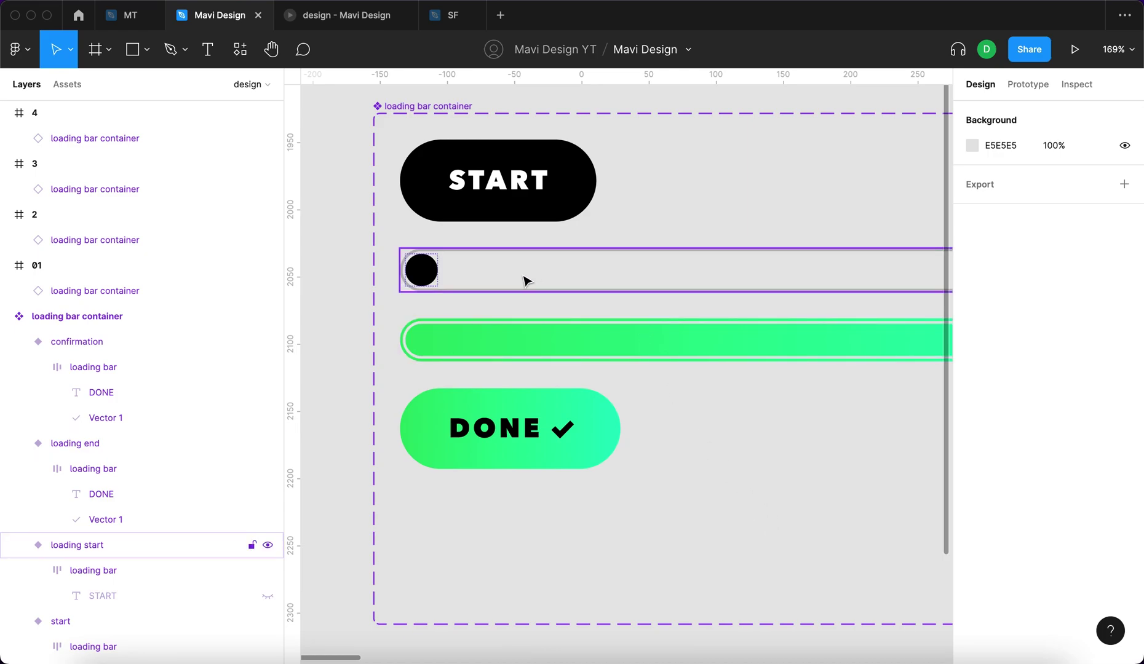
Step: Draw a rectangle beside the START variant, then cut it and paste it into the loading start variant
{"action": "key", "text": "r"}
{"action": "left_click", "coordinate": [705, 213]}
{"action": "left_click_drag", "start_coordinate": [714, 232], "coordinate": [689, 272]}
{"action": "left_click_drag", "start_coordinate": [691, 183], "coordinate": [691, 231]}
{"action": "key", "text": "super+x"}
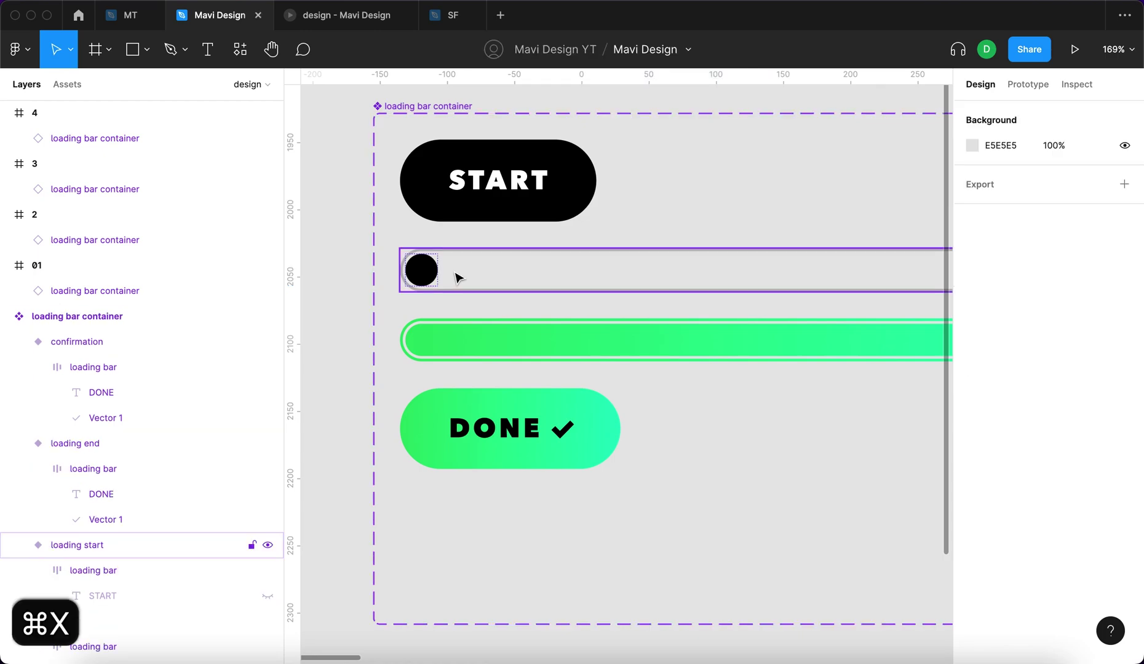
{"action": "left_click", "coordinate": [454, 276]}
{"action": "key", "text": "super+v"}
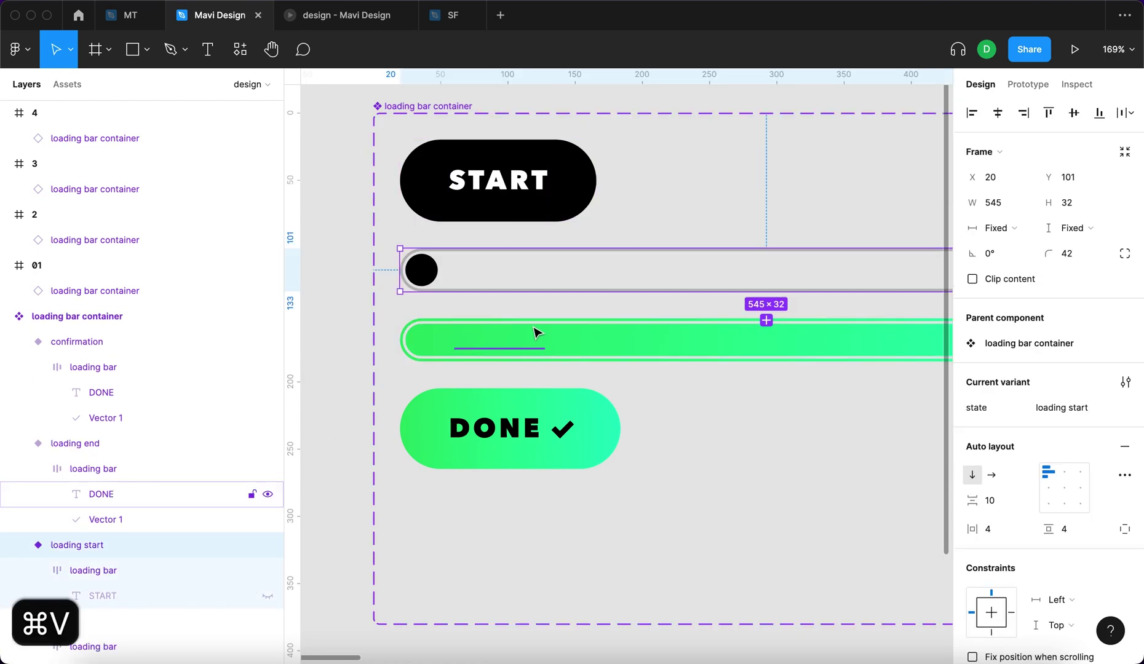
Step: Give the pasted rectangle in the loading start variant absolute positioning and centre it vertically
{"action": "scroll", "coordinate": [588, 304], "scroll_direction": "down", "scroll_amount": 5}
{"action": "scroll", "coordinate": [452, 256], "scroll_direction": "up", "scroll_amount": 5}
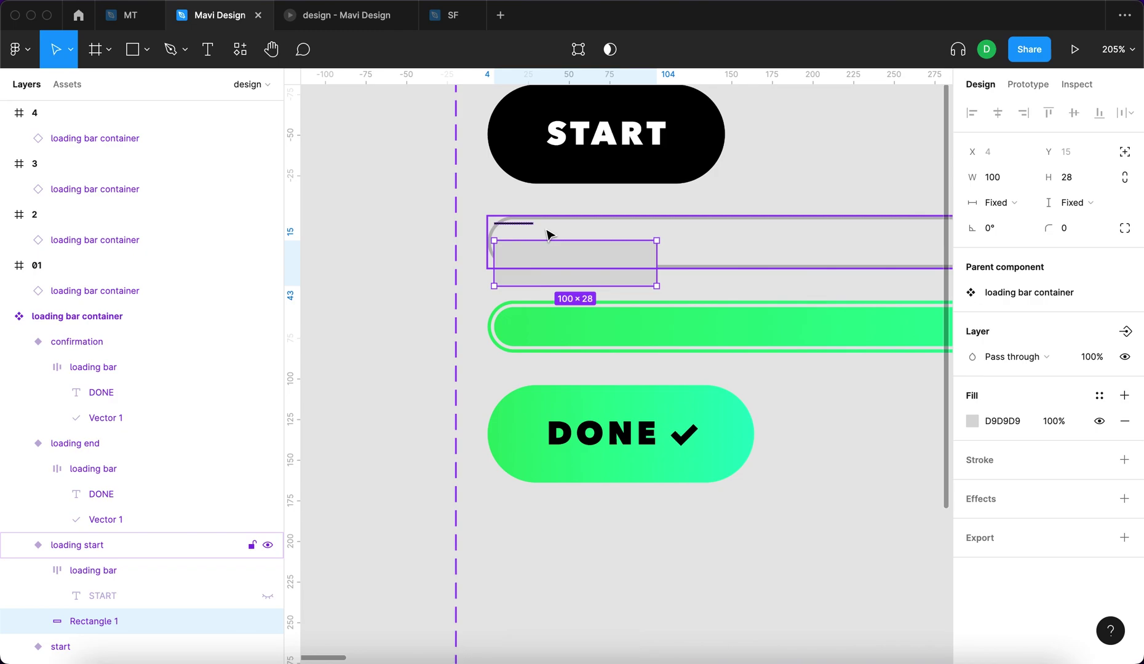
{"action": "scroll", "coordinate": [546, 232], "scroll_direction": "up", "scroll_amount": 10}
{"action": "scroll", "coordinate": [546, 232], "scroll_direction": "up", "scroll_amount": 2}
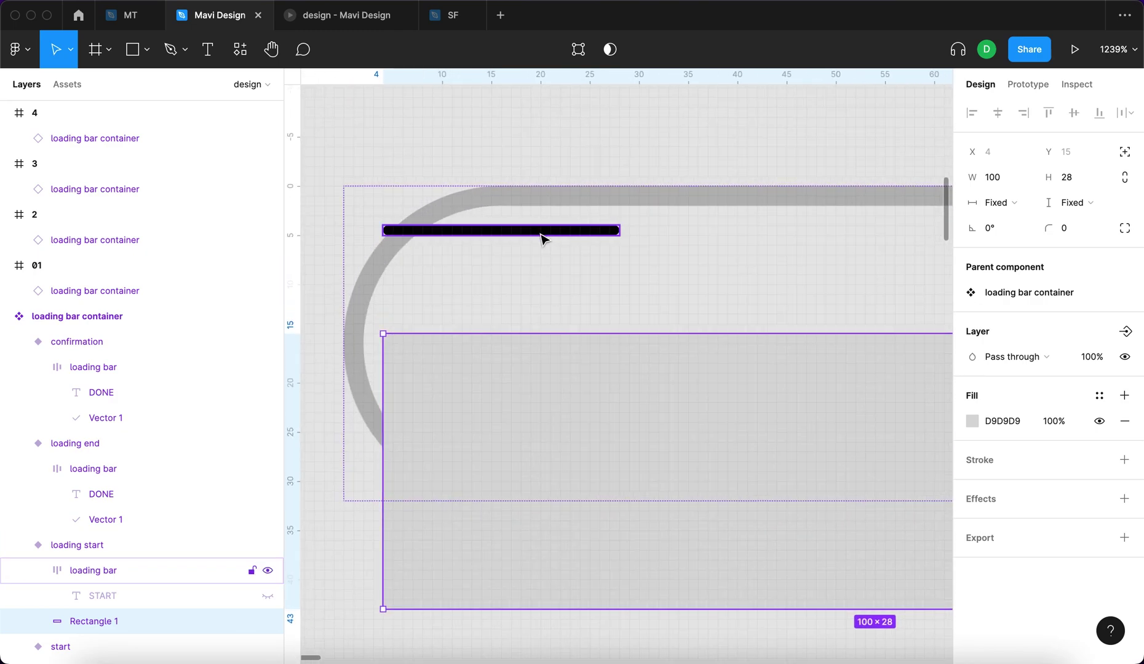
{"action": "scroll", "coordinate": [543, 243], "scroll_direction": "down", "scroll_amount": 5}
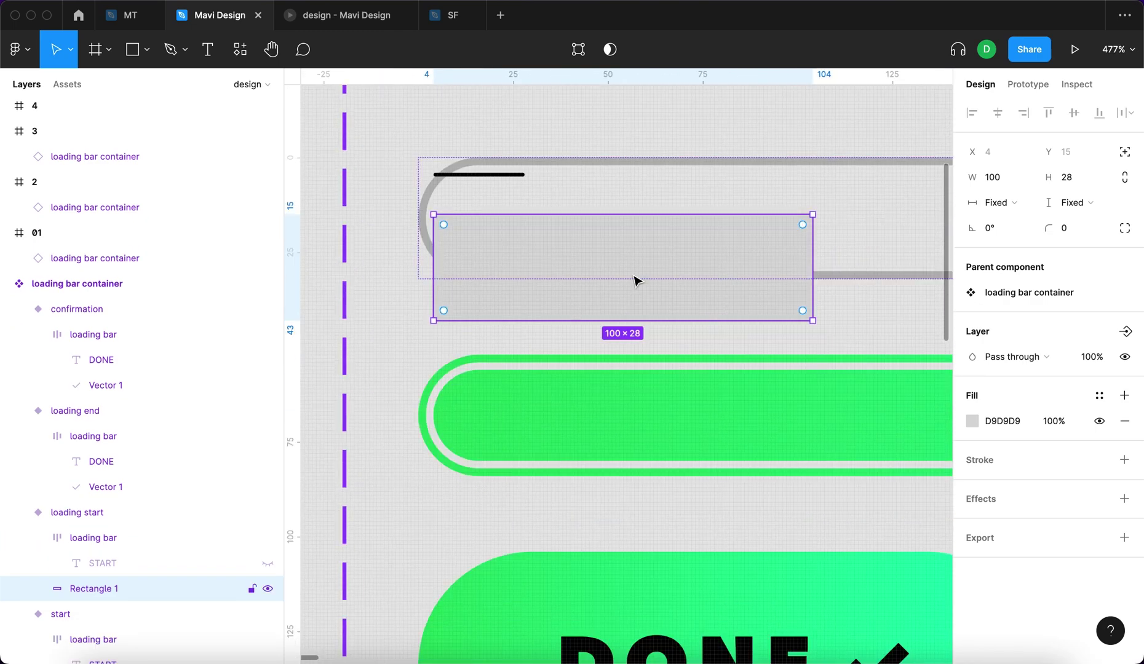
{"action": "left_click", "coordinate": [1124, 154]}
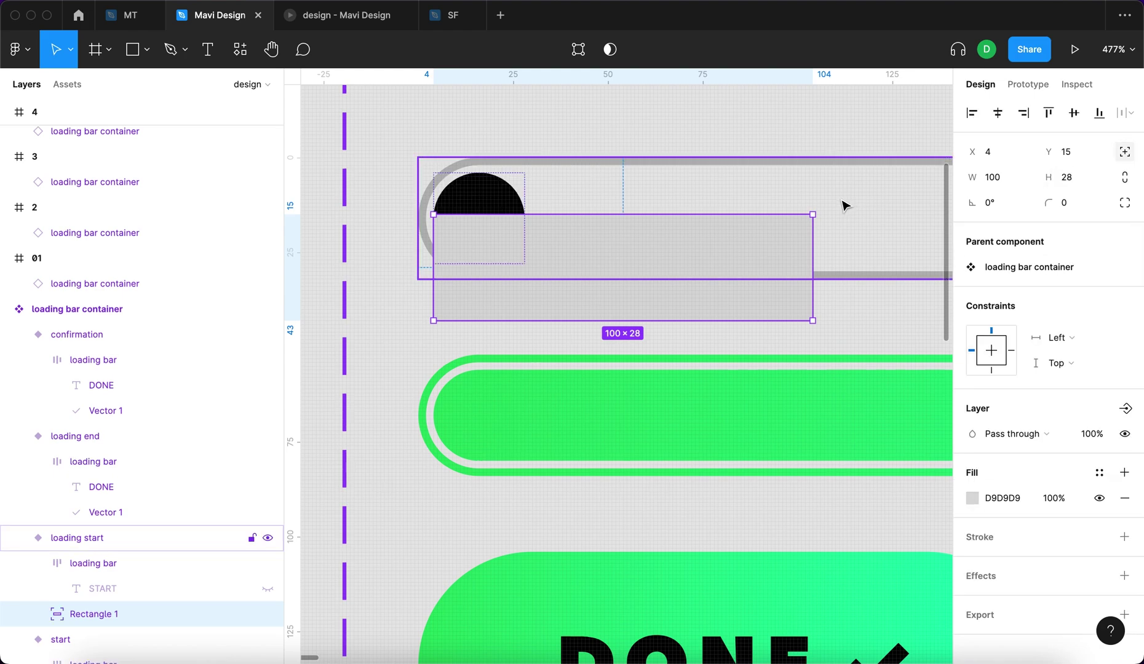
{"action": "left_click", "coordinate": [1074, 113]}
Step: Resize the rectangle to 24 by 24 at X 4, Y 4, matching the black circle's bounds
{"action": "scroll", "coordinate": [483, 175], "scroll_direction": "up", "scroll_amount": 5}
{"action": "mouse_move", "coordinate": [483, 189]}
{"action": "left_mouse_down"}
{"action": "mouse_move", "coordinate": [480, 201]}
{"action": "mouse_move", "coordinate": [491, 188]}
{"action": "left_mouse_up"}
{"action": "mouse_move", "coordinate": [395, 264]}
{"action": "left_mouse_down"}
{"action": "mouse_move", "coordinate": [455, 265]}
{"action": "mouse_move", "coordinate": [386, 268]}
{"action": "left_mouse_up"}
{"action": "scroll", "coordinate": [385, 268], "scroll_direction": "down", "scroll_amount": 3}
{"action": "left_click_drag", "start_coordinate": [914, 271], "coordinate": [552, 277]}
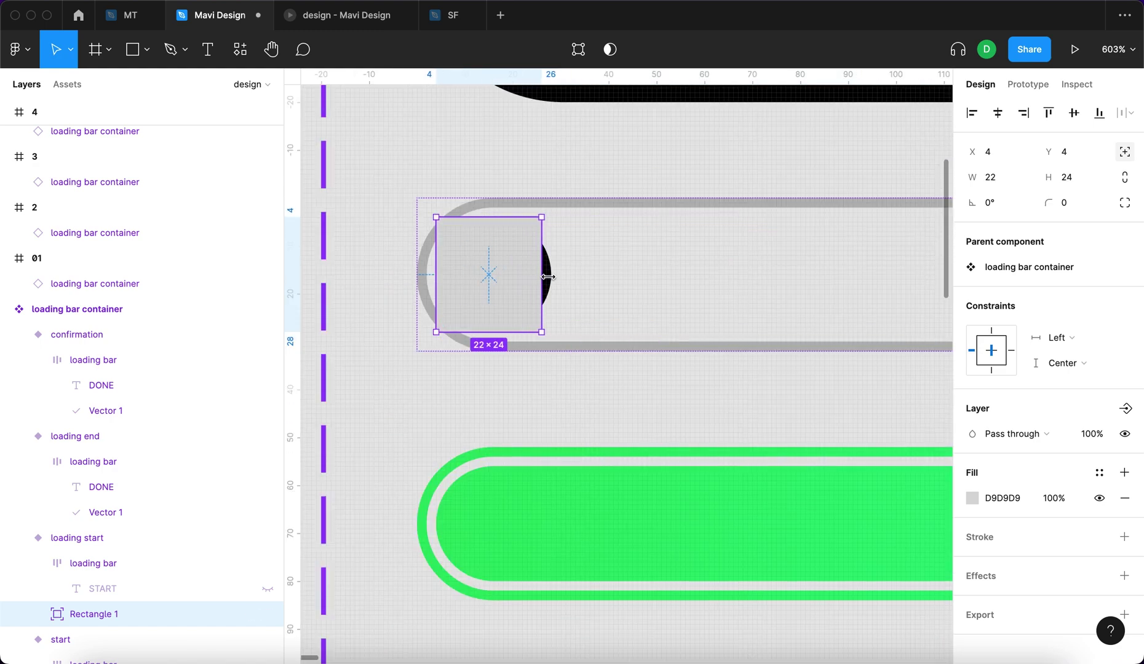
Step: Rename the rectangle as loading bar and set its corner radius to 40
{"action": "double_click", "coordinate": [95, 615]}
{"action": "type", "text": "loading_bar"}
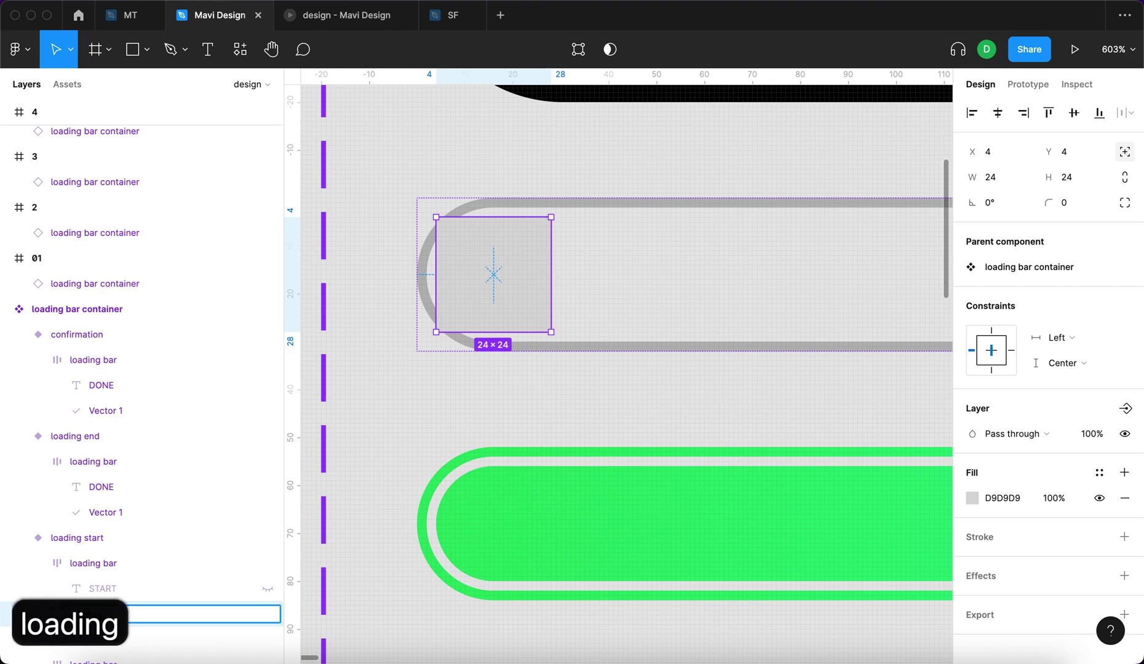
{"action": "key", "text": "Return"}
{"action": "left_click", "coordinate": [1068, 202]}
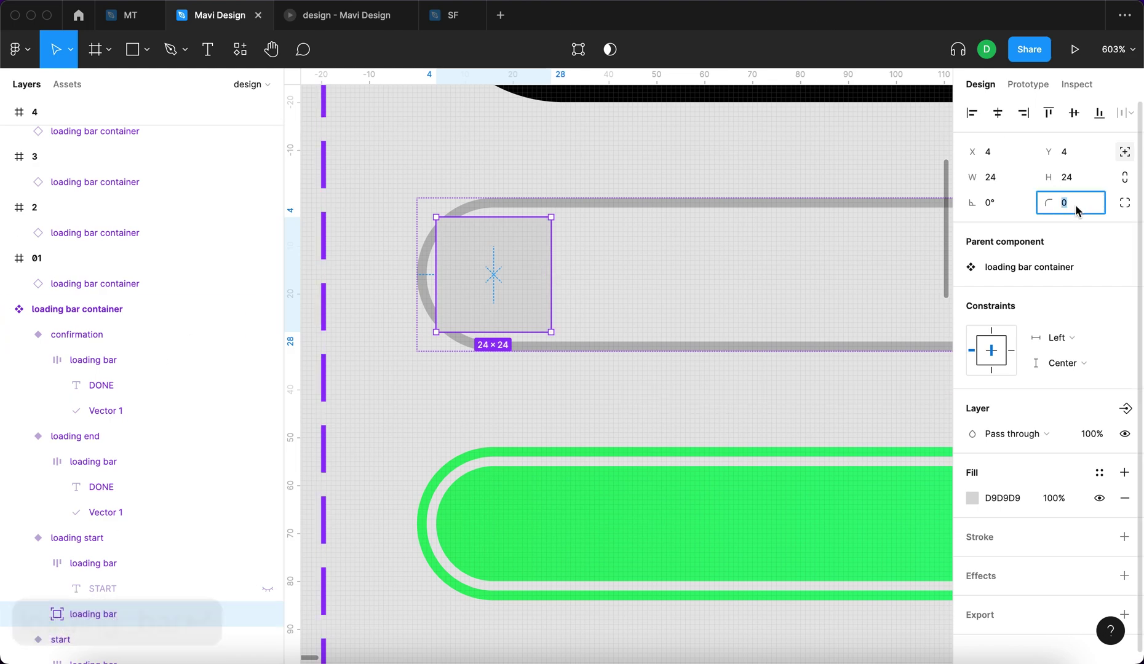
{"action": "key", "text": "shift+Up"}
{"action": "key", "text": "shift+Up"}
{"action": "key", "text": "shift+Up"}
{"action": "key", "text": "shift+Up"}
{"action": "key", "text": "Return"}
{"action": "left_click", "coordinate": [400, 179]}
{"action": "scroll", "coordinate": [399, 180], "scroll_direction": "down", "scroll_amount": 5}
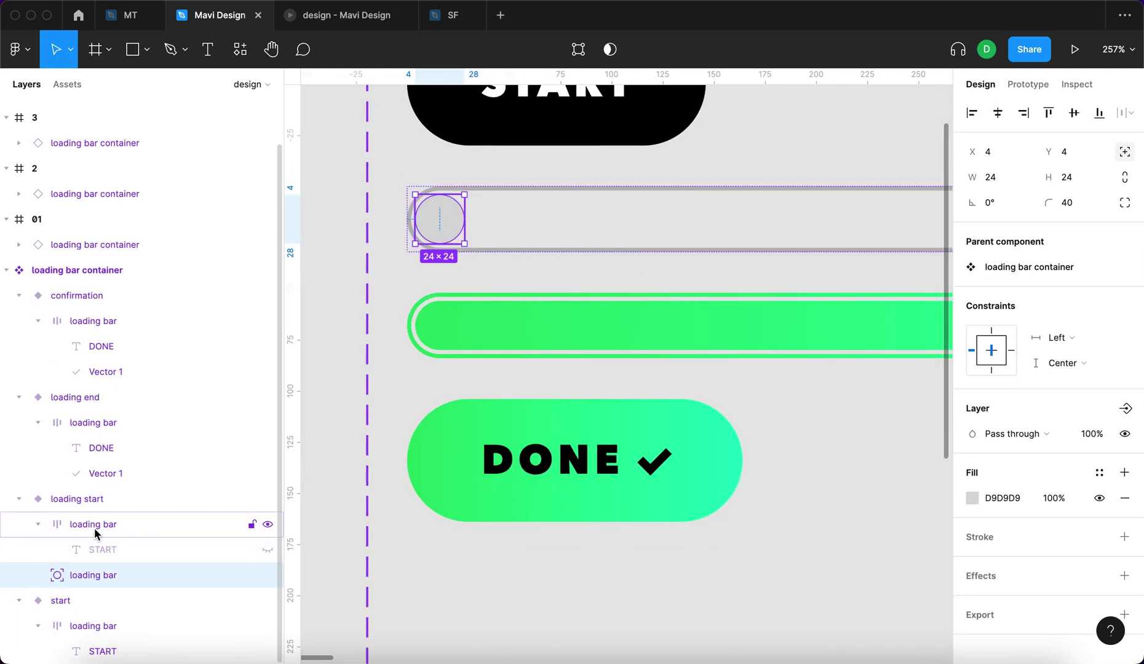
Step: Set the layer opacity of the original auto-layout loading bar in loading start to 0%
{"action": "left_click", "coordinate": [95, 529]}
{"action": "scroll", "coordinate": [430, 256], "scroll_direction": "up", "scroll_amount": 4}
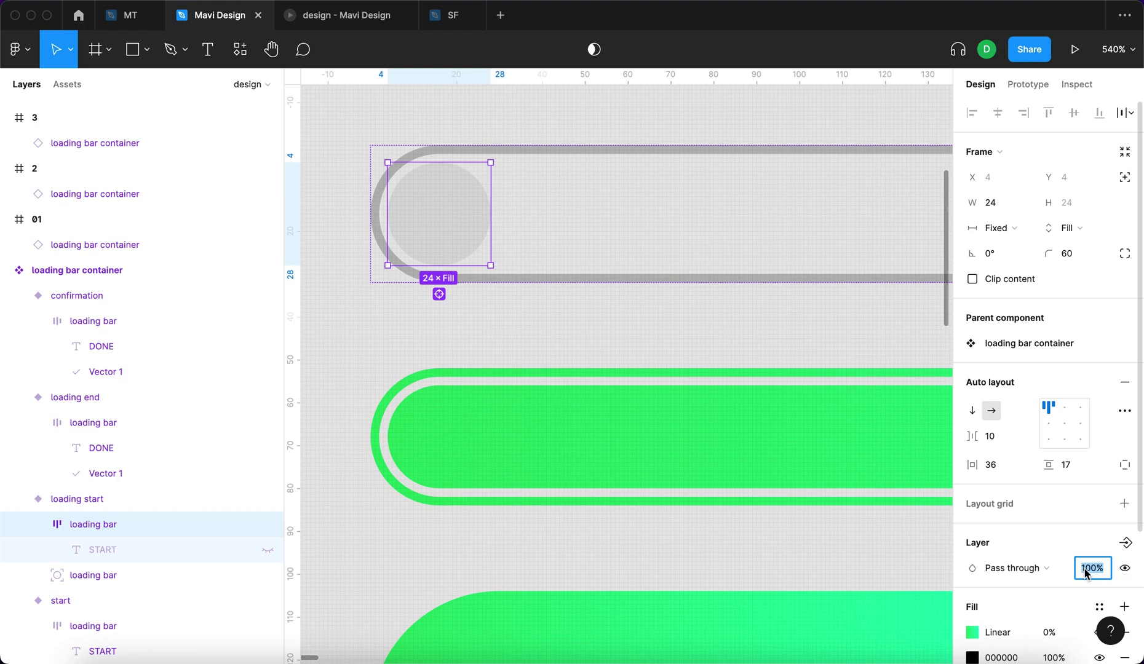
{"action": "type", "text": "0"}
{"action": "key", "text": "Return"}
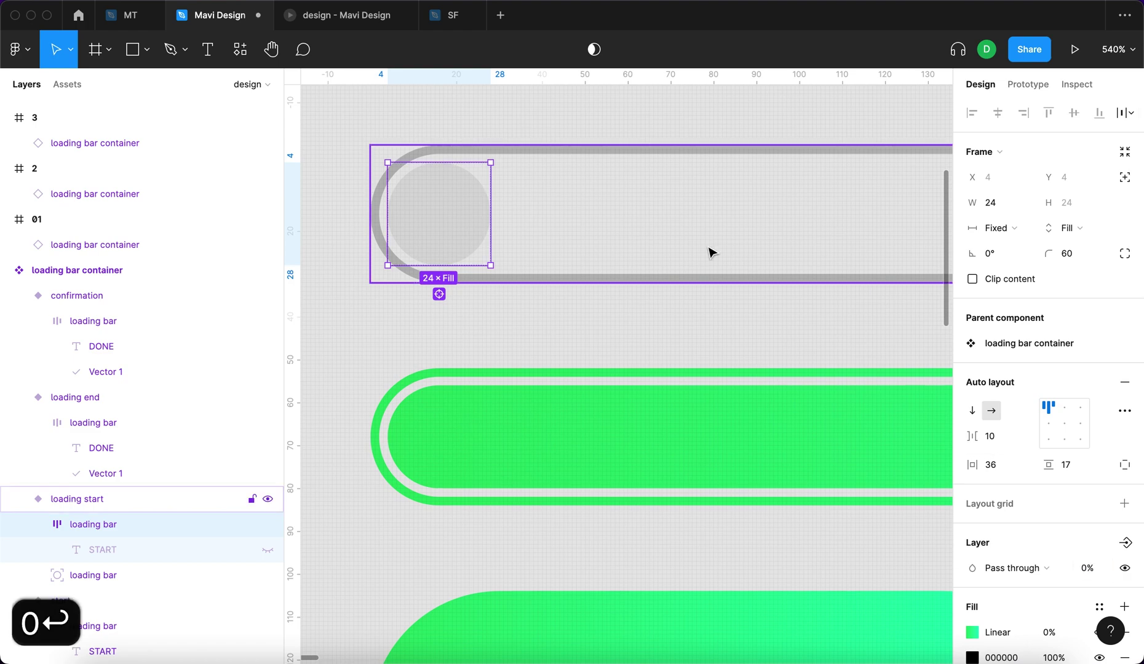
Step: Set the fill of the new circular loading bar in loading start to black 000000
{"action": "scroll", "coordinate": [710, 251], "scroll_direction": "down", "scroll_amount": 4}
{"action": "scroll", "coordinate": [711, 251], "scroll_direction": "right", "scroll_amount": 3}
{"action": "key", "text": "Return"}
{"action": "scroll", "coordinate": [668, 209], "scroll_direction": "right", "scroll_amount": 3}
{"action": "left_click", "coordinate": [1003, 498]}
{"action": "type", "text": "0"}
{"action": "key", "text": "Return"}
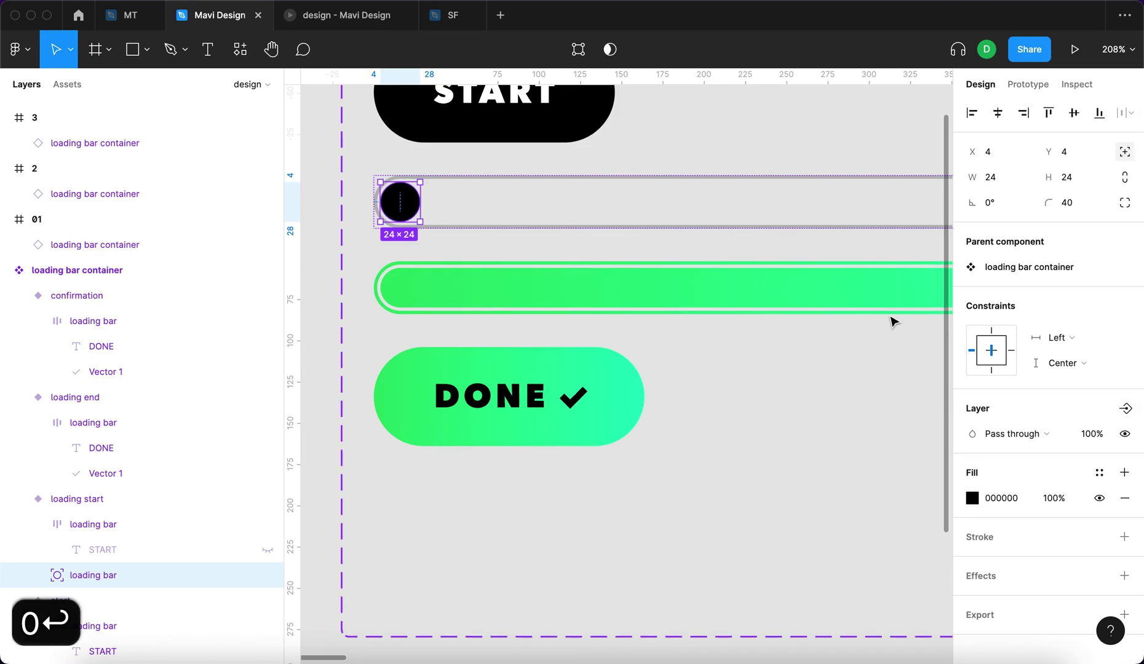
Step: Copy the green linear gradient fill from the loading end bar onto the new black circle and set that gradient's opacity to 0%
{"action": "left_click", "coordinate": [861, 291]}
{"action": "scroll", "coordinate": [1015, 431], "scroll_direction": "down", "scroll_amount": 3}
{"action": "left_click", "coordinate": [962, 443]}
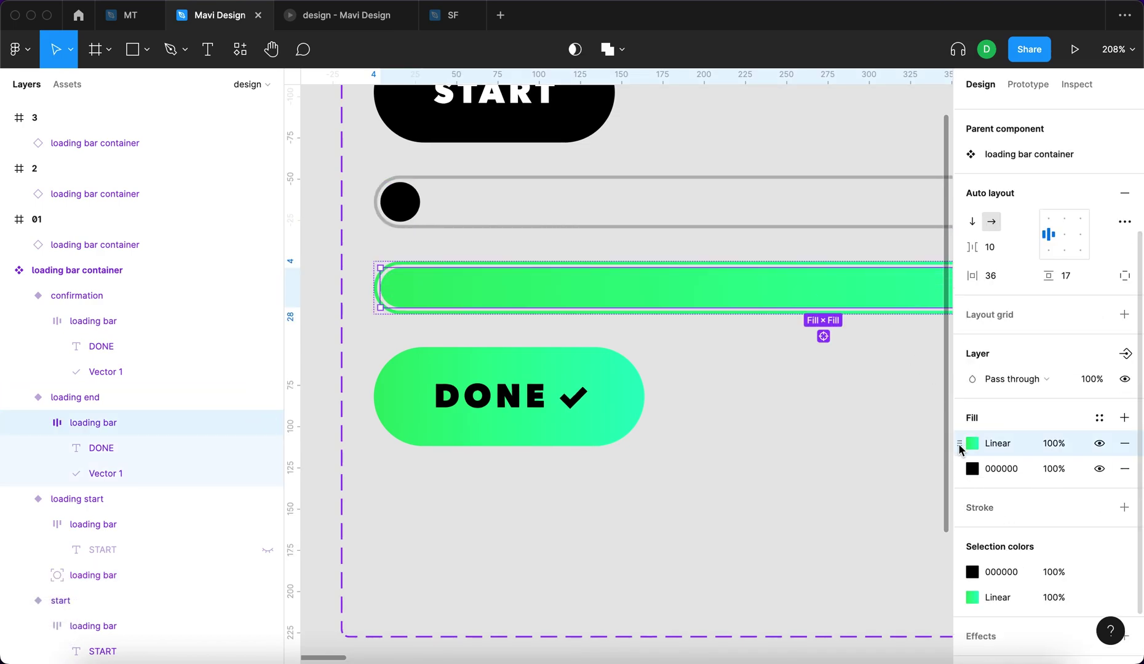
{"action": "key", "text": "super+c"}
{"action": "left_click", "coordinate": [399, 202]}
{"action": "key", "text": "super+v"}
{"action": "left_click", "coordinate": [1063, 466]}
{"action": "type", "text": "0"}
{"action": "scroll", "coordinate": [434, 308], "scroll_direction": "down", "scroll_amount": 5}
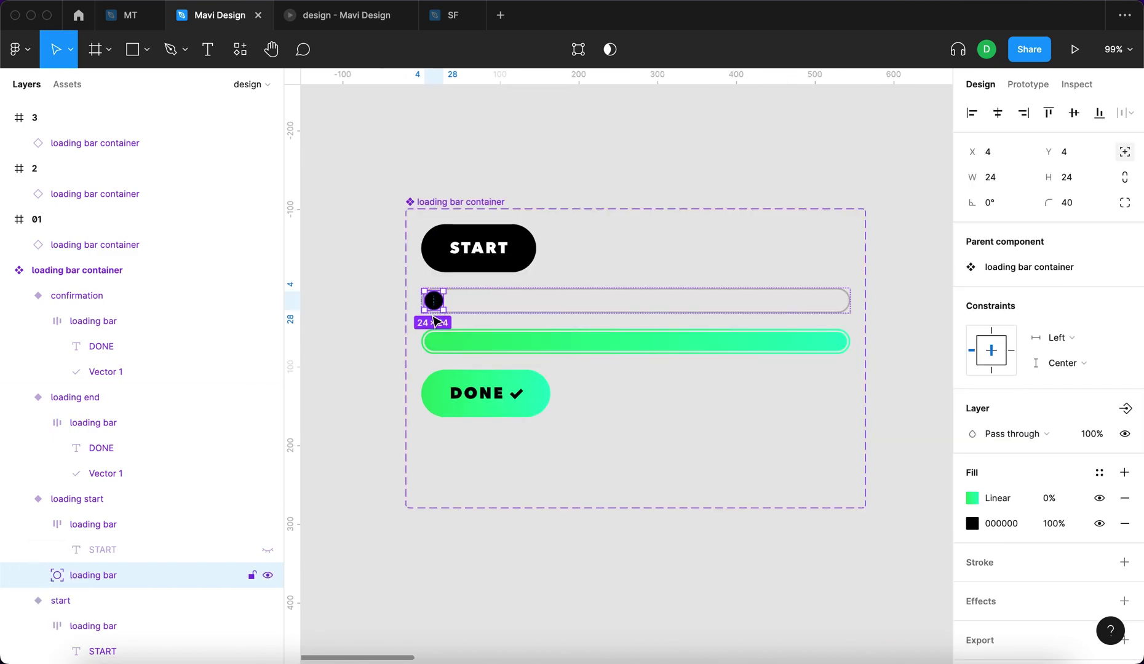
Step: Copy the black circle from loading start and paste it into the loading end variant
{"action": "scroll", "coordinate": [544, 401], "scroll_direction": "down", "scroll_amount": 2}
{"action": "key", "text": "super+c"}
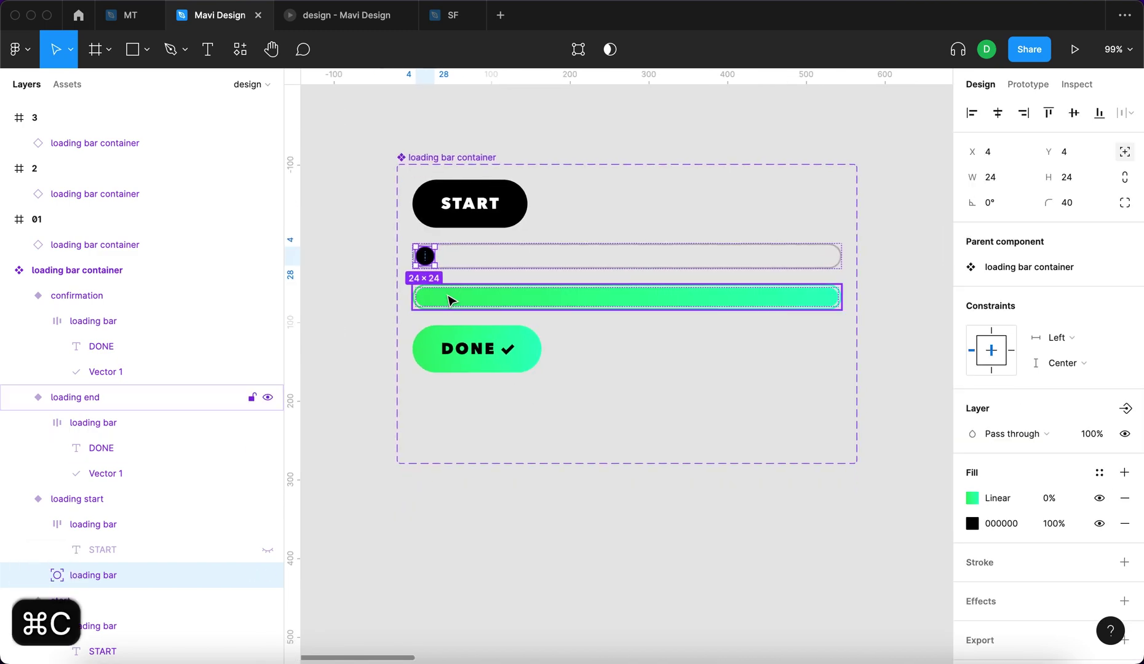
{"action": "scroll", "coordinate": [417, 323], "scroll_direction": "up", "scroll_amount": 5}
{"action": "left_click", "coordinate": [426, 303]}
{"action": "key", "text": "super+v"}
{"action": "scroll", "coordinate": [434, 277], "scroll_direction": "down", "scroll_amount": 5}
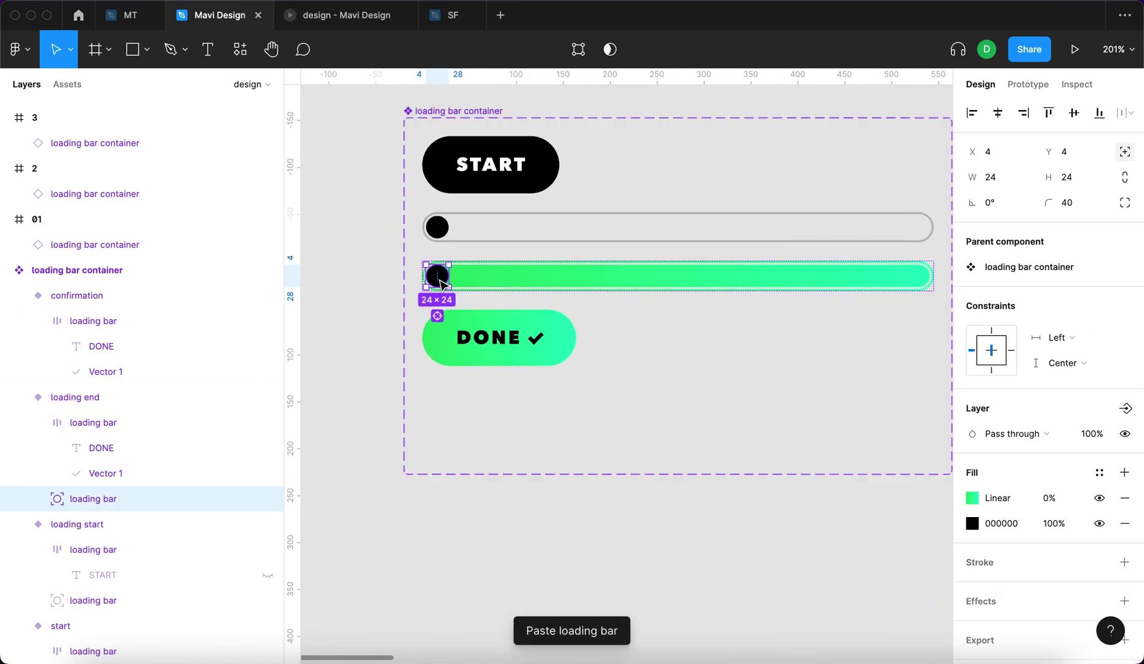
Step: Stretch the pasted circle to 537 wide across the loading end bar and set its linear gradient fill's opacity to 100%
{"action": "left_click_drag", "start_coordinate": [398, 272], "coordinate": [836, 275]}
{"action": "scroll", "coordinate": [837, 275], "scroll_direction": "up", "scroll_amount": 10}
{"action": "left_click_drag", "start_coordinate": [723, 251], "coordinate": [789, 251]}
{"action": "key", "text": "shift+1"}
{"action": "left_click", "coordinate": [1066, 501]}
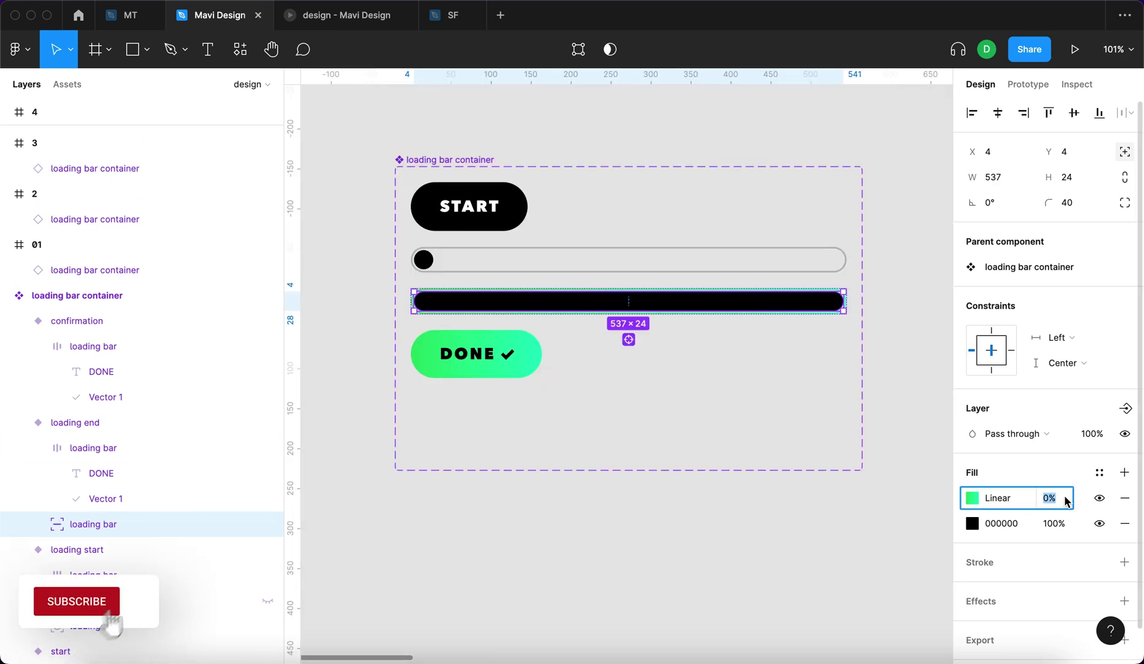
{"action": "type", "text": "100"}
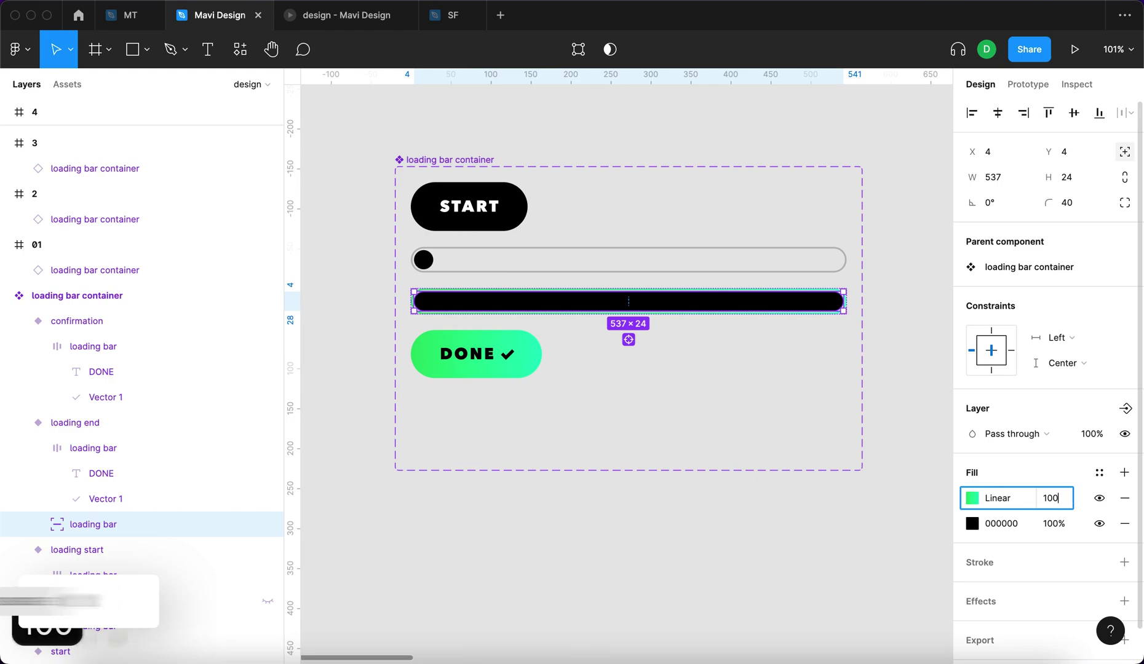
{"action": "key", "text": "Return"}
{"action": "left_click", "coordinate": [769, 352]}
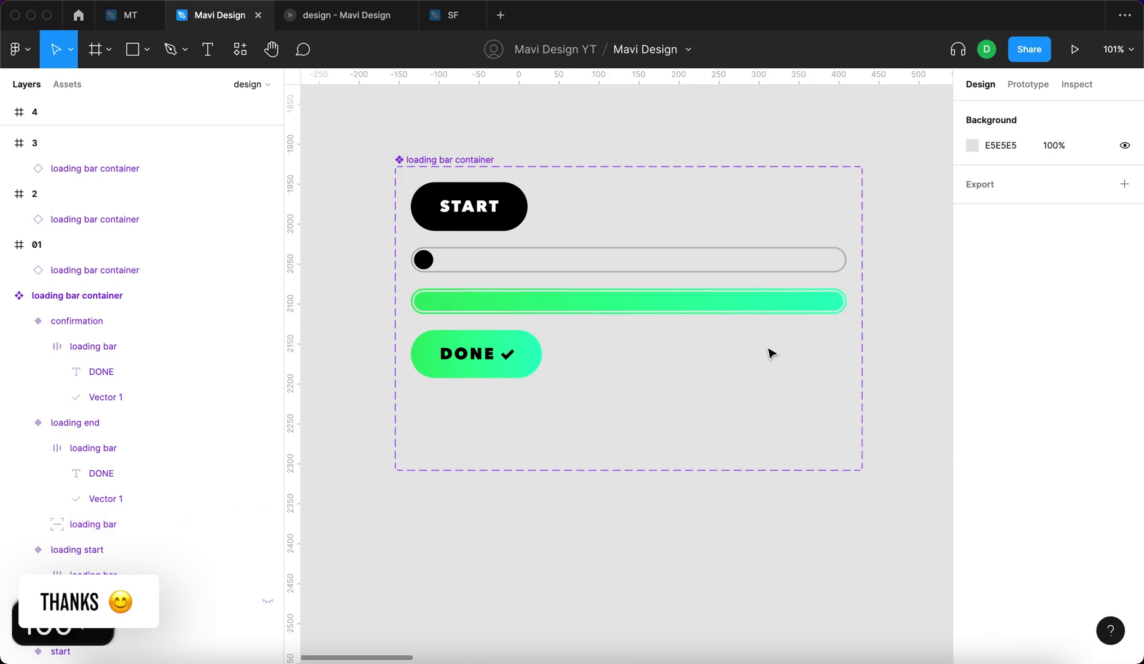
Step: Set the layer opacity of the original auto-layout loading bar in loading end to 0%
{"action": "left_click", "coordinate": [684, 307]}
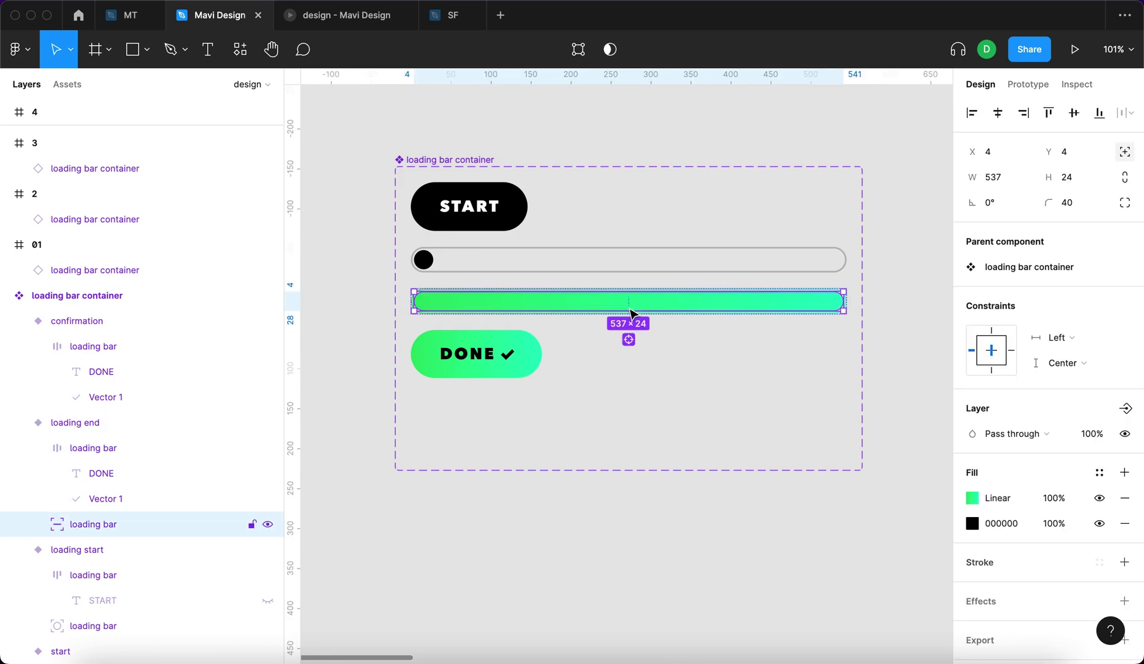
{"action": "left_click", "coordinate": [135, 575]}
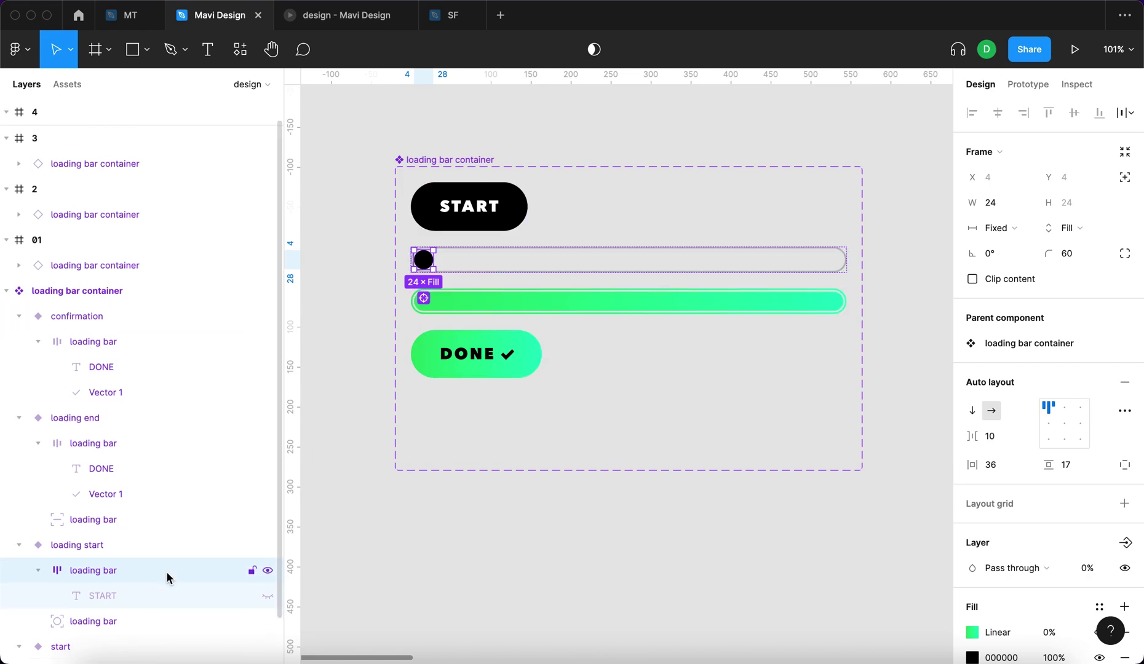
{"action": "scroll", "coordinate": [148, 572], "scroll_direction": "down", "scroll_amount": 3}
{"action": "left_click", "coordinate": [128, 575]}
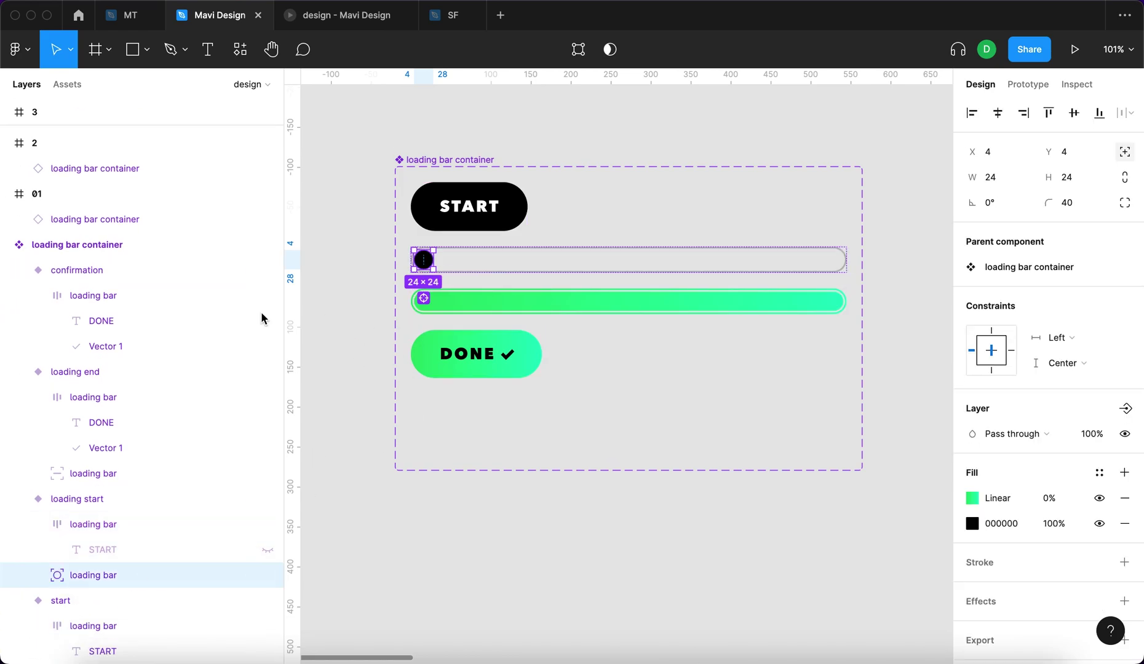
{"action": "left_click", "coordinate": [158, 519]}
{"action": "left_click", "coordinate": [133, 393]}
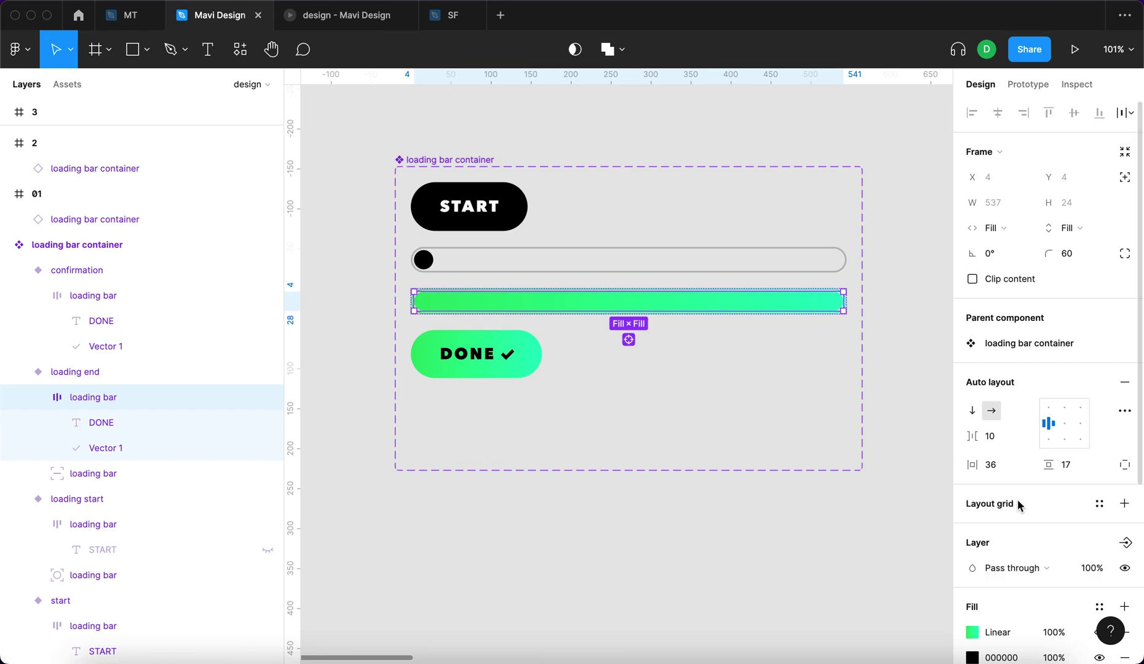
{"action": "scroll", "coordinate": [1018, 504], "scroll_direction": "down", "scroll_amount": 3}
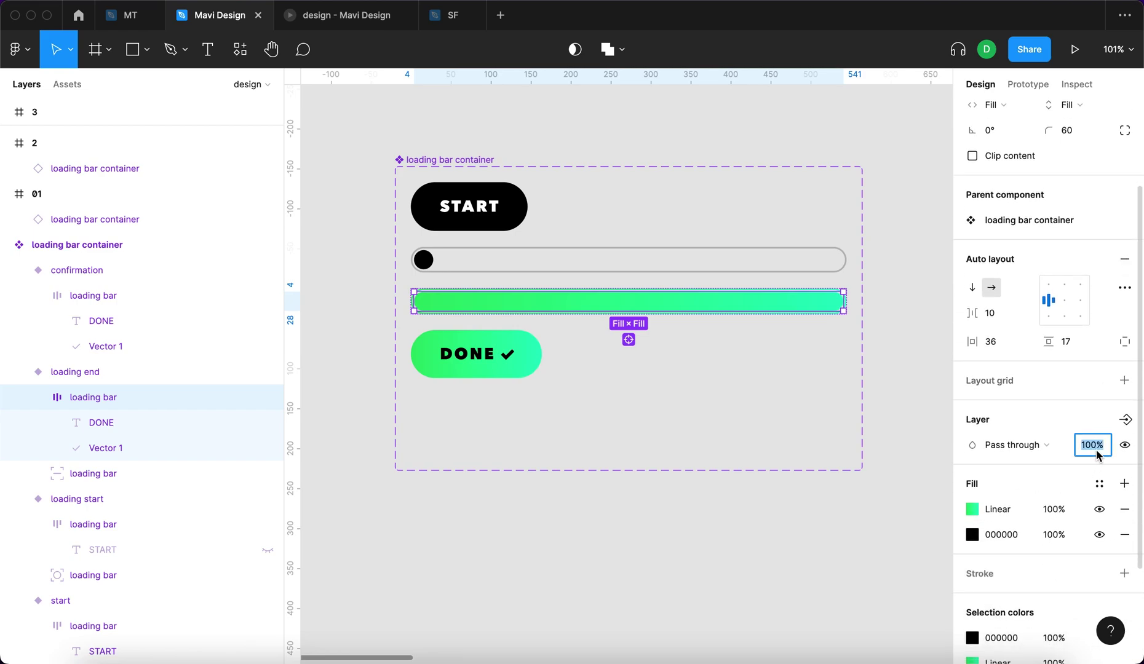
{"action": "type", "text": "0"}
{"action": "key", "text": "Return"}
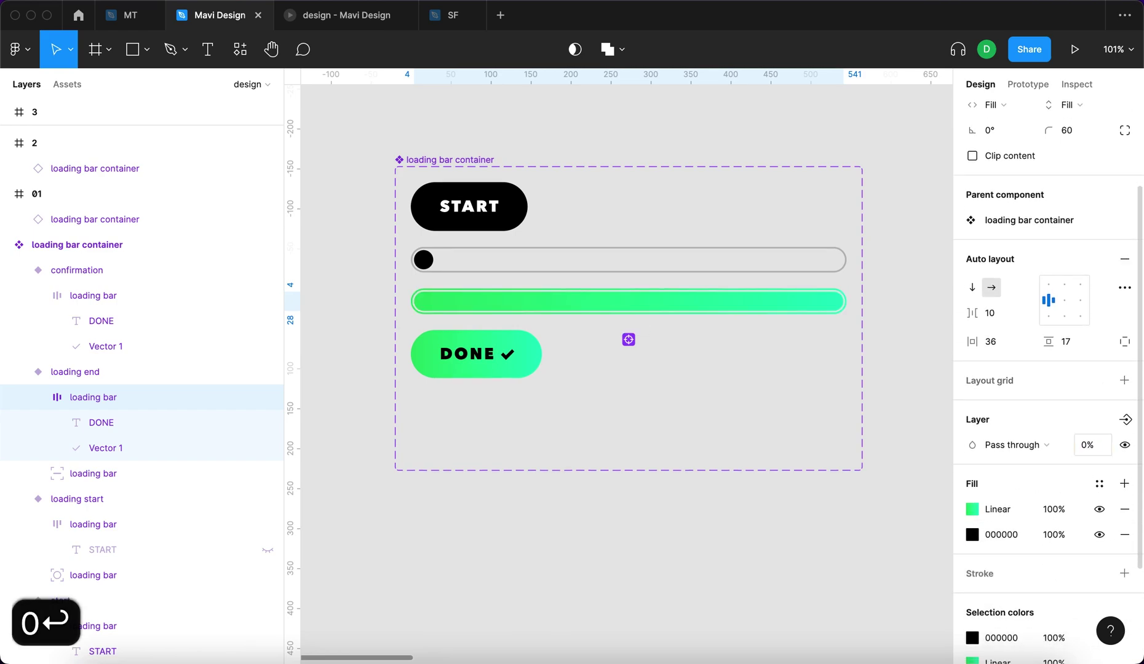
Step: Check the new loading bar in loading end by hiding and reshowing it, and inspect its counterpart in loading start
{"action": "left_click", "coordinate": [185, 475]}
{"action": "left_click", "coordinate": [268, 474]}
{"action": "left_click", "coordinate": [268, 474]}
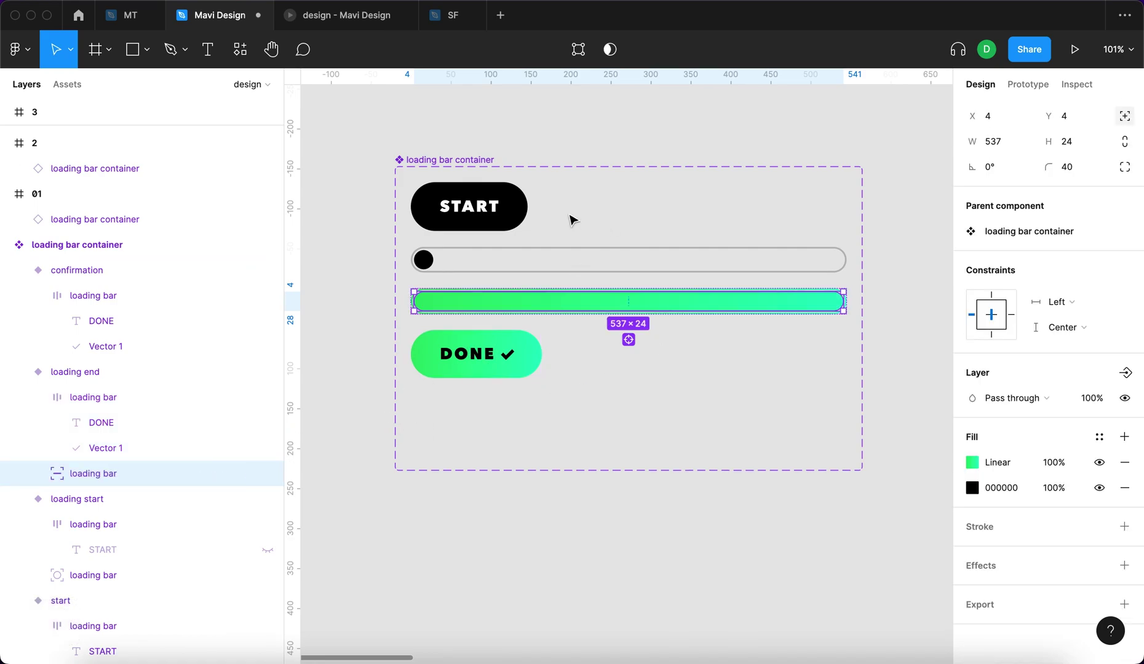
{"action": "left_click", "coordinate": [59, 572]}
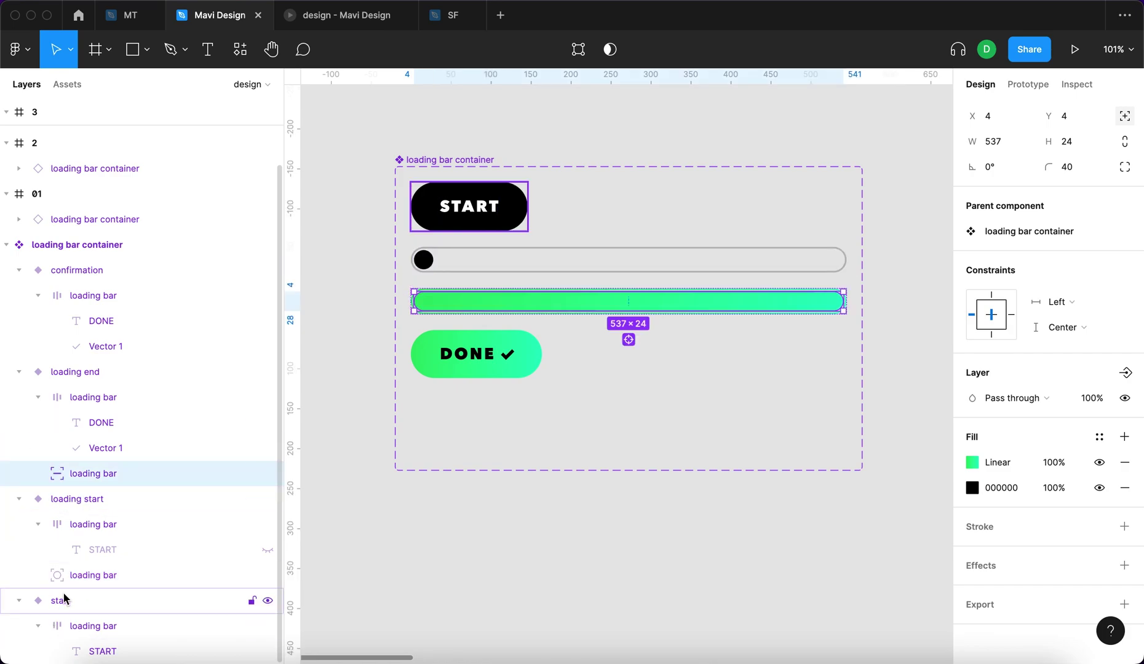
{"action": "left_click", "coordinate": [80, 576]}
Step: Close the old preview, present the prototype again and replay the loading animation from the START button
{"action": "left_click", "coordinate": [593, 557]}
{"action": "scroll", "coordinate": [597, 550], "scroll_direction": "down", "scroll_amount": 5}
{"action": "scroll", "coordinate": [601, 541], "scroll_direction": "right", "scroll_amount": 3}
{"action": "left_click", "coordinate": [392, 21]}
{"action": "key", "text": "super+w"}
{"action": "left_click", "coordinate": [230, 20]}
{"action": "left_click", "coordinate": [1074, 49]}
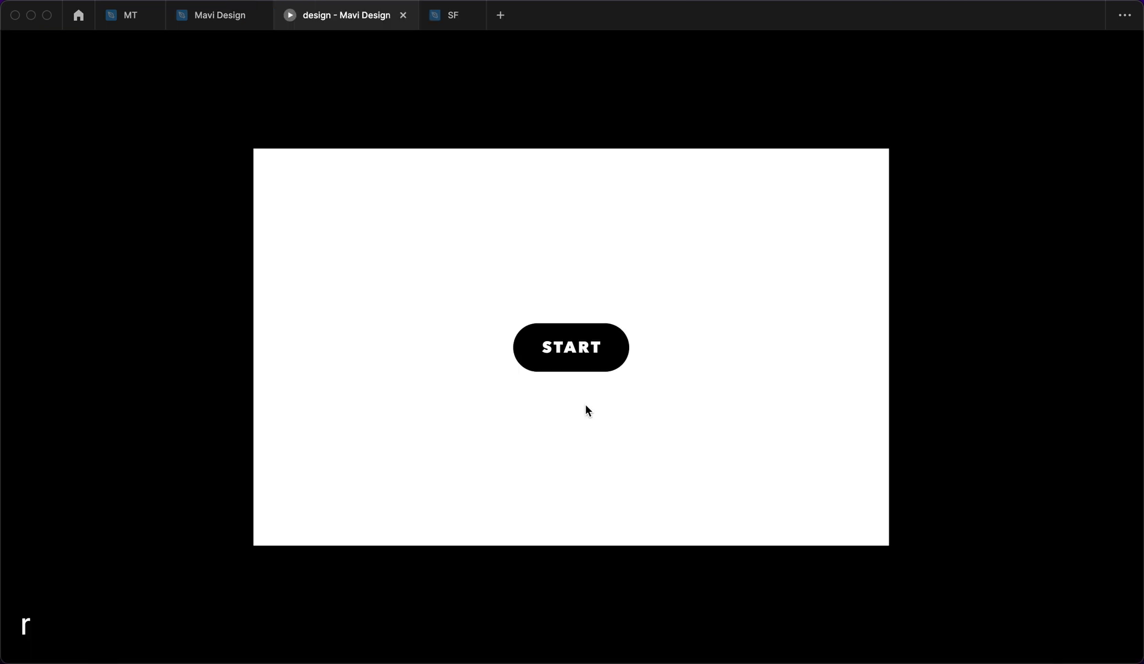
{"action": "left_click", "coordinate": [608, 362]}
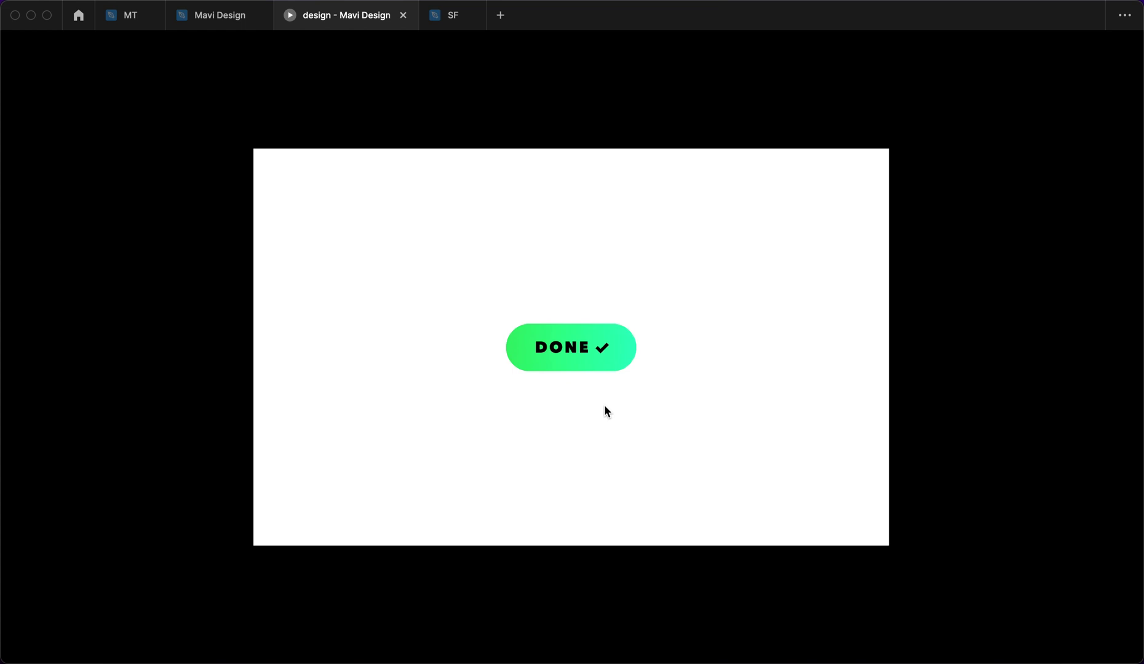
{"action": "key", "text": "r"}
{"action": "left_click", "coordinate": [561, 339]}
{"action": "key", "text": "r"}
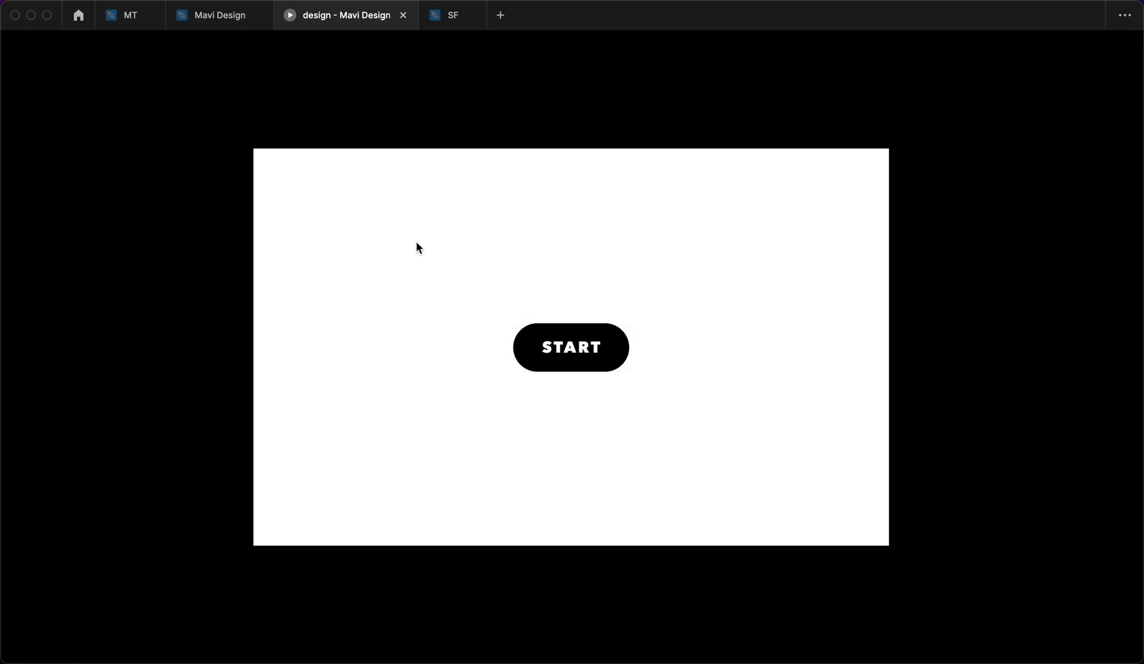
Step: Return to the design file, duplicate the black circle in loading start and rename the copy as loading bar_mask
{"action": "left_click", "coordinate": [251, 19]}
{"action": "scroll", "coordinate": [621, 221], "scroll_direction": "down", "scroll_amount": 3}
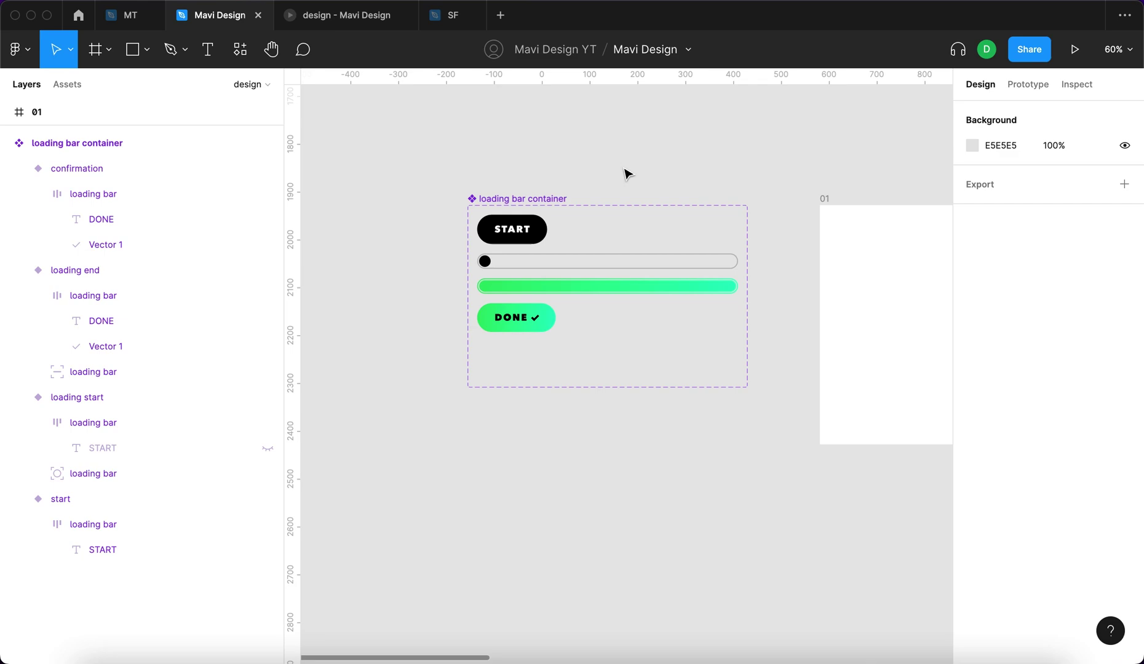
{"action": "scroll", "coordinate": [470, 275], "scroll_direction": "up", "scroll_amount": 5}
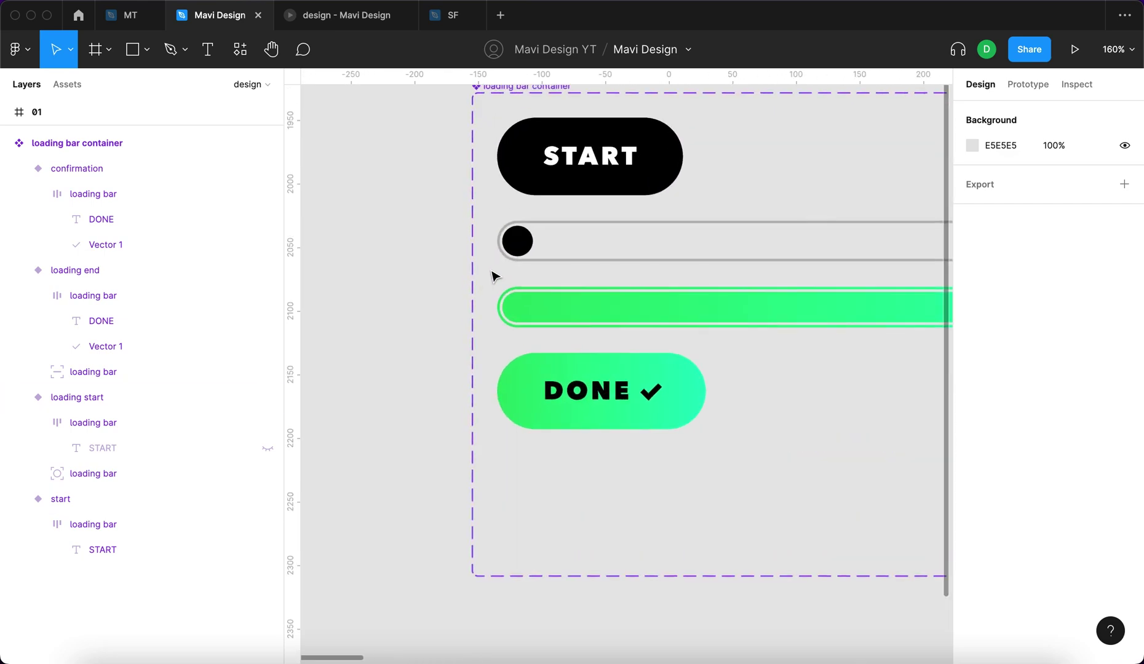
{"action": "double_click", "coordinate": [527, 257]}
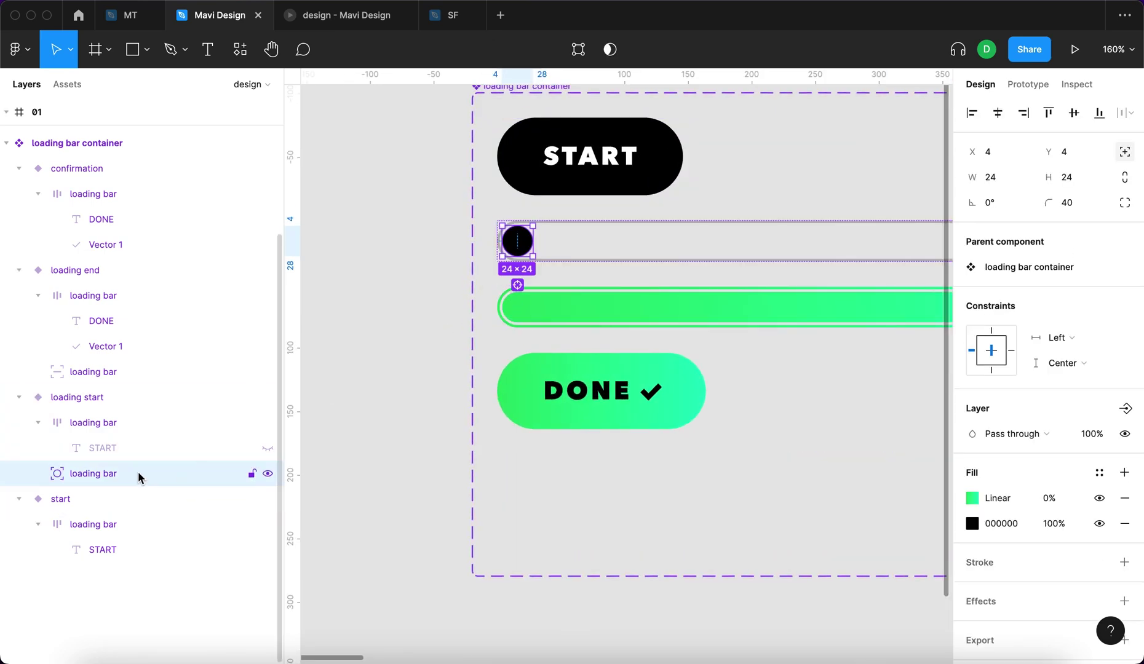
{"action": "key", "text": "super+d"}
{"action": "double_click", "coordinate": [92, 501]}
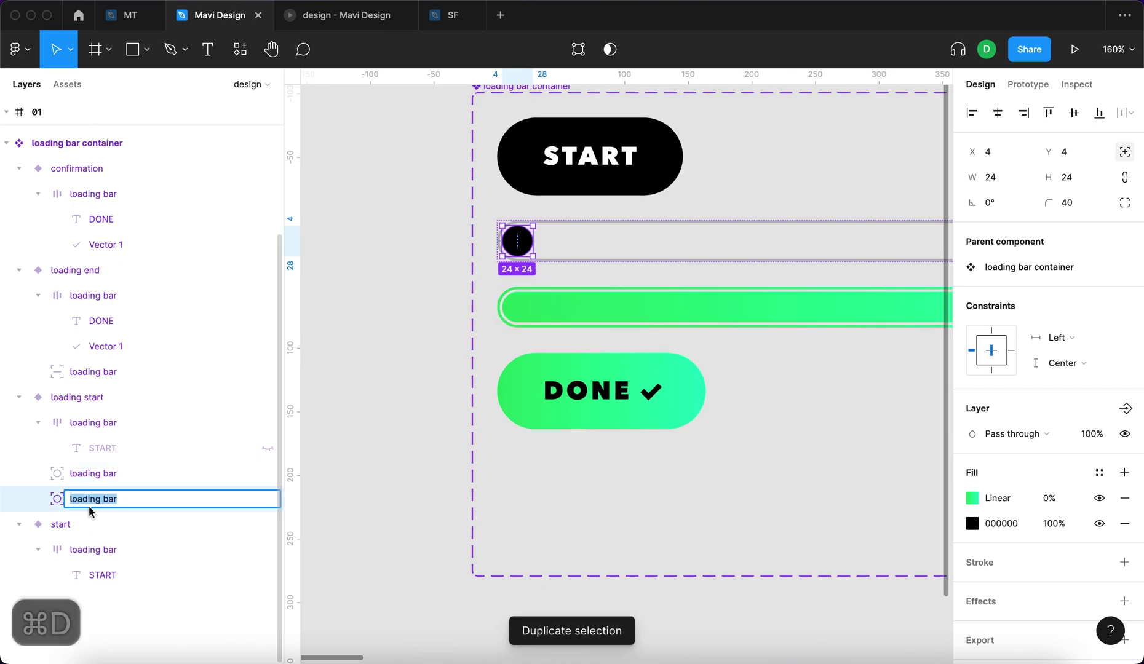
{"action": "type", "text": "_mask"}
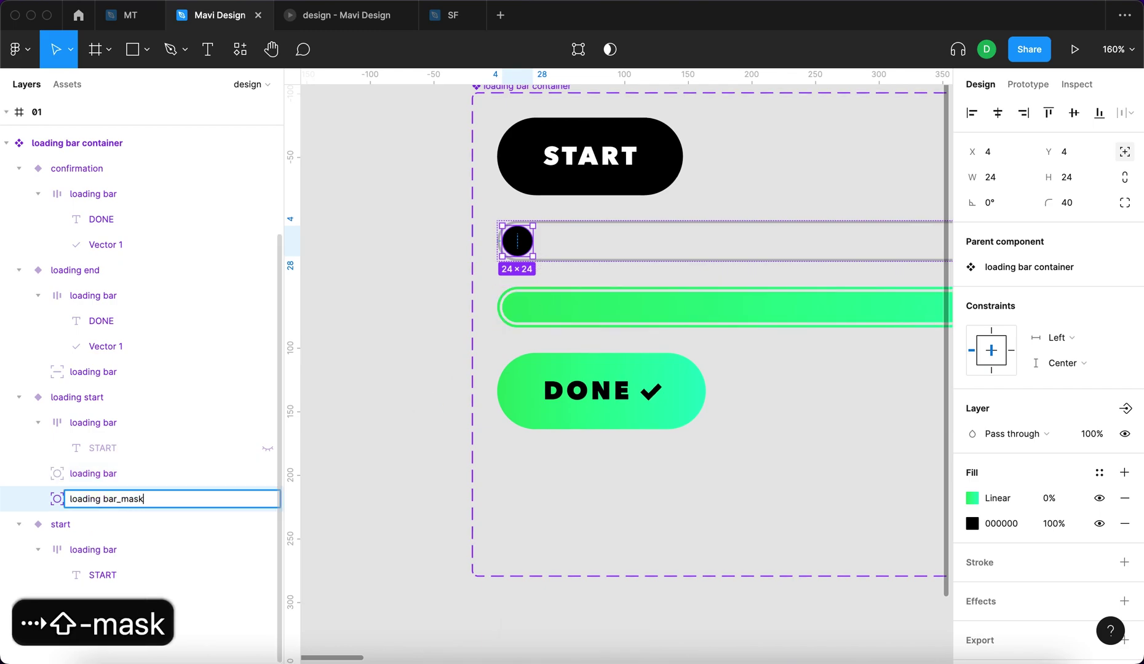
{"action": "key", "text": "Return"}
{"action": "scroll", "coordinate": [561, 253], "scroll_direction": "down", "scroll_amount": 5}
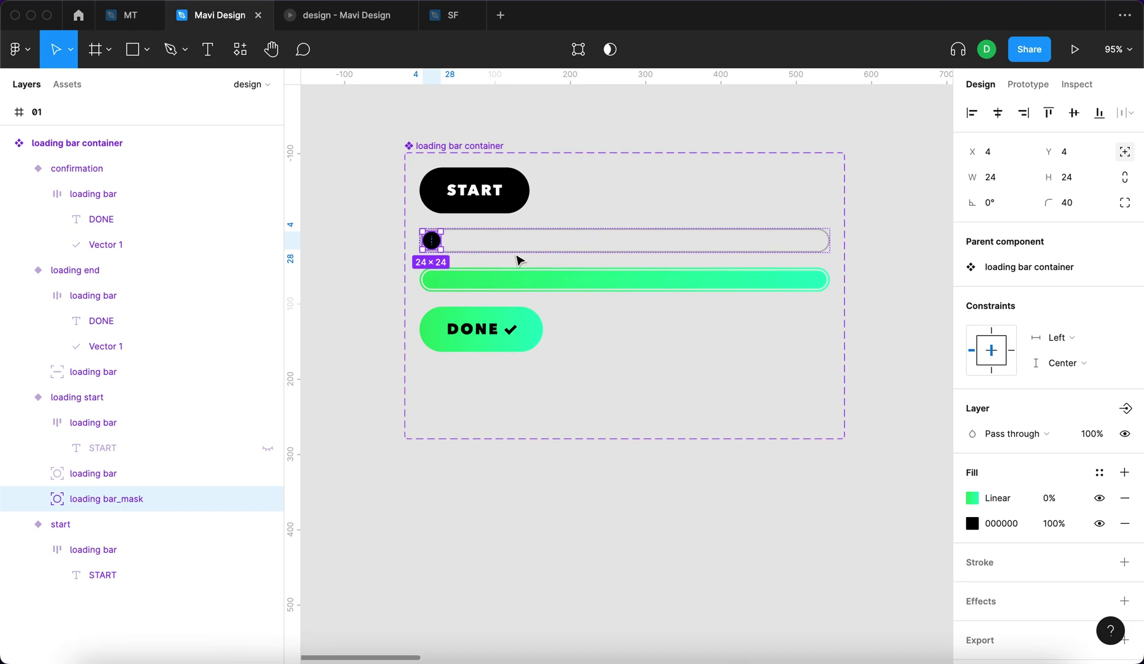
Step: Stretch the loading bar_mask circle in loading start across the outlined bar to a width of 537
{"action": "left_click_drag", "start_coordinate": [440, 240], "coordinate": [821, 240]}
{"action": "scroll", "coordinate": [852, 253], "scroll_direction": "up", "scroll_amount": 10}
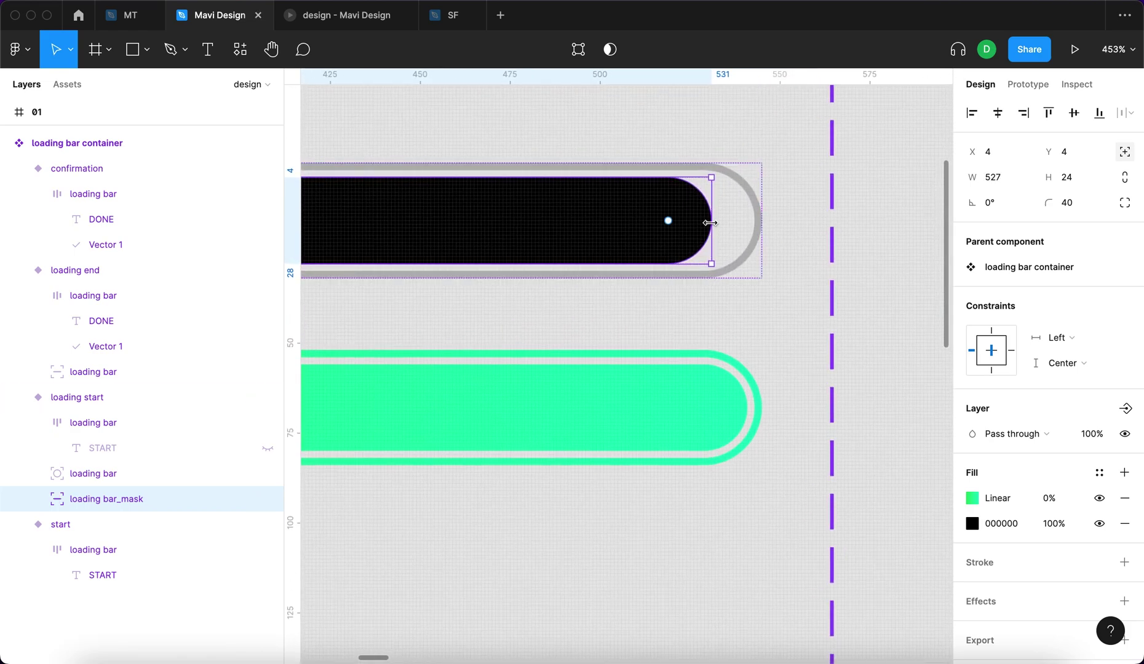
{"action": "left_click_drag", "start_coordinate": [708, 221], "coordinate": [747, 222]}
{"action": "left_click", "coordinate": [756, 339]}
{"action": "scroll", "coordinate": [757, 339], "scroll_direction": "down", "scroll_amount": 10}
{"action": "scroll", "coordinate": [677, 317], "scroll_direction": "left", "scroll_amount": 4}
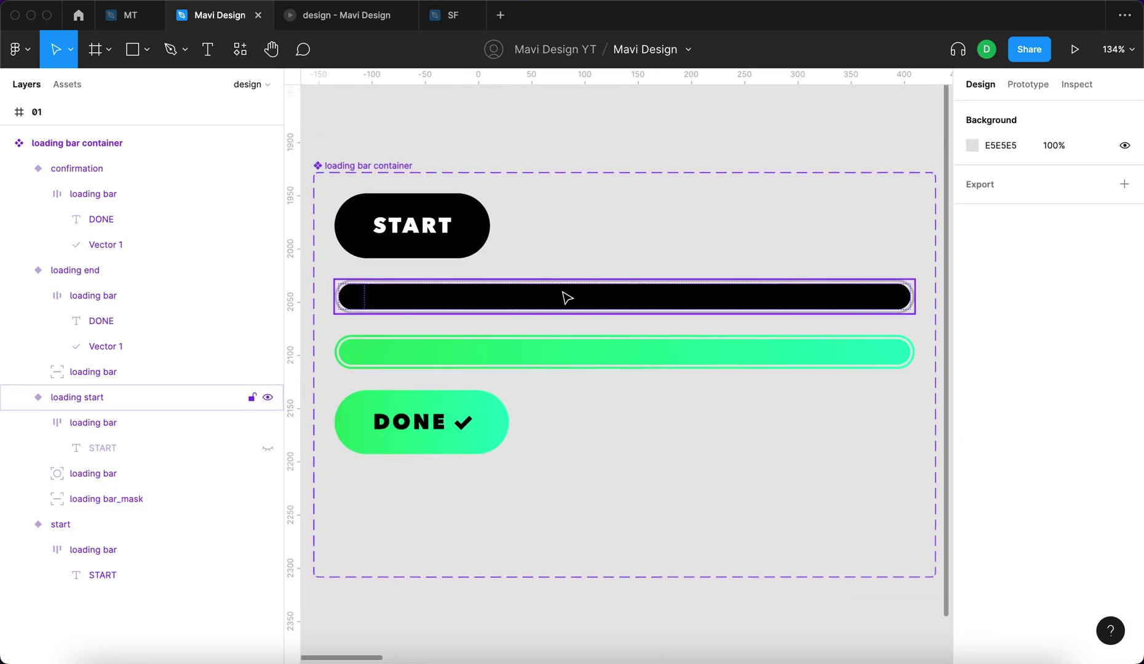
Step: Widen the loading bar circle in loading start to 537 to match the stretched copy
{"action": "double_click", "coordinate": [563, 295]}
{"action": "left_click", "coordinate": [139, 476]}
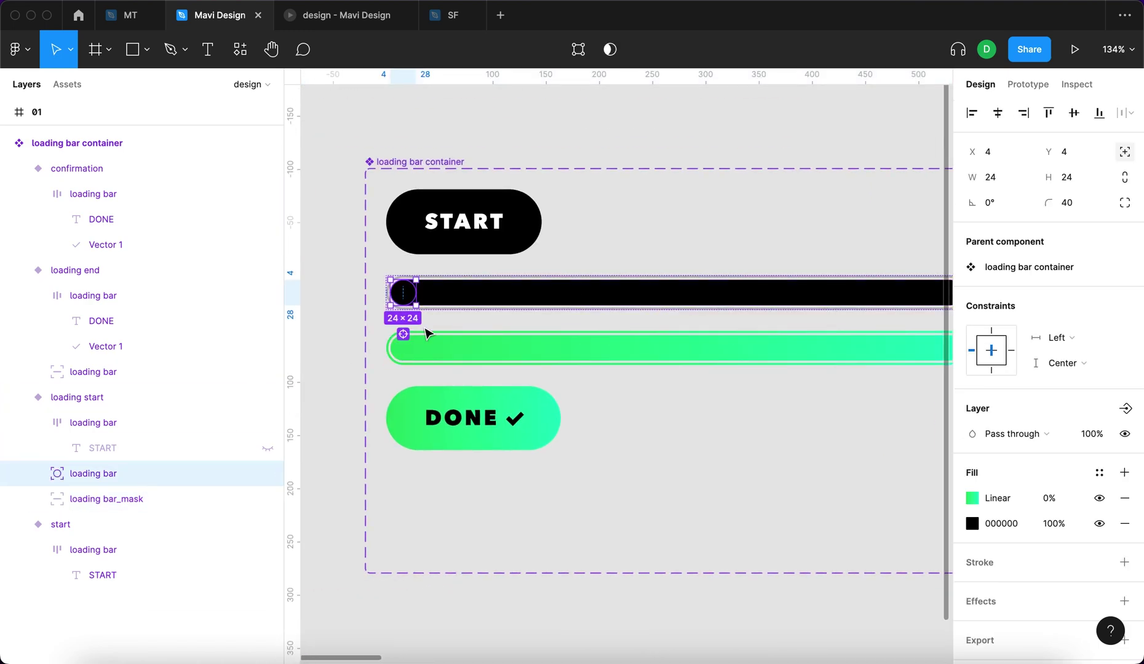
{"action": "left_click_drag", "start_coordinate": [421, 298], "coordinate": [751, 298]}
{"action": "scroll", "coordinate": [767, 302], "scroll_direction": "up", "scroll_amount": 5}
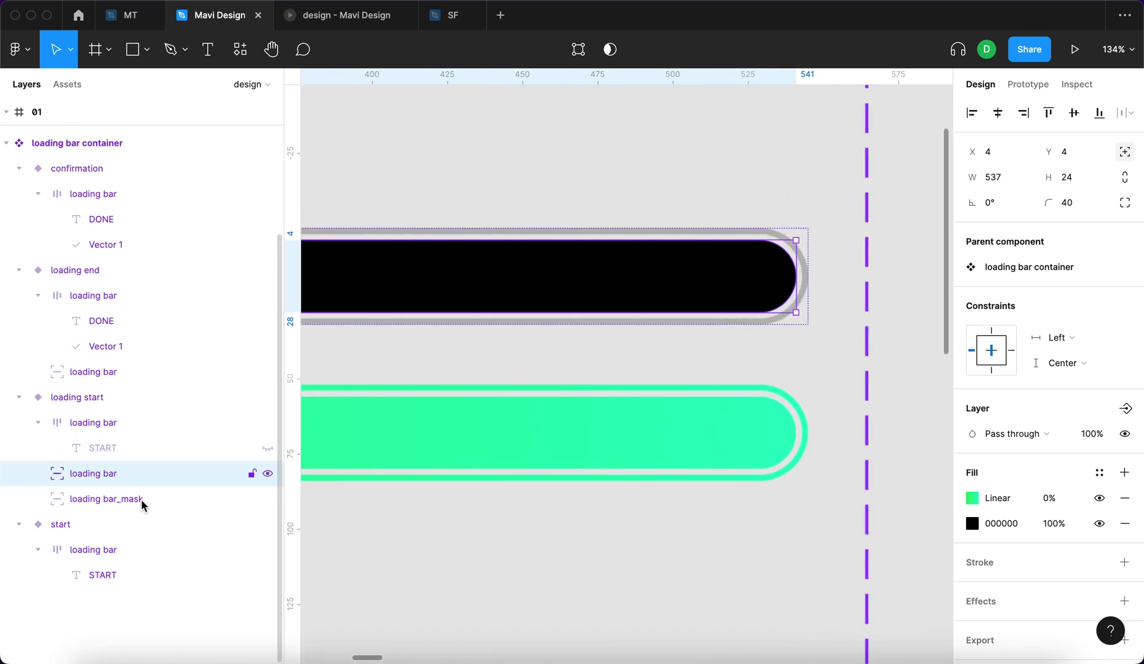
Step: Turn loading bar and loading bar_mask in loading start into a mask group with Use as mask
{"action": "scroll", "coordinate": [408, 451], "scroll_direction": "down", "scroll_amount": 3}
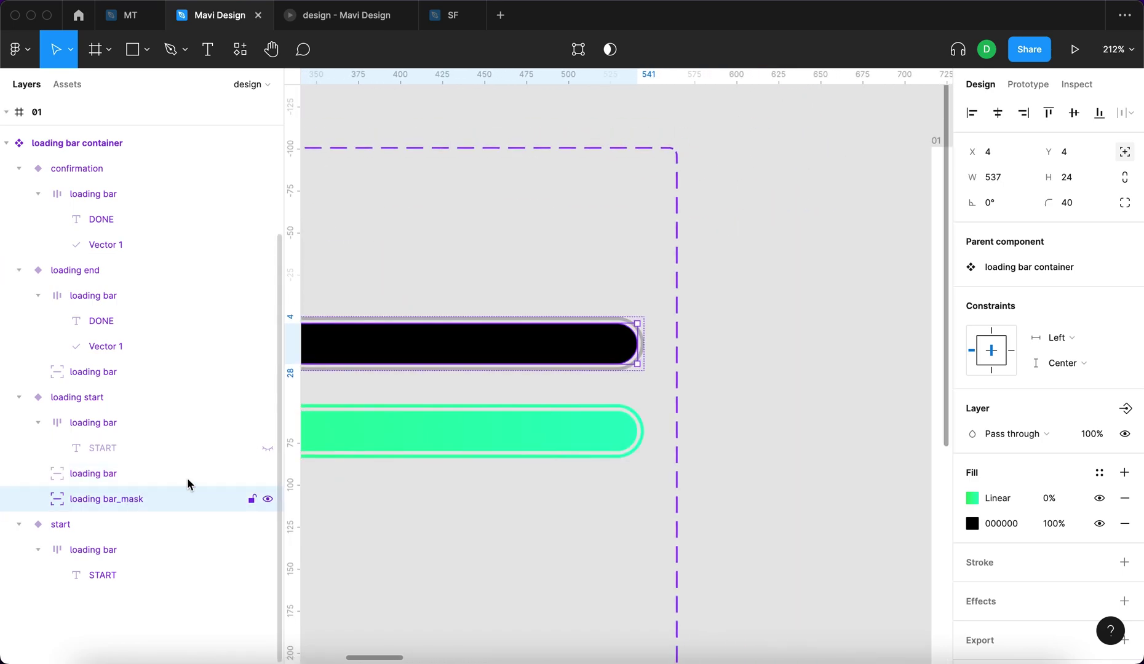
{"action": "scroll", "coordinate": [584, 372], "scroll_direction": "down", "scroll_amount": 5}
{"action": "left_click", "coordinate": [118, 472], "text": "shift"}
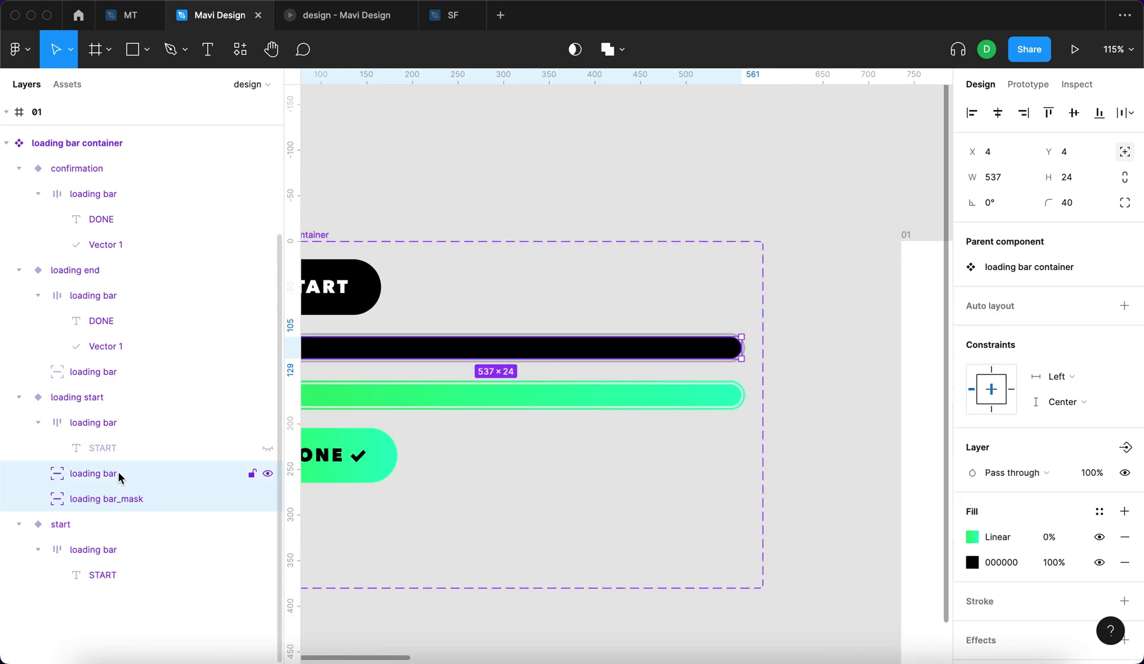
{"action": "scroll", "coordinate": [498, 428], "scroll_direction": "left", "scroll_amount": 5}
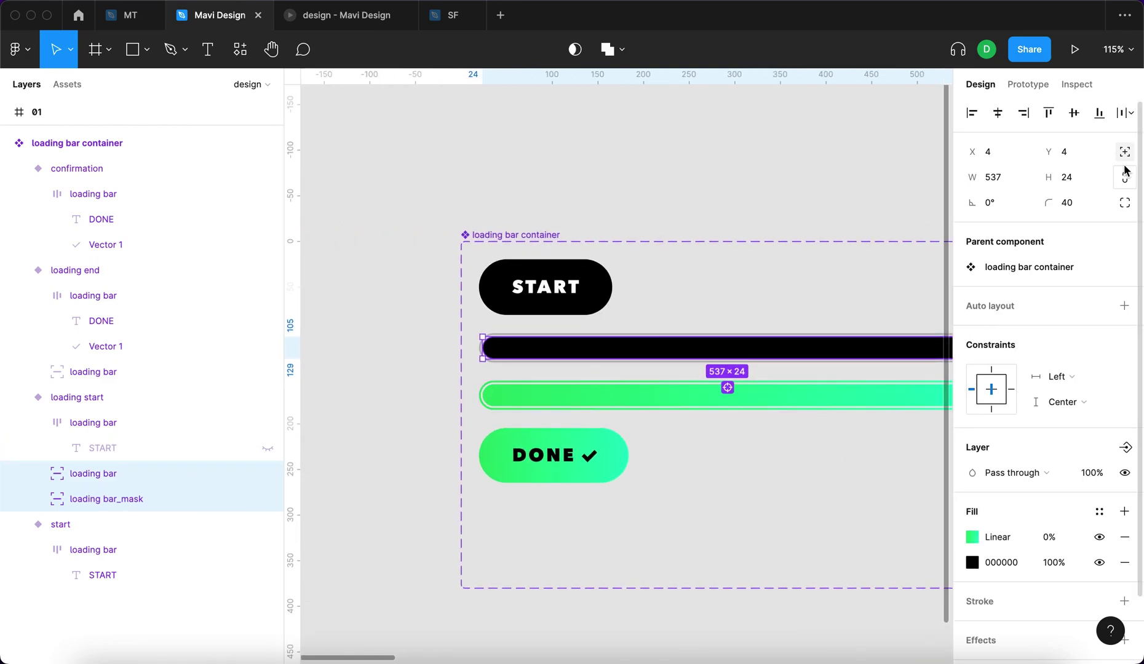
{"action": "scroll", "coordinate": [518, 406], "scroll_direction": "right", "scroll_amount": 3}
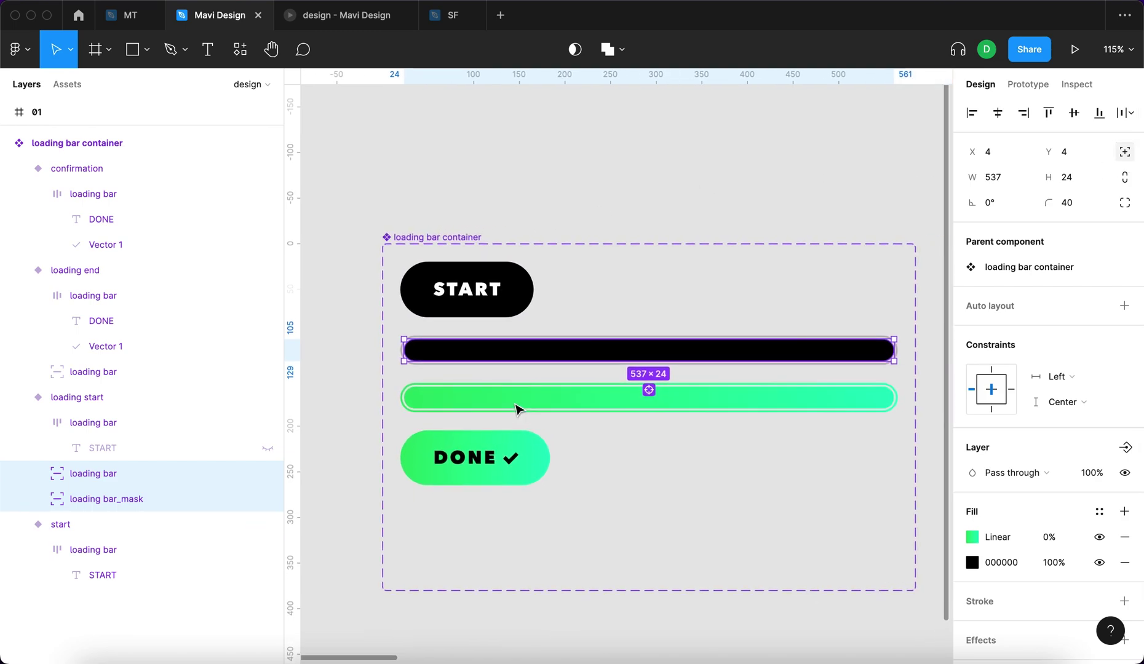
{"action": "left_click", "coordinate": [575, 50]}
Step: Shift the loading bar mask shape in loading start's mask group to X -509, leaving only a circle of the bar visible
{"action": "left_click", "coordinate": [92, 473]}
{"action": "left_click", "coordinate": [127, 521]}
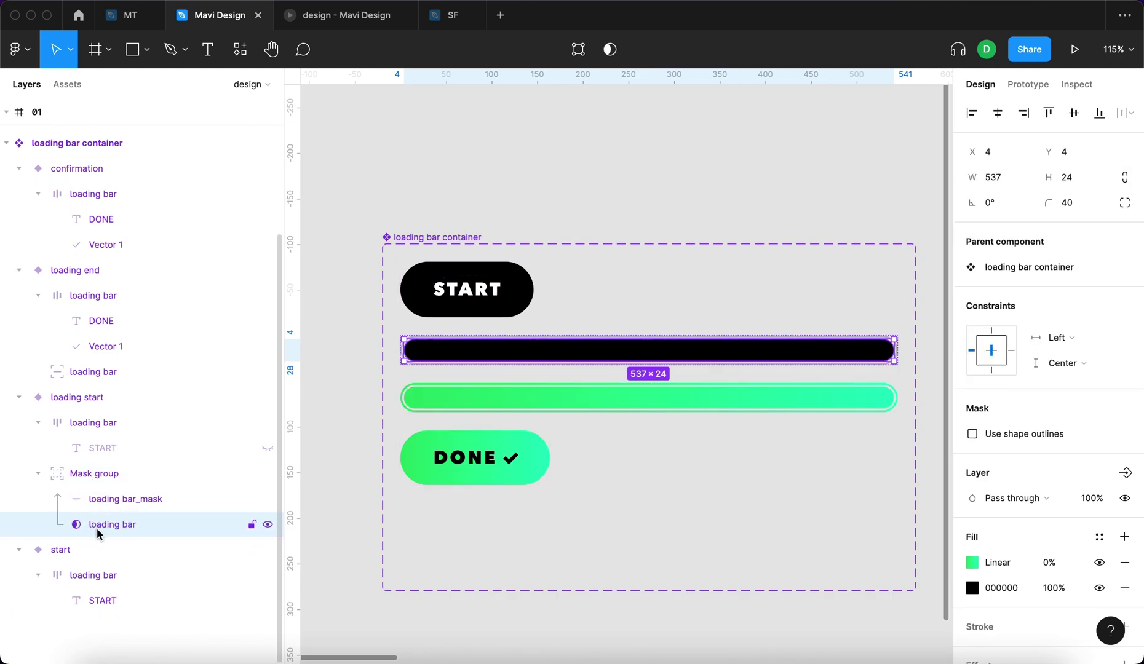
{"action": "left_click", "coordinate": [111, 478]}
{"action": "left_click", "coordinate": [144, 528]}
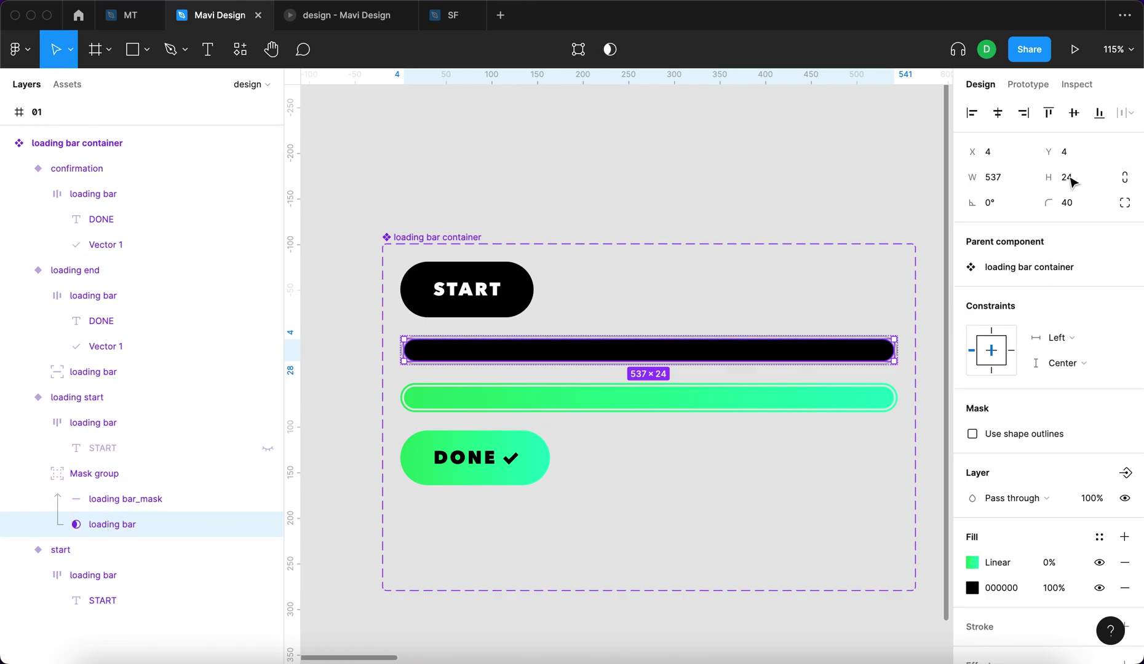
{"action": "left_click_drag", "start_coordinate": [972, 151], "coordinate": [157, 191]}
{"action": "scroll", "coordinate": [469, 362], "scroll_direction": "up", "scroll_amount": 5}
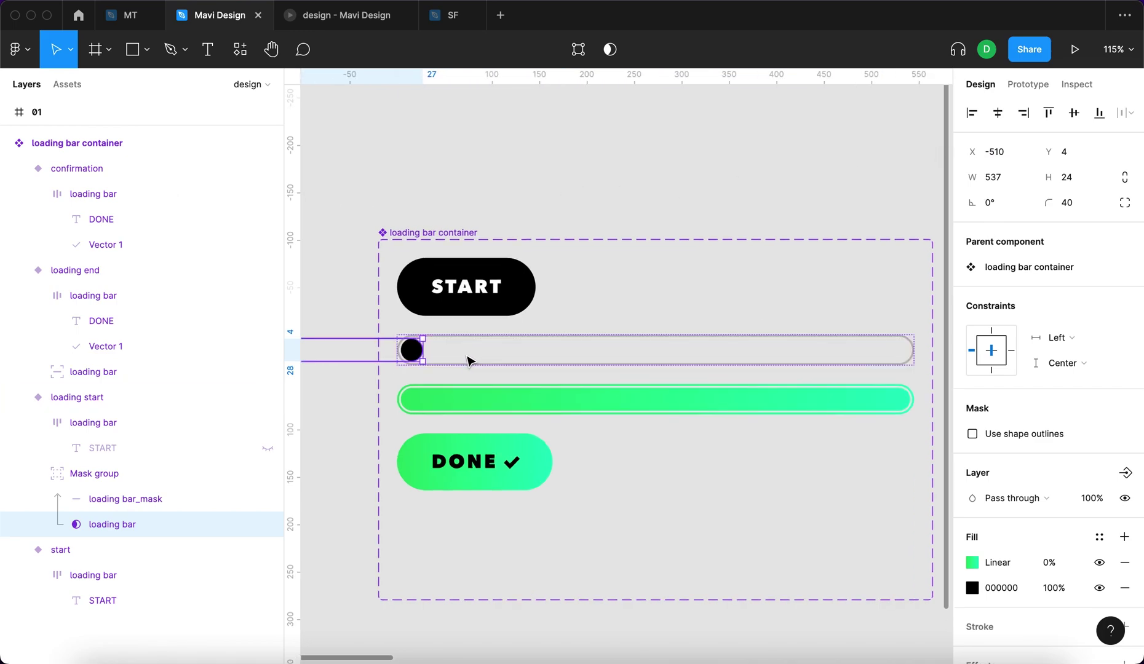
{"action": "scroll", "coordinate": [326, 333], "scroll_direction": "up", "scroll_amount": 5}
{"action": "left_click", "coordinate": [327, 334]}
{"action": "scroll", "coordinate": [404, 334], "scroll_direction": "down", "scroll_amount": 10}
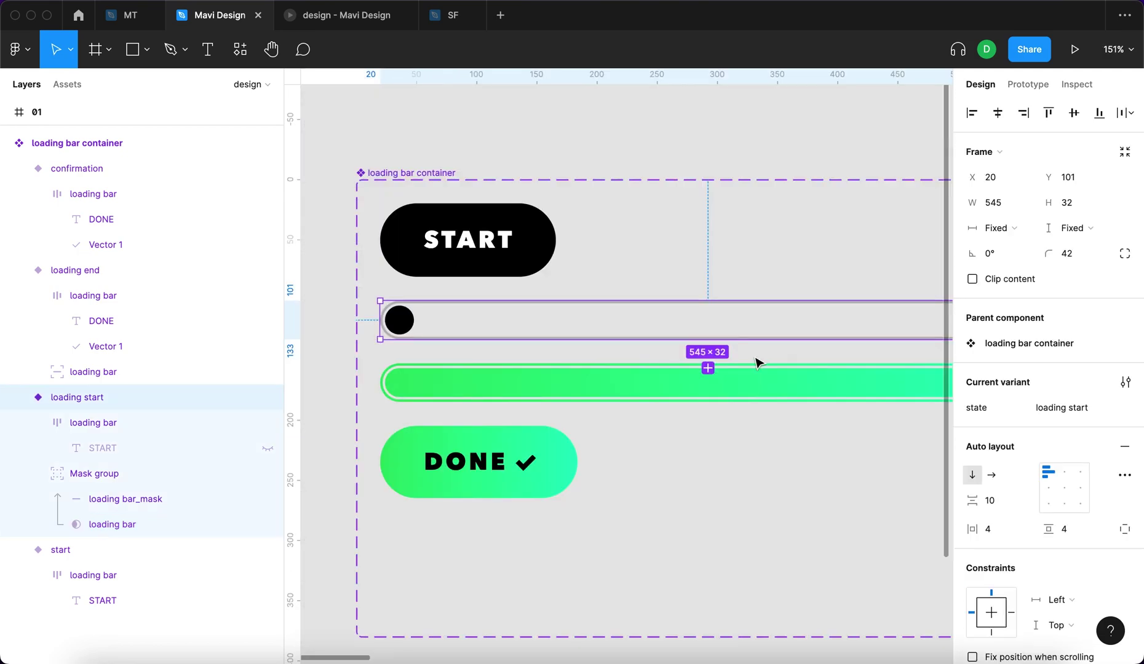
Step: Examine the masked circle in loading start and how the mask group's two layers are positioned
{"action": "scroll", "coordinate": [677, 361], "scroll_direction": "right", "scroll_amount": 3}
{"action": "scroll", "coordinate": [541, 395], "scroll_direction": "left", "scroll_amount": 2}
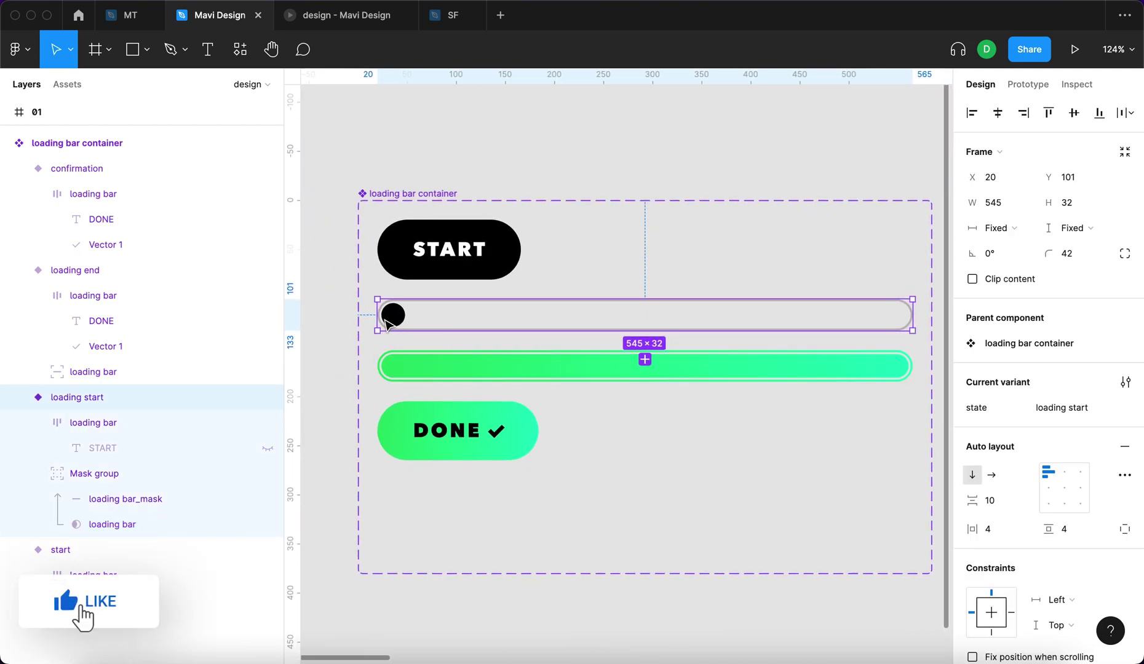
{"action": "scroll", "coordinate": [394, 318], "scroll_direction": "up", "scroll_amount": 5}
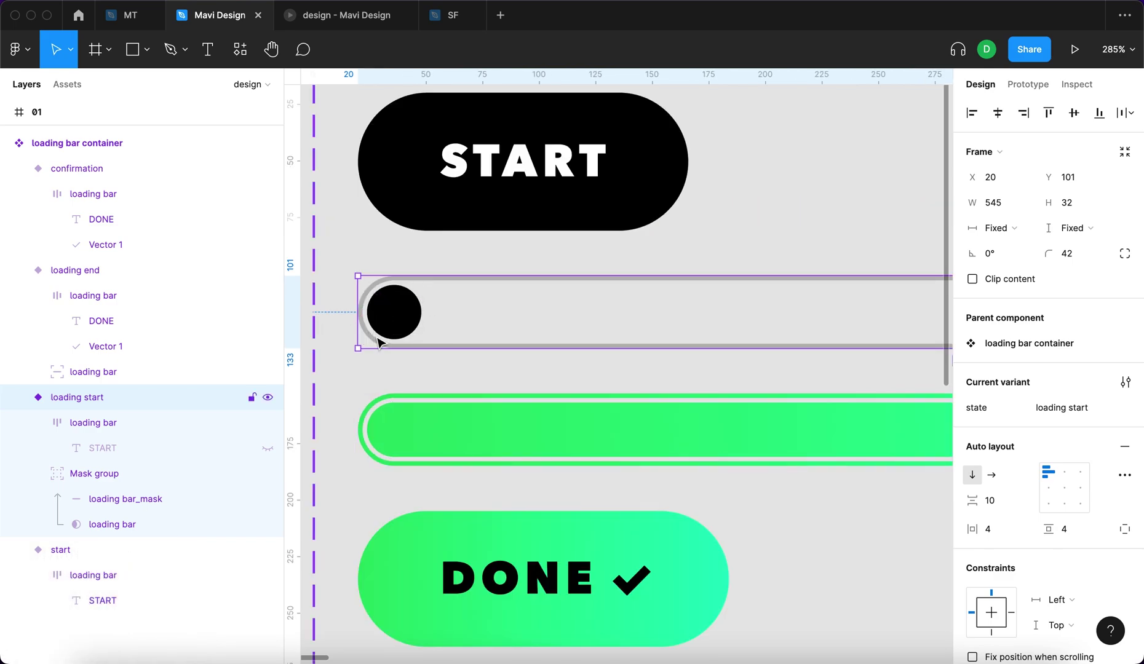
{"action": "left_click", "coordinate": [403, 320]}
{"action": "scroll", "coordinate": [477, 357], "scroll_direction": "down", "scroll_amount": 6}
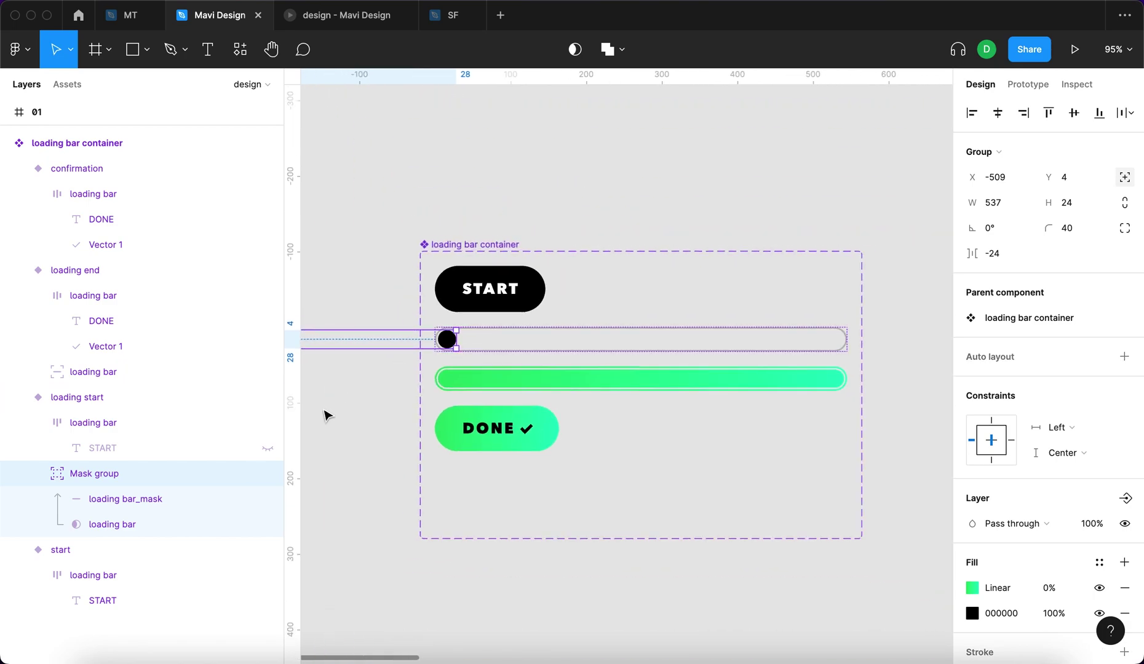
{"action": "left_click", "coordinate": [134, 500]}
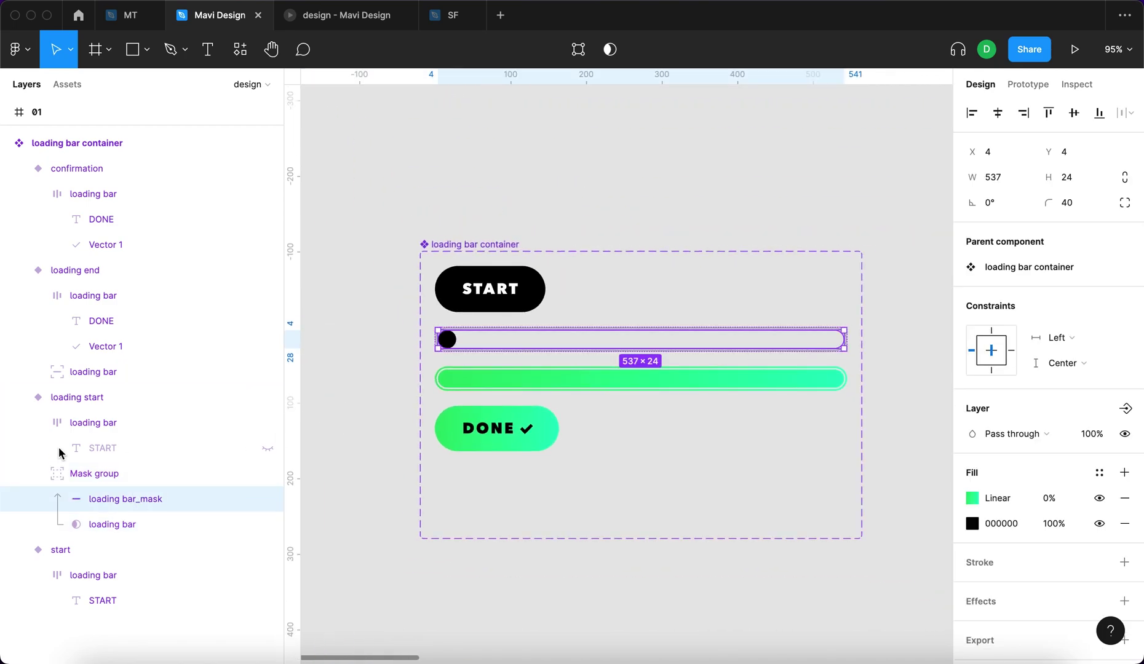
{"action": "left_click", "coordinate": [102, 526]}
{"action": "scroll", "coordinate": [372, 378], "scroll_direction": "left", "scroll_amount": 10}
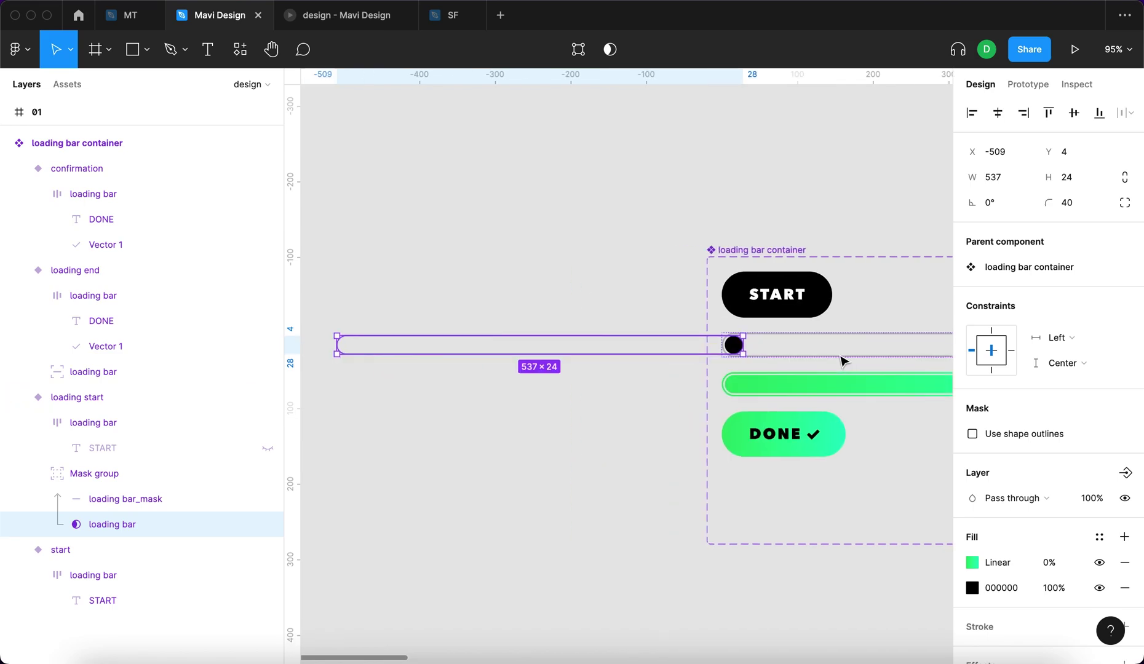
{"action": "scroll", "coordinate": [452, 385], "scroll_direction": "down", "scroll_amount": 5}
{"action": "scroll", "coordinate": [452, 385], "scroll_direction": "right", "scroll_amount": 3}
{"action": "left_click", "coordinate": [633, 411]}
{"action": "scroll", "coordinate": [634, 366], "scroll_direction": "up", "scroll_amount": 4}
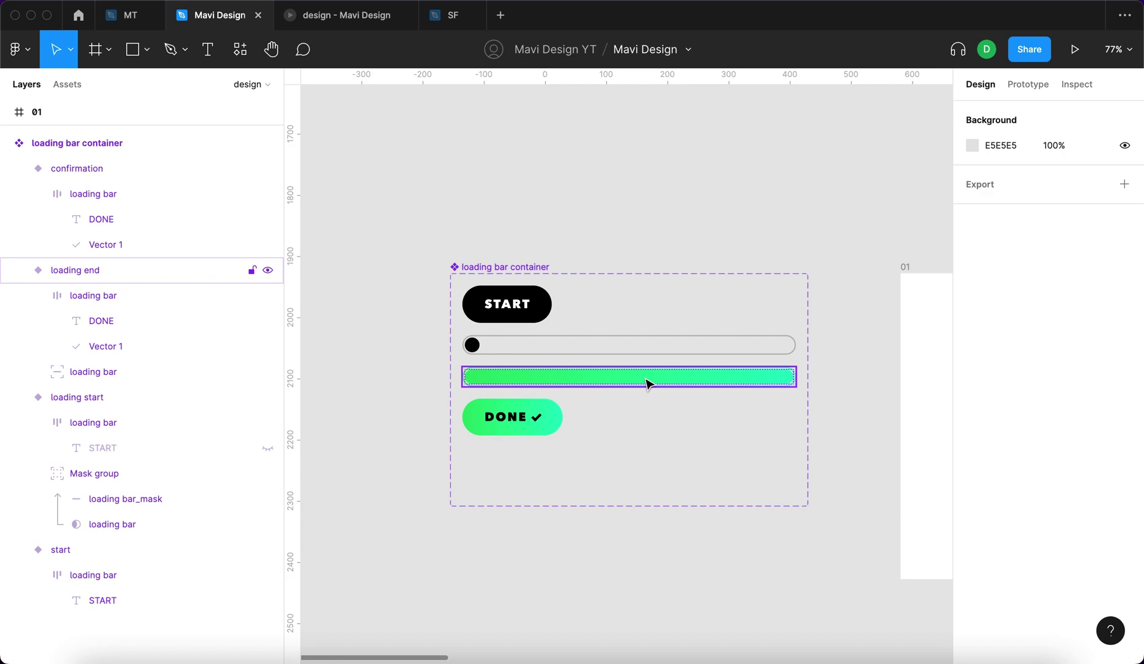
Step: Copy the mask group from loading start and paste it into the loading end variant
{"action": "double_click", "coordinate": [647, 383]}
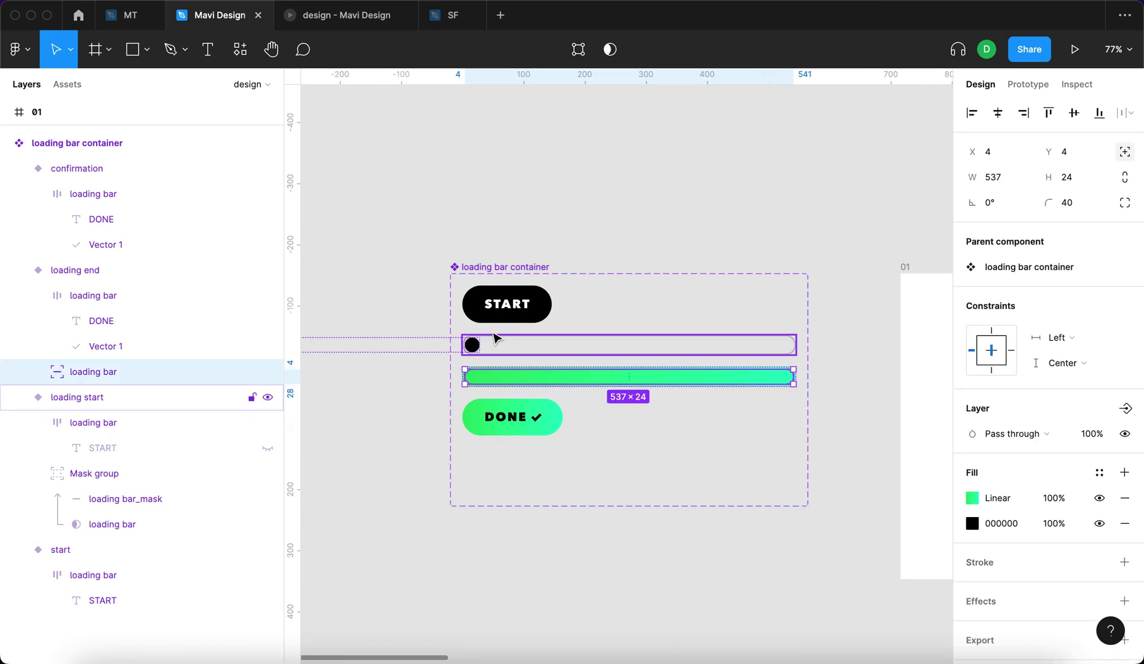
{"action": "left_click", "coordinate": [473, 345]}
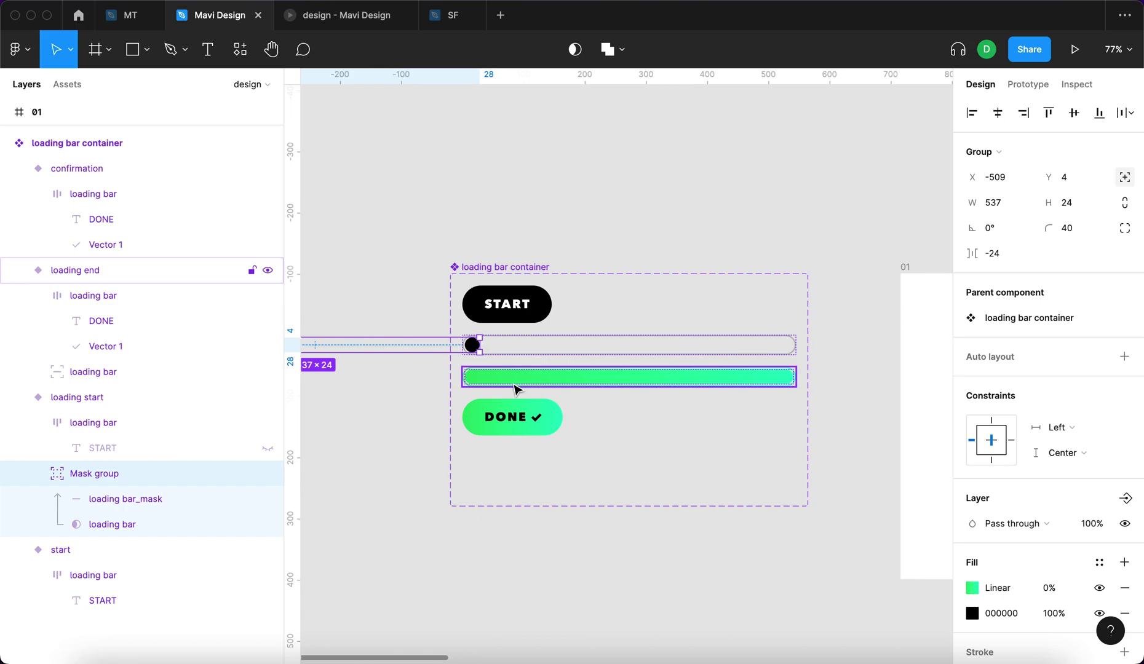
{"action": "key", "text": "super+c"}
{"action": "left_click", "coordinate": [532, 386]}
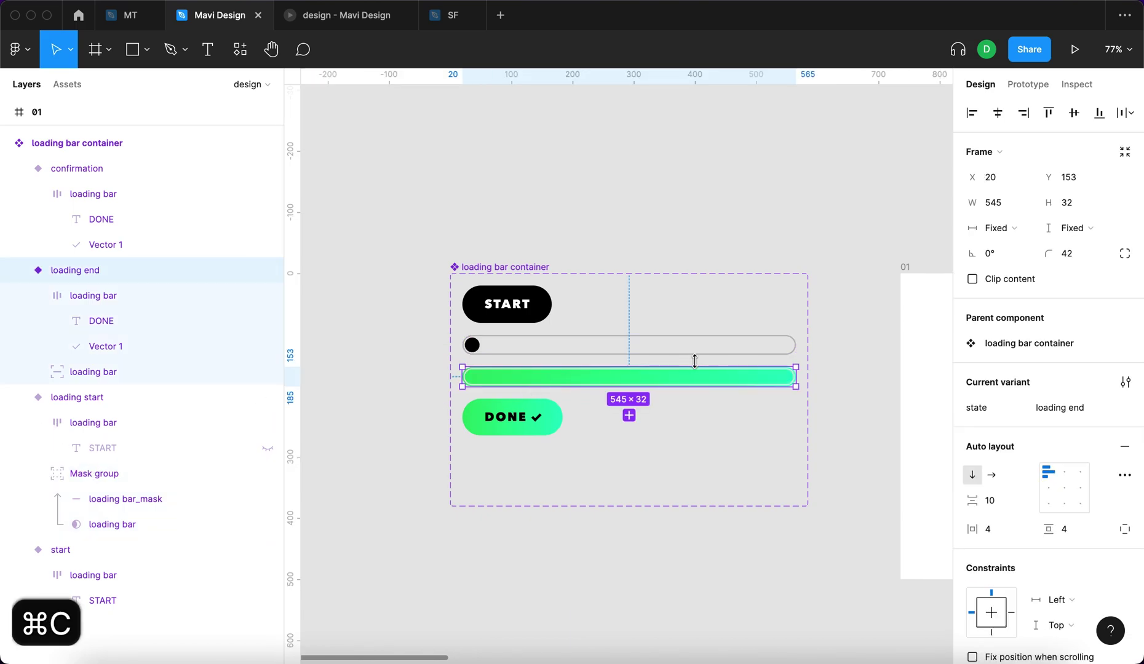
{"action": "key", "text": "super+v"}
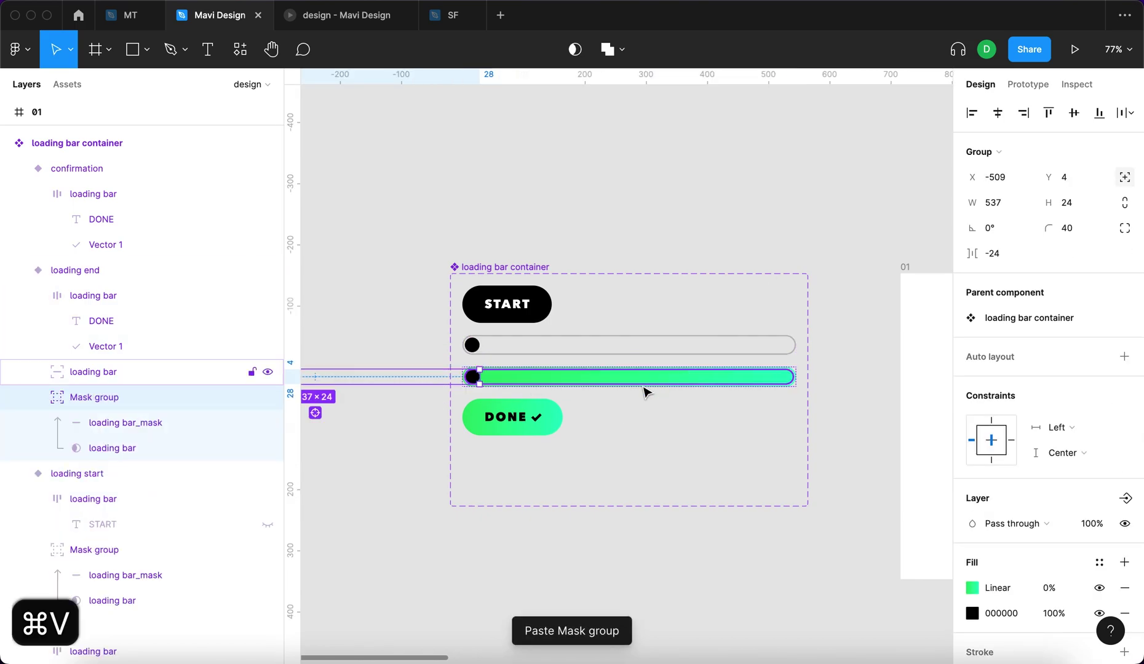
Step: Hide the old green loading bar in loading end and the original auto-layout loading bar in loading start
{"action": "scroll", "coordinate": [416, 389], "scroll_direction": "up", "scroll_amount": 5}
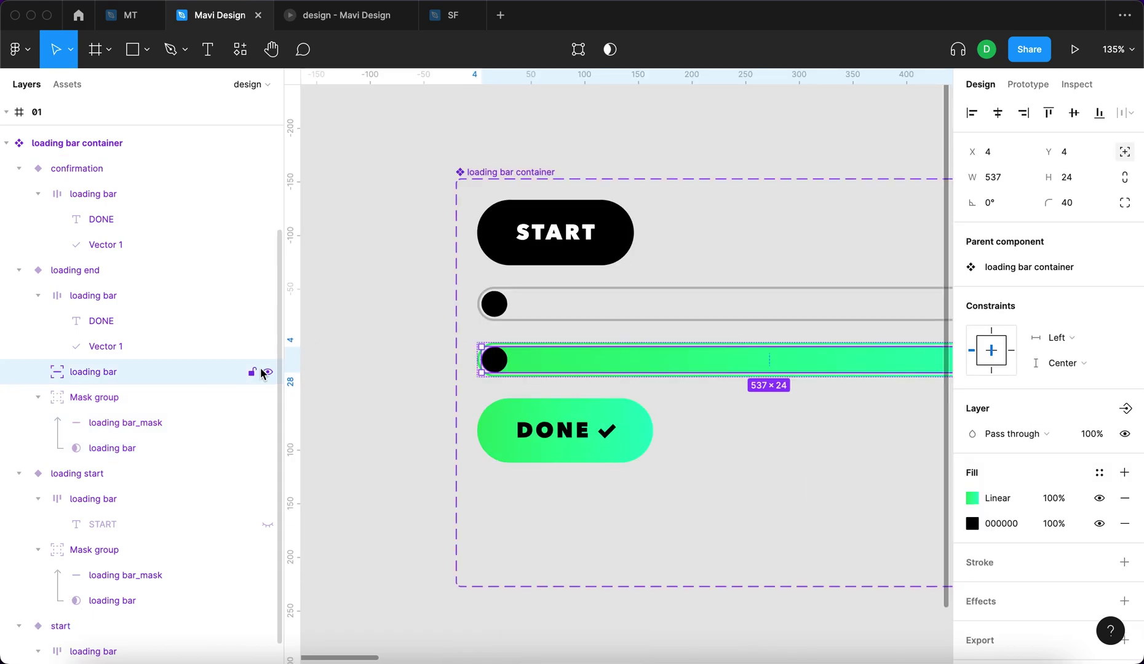
{"action": "left_click", "coordinate": [266, 373]}
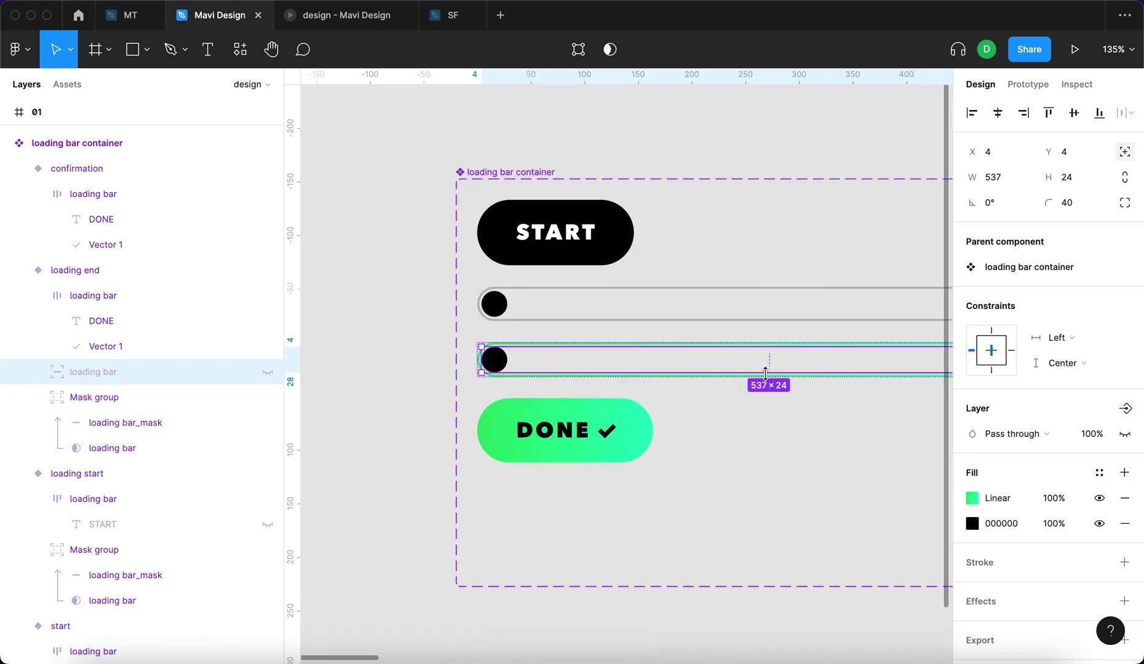
{"action": "left_click", "coordinate": [605, 306]}
{"action": "left_click", "coordinate": [206, 499]}
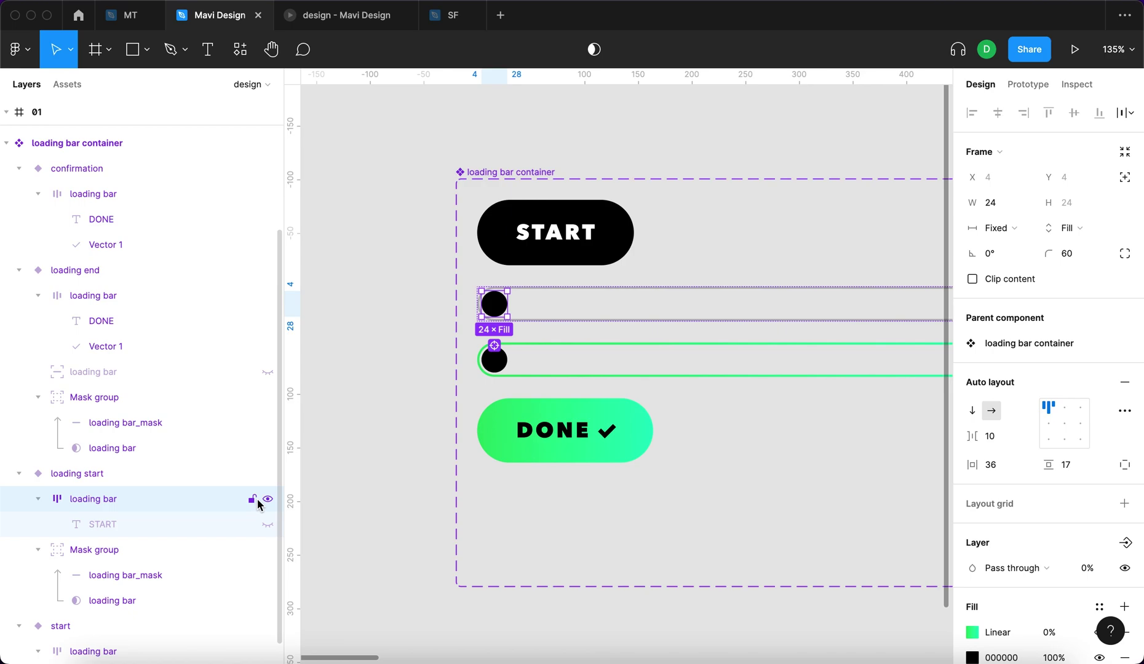
{"action": "left_click", "coordinate": [268, 499]}
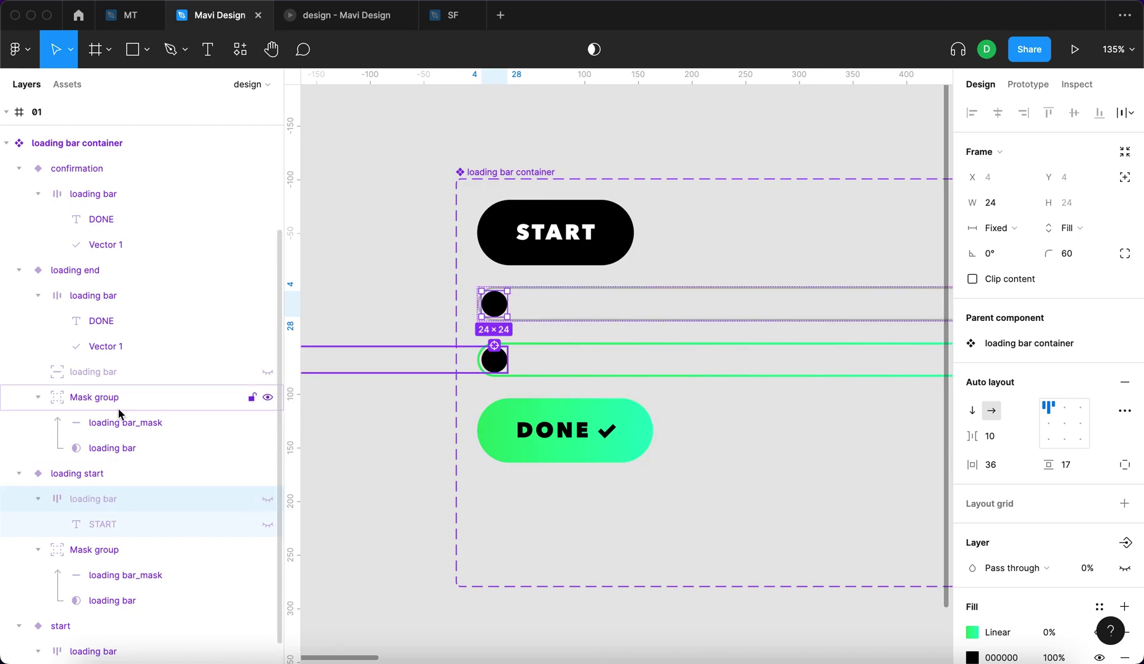
Step: Move the loading bar mask shape in loading end's mask group to X 4 so the full bar shows
{"action": "left_click", "coordinate": [125, 443]}
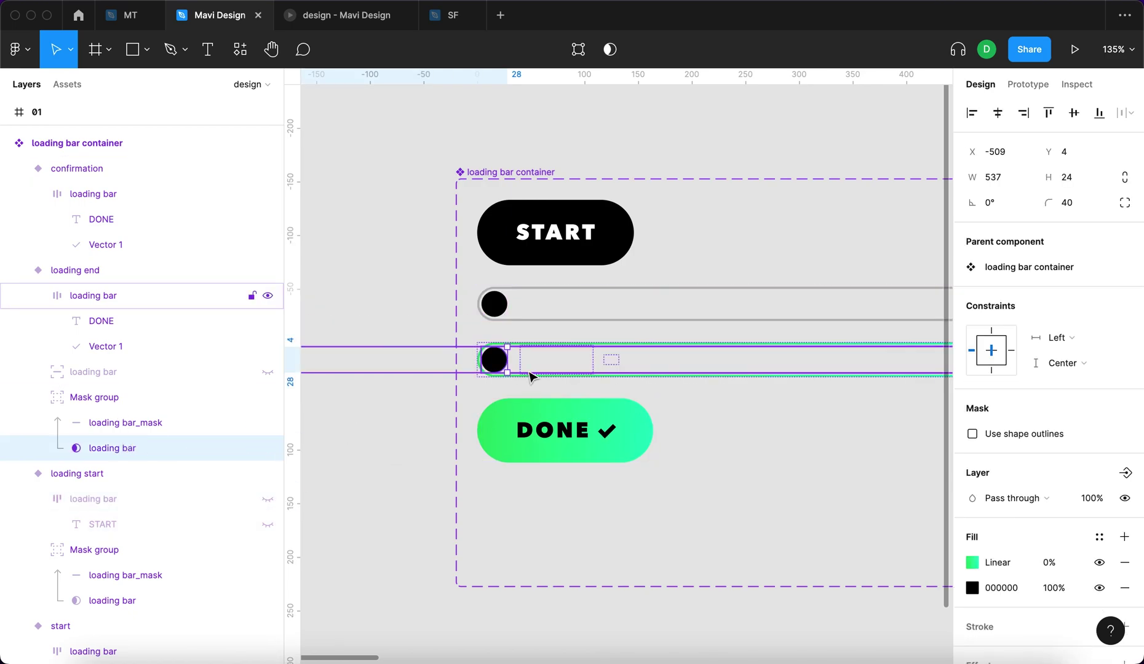
{"action": "scroll", "coordinate": [567, 376], "scroll_direction": "down", "scroll_amount": 5}
{"action": "left_click_drag", "start_coordinate": [980, 142], "coordinate": [1119, 153]}
{"action": "scroll", "coordinate": [786, 368], "scroll_direction": "up", "scroll_amount": 8}
{"action": "left_click_drag", "start_coordinate": [970, 151], "coordinate": [982, 152]}
{"action": "scroll", "coordinate": [750, 281], "scroll_direction": "up", "scroll_amount": 10}
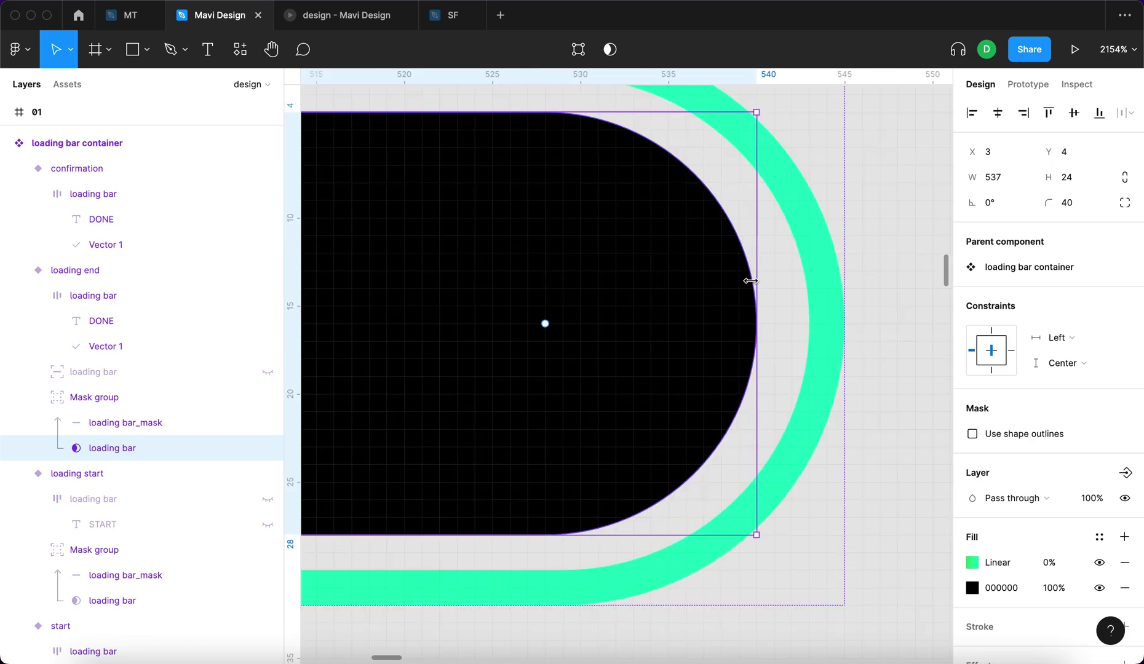
{"action": "scroll", "coordinate": [751, 281], "scroll_direction": "down", "scroll_amount": 2}
{"action": "left_click", "coordinate": [1009, 152]}
{"action": "key", "text": "Down"}
{"action": "key", "text": "Up"}
{"action": "key", "text": "Up"}
{"action": "key", "text": "Down"}
{"action": "key", "text": "Return"}
{"action": "scroll", "coordinate": [877, 400], "scroll_direction": "down", "scroll_amount": 8}
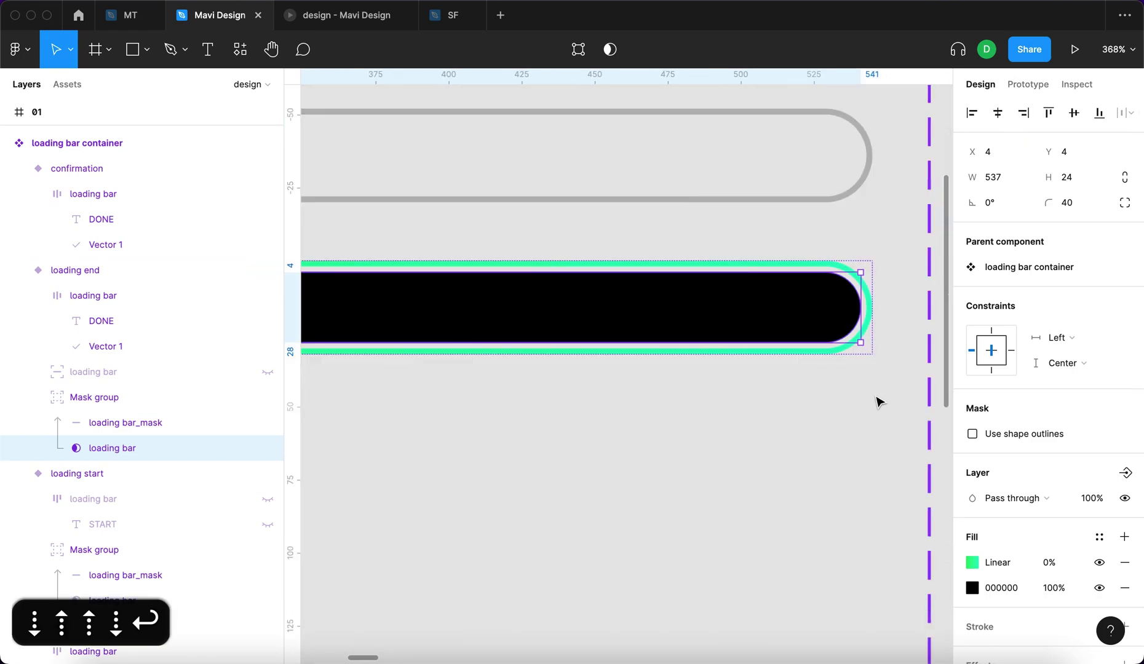
{"action": "left_click", "coordinate": [877, 400]}
{"action": "scroll", "coordinate": [877, 400], "scroll_direction": "left", "scroll_amount": 4}
{"action": "scroll", "coordinate": [877, 400], "scroll_direction": "down", "scroll_amount": 5}
{"action": "key", "text": "shift+0"}
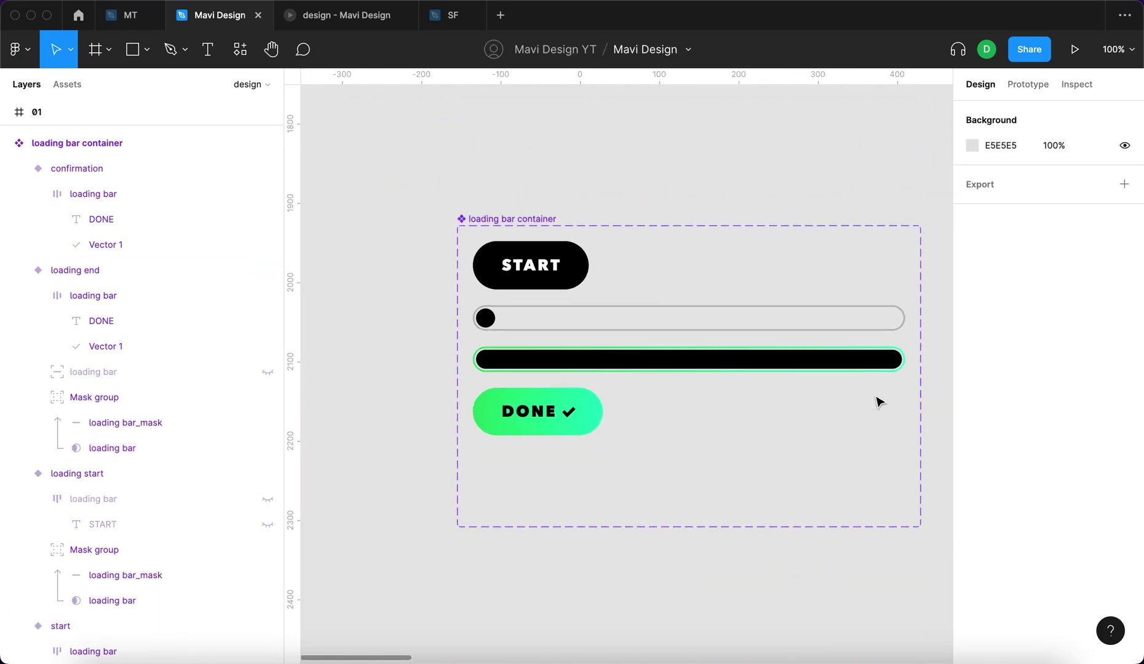
Step: Set the linear gradient fill of loading bar_mask in loading end to 100% opacity
{"action": "left_click", "coordinate": [589, 352]}
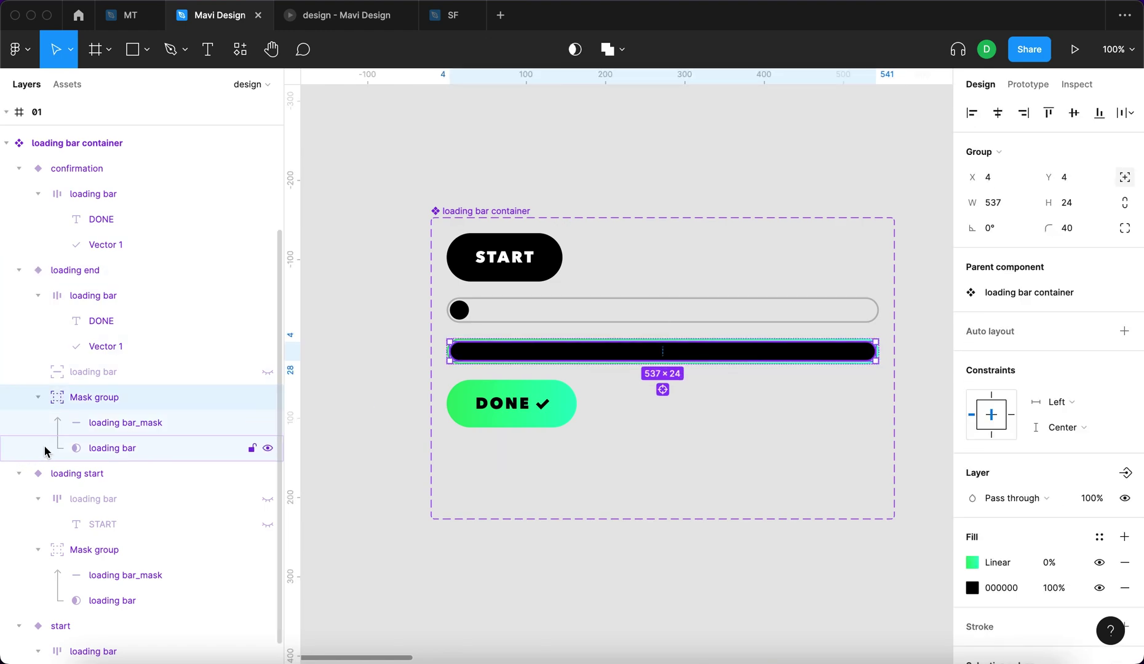
{"action": "left_click", "coordinate": [120, 422]}
{"action": "left_click", "coordinate": [1065, 501]}
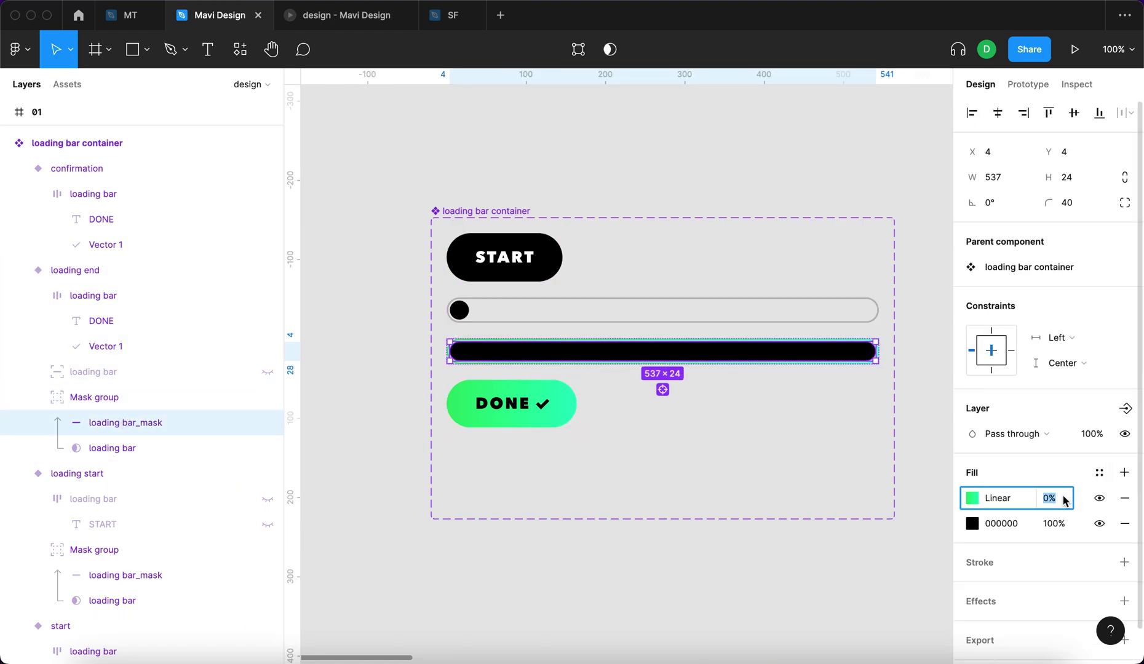
{"action": "type", "text": "100"}
{"action": "key", "text": "Return"}
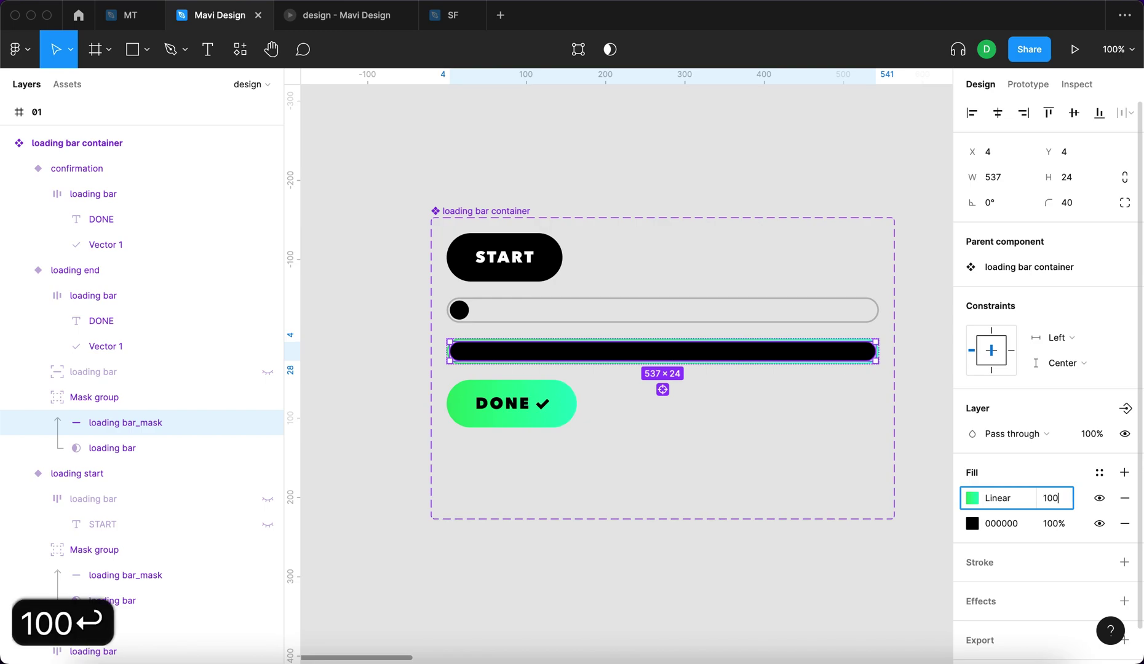
{"action": "left_click", "coordinate": [799, 575]}
{"action": "scroll", "coordinate": [779, 467], "scroll_direction": "right", "scroll_amount": 3}
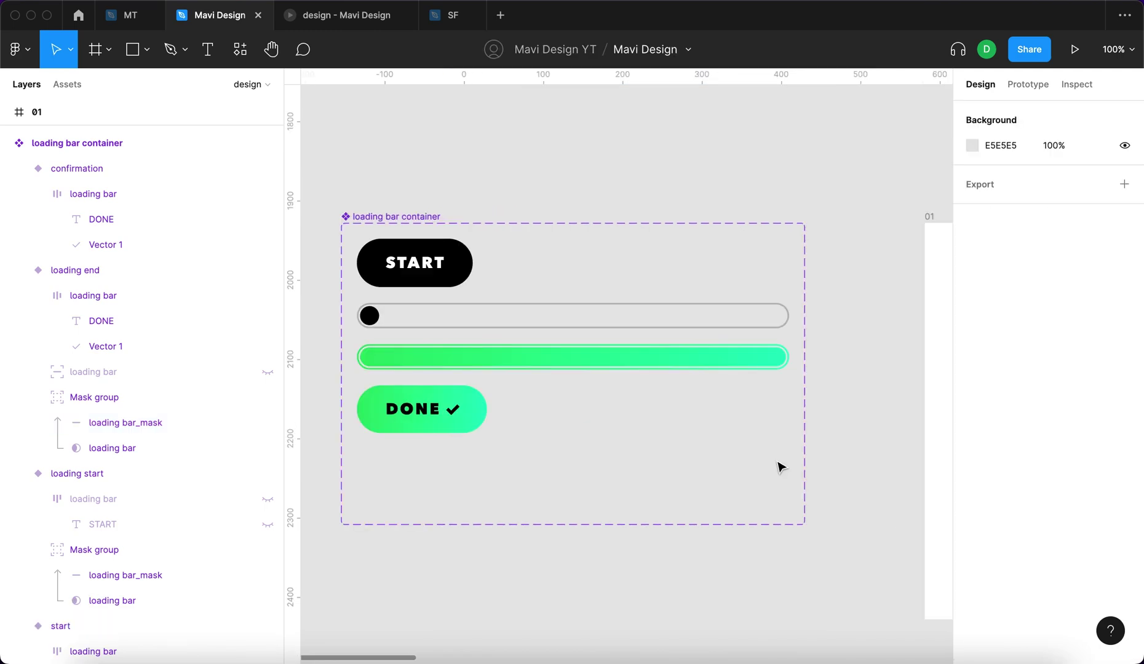
Step: Close the old prototype preview, launch a new one and play the START button's loading animation through to DONE
{"action": "left_click", "coordinate": [362, 15]}
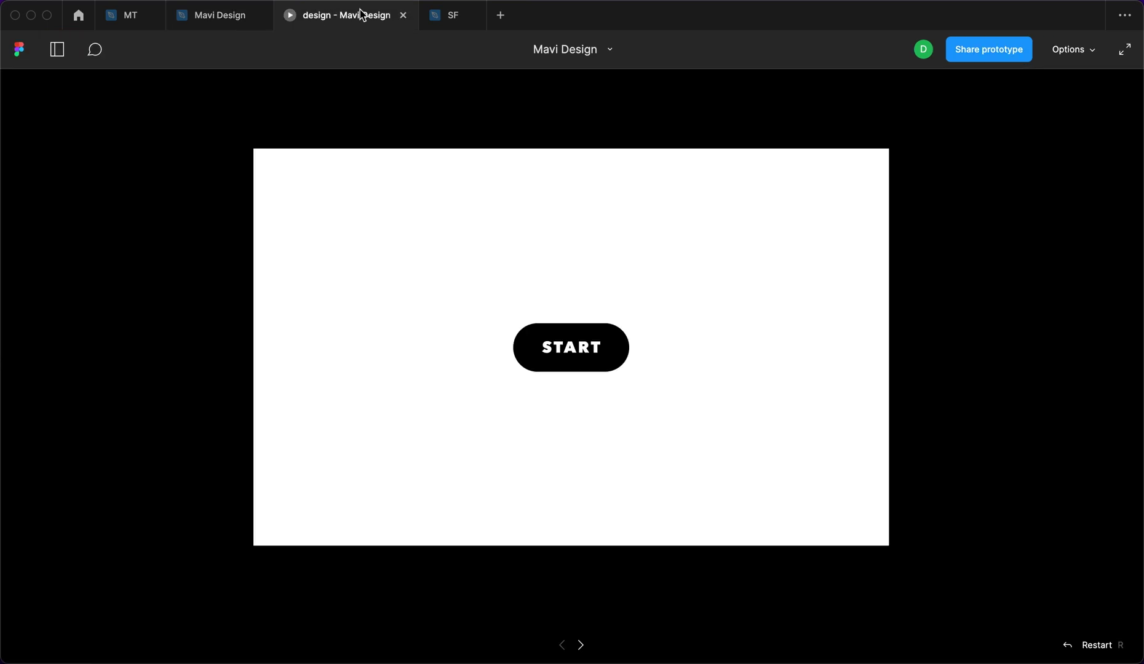
{"action": "left_click", "coordinate": [404, 16]}
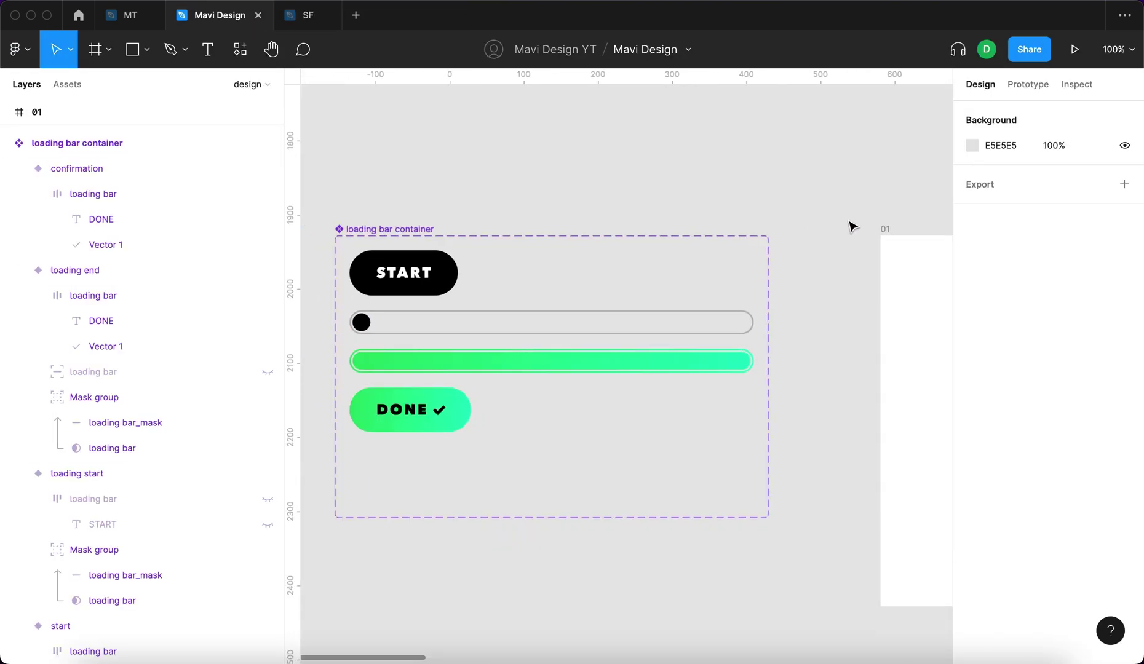
{"action": "left_click", "coordinate": [1074, 50]}
{"action": "key", "text": "r"}
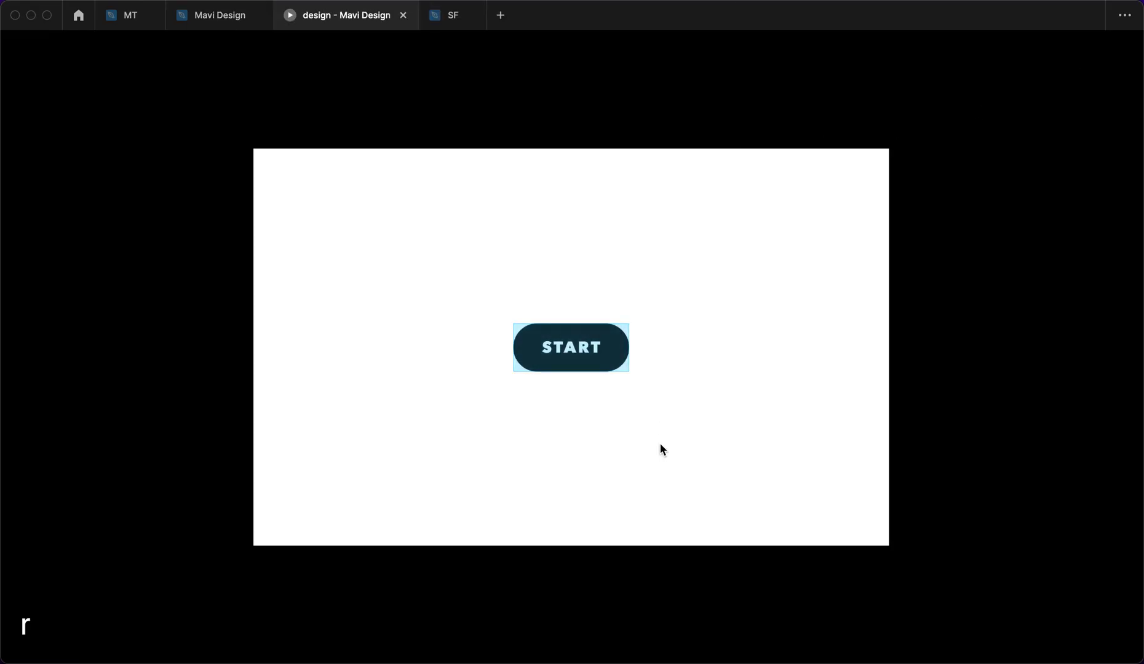
{"action": "left_click", "coordinate": [620, 355]}
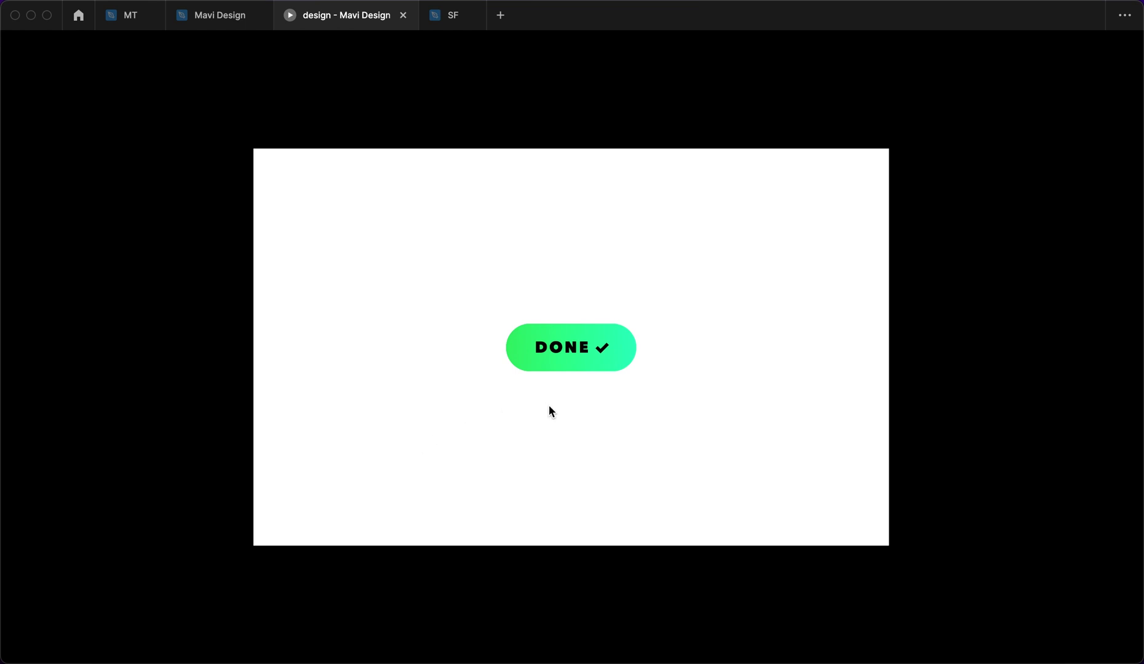
{"action": "left_click", "coordinate": [564, 357]}
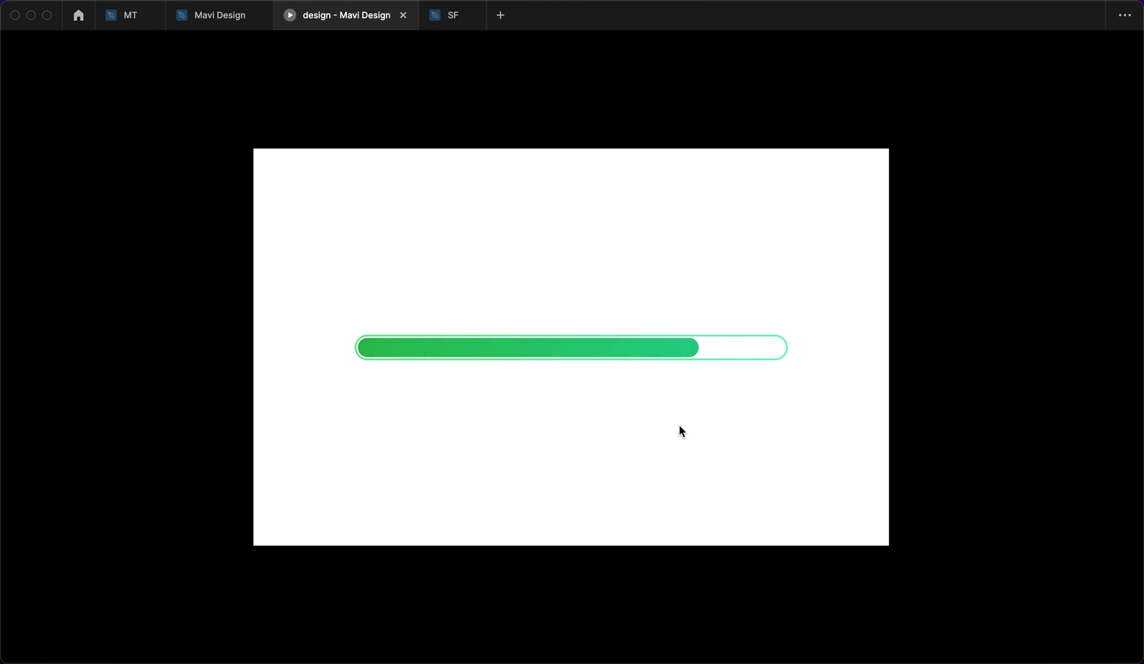
Step: Restart the prototype and replay the START button several times to check how the bar fills and changes to DONE
{"action": "key", "text": "r"}
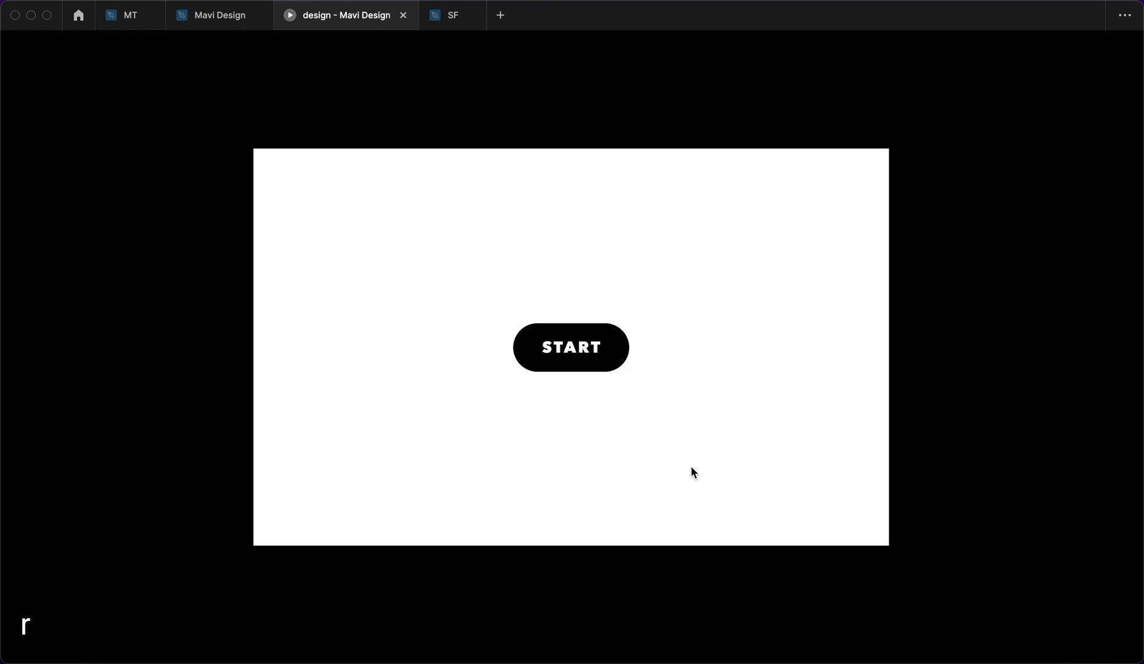
{"action": "left_click", "coordinate": [548, 328]}
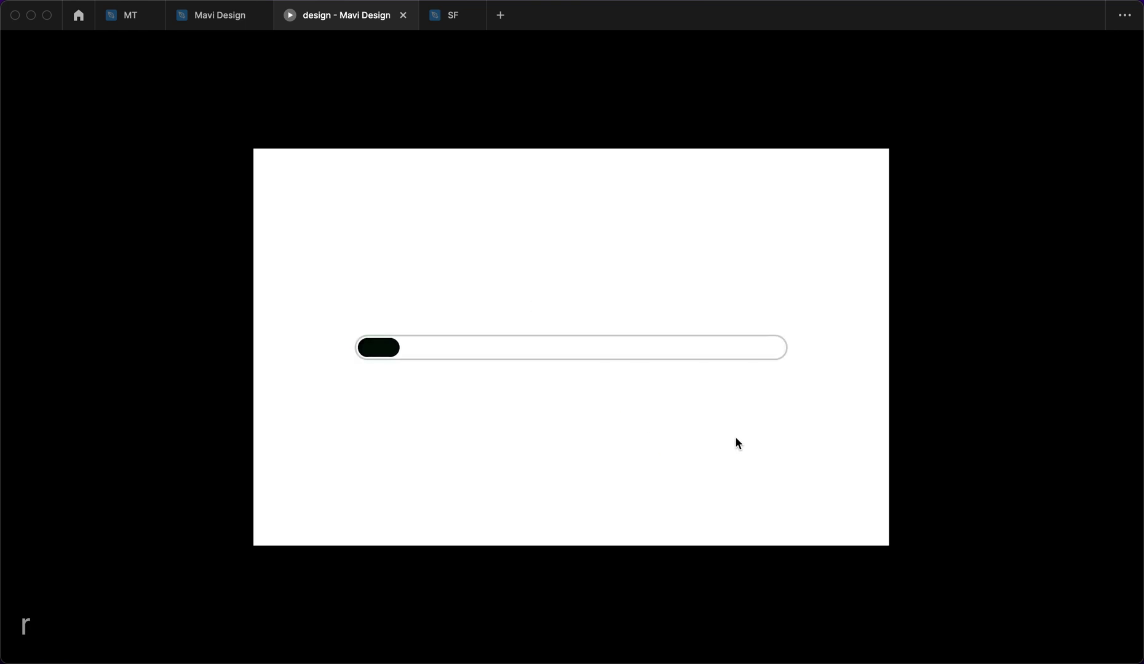
{"action": "key", "text": "r"}
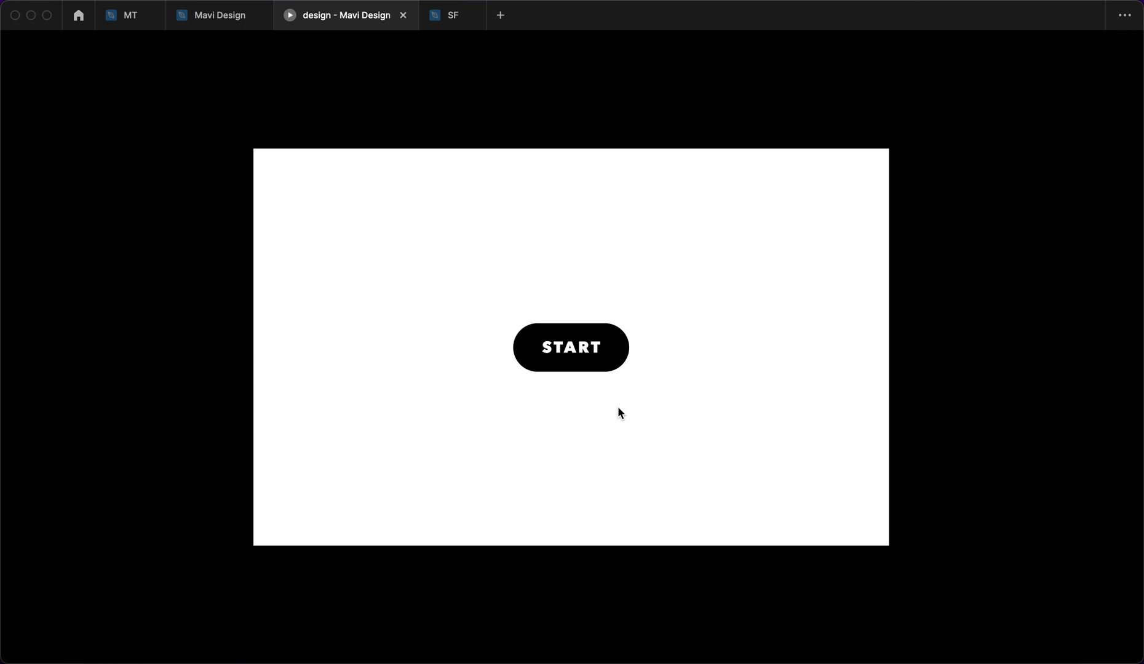
{"action": "left_click", "coordinate": [603, 367]}
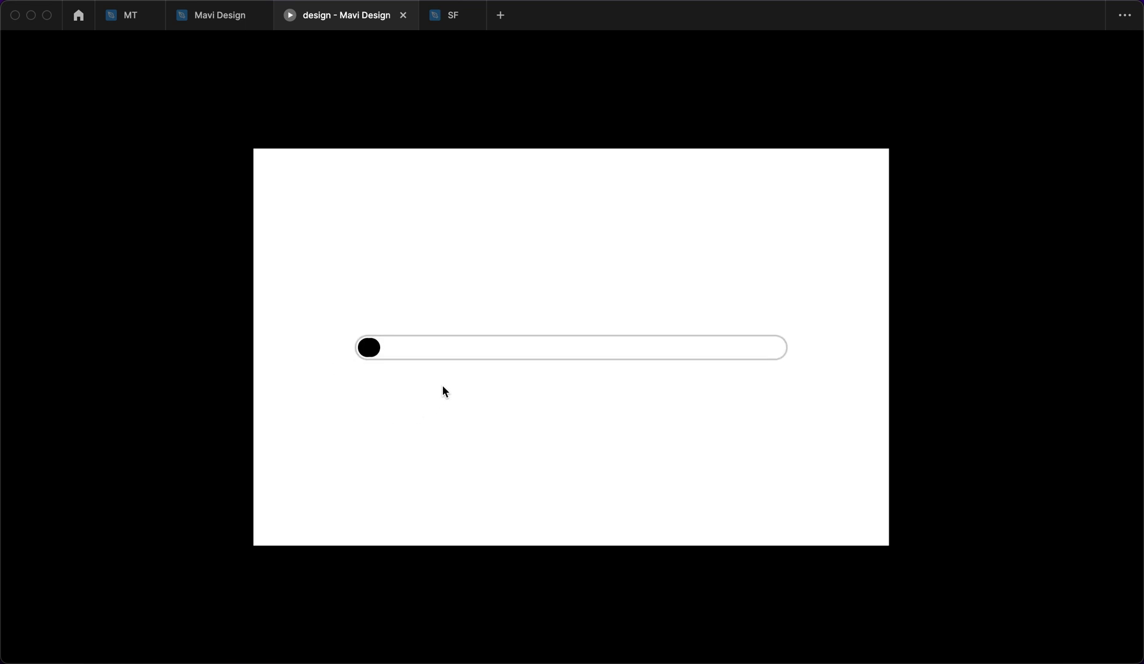
{"action": "left_click", "coordinate": [577, 346]}
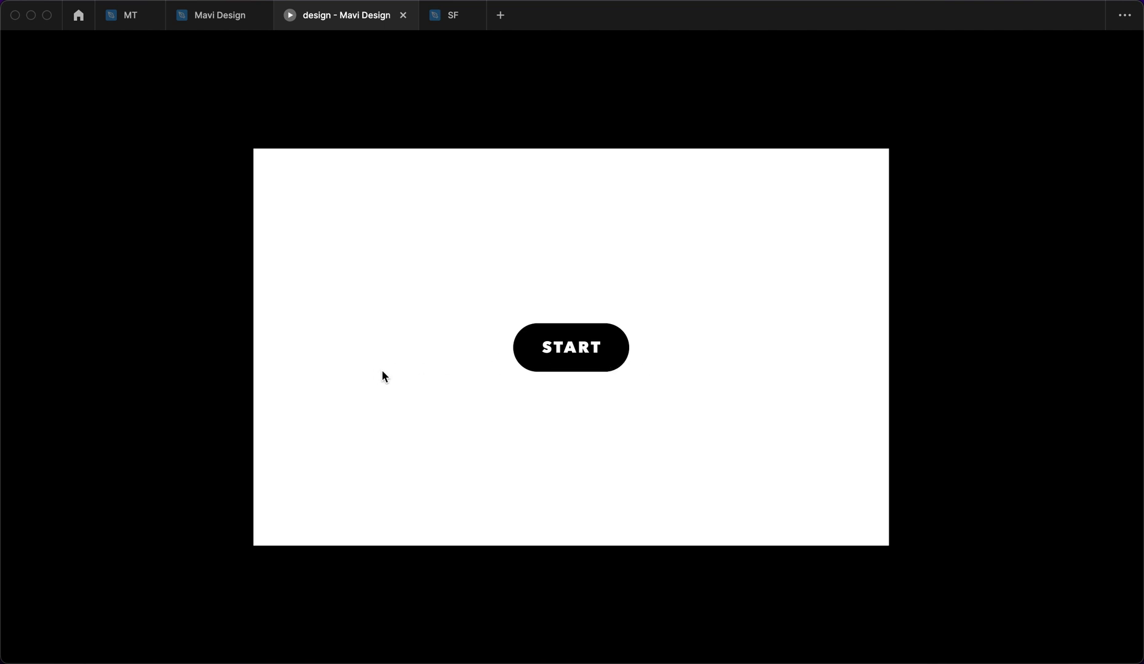
{"action": "left_click", "coordinate": [575, 367]}
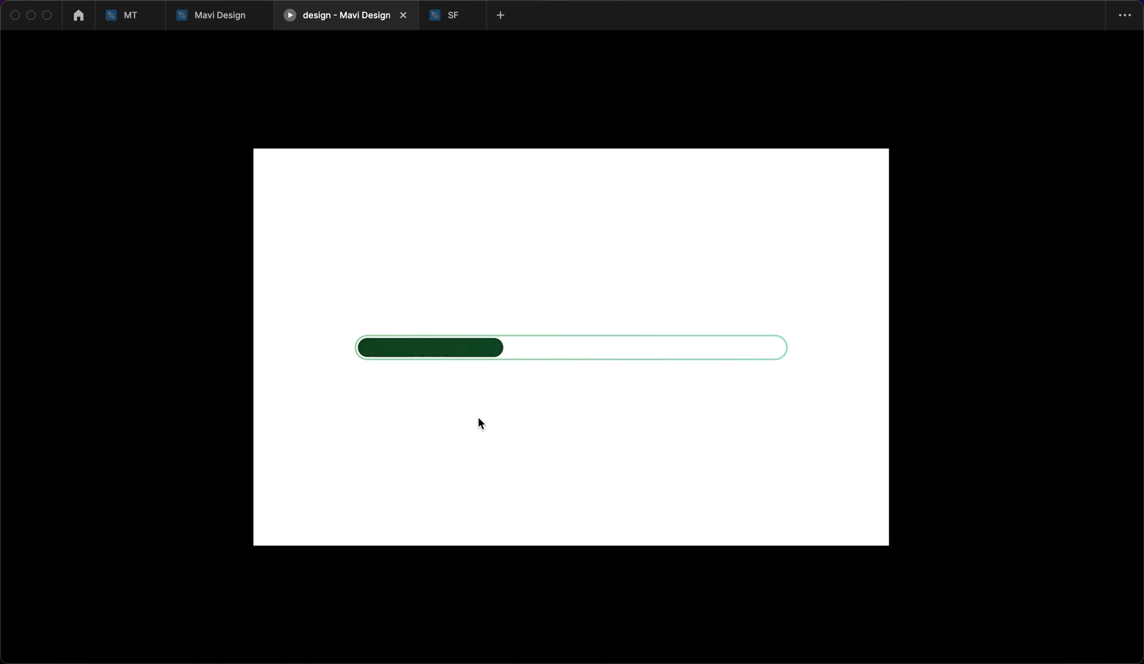
Step: Return to the design file, copy the mask group from loading end and paste it into the confirmation variant
{"action": "left_click", "coordinate": [218, 17]}
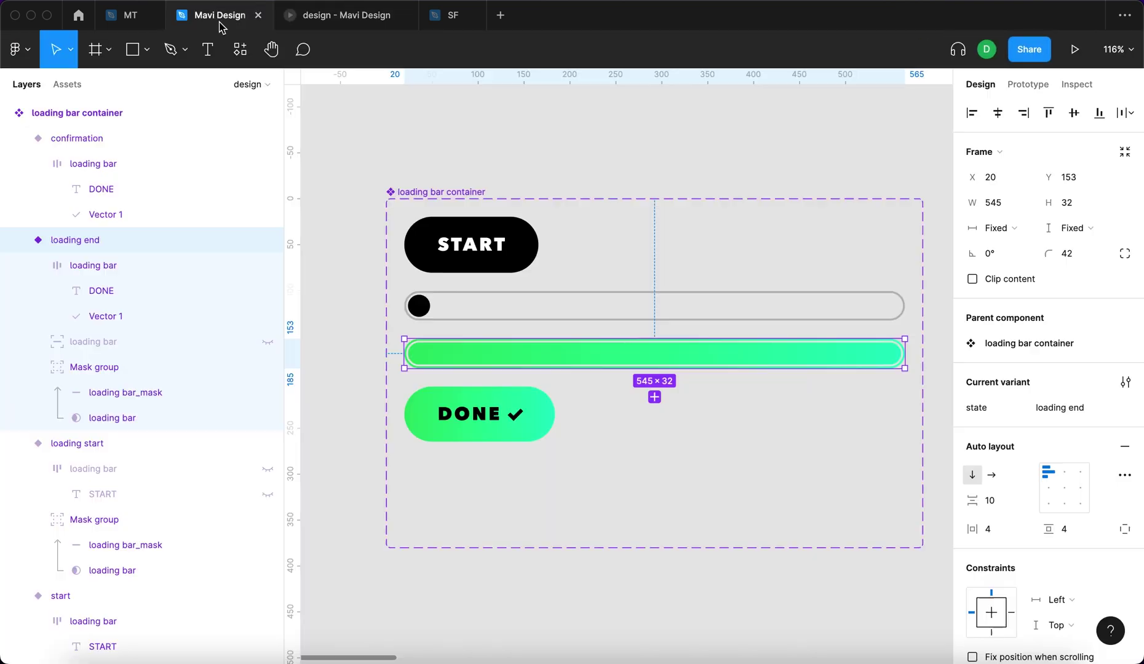
{"action": "left_click", "coordinate": [699, 488]}
{"action": "double_click", "coordinate": [537, 358]}
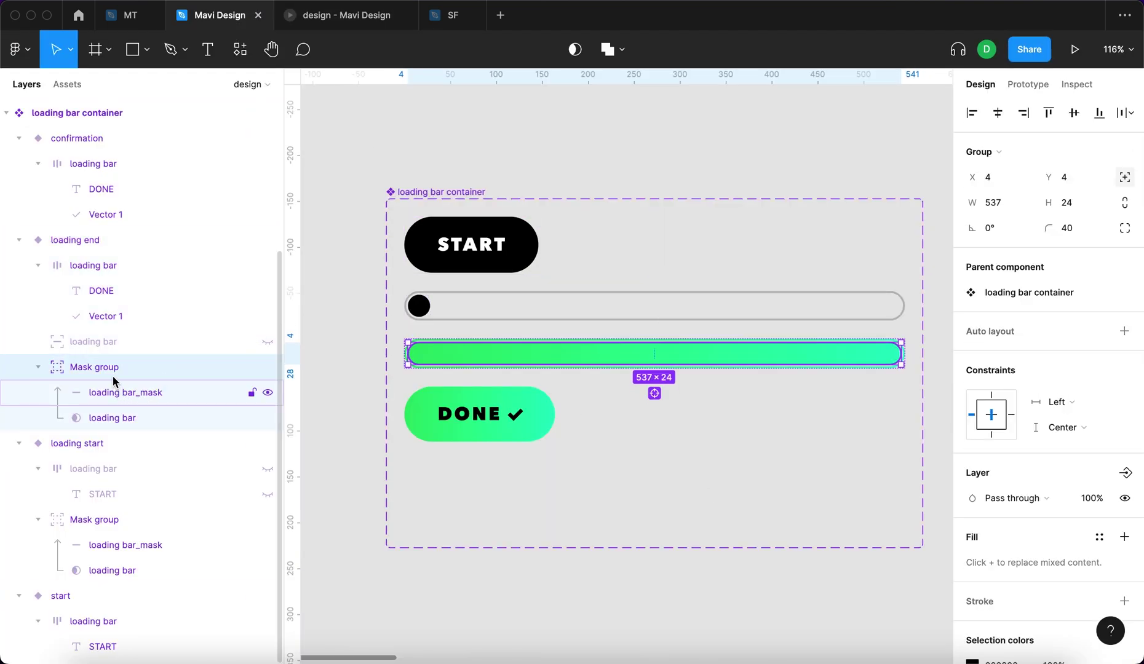
{"action": "left_click", "coordinate": [528, 434]}
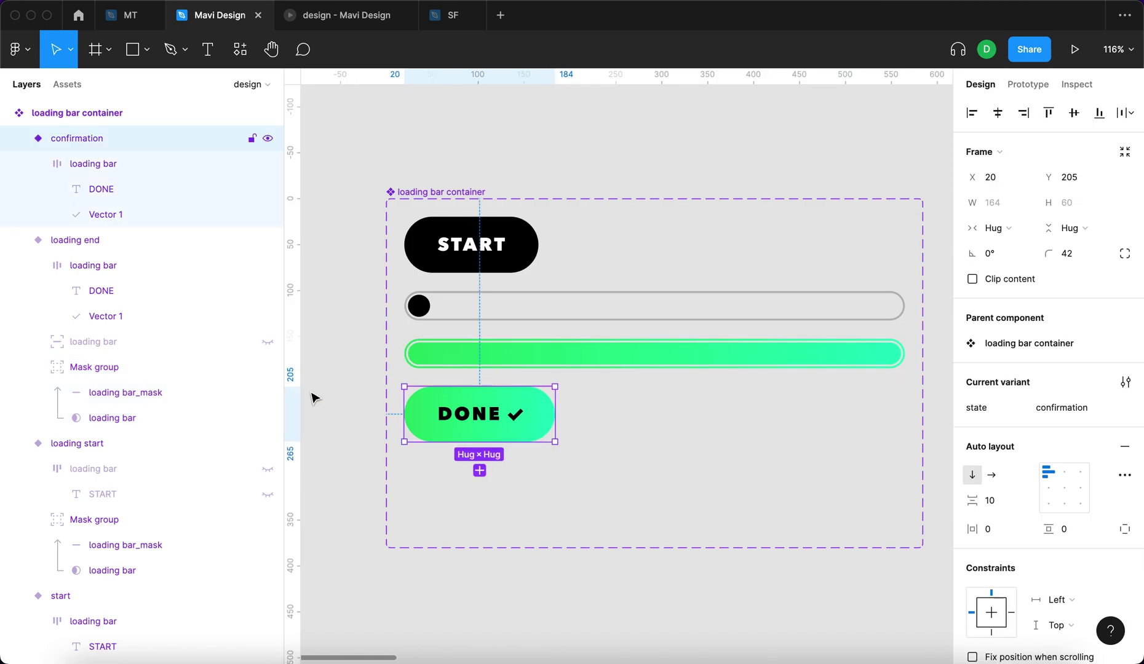
{"action": "key", "text": "ctrl+v"}
{"action": "scroll", "coordinate": [401, 401], "scroll_direction": "up", "scroll_amount": 5}
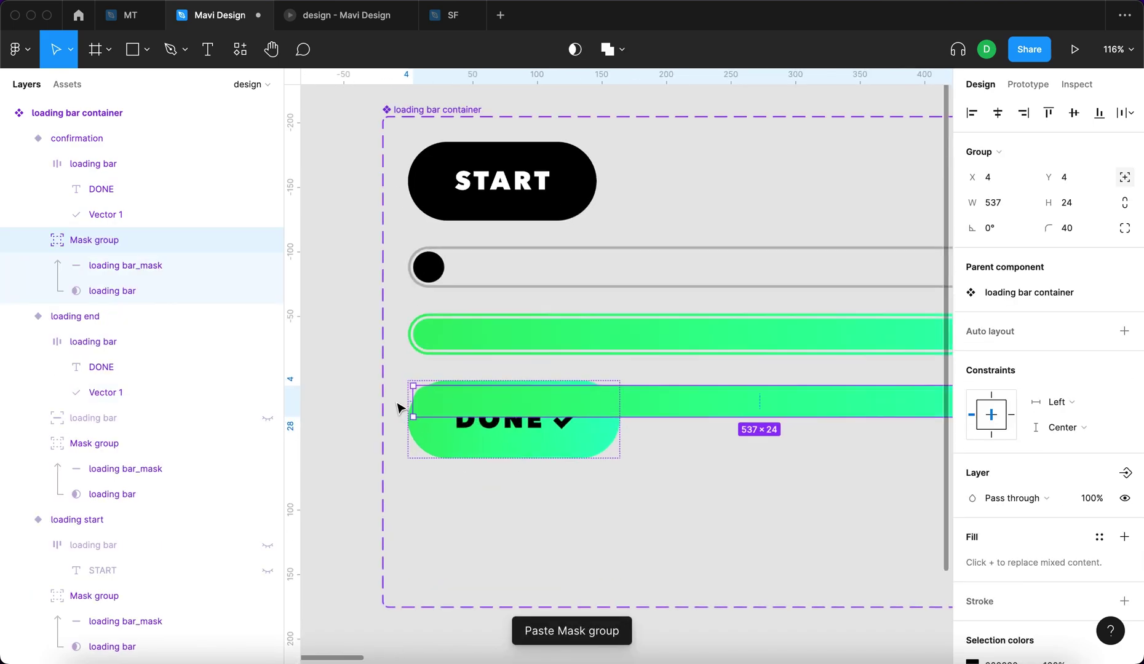
Step: Align the pasted mask group to the top-left corner of the confirmation variant and resize it to 164 × 60
{"action": "left_click", "coordinate": [972, 113]}
{"action": "left_click", "coordinate": [1049, 113]}
{"action": "scroll", "coordinate": [701, 298], "scroll_direction": "down", "scroll_amount": 3}
{"action": "scroll", "coordinate": [841, 363], "scroll_direction": "down", "scroll_amount": 5}
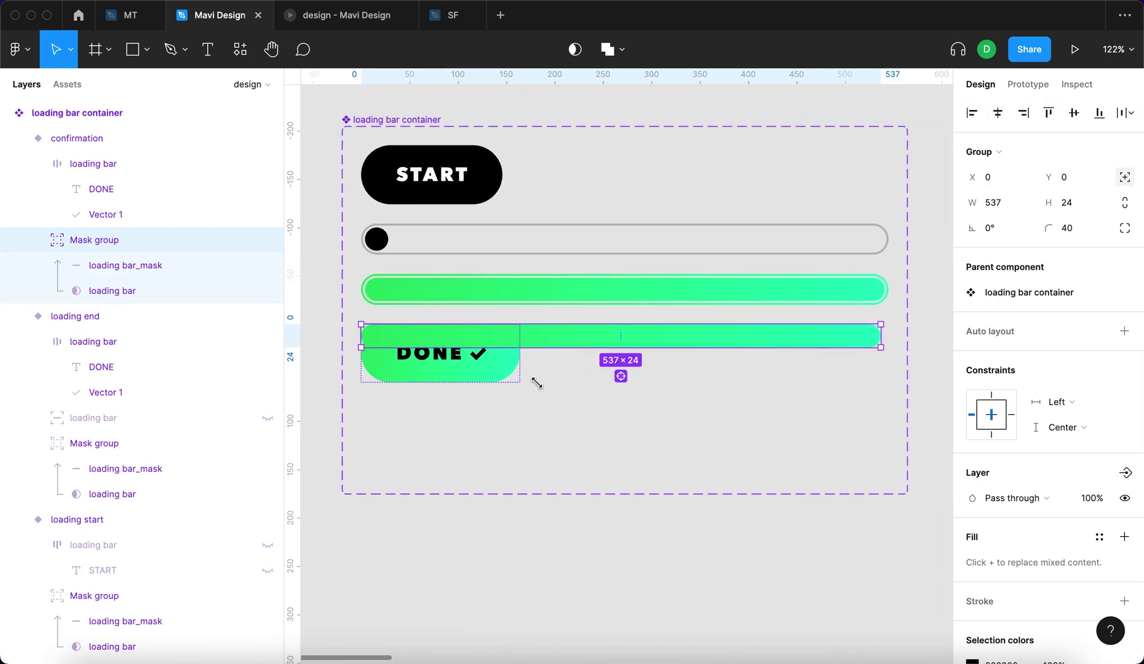
{"action": "left_click_drag", "start_coordinate": [541, 383], "coordinate": [520, 384]}
Step: Lower the layer opacity of confirmation's mask group to reveal DONE, and unhide the original loading bar layer in loading start
{"action": "left_click", "coordinate": [1091, 500]}
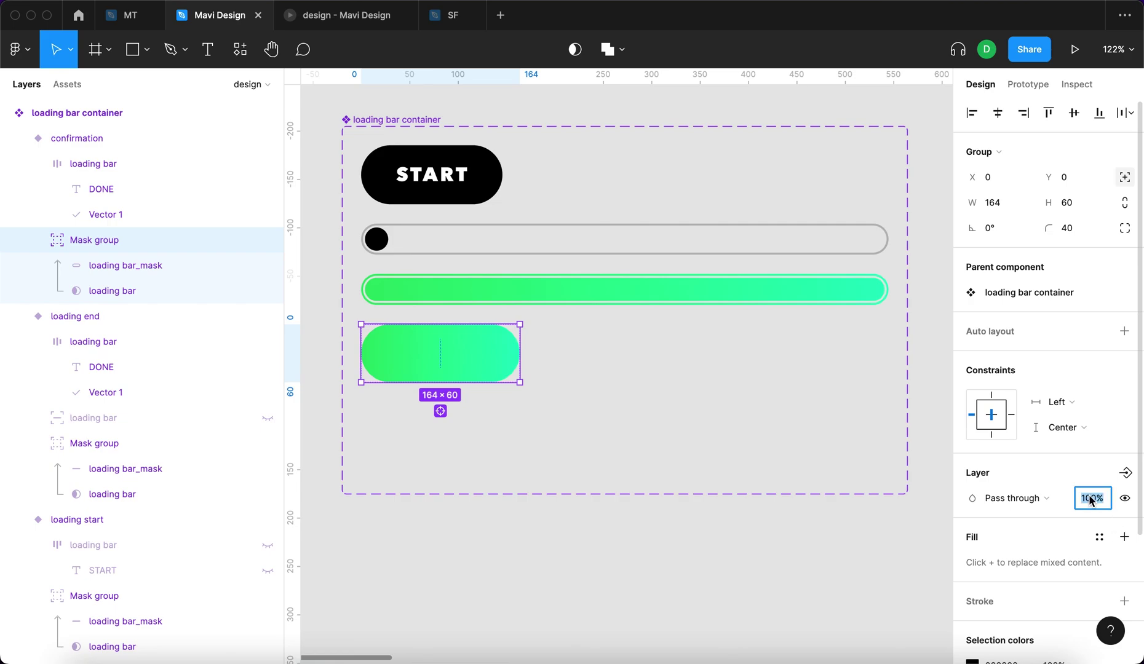
{"action": "left_click", "coordinate": [447, 263]}
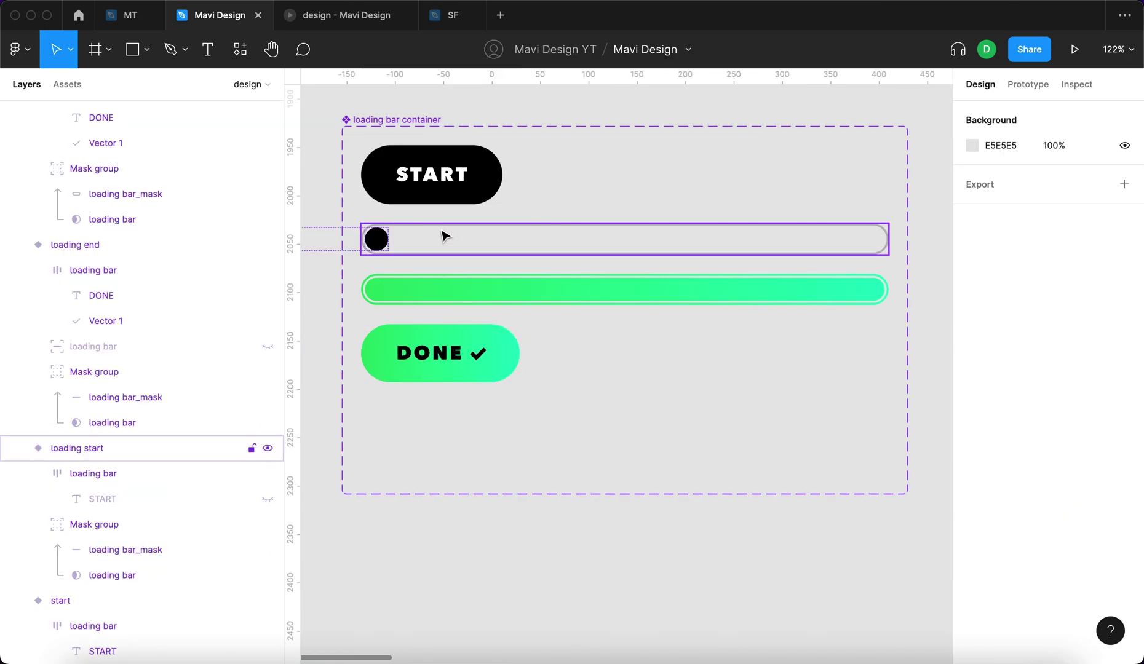
{"action": "left_click", "coordinate": [447, 236]}
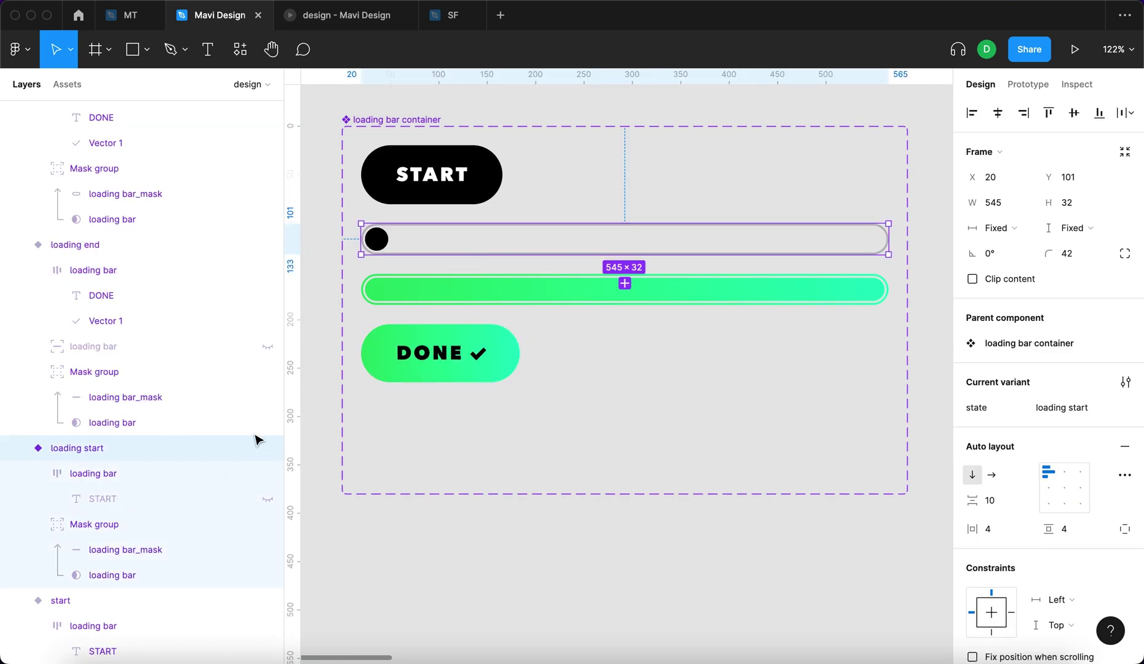
Step: Switch to the prototype preview and play the finished animation from the START button
{"action": "left_click", "coordinate": [346, 17]}
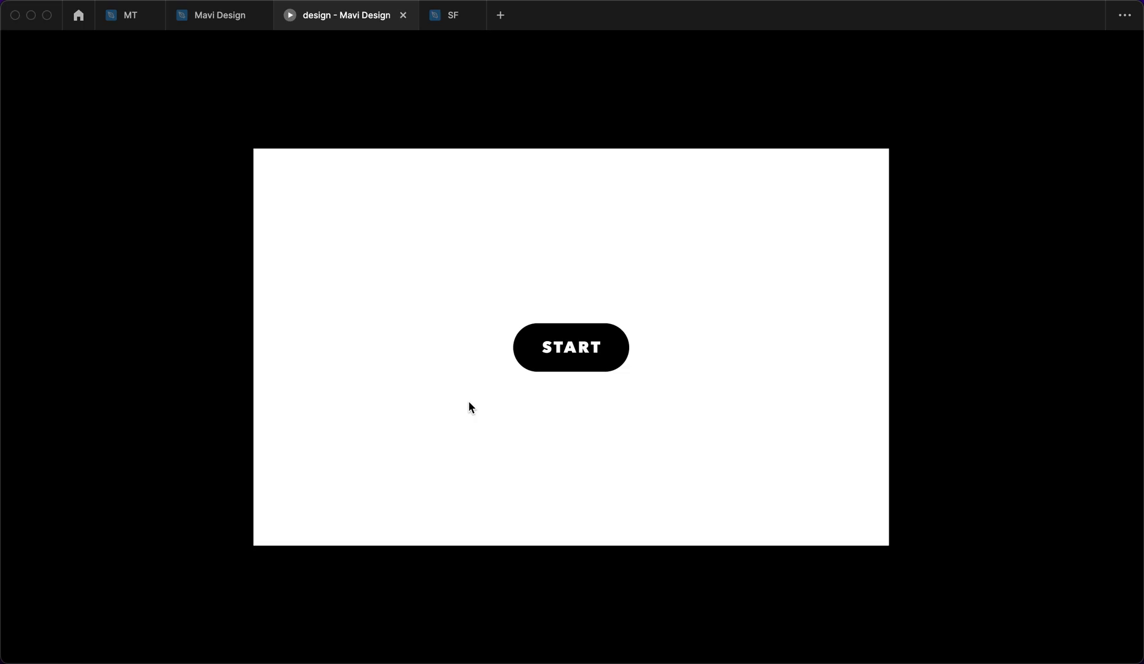
{"action": "left_click", "coordinate": [578, 447]}
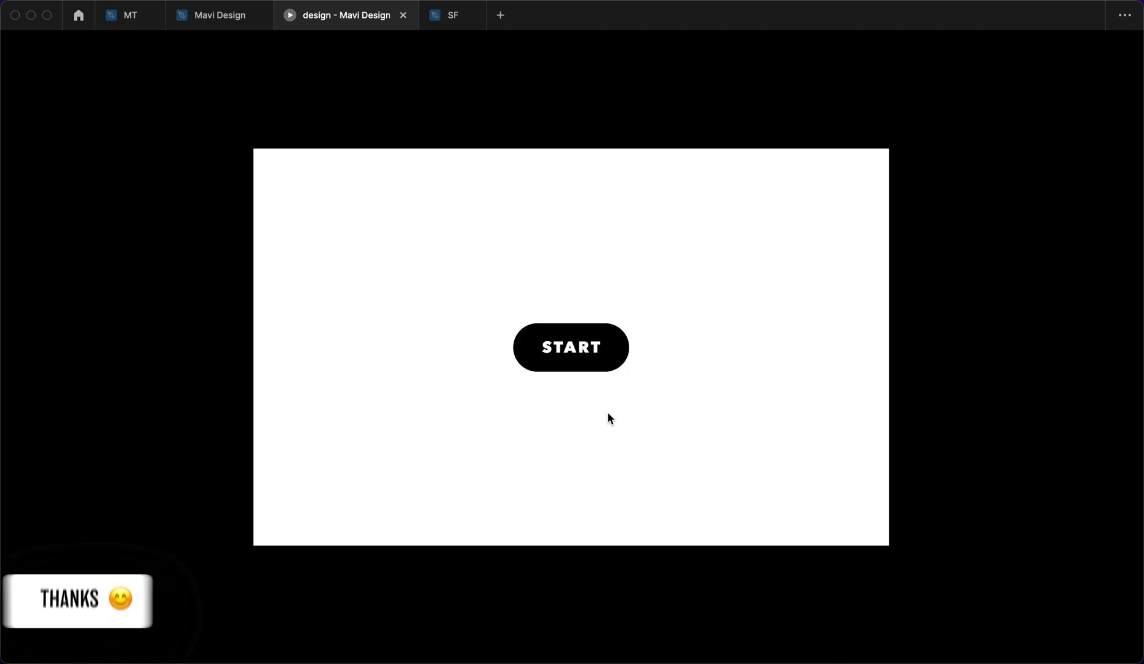
{"action": "left_click", "coordinate": [615, 364]}
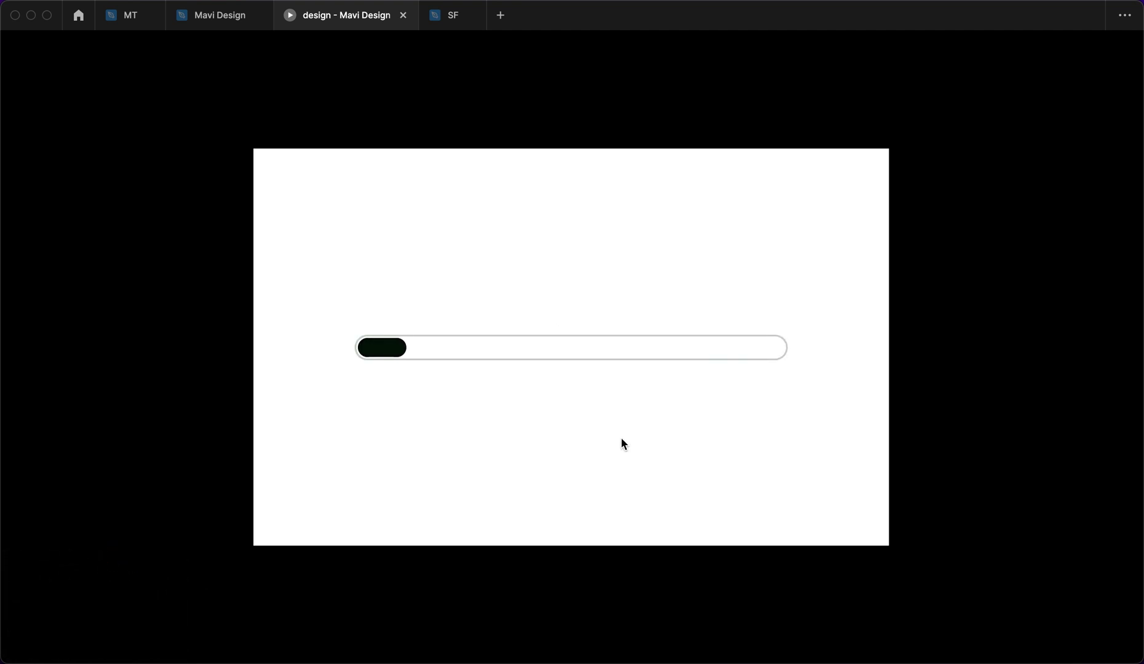